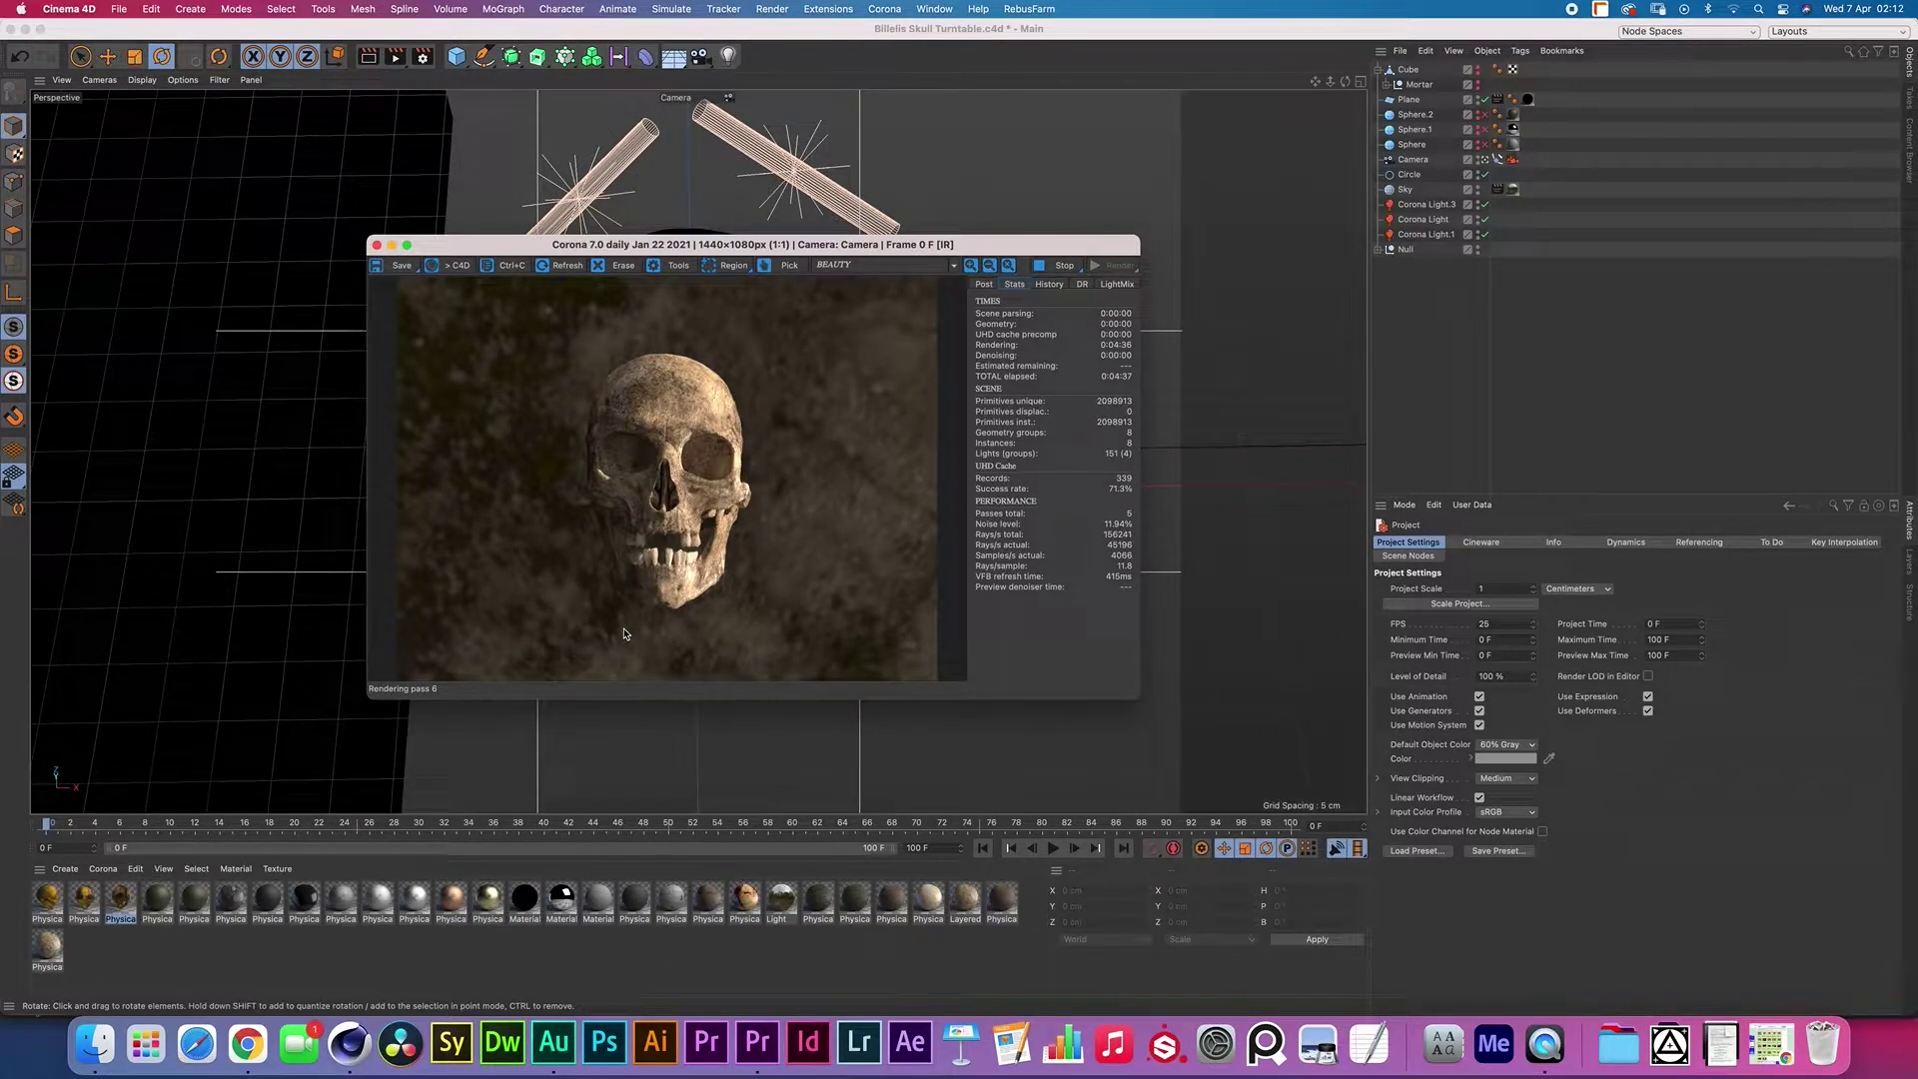
Expand the imported skull's hierarchy and open the Teeth material in the Material Editor
{"action": "left_click", "coordinate": [1378, 249]}
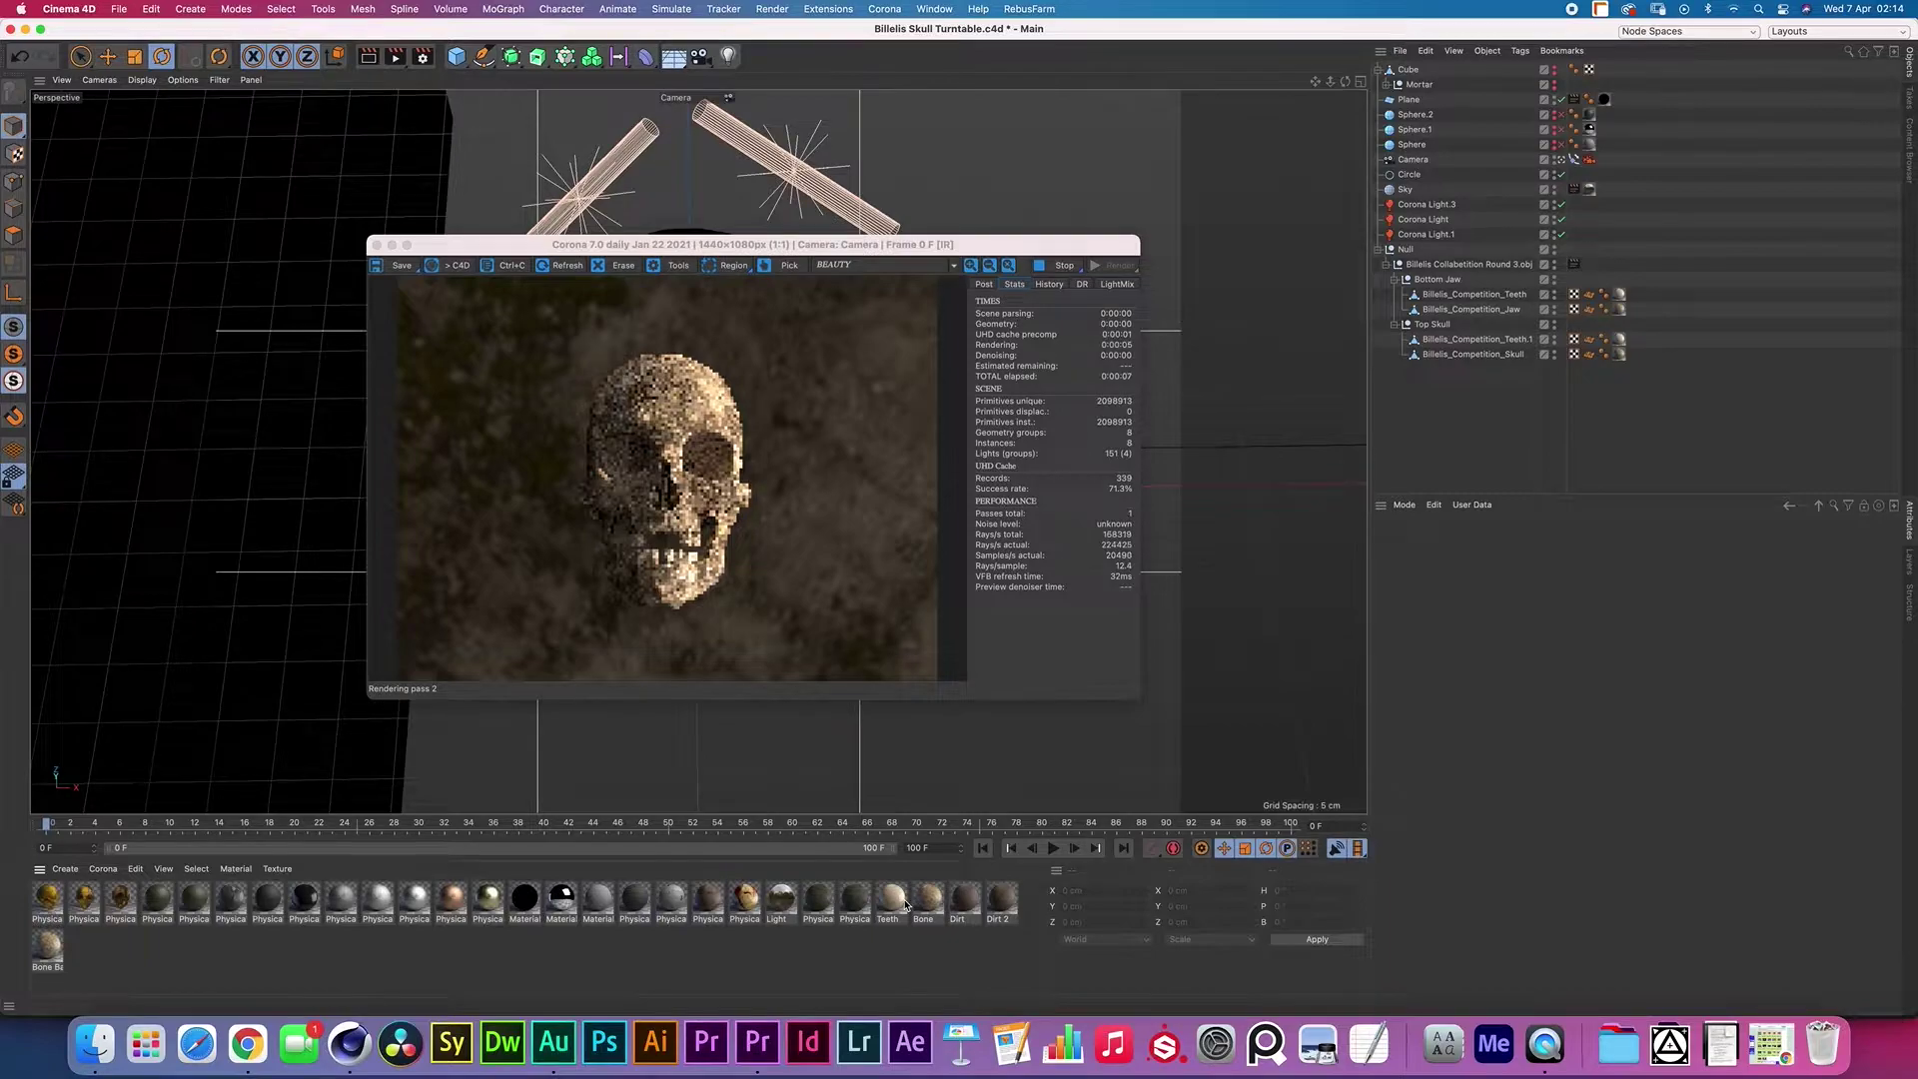
{"action": "left_click", "coordinate": [890, 899]}
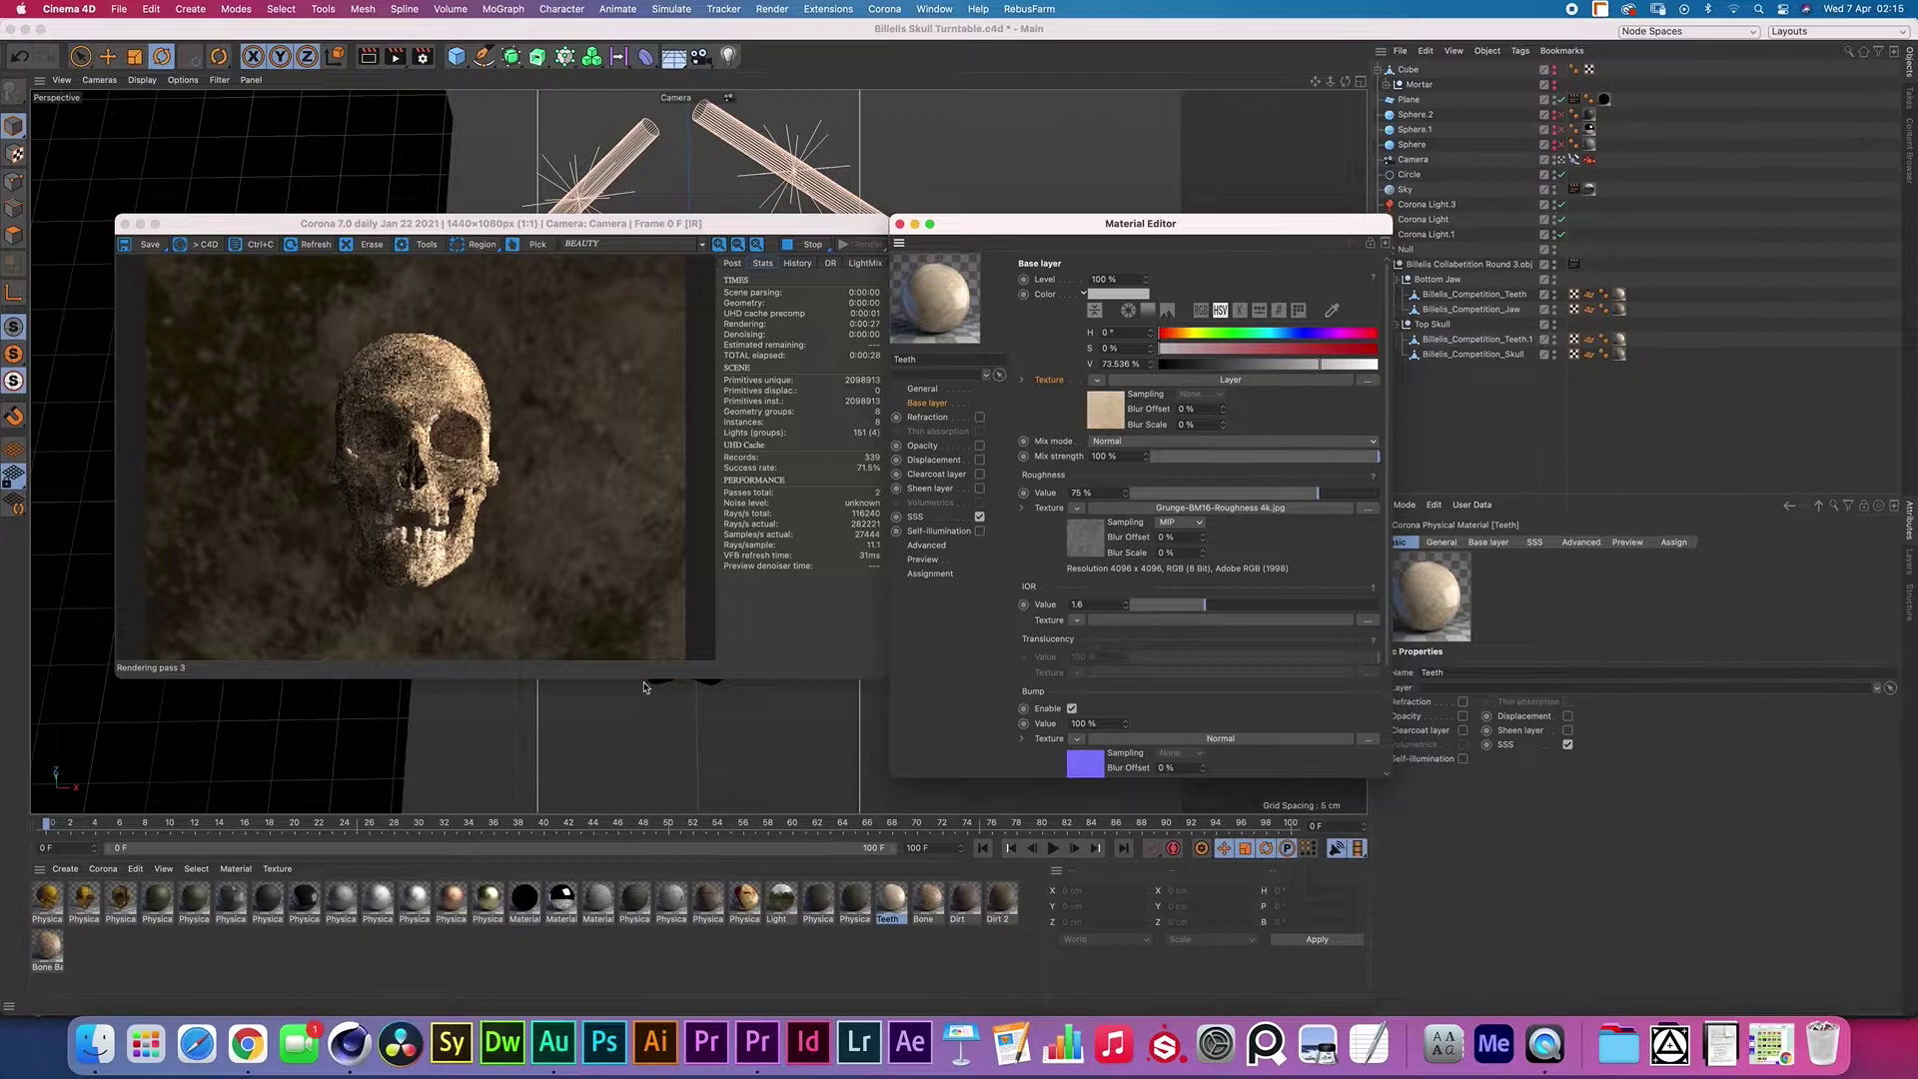
Look through the Corona material types and the Teeth base-layer Texture options without changing anything
{"action": "left_click", "coordinate": [112, 876]}
{"action": "left_click", "coordinate": [111, 876]}
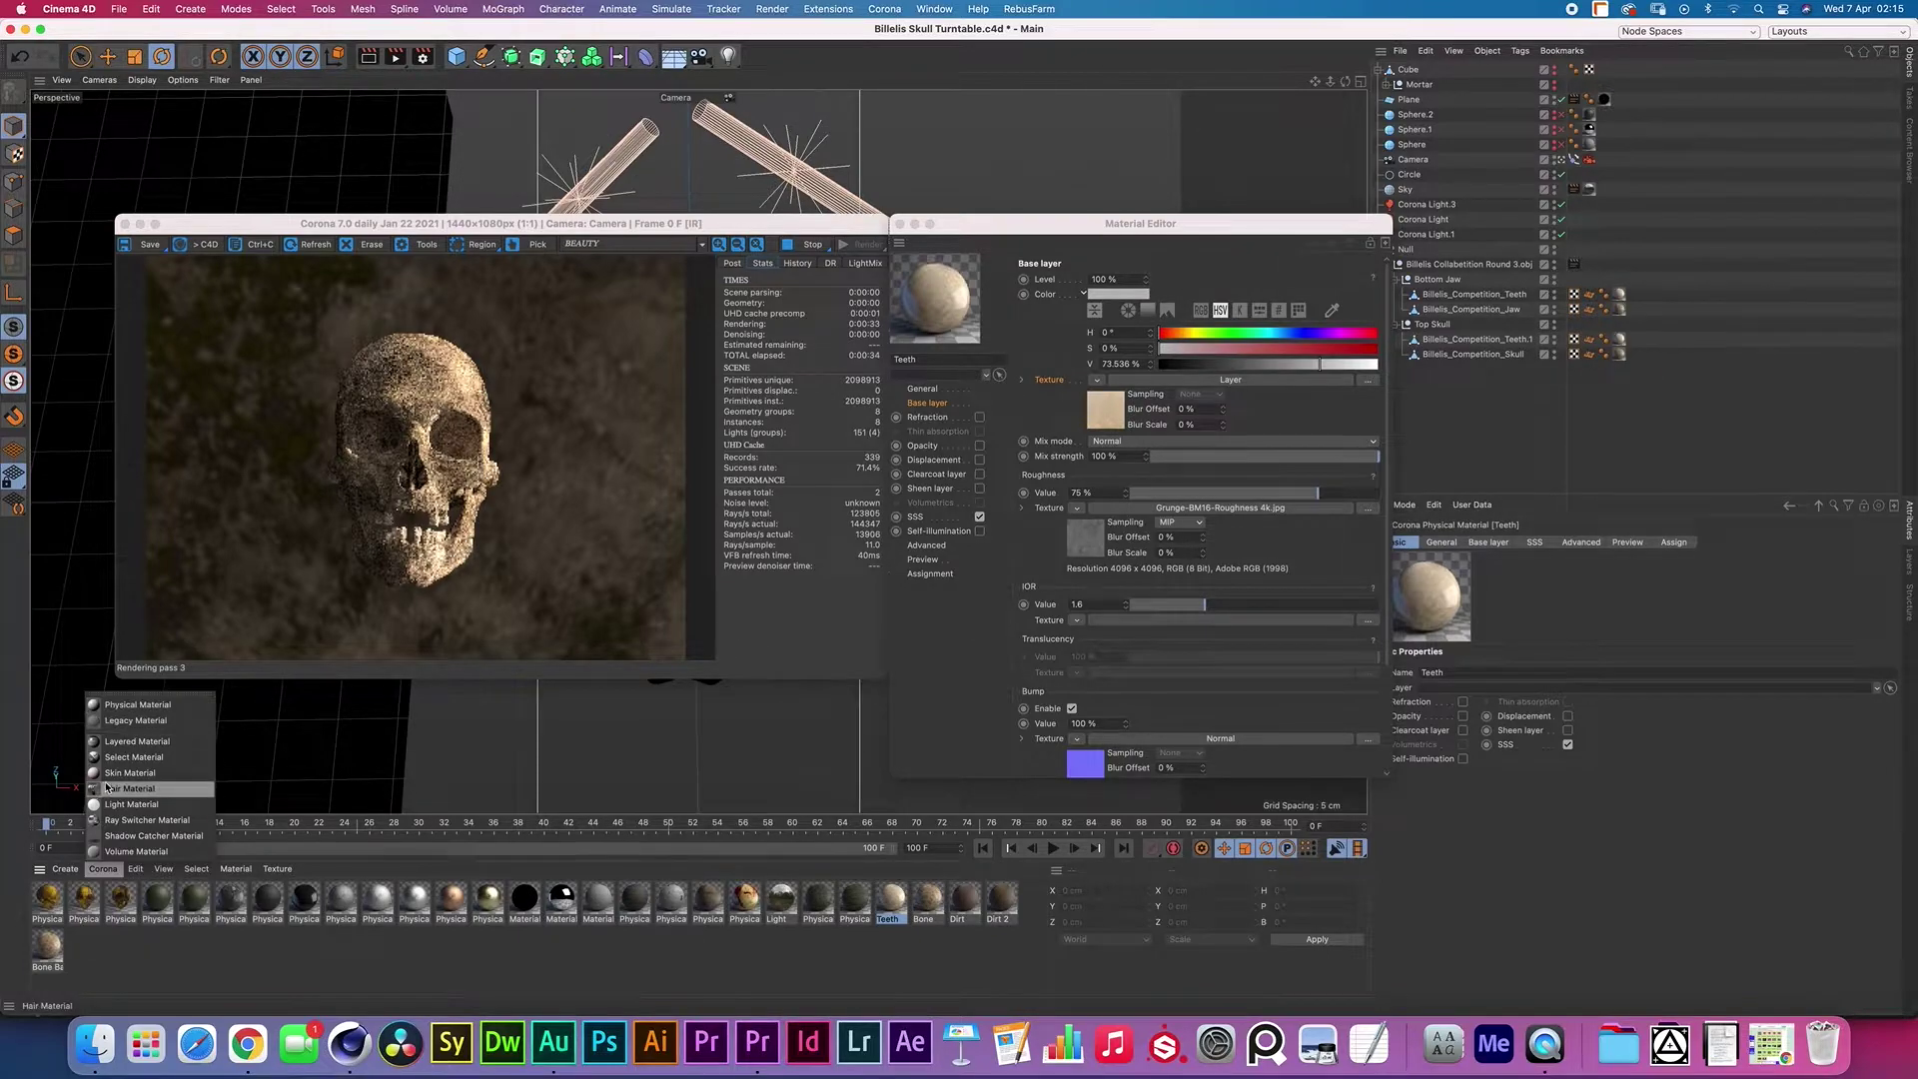
{"action": "left_click", "coordinate": [99, 877]}
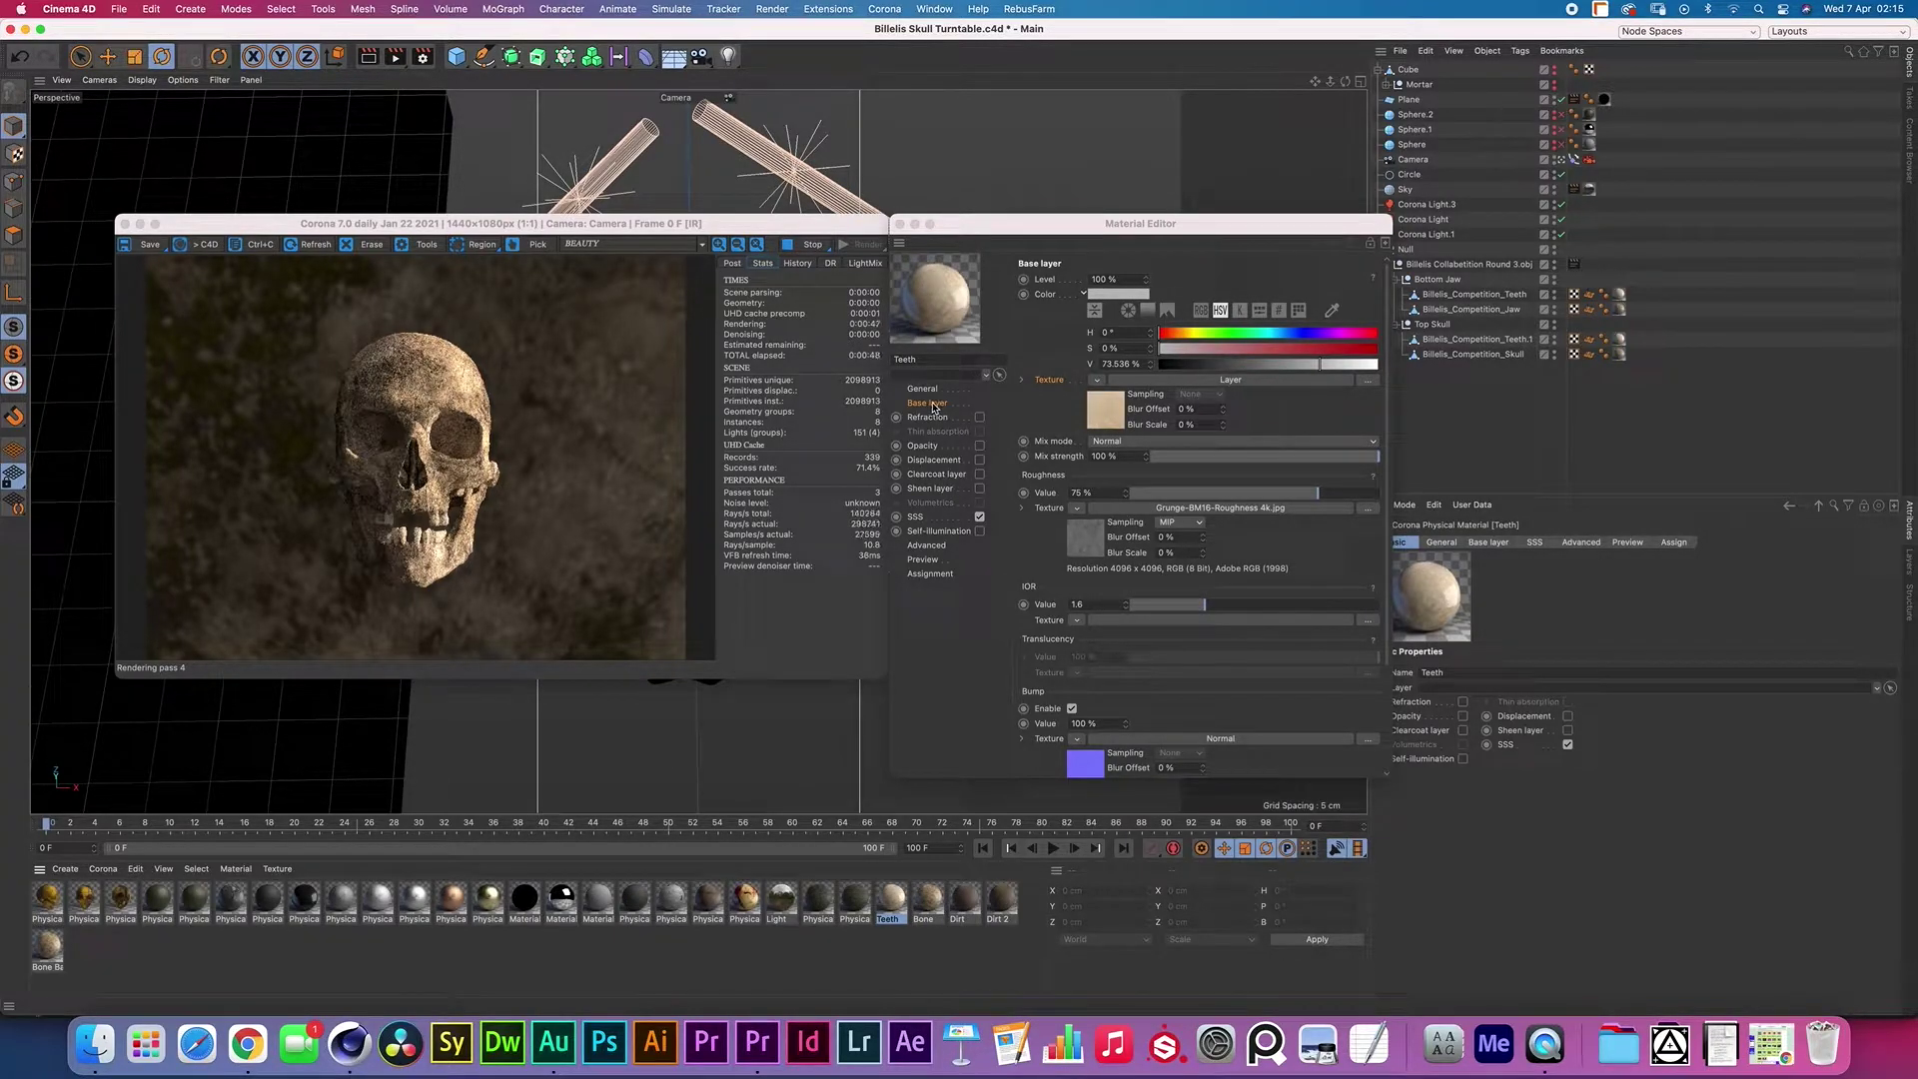
{"action": "left_click", "coordinate": [930, 406]}
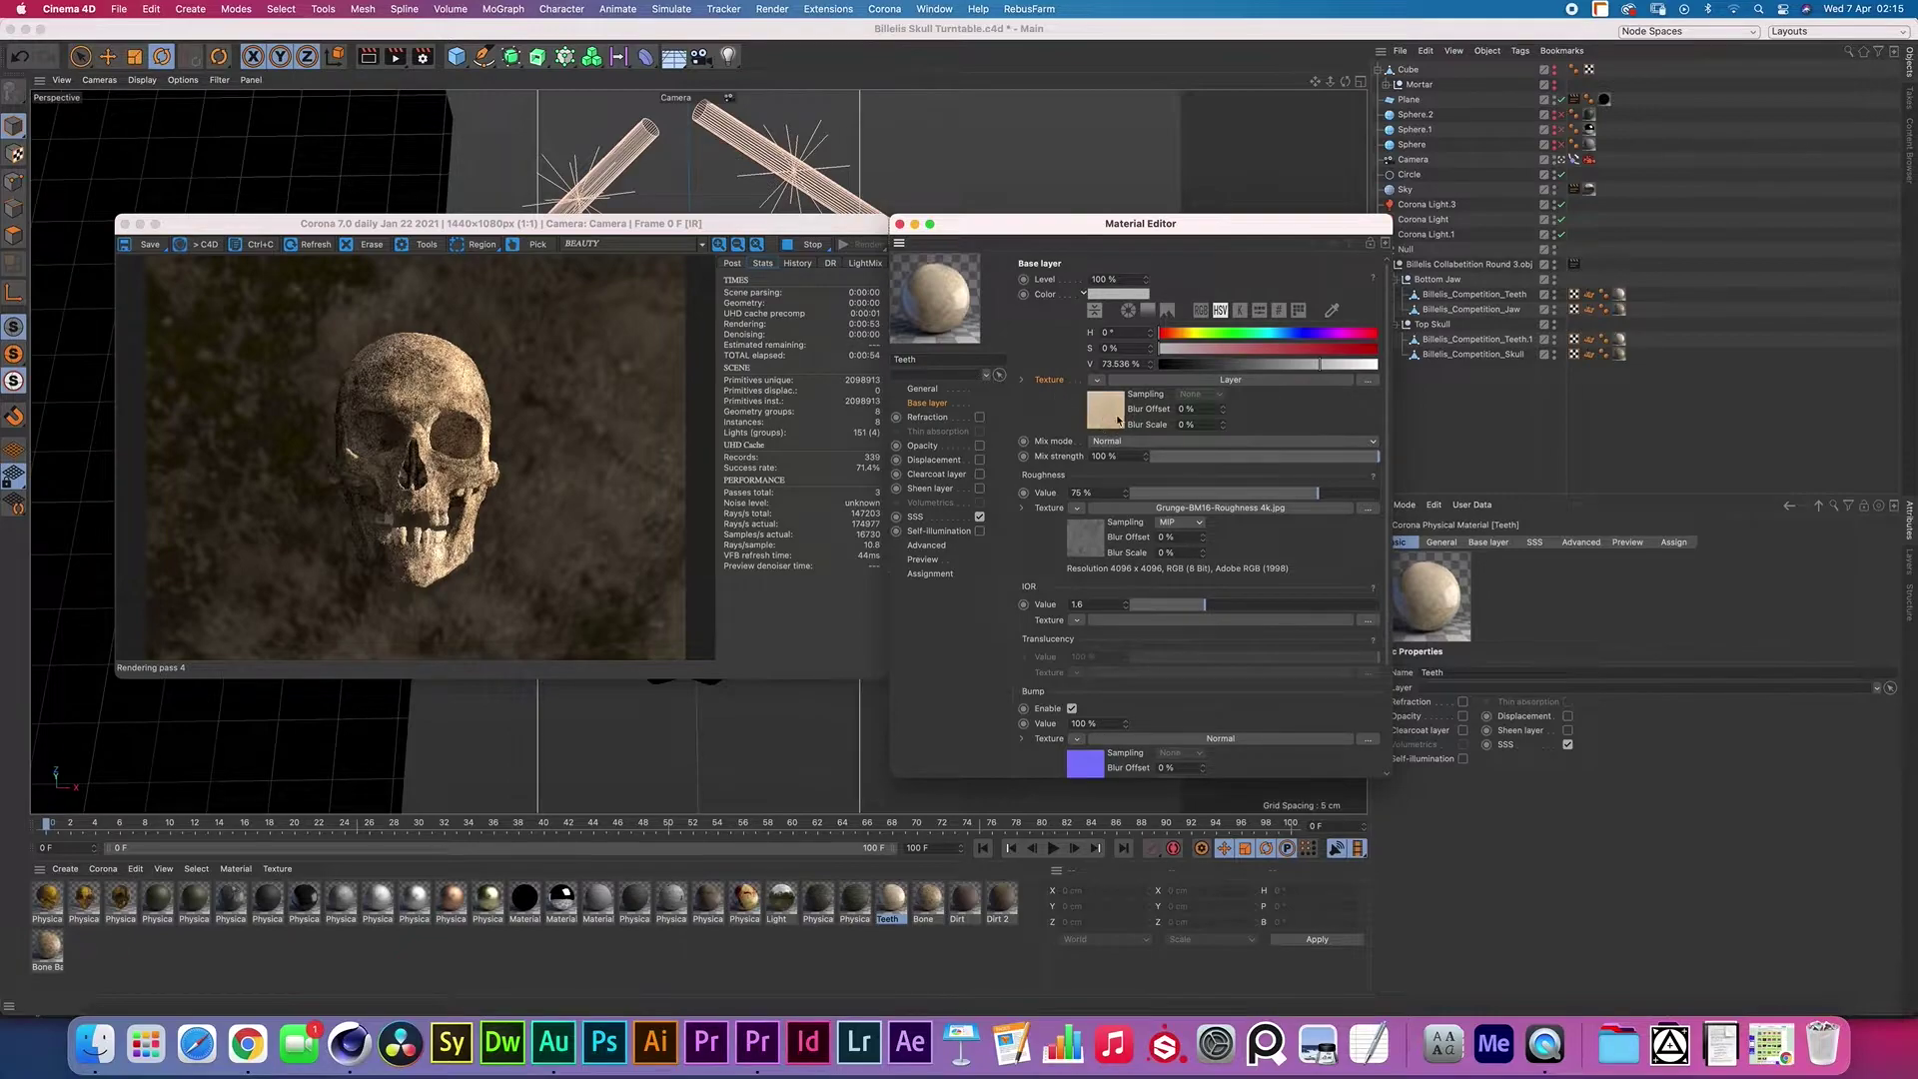
{"action": "left_click", "coordinate": [1096, 380]}
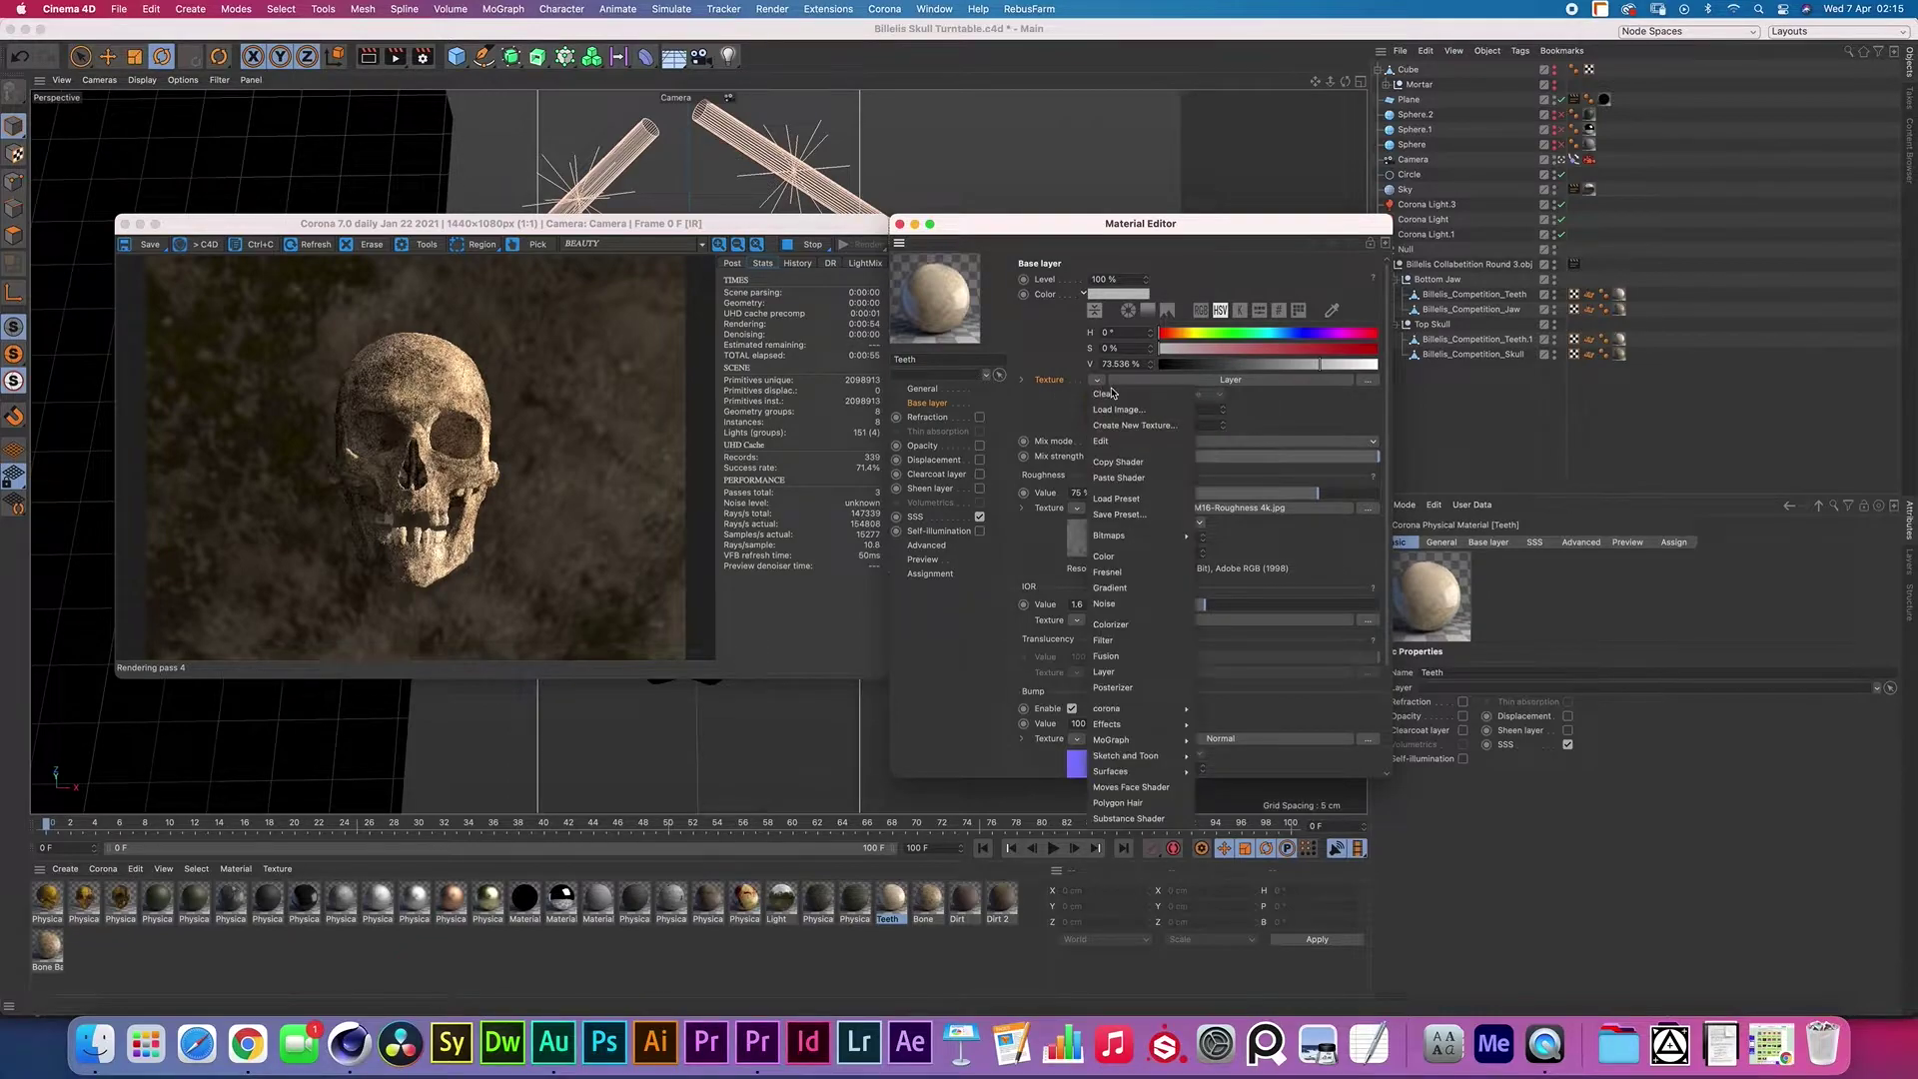
{"action": "left_click", "coordinate": [1046, 437]}
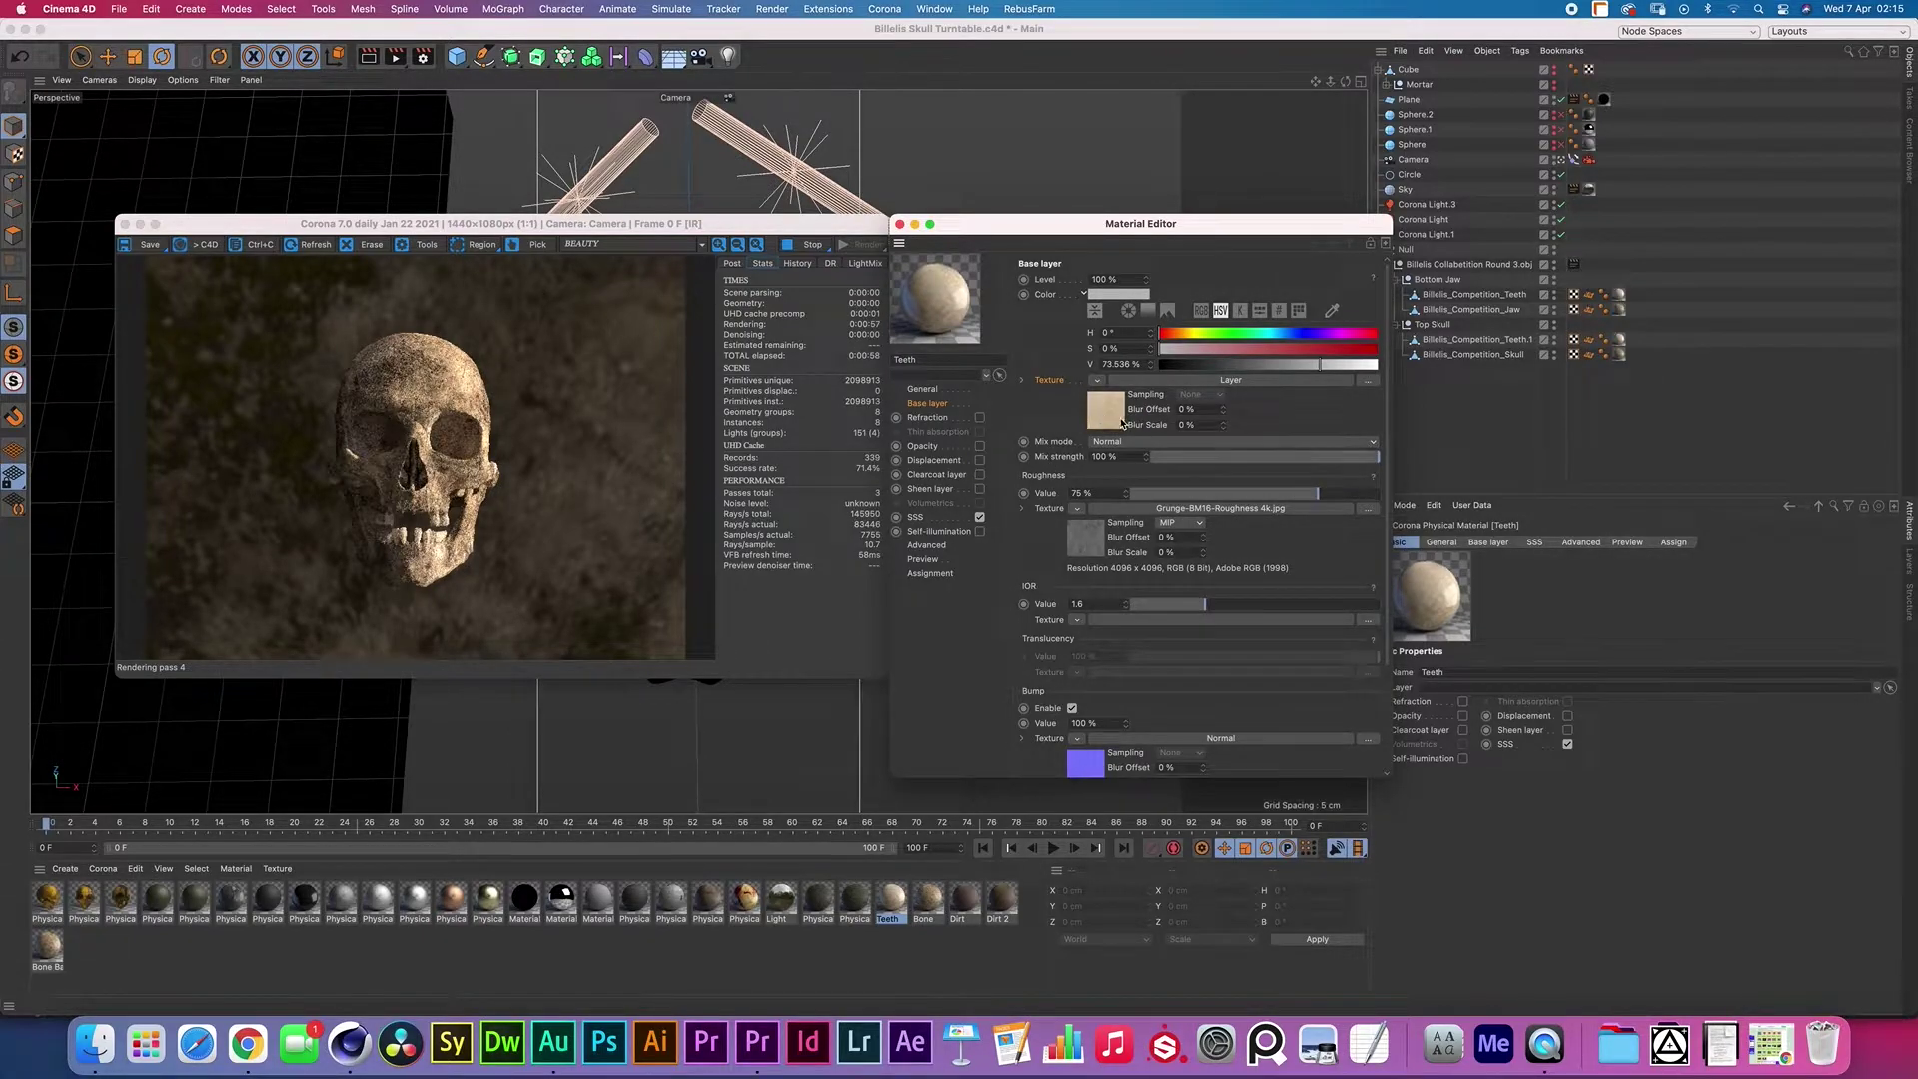
Disable the first Noise, Gradient, Bitmap and fourth Noise layers, select the last Noise layer, and turn off SSS
{"action": "left_click", "coordinate": [1117, 407]}
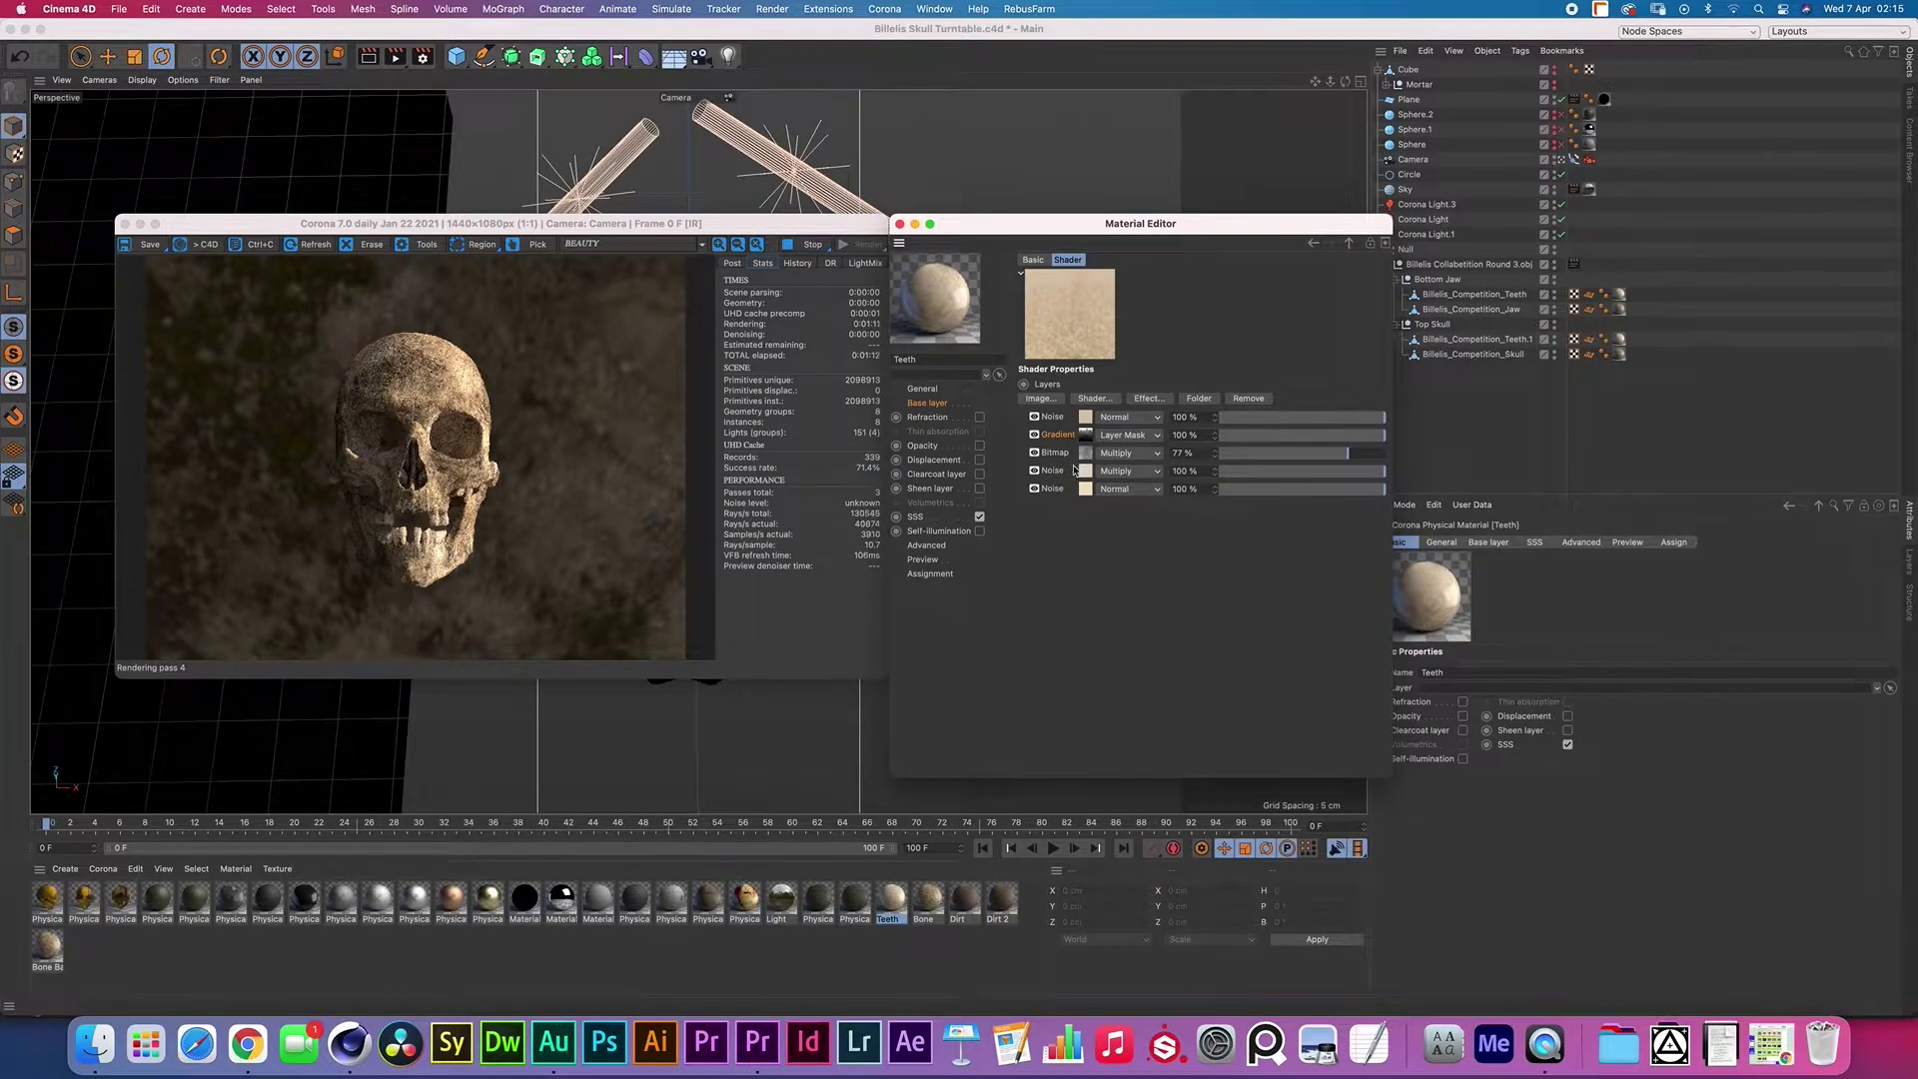
{"action": "left_click", "coordinate": [1034, 471]}
{"action": "left_click", "coordinate": [1033, 417]}
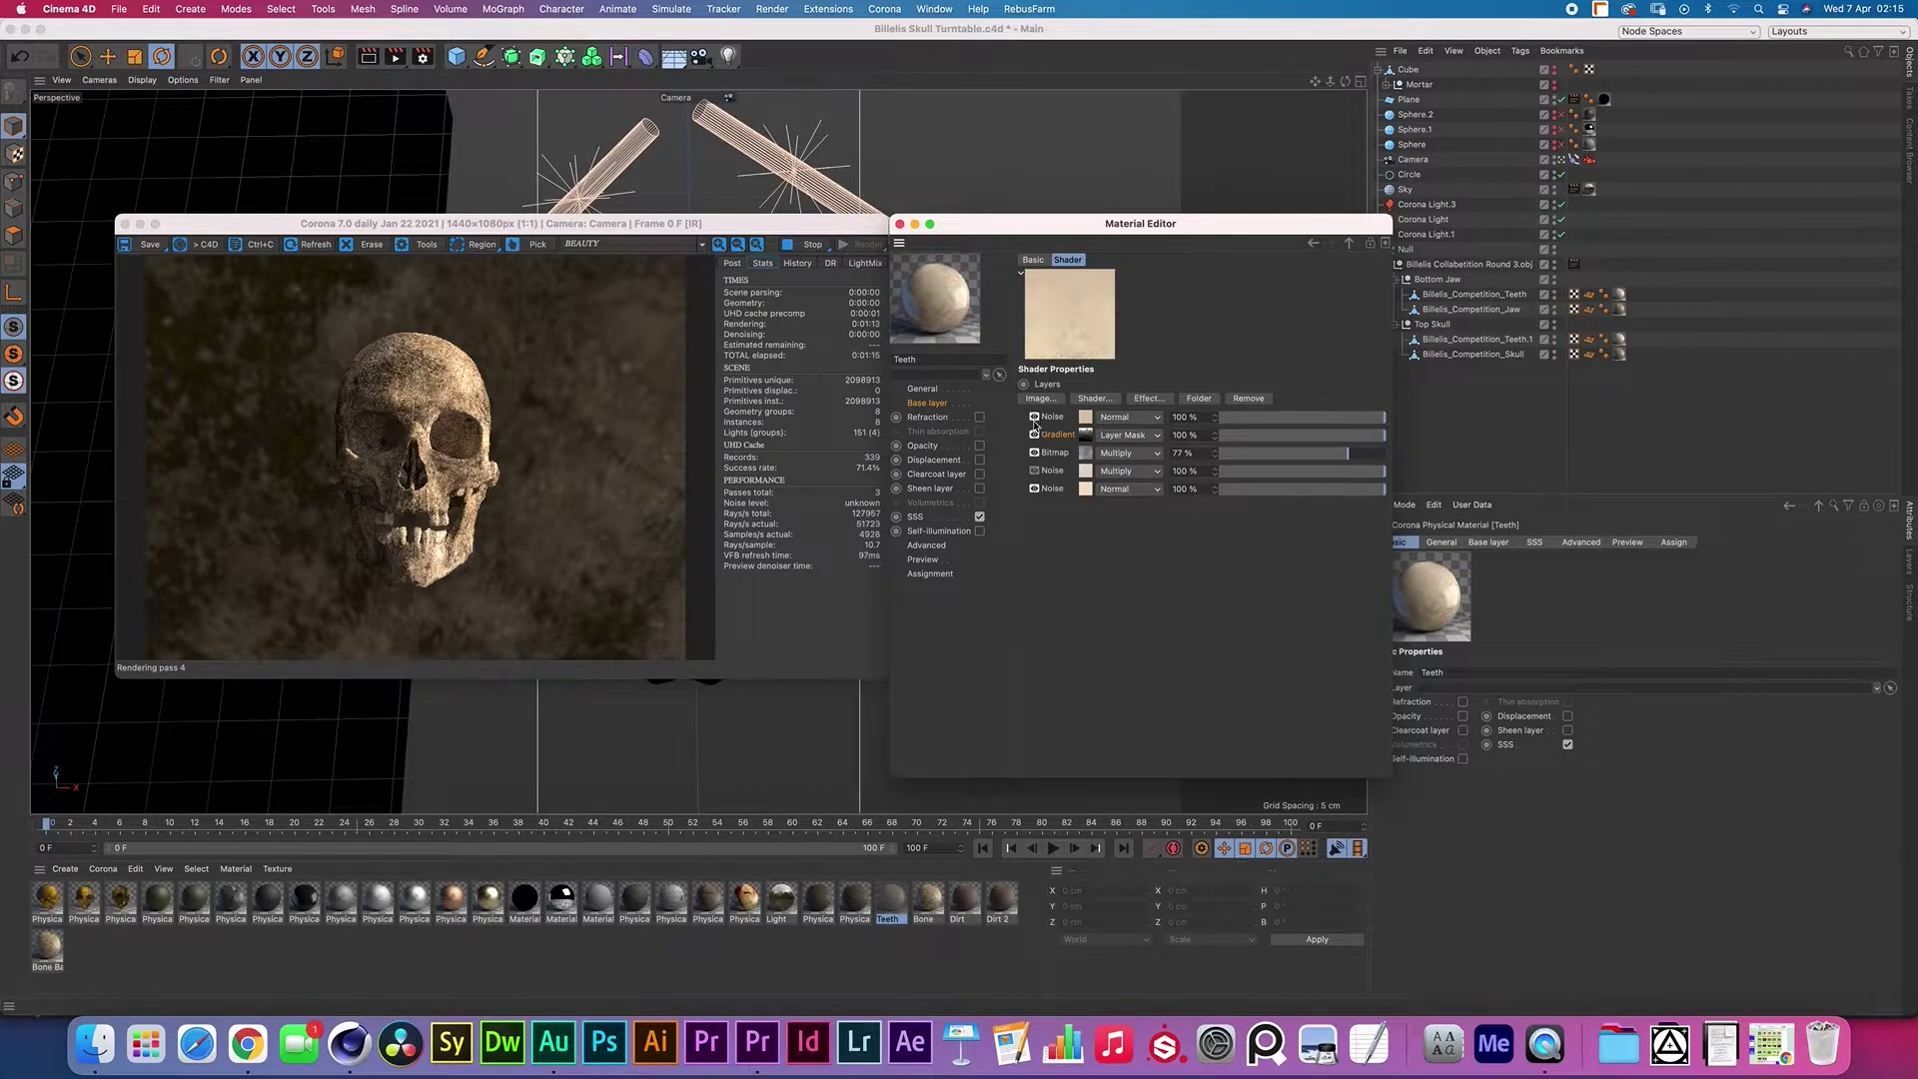
{"action": "left_click", "coordinate": [1033, 434]}
{"action": "left_click", "coordinate": [1034, 453]}
{"action": "left_click", "coordinate": [1052, 489]}
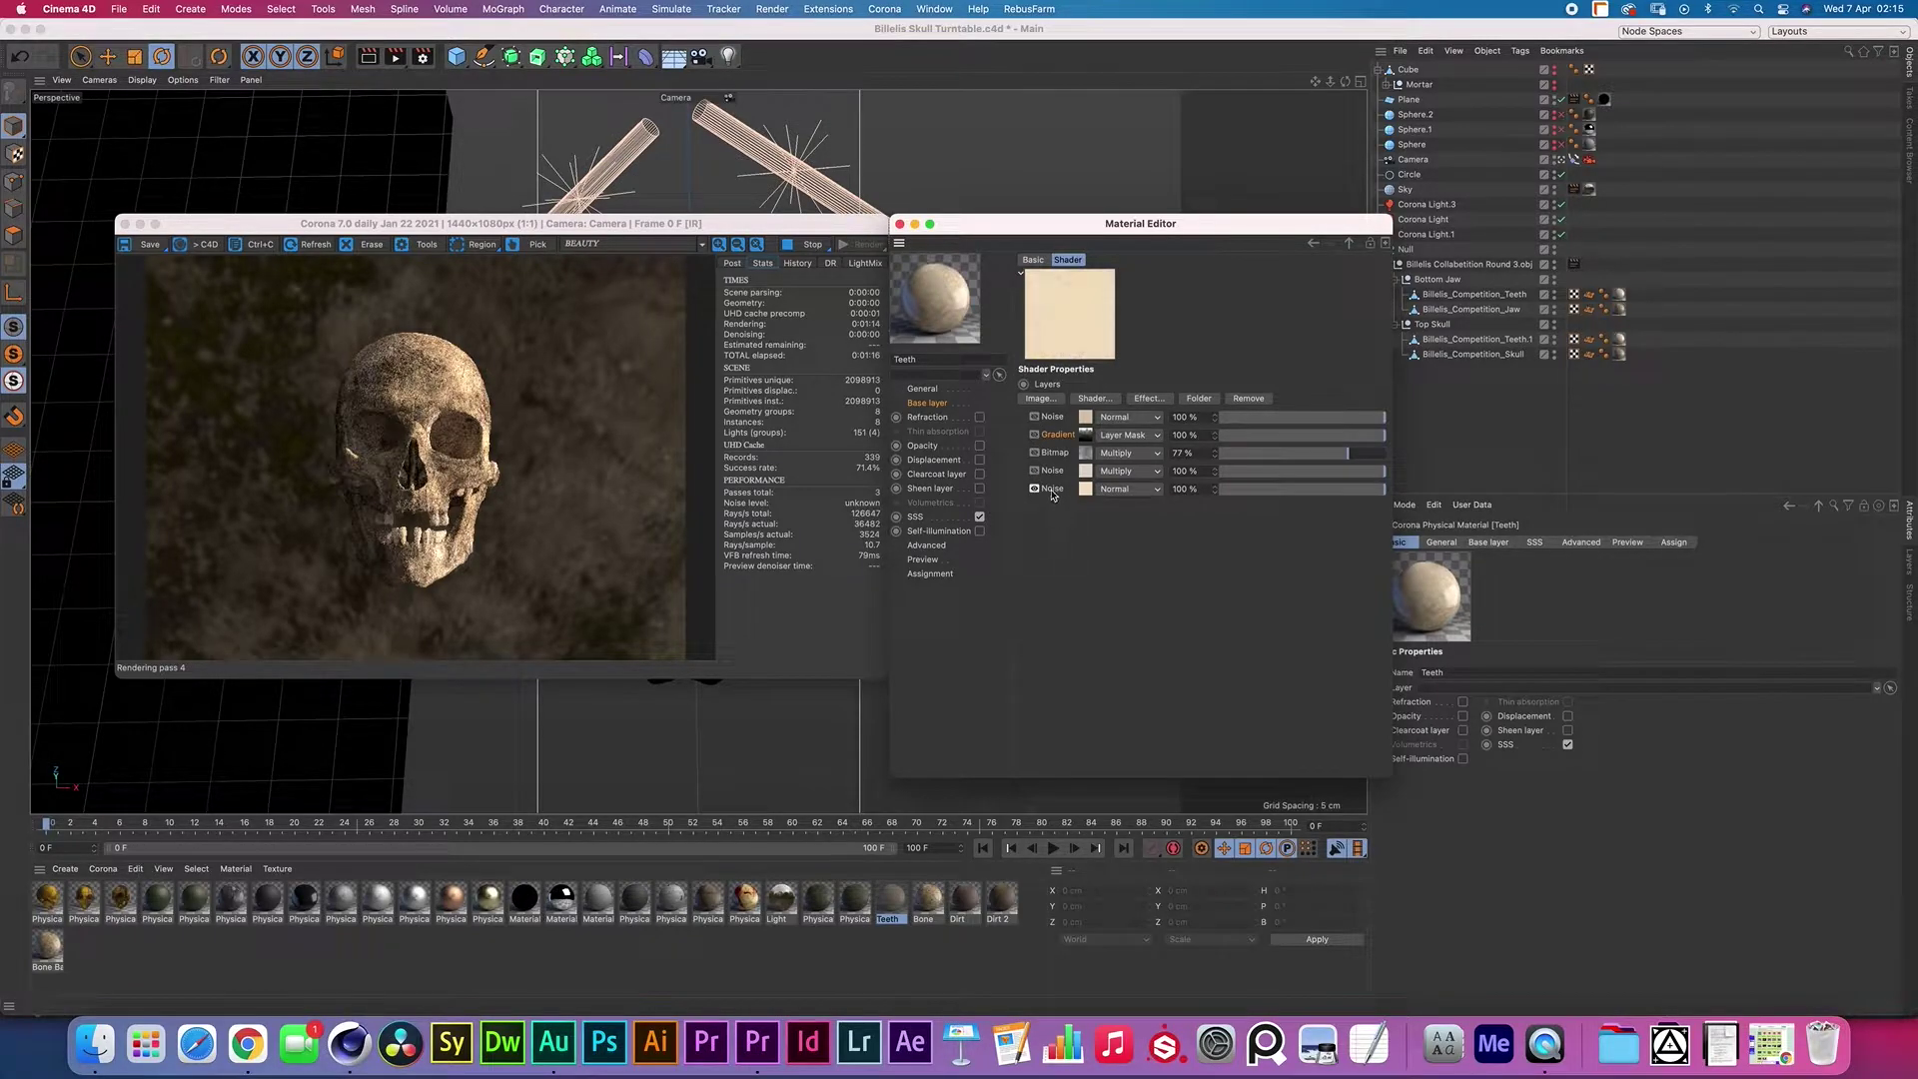
{"action": "left_click", "coordinate": [980, 518]}
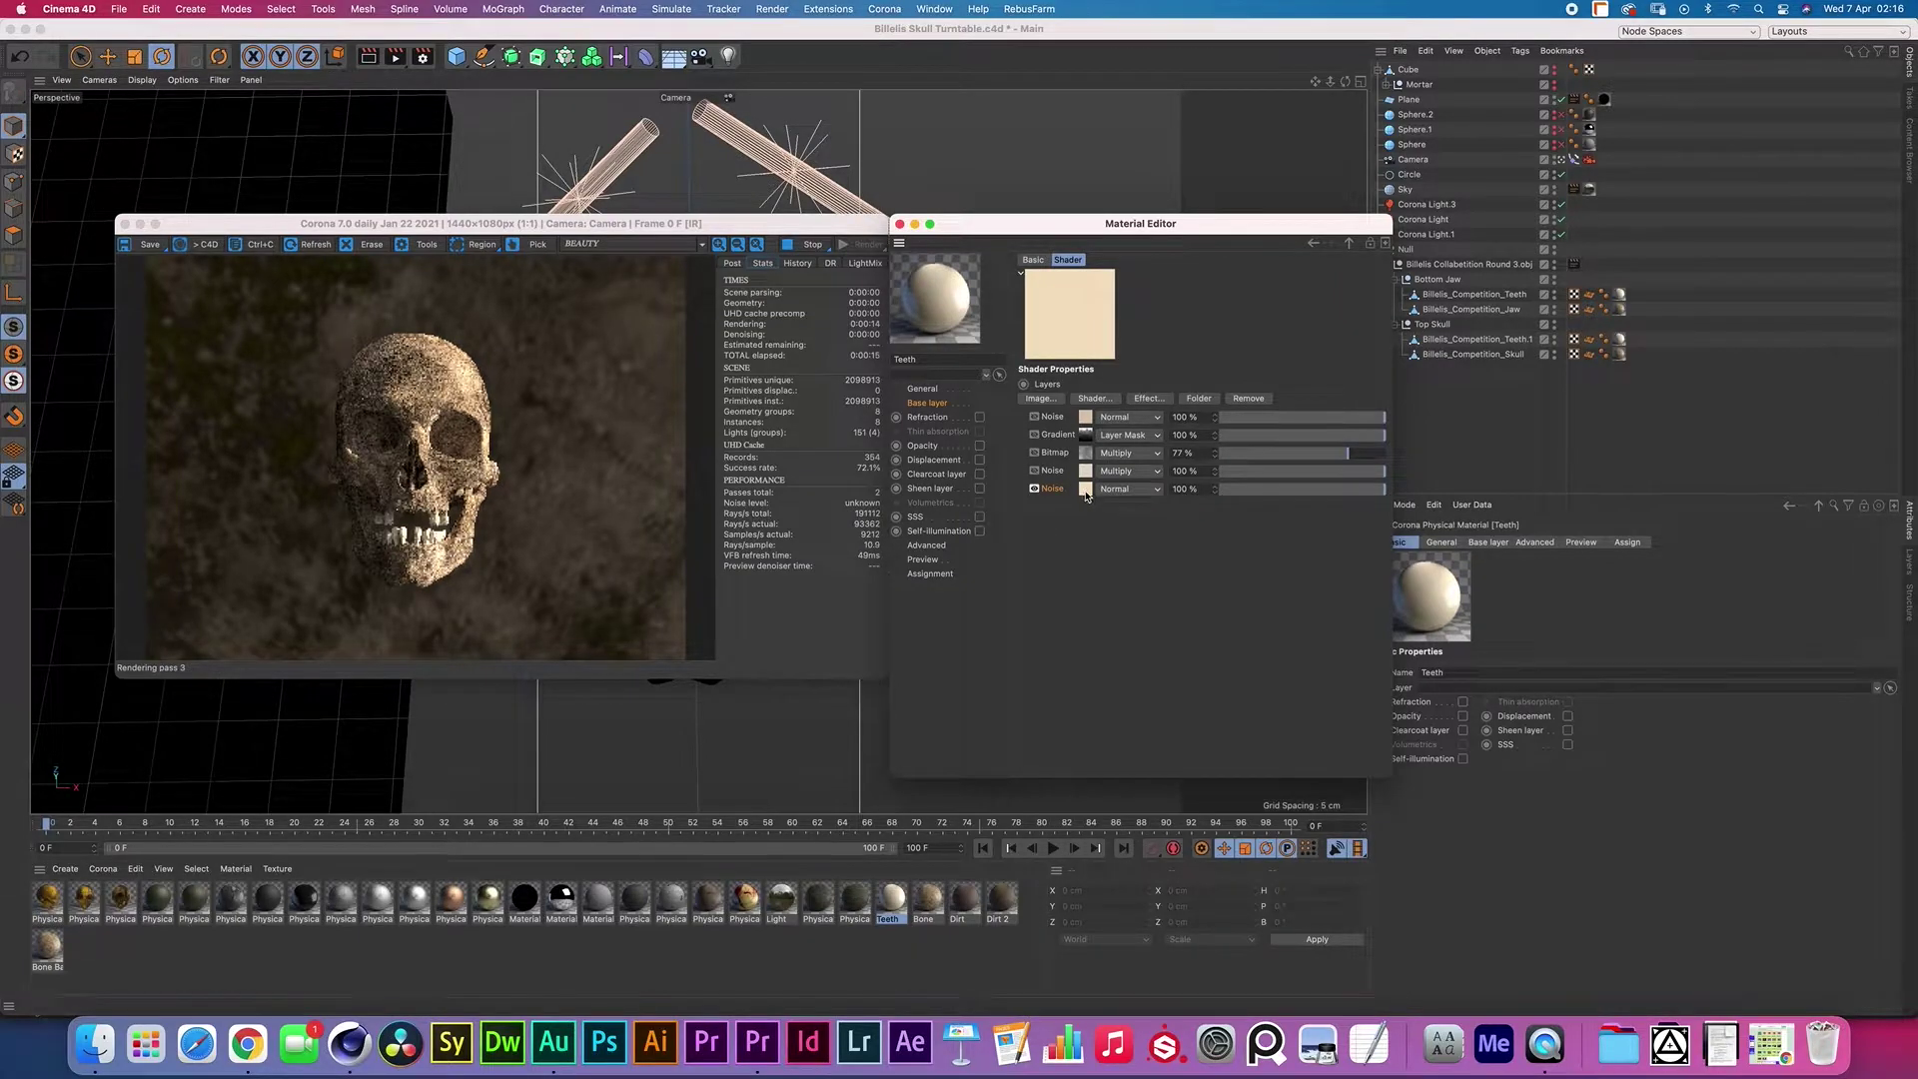
Give the last Noise layer Cranal noise at 600% scale with pale cream Color 1 and Color 2
{"action": "left_click", "coordinate": [1086, 491]}
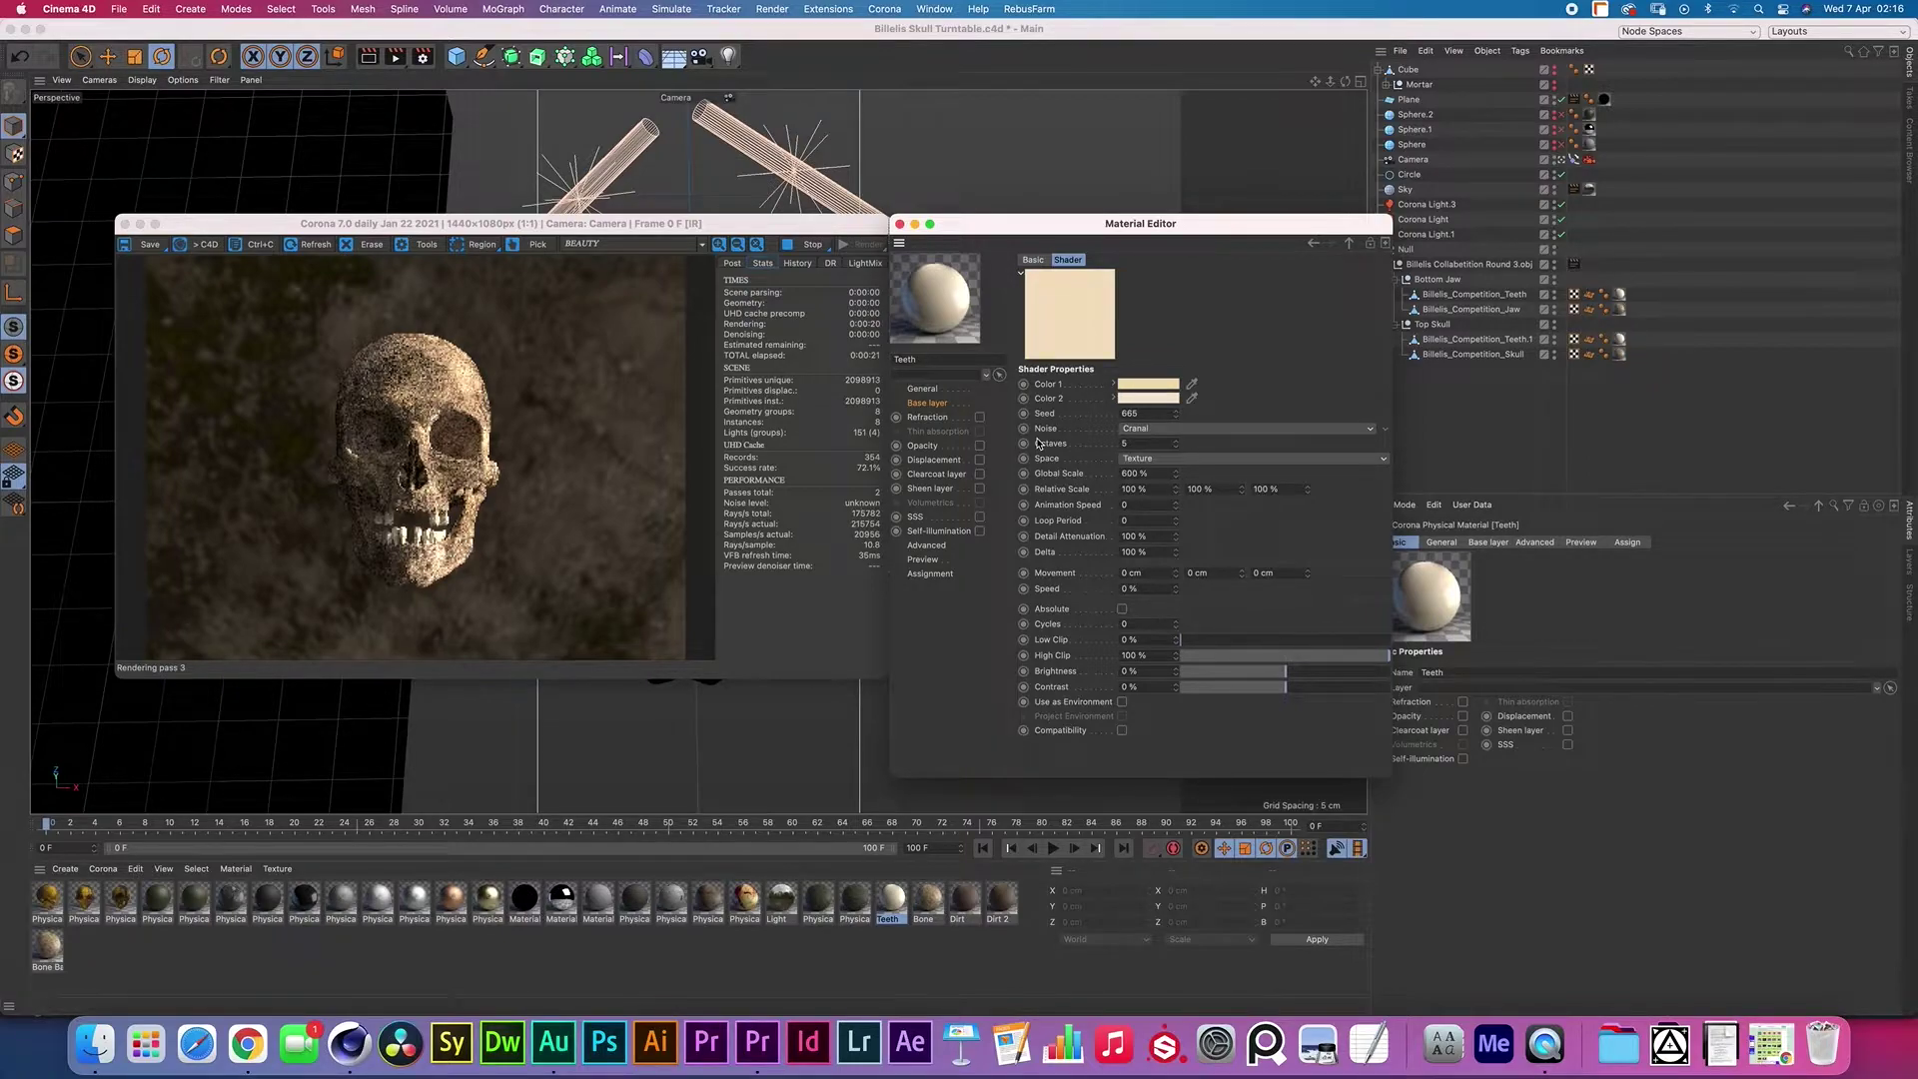
{"action": "left_click", "coordinate": [1159, 427]}
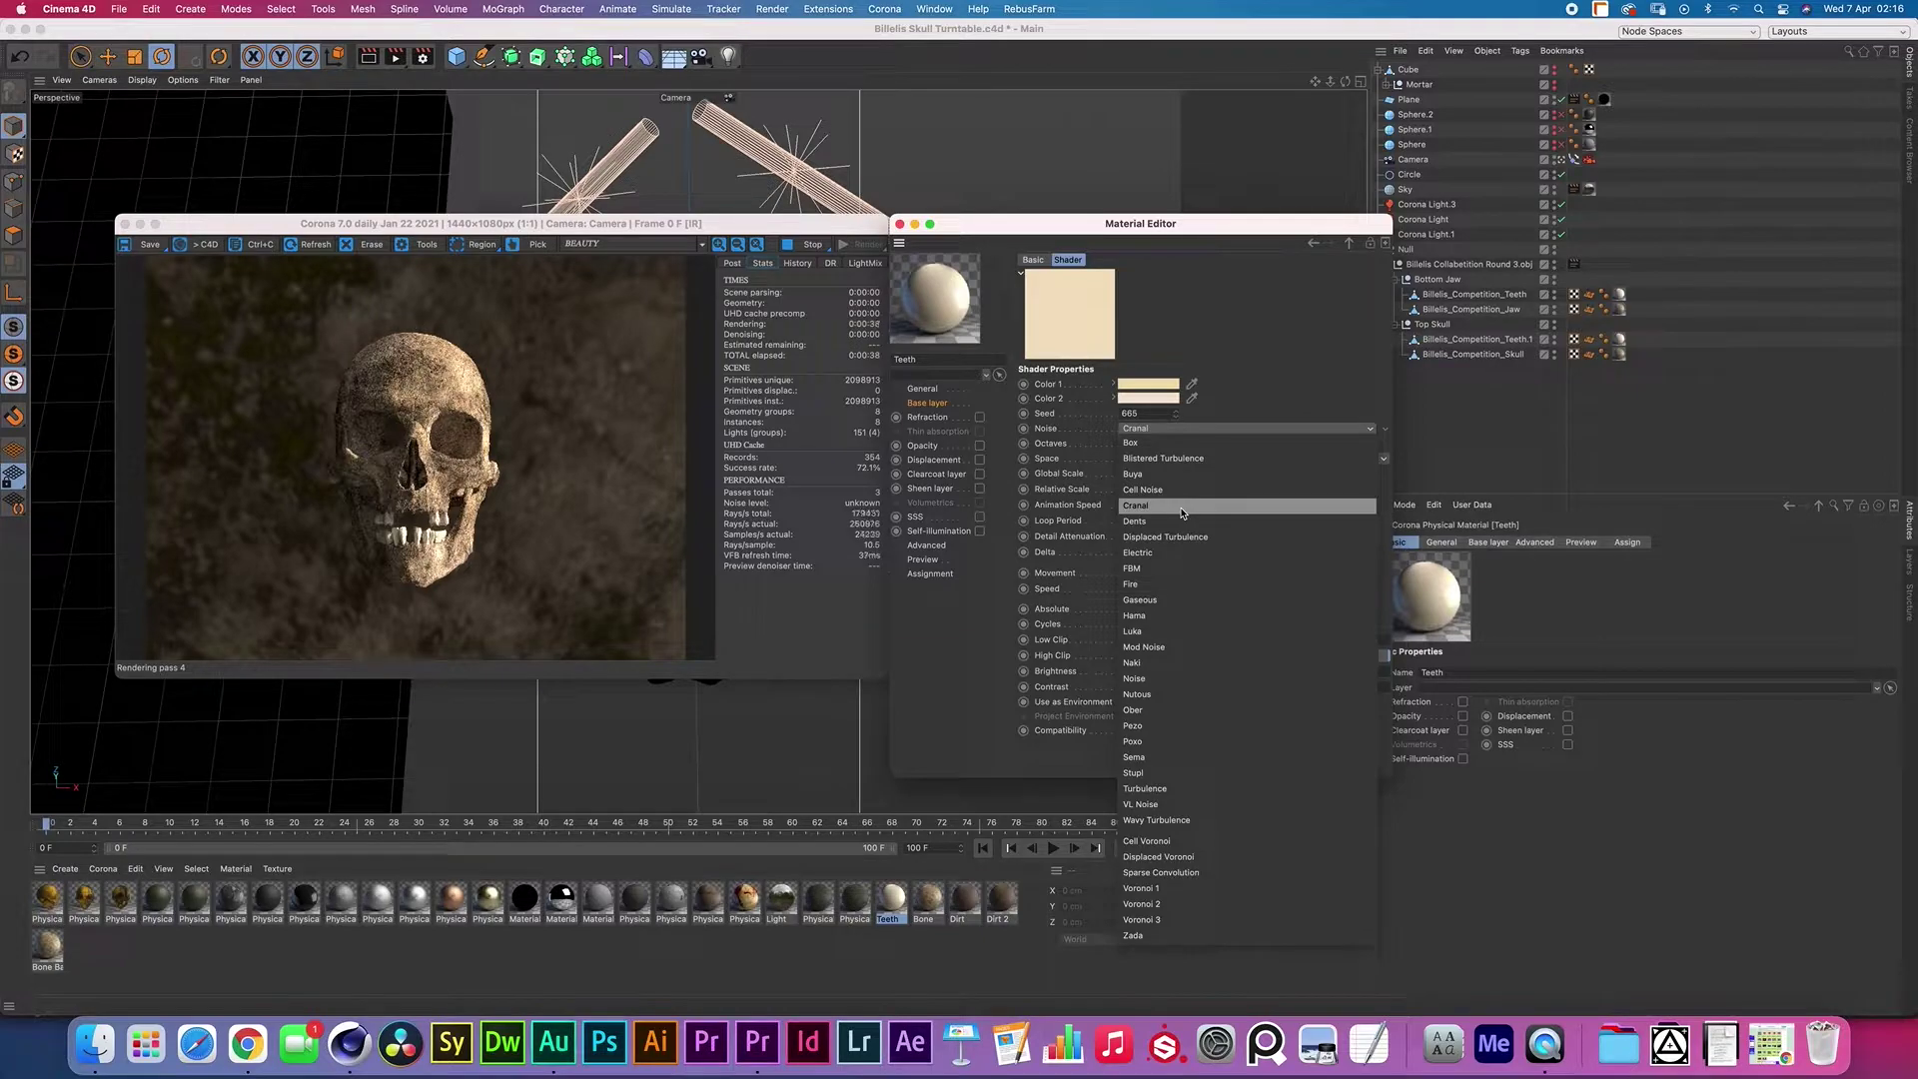
{"action": "left_click", "coordinate": [1182, 506]}
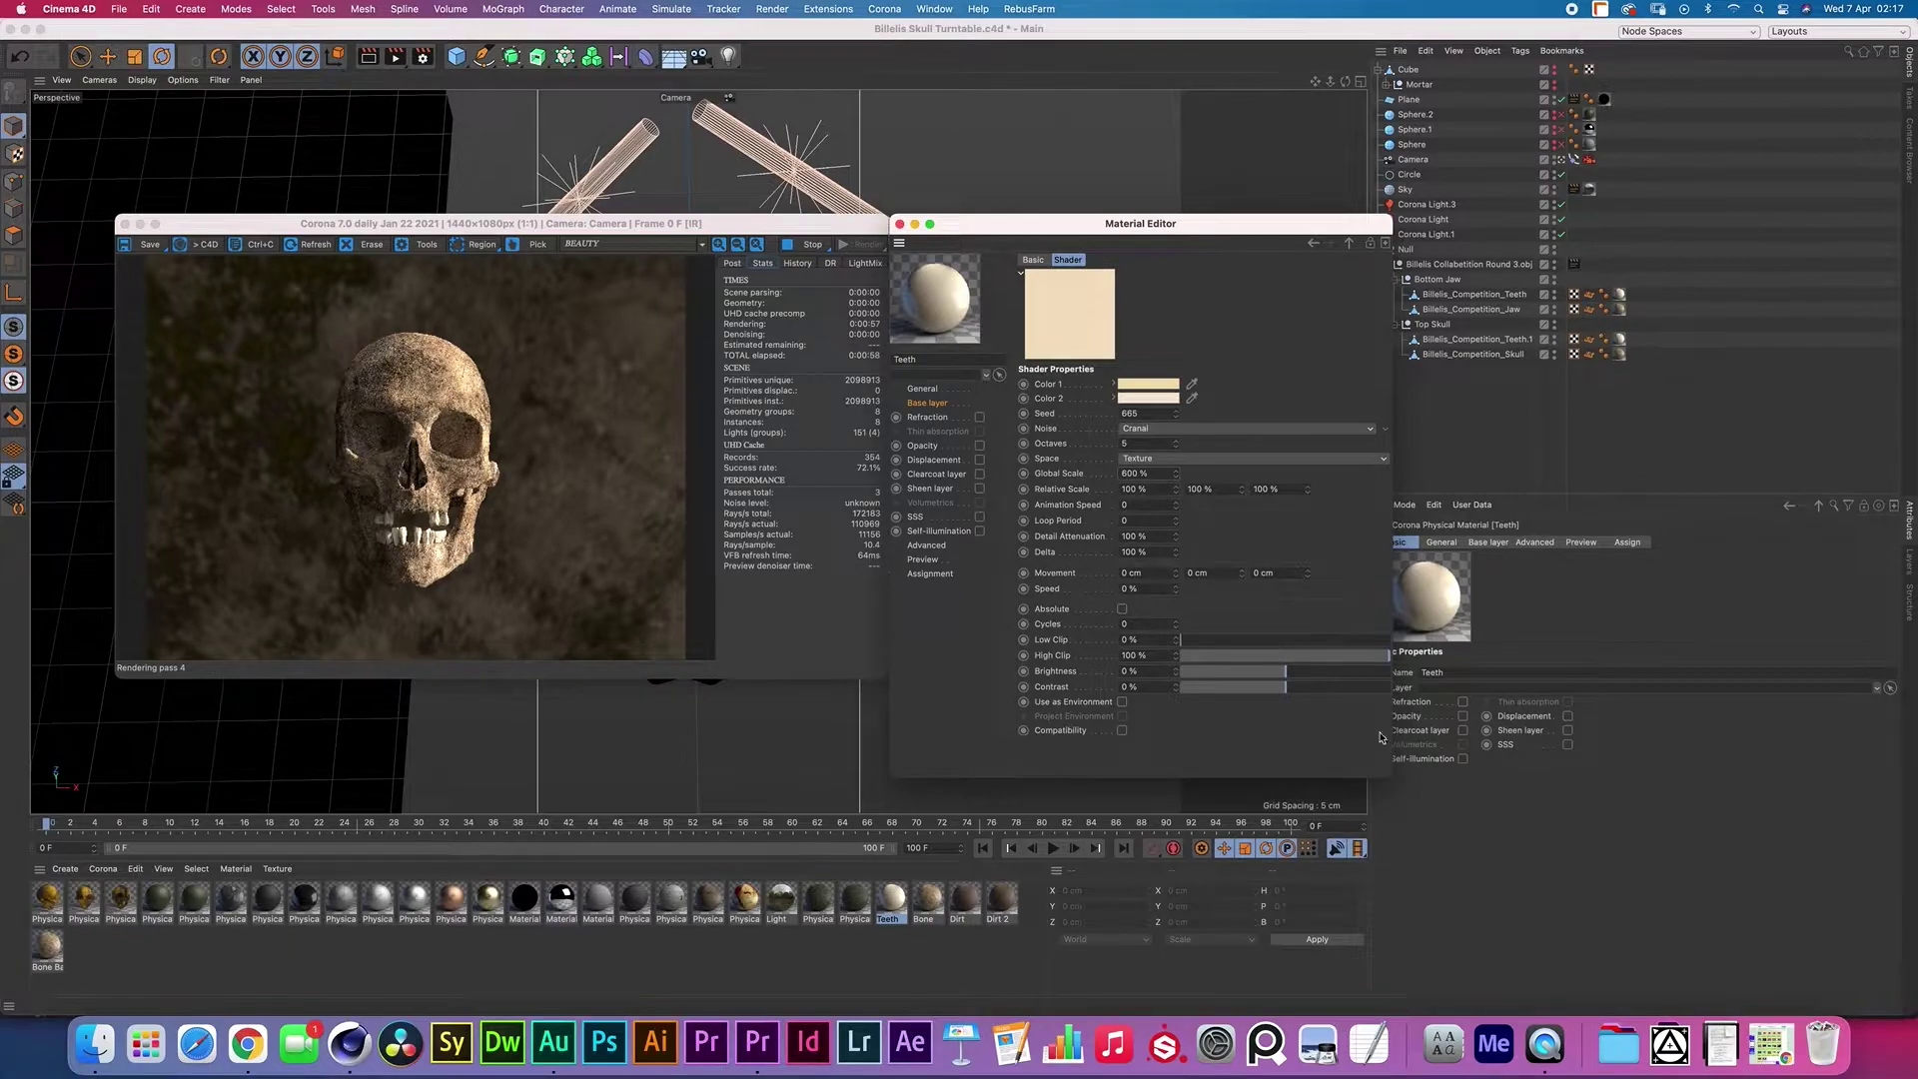
{"action": "left_click", "coordinate": [1175, 385]}
{"action": "left_click_drag", "start_coordinate": [1119, 313], "coordinate": [658, 458]}
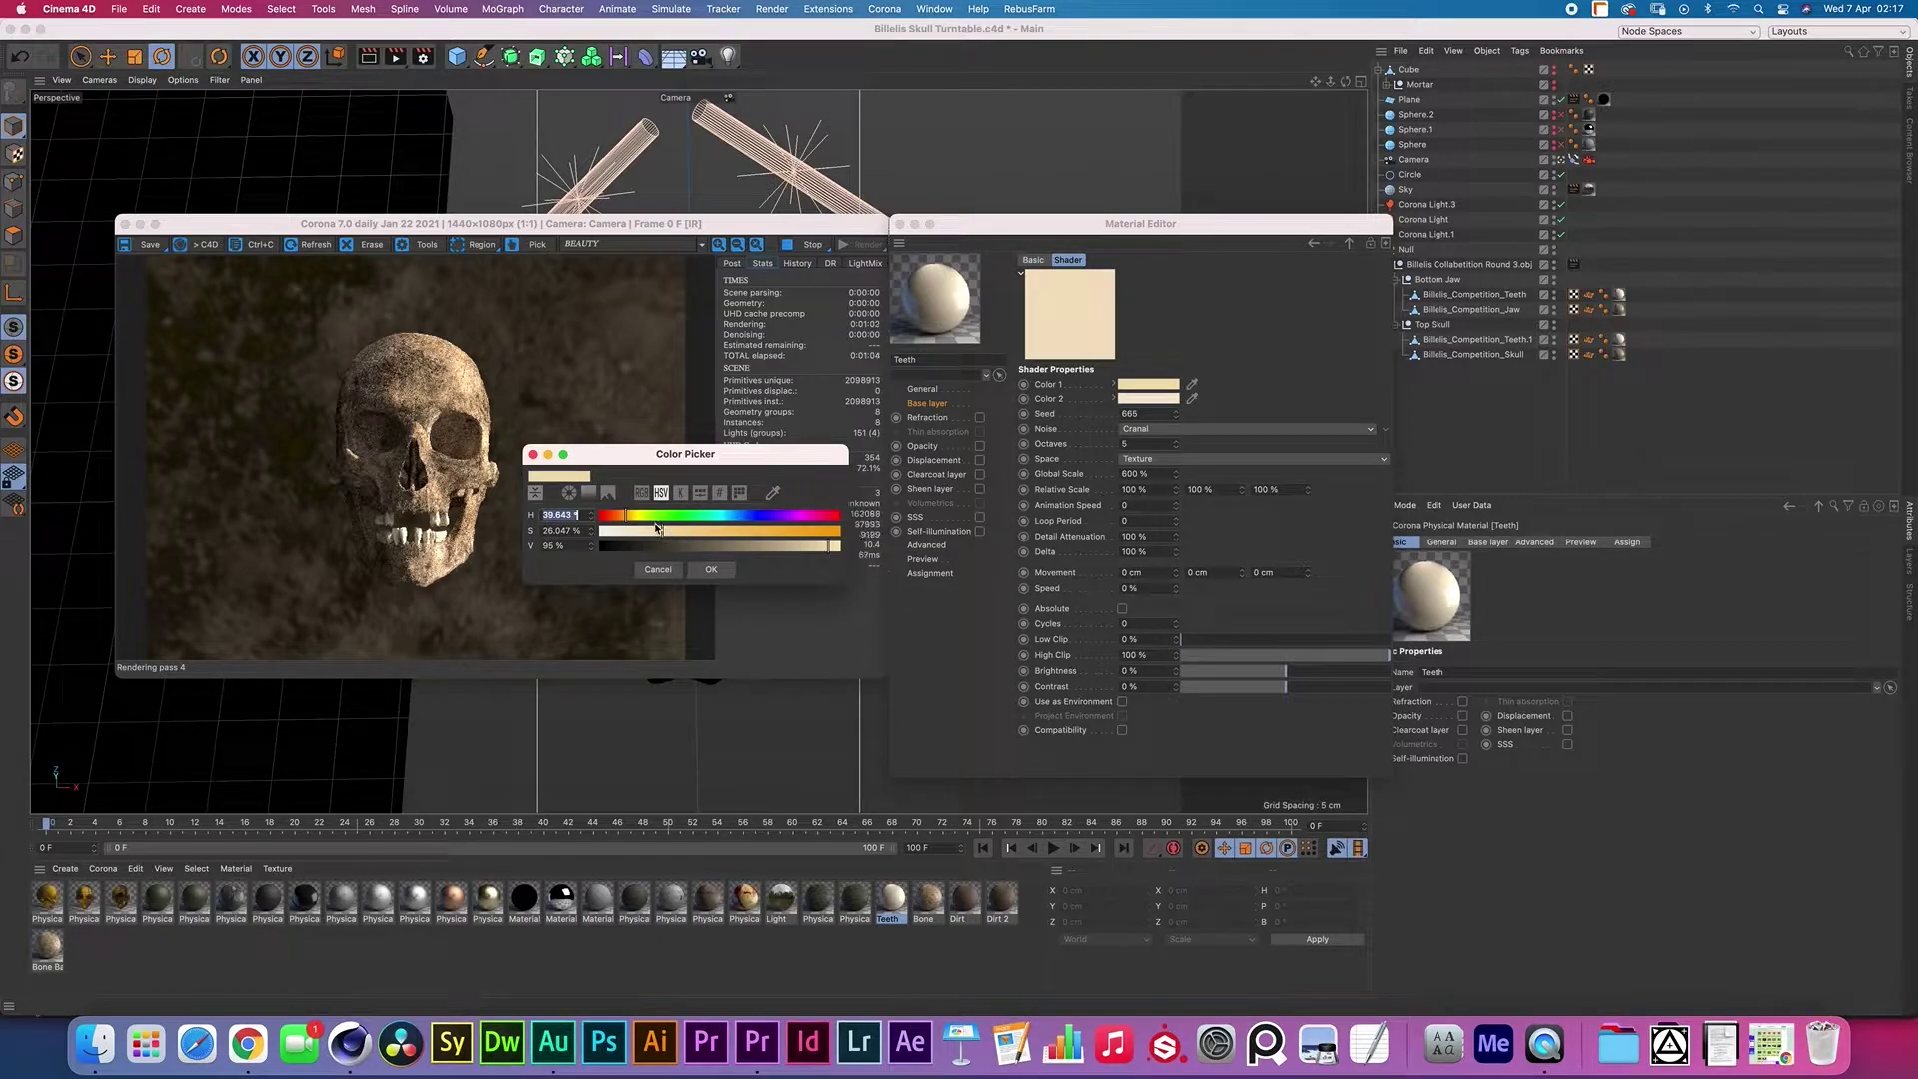
{"action": "left_click", "coordinate": [542, 531]}
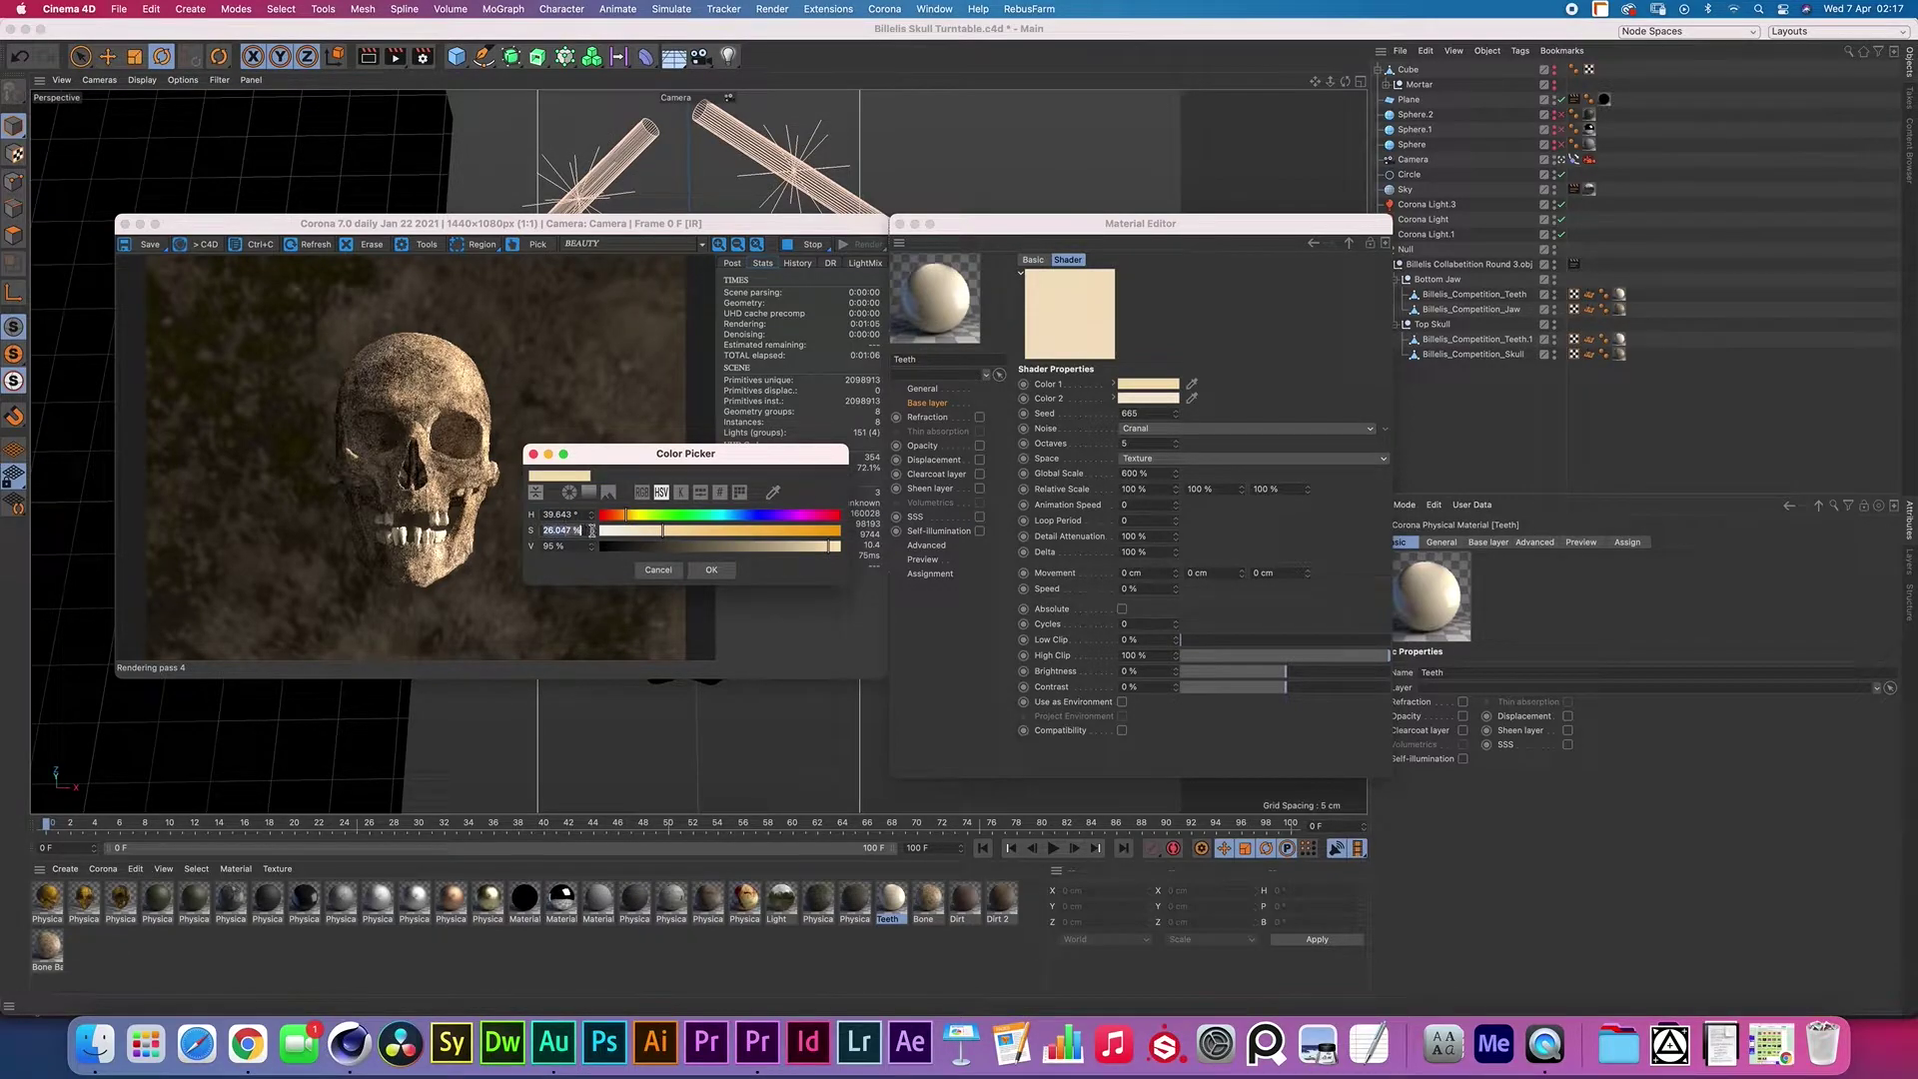
{"action": "left_click", "coordinate": [1141, 399]}
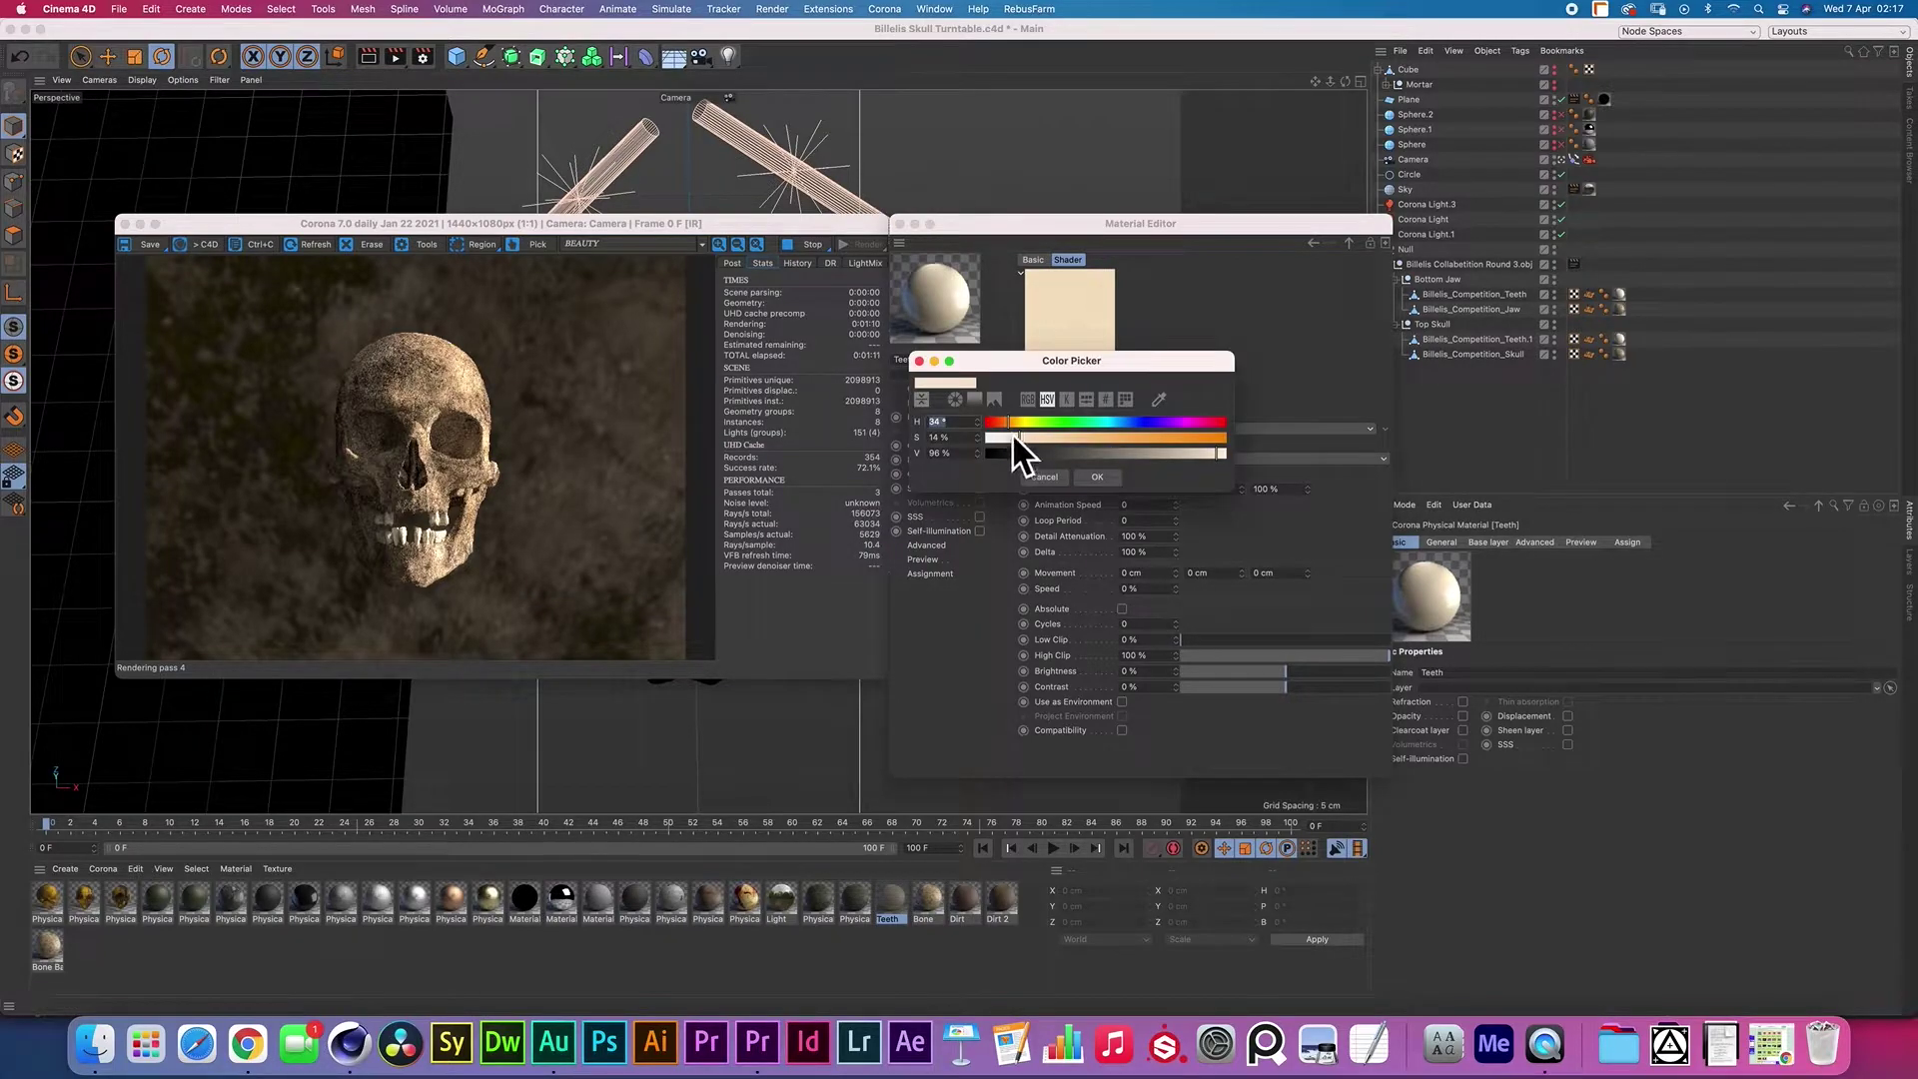
{"action": "left_click", "coordinate": [1096, 477]}
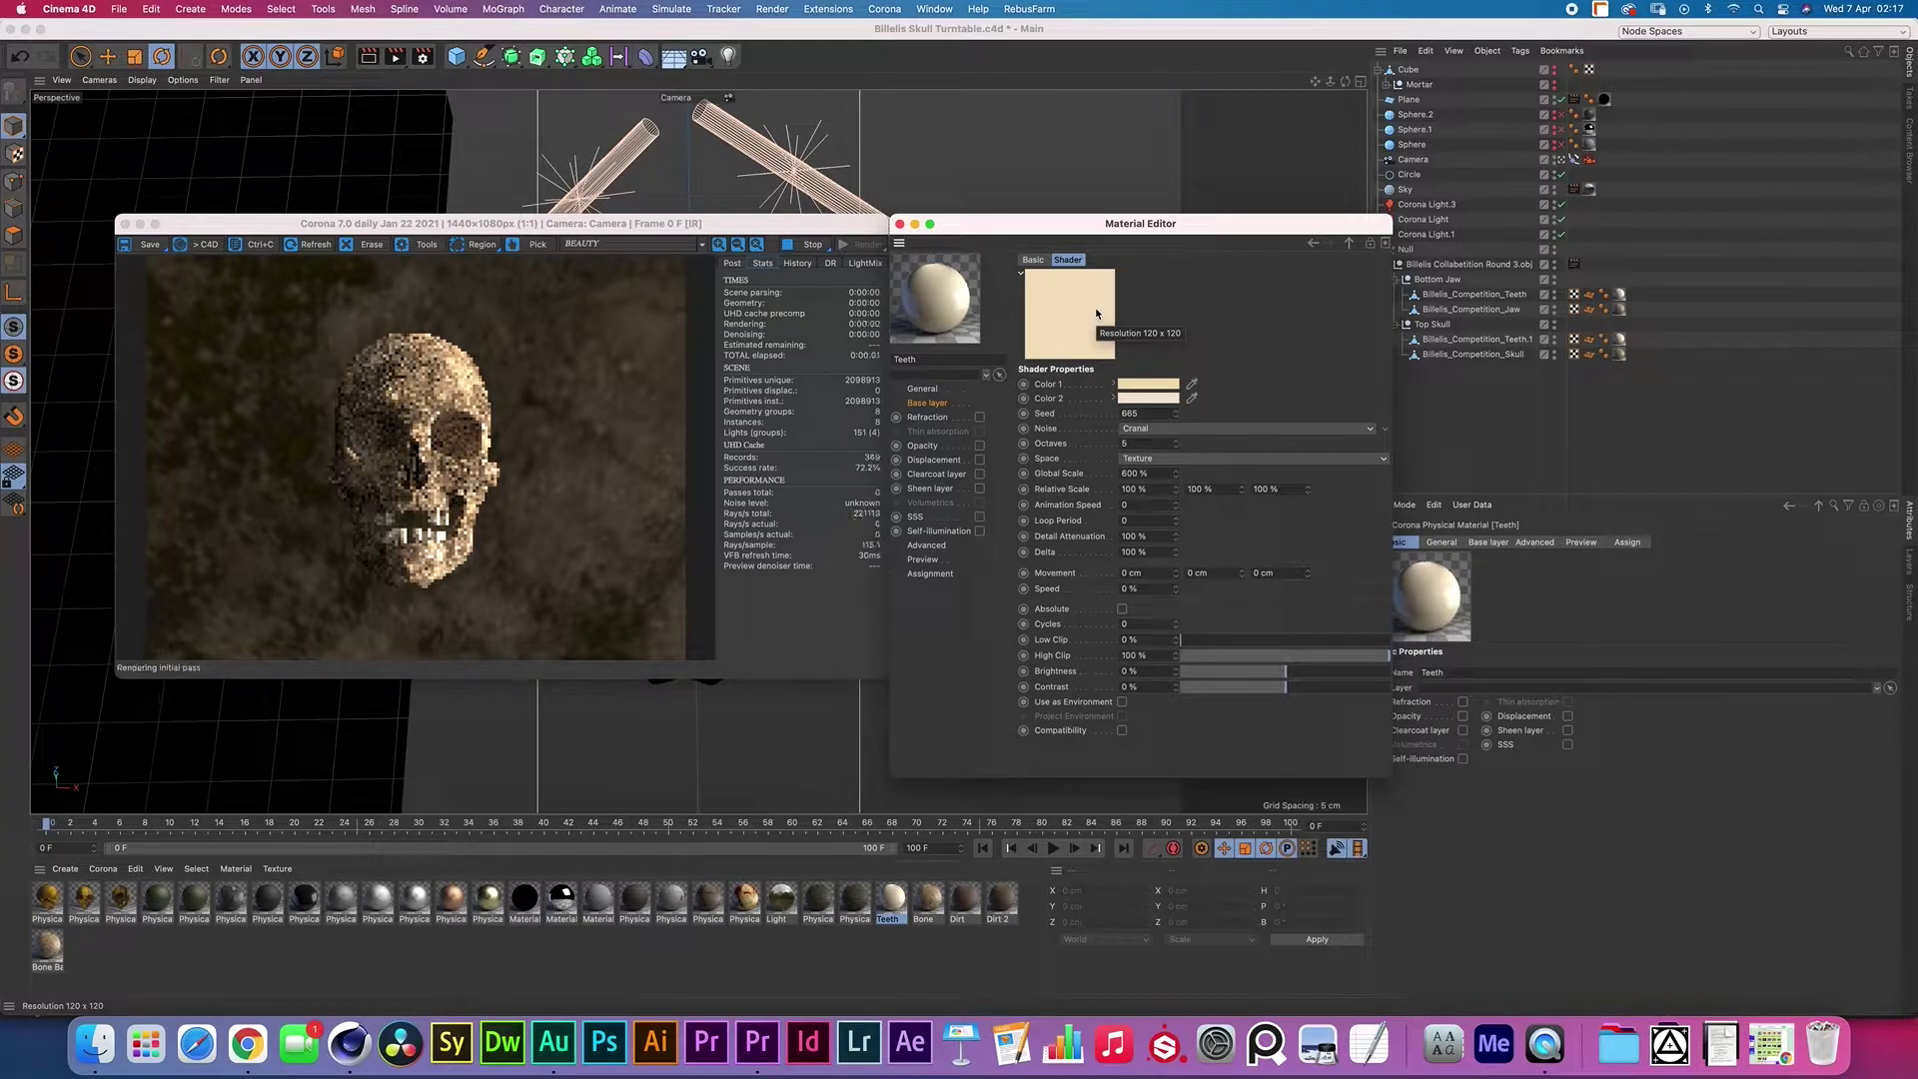
Open the fourth Noise layer and check its FBM noise type at 40% global scale
{"action": "left_click", "coordinate": [1350, 244]}
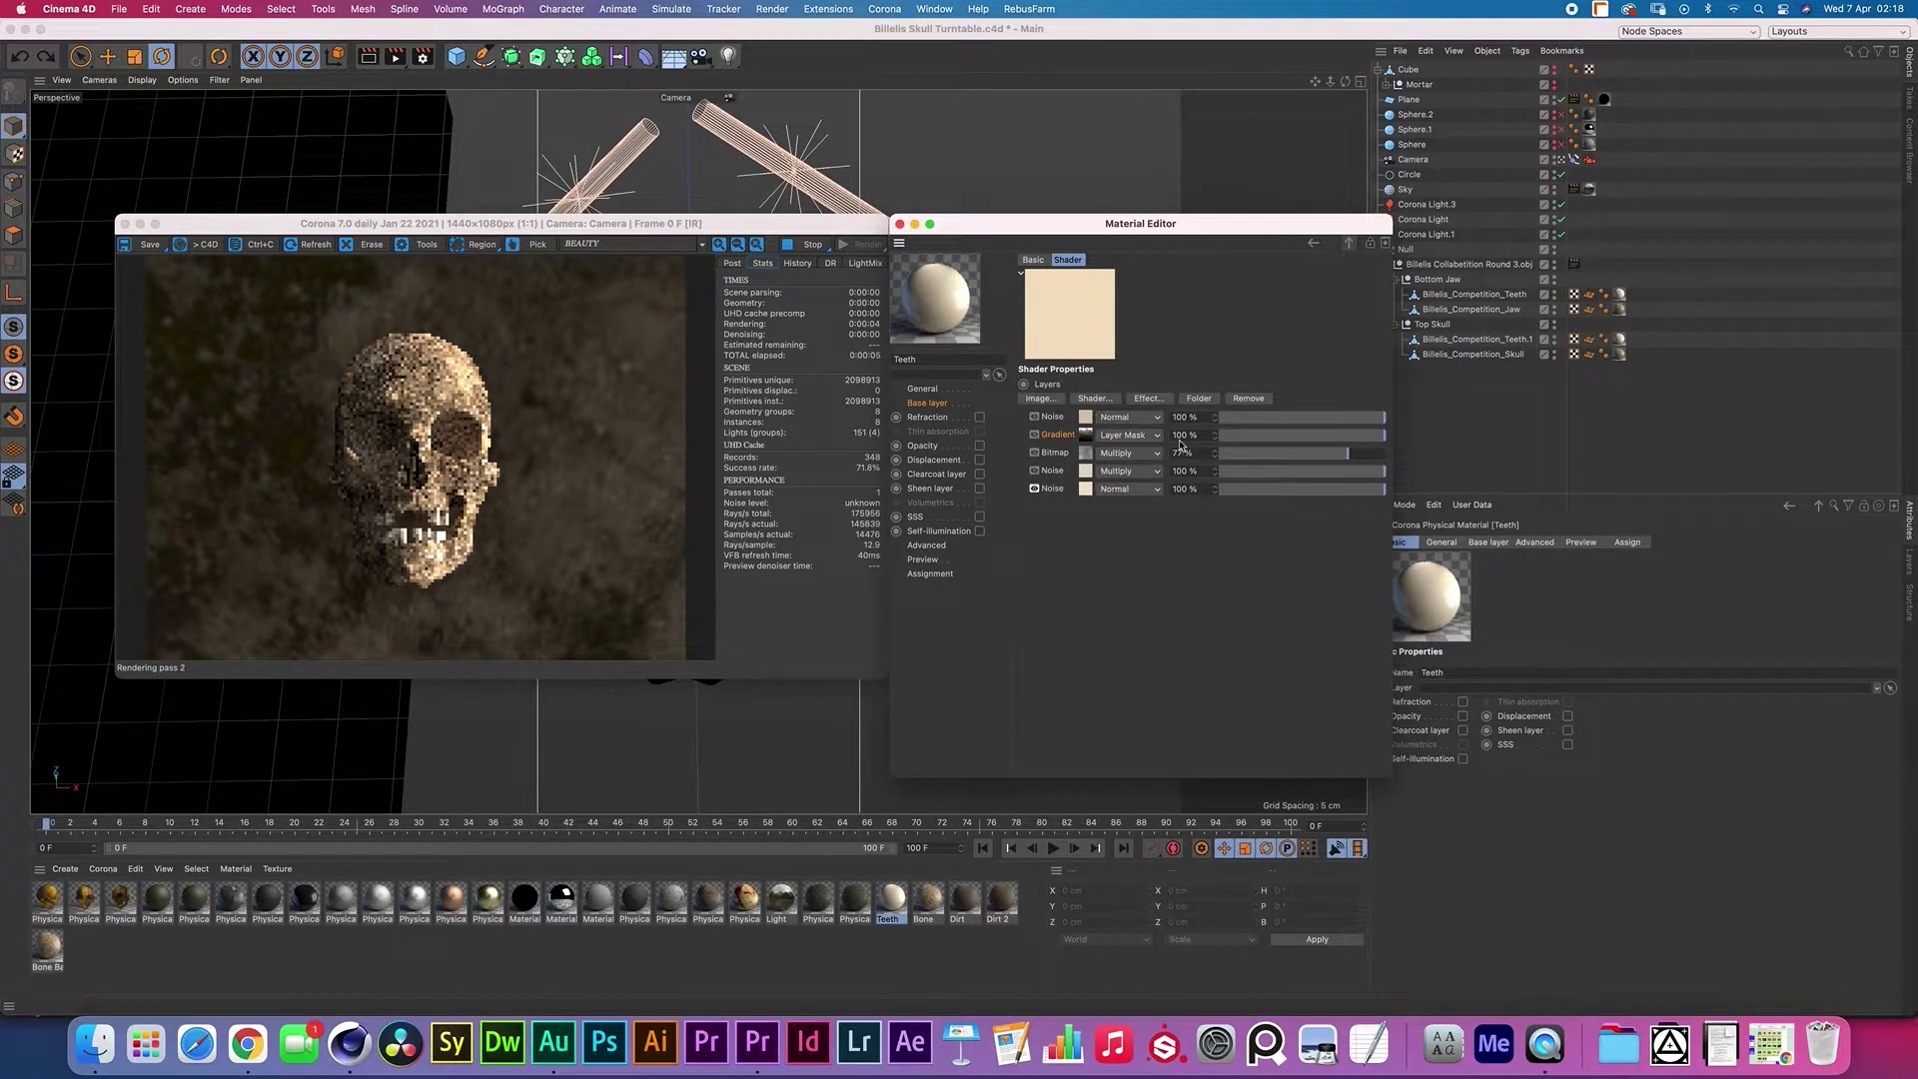
{"action": "left_click", "coordinate": [1097, 399]}
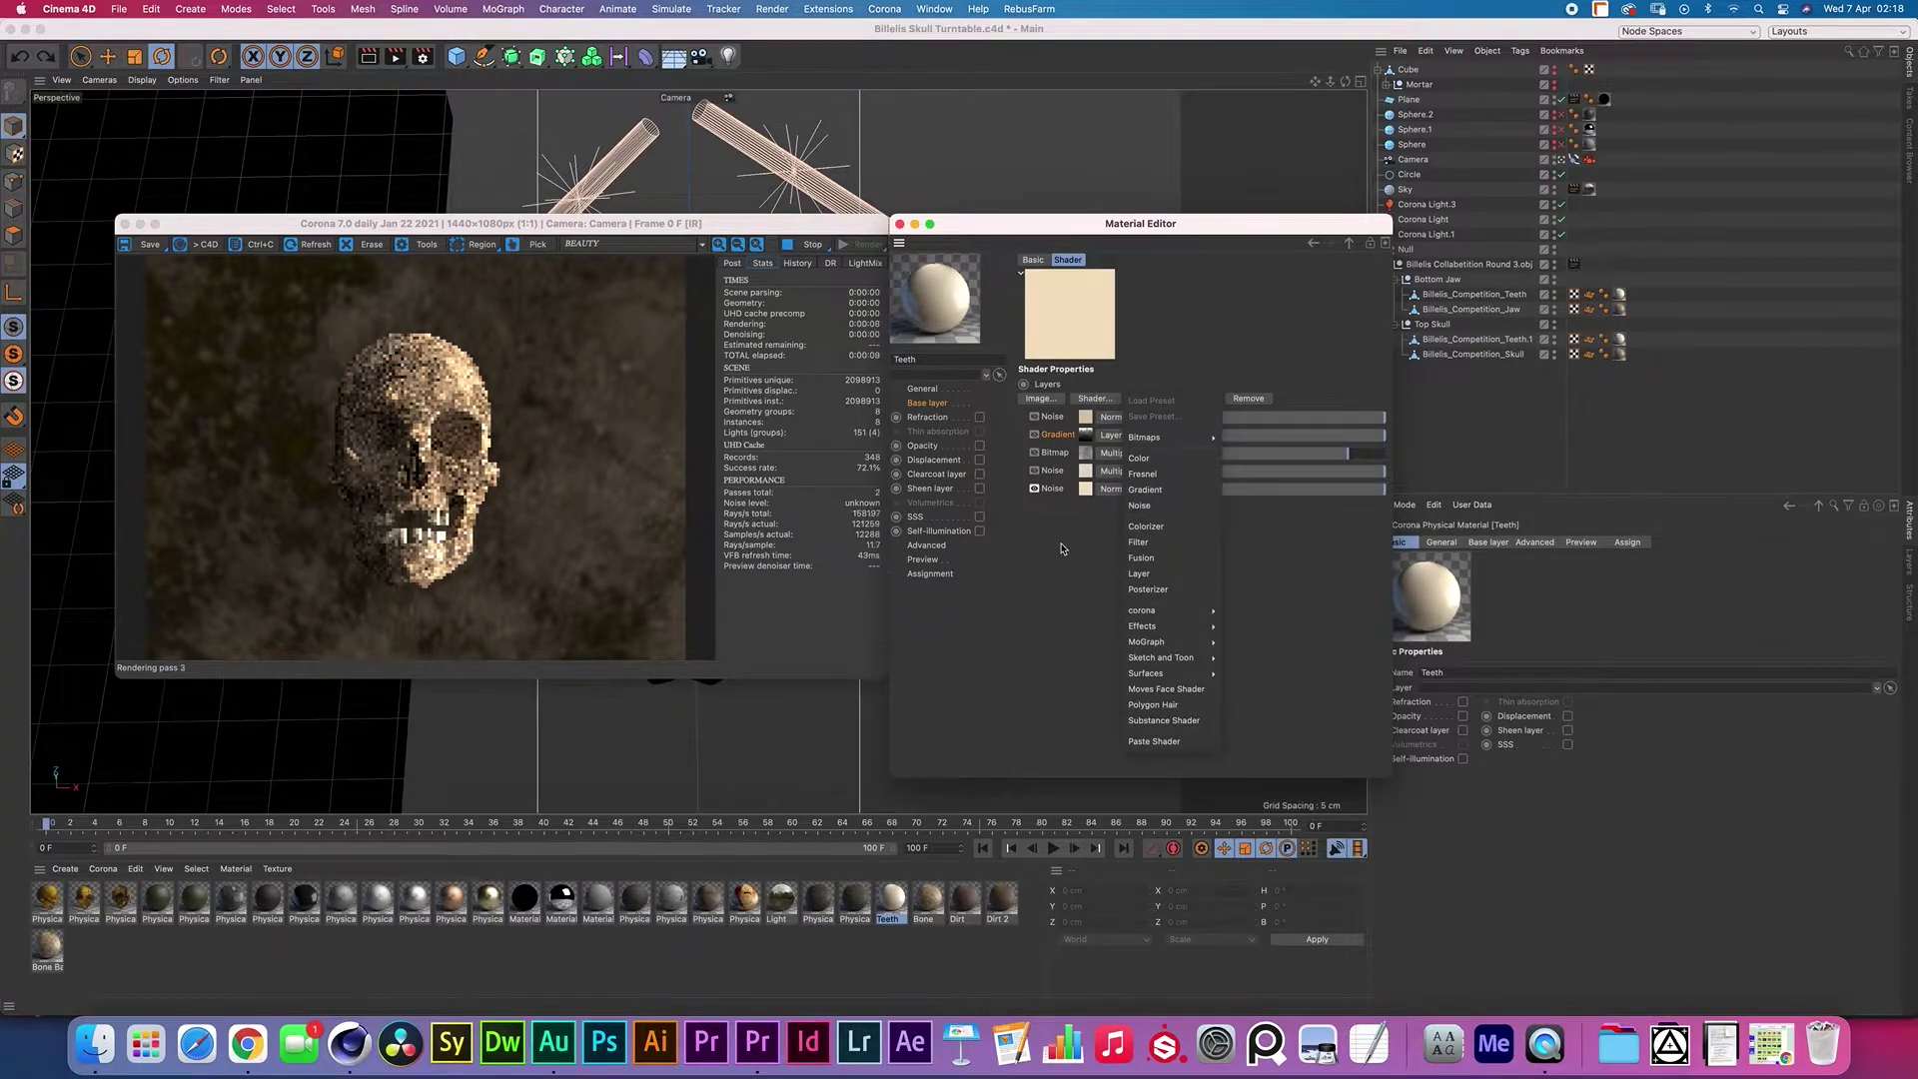
{"action": "left_click", "coordinate": [1052, 471]}
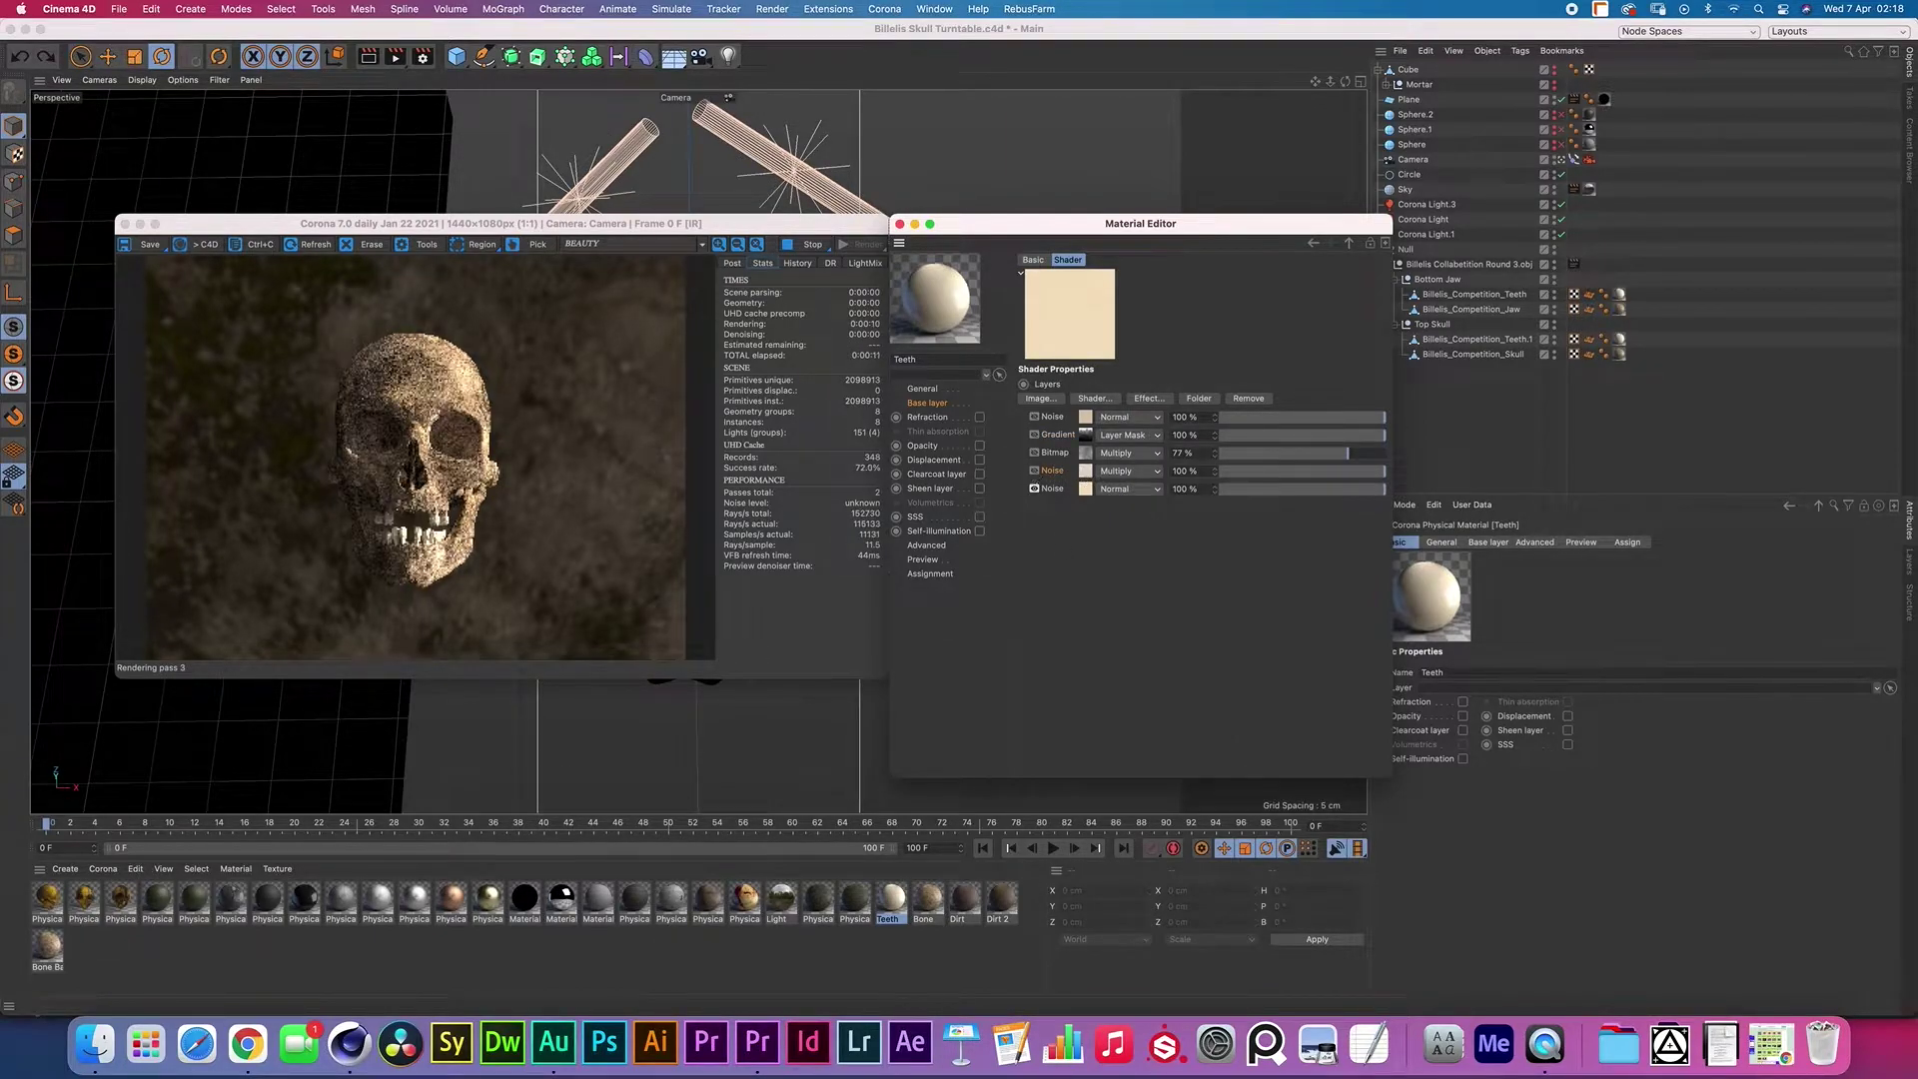
{"action": "left_click", "coordinate": [1086, 472]}
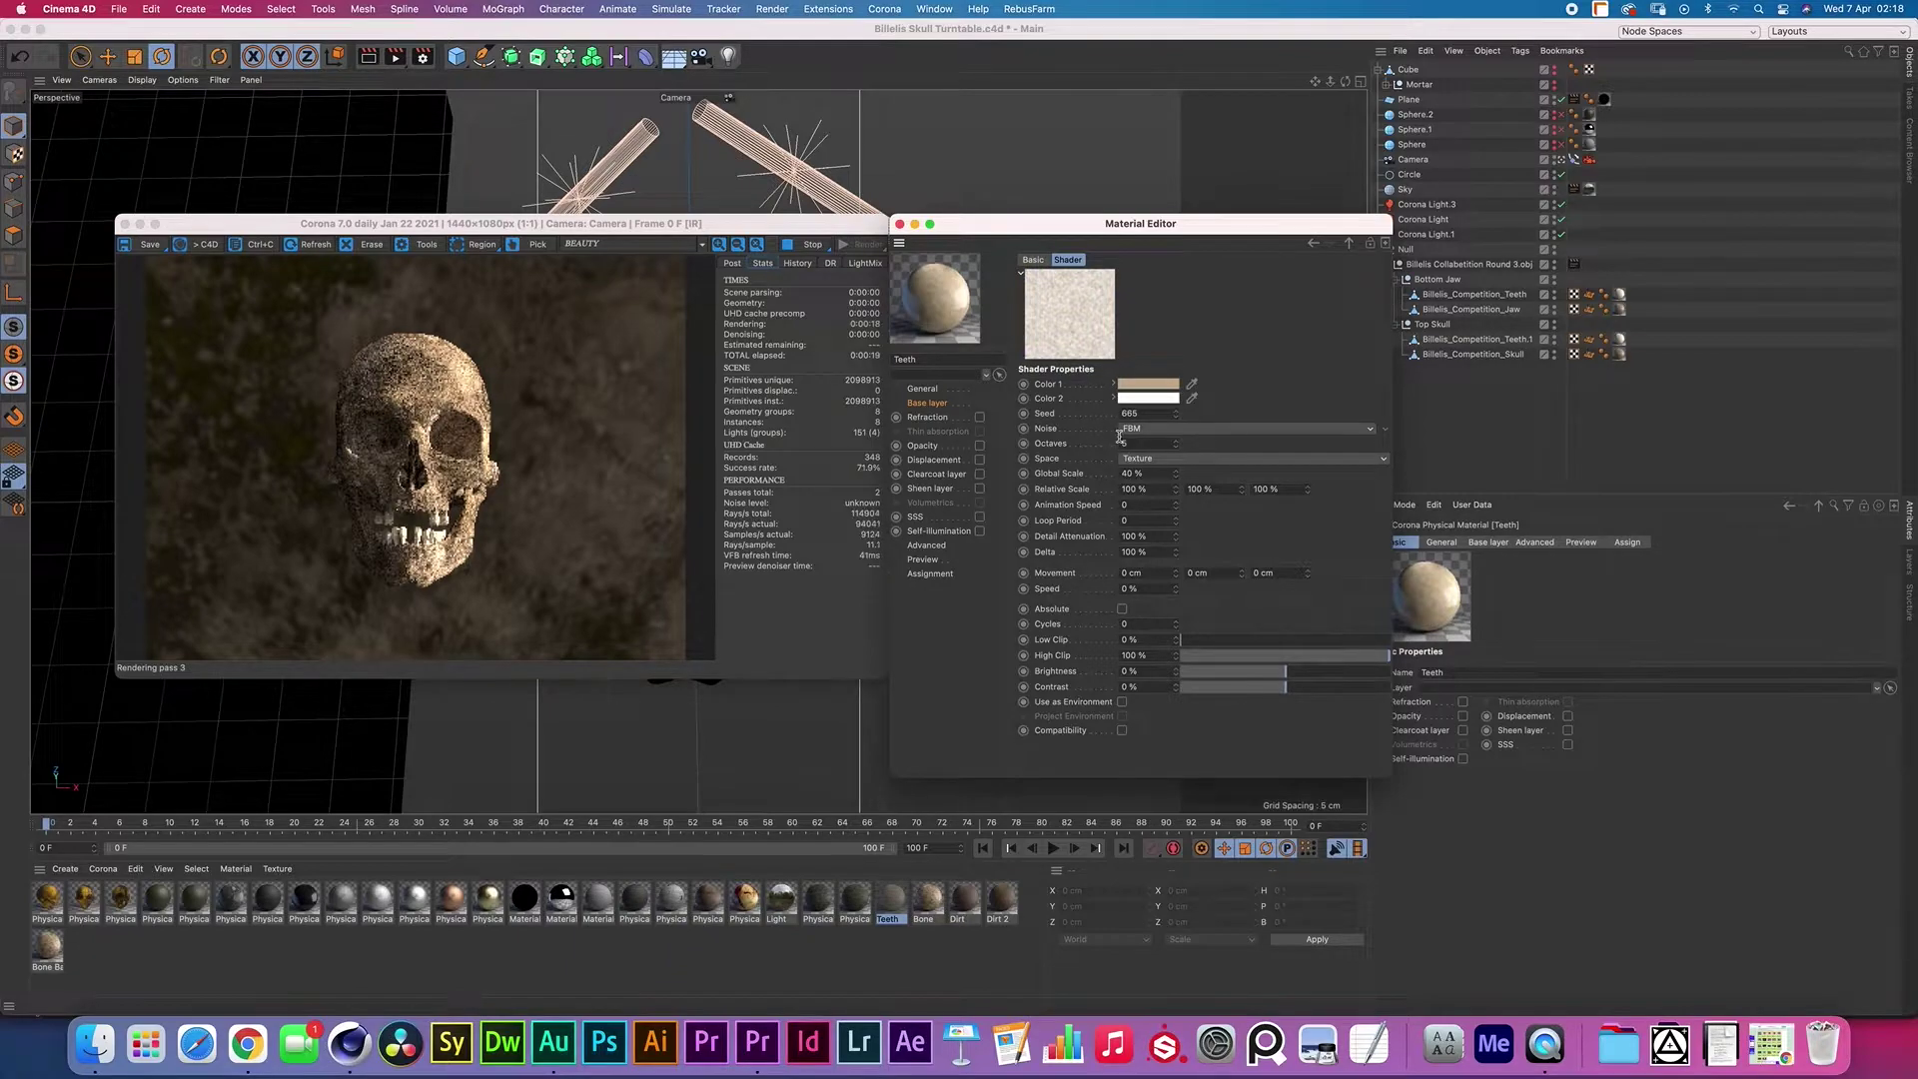
{"action": "left_click", "coordinate": [1144, 430]}
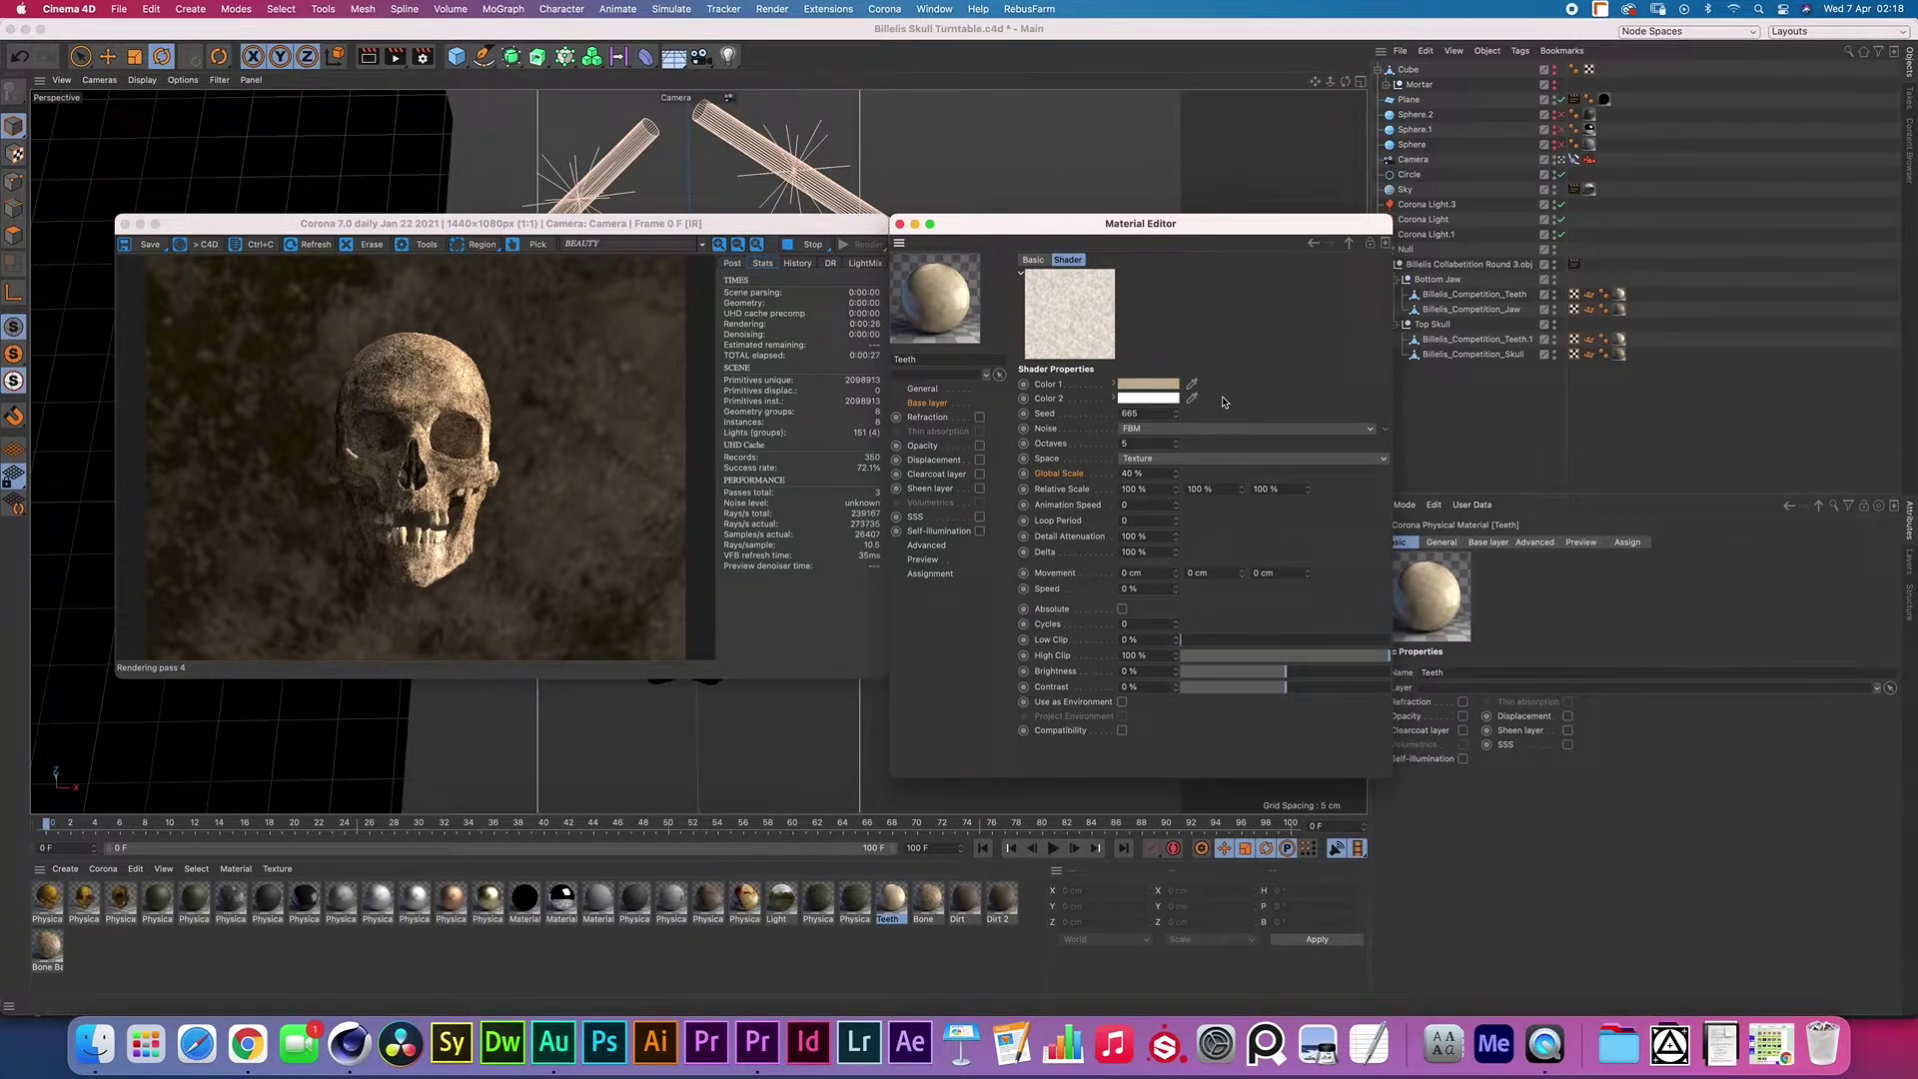
Keep the fourth Noise layer's tan Color 1 and white Color 2, returning to the layer list
{"action": "left_click", "coordinate": [1148, 384]}
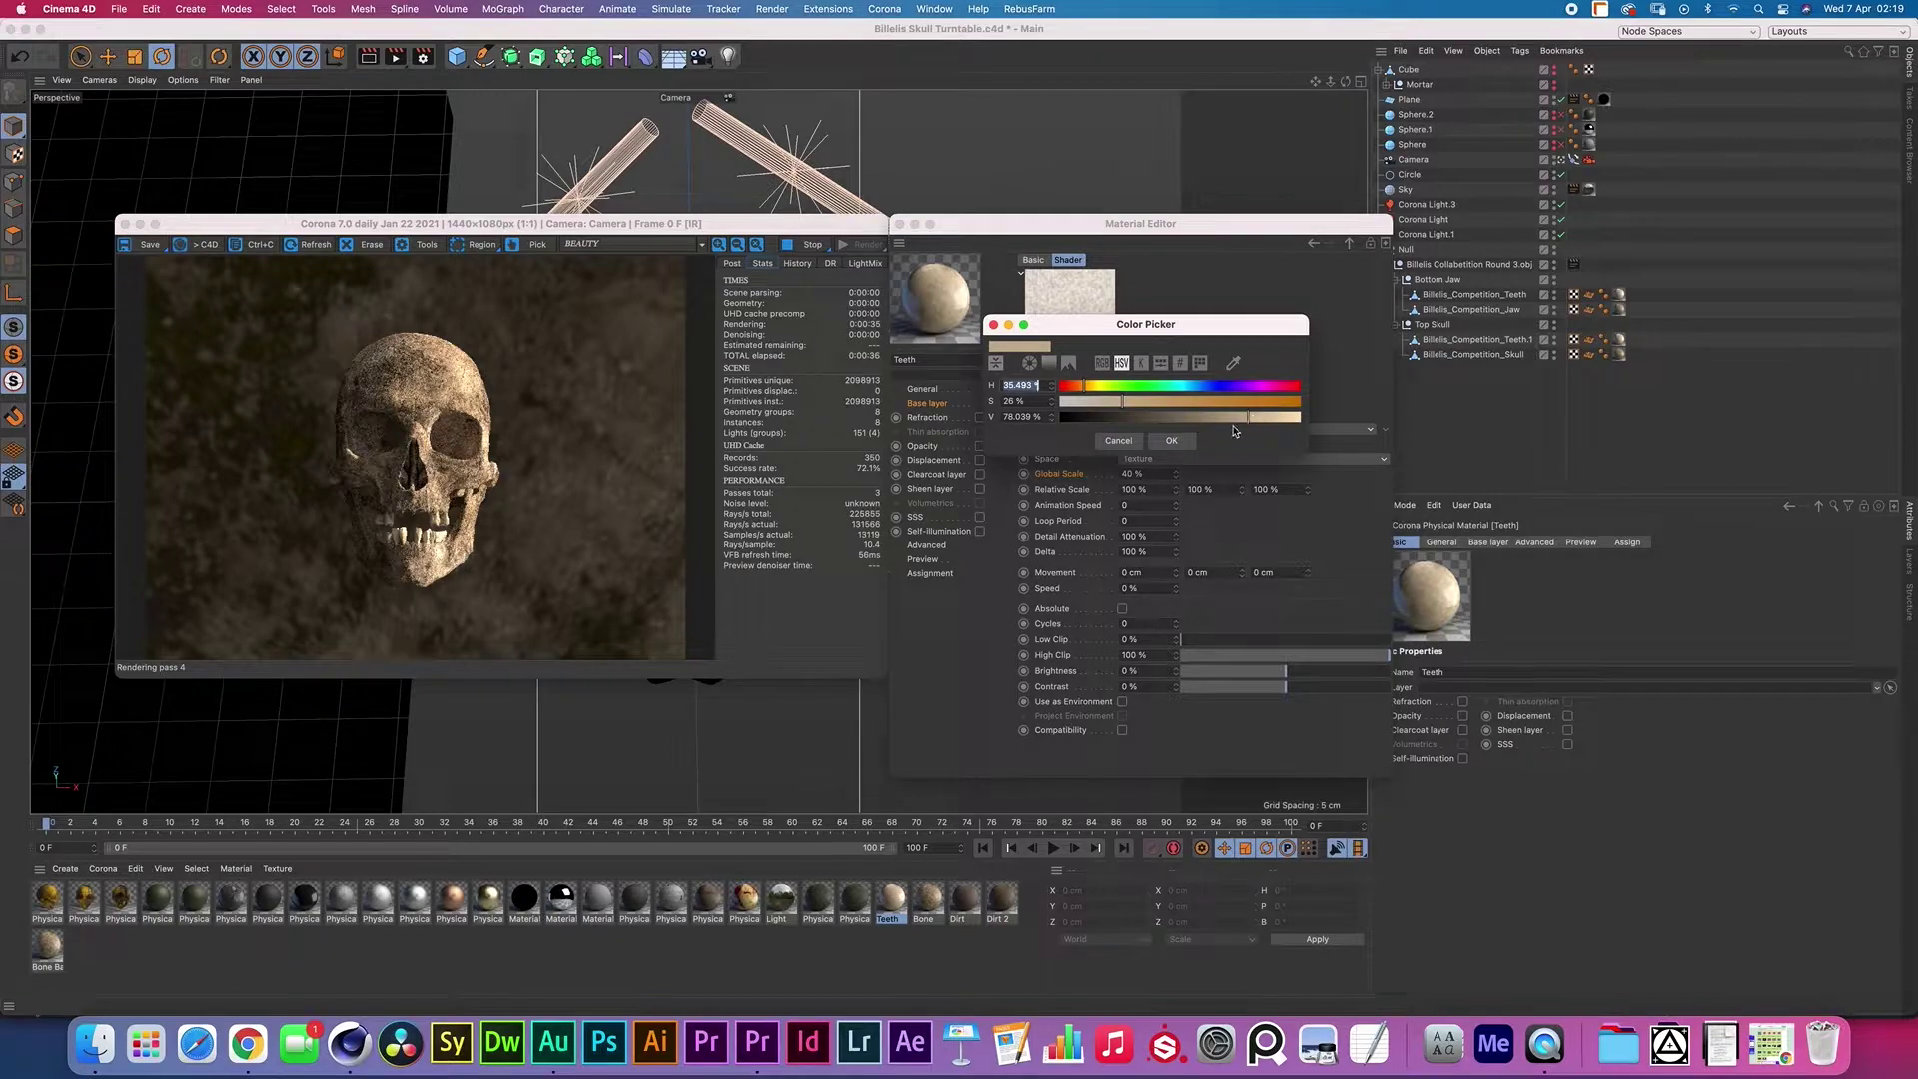
{"action": "left_click", "coordinate": [1169, 440]}
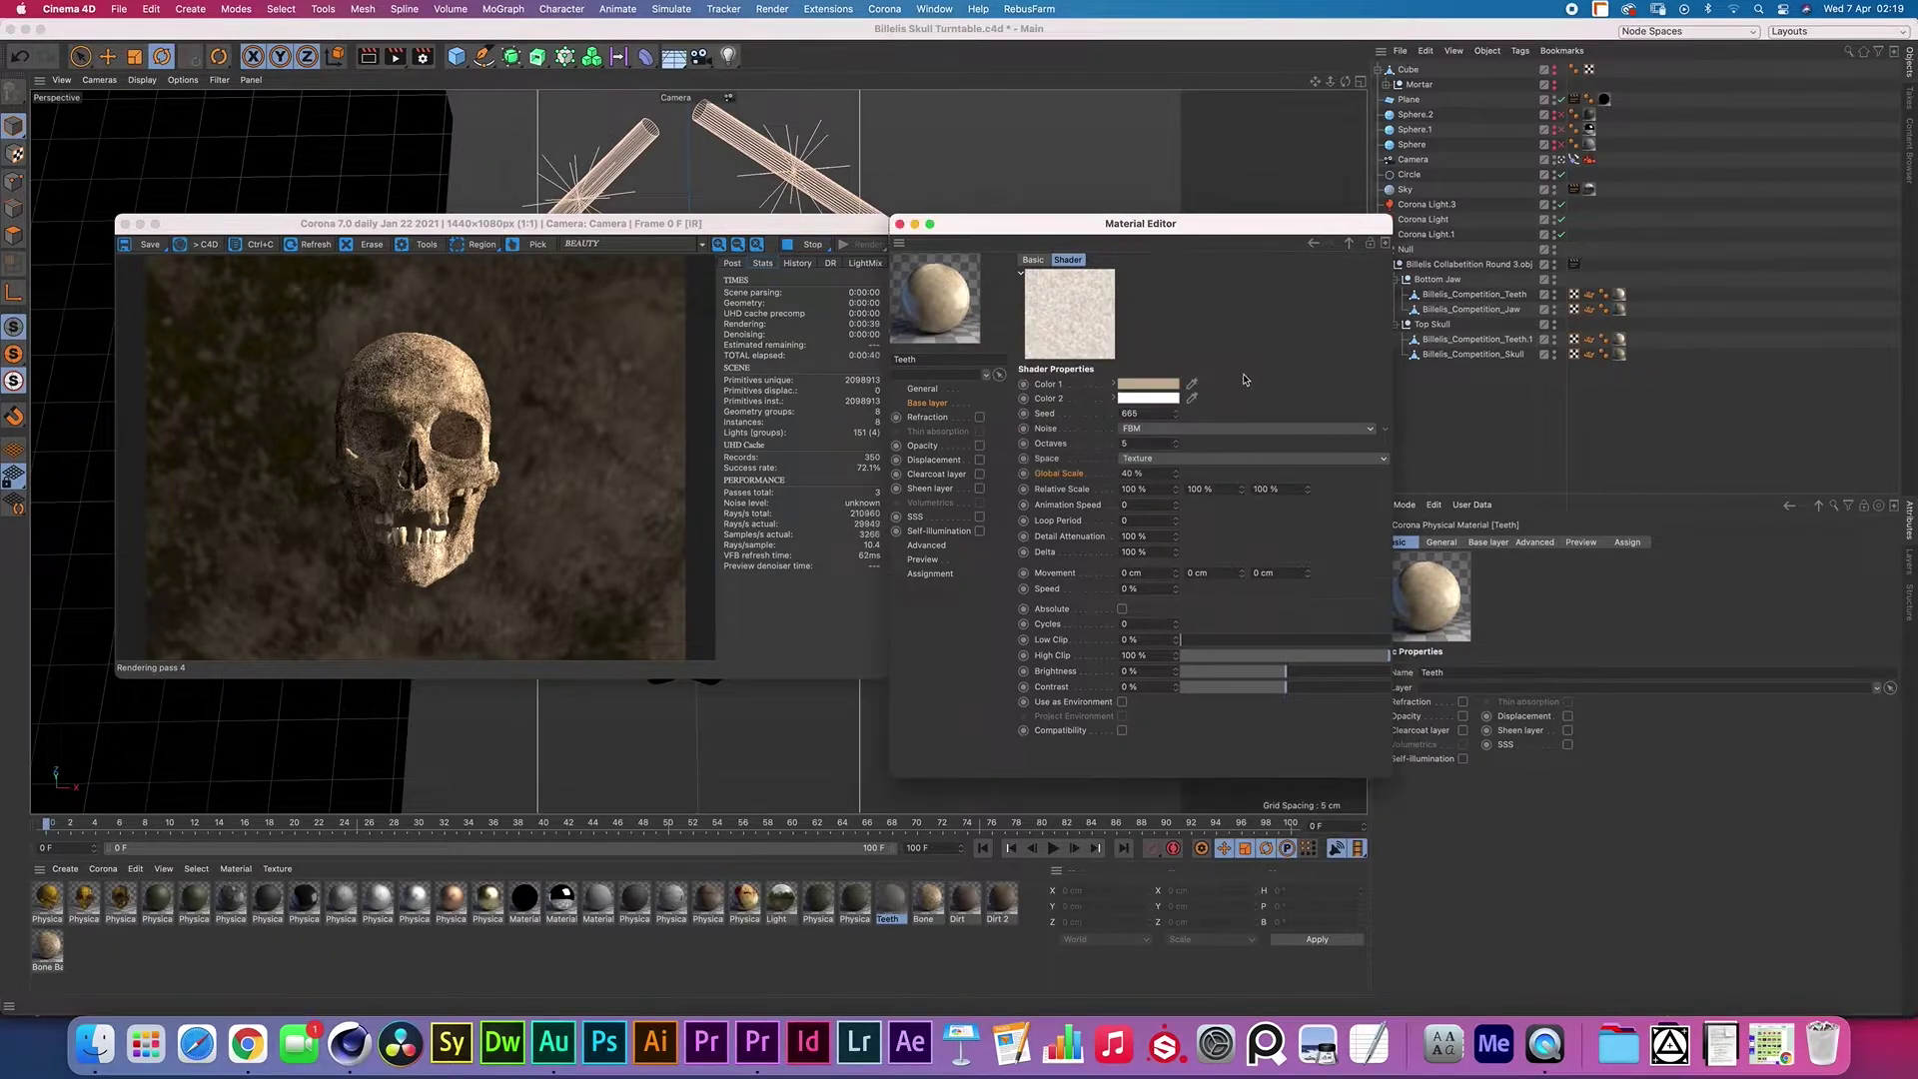
{"action": "left_click", "coordinate": [1155, 399]}
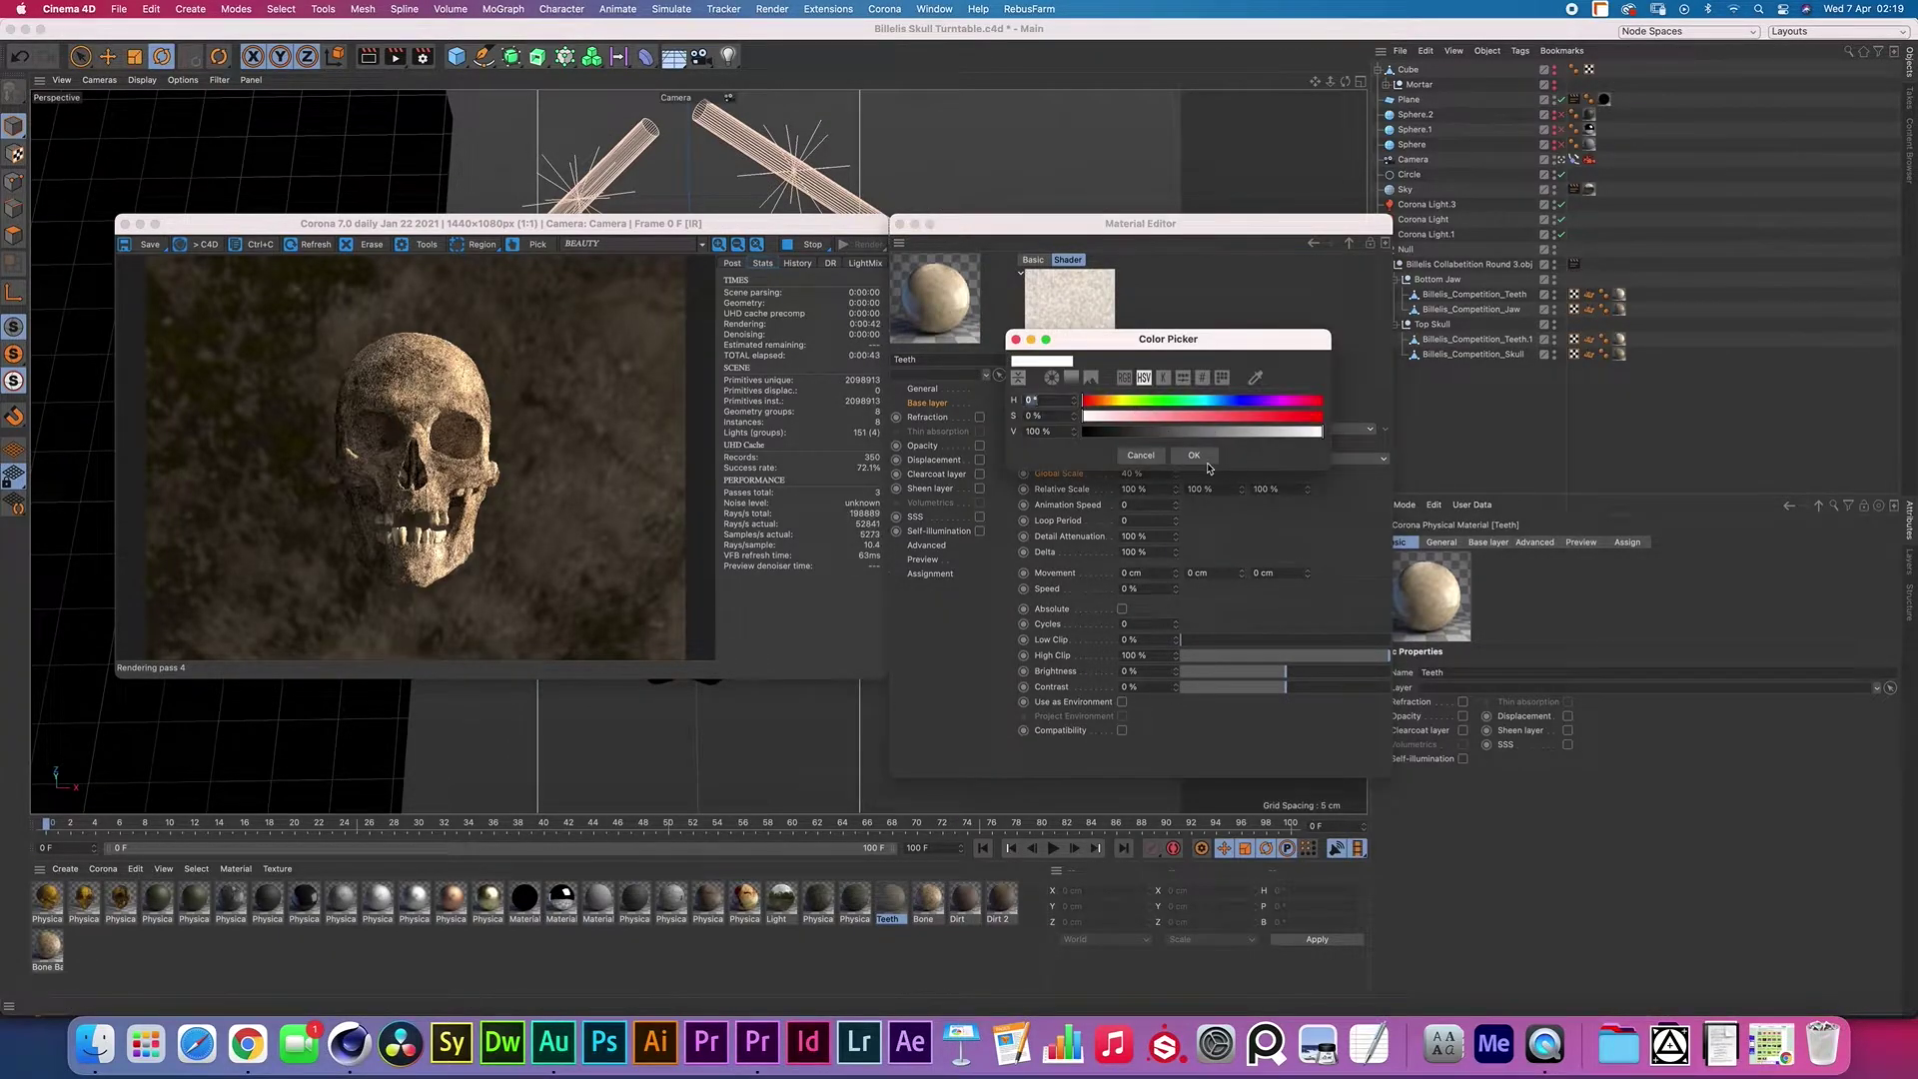
{"action": "left_click", "coordinate": [1197, 455]}
{"action": "left_click", "coordinate": [1162, 404]}
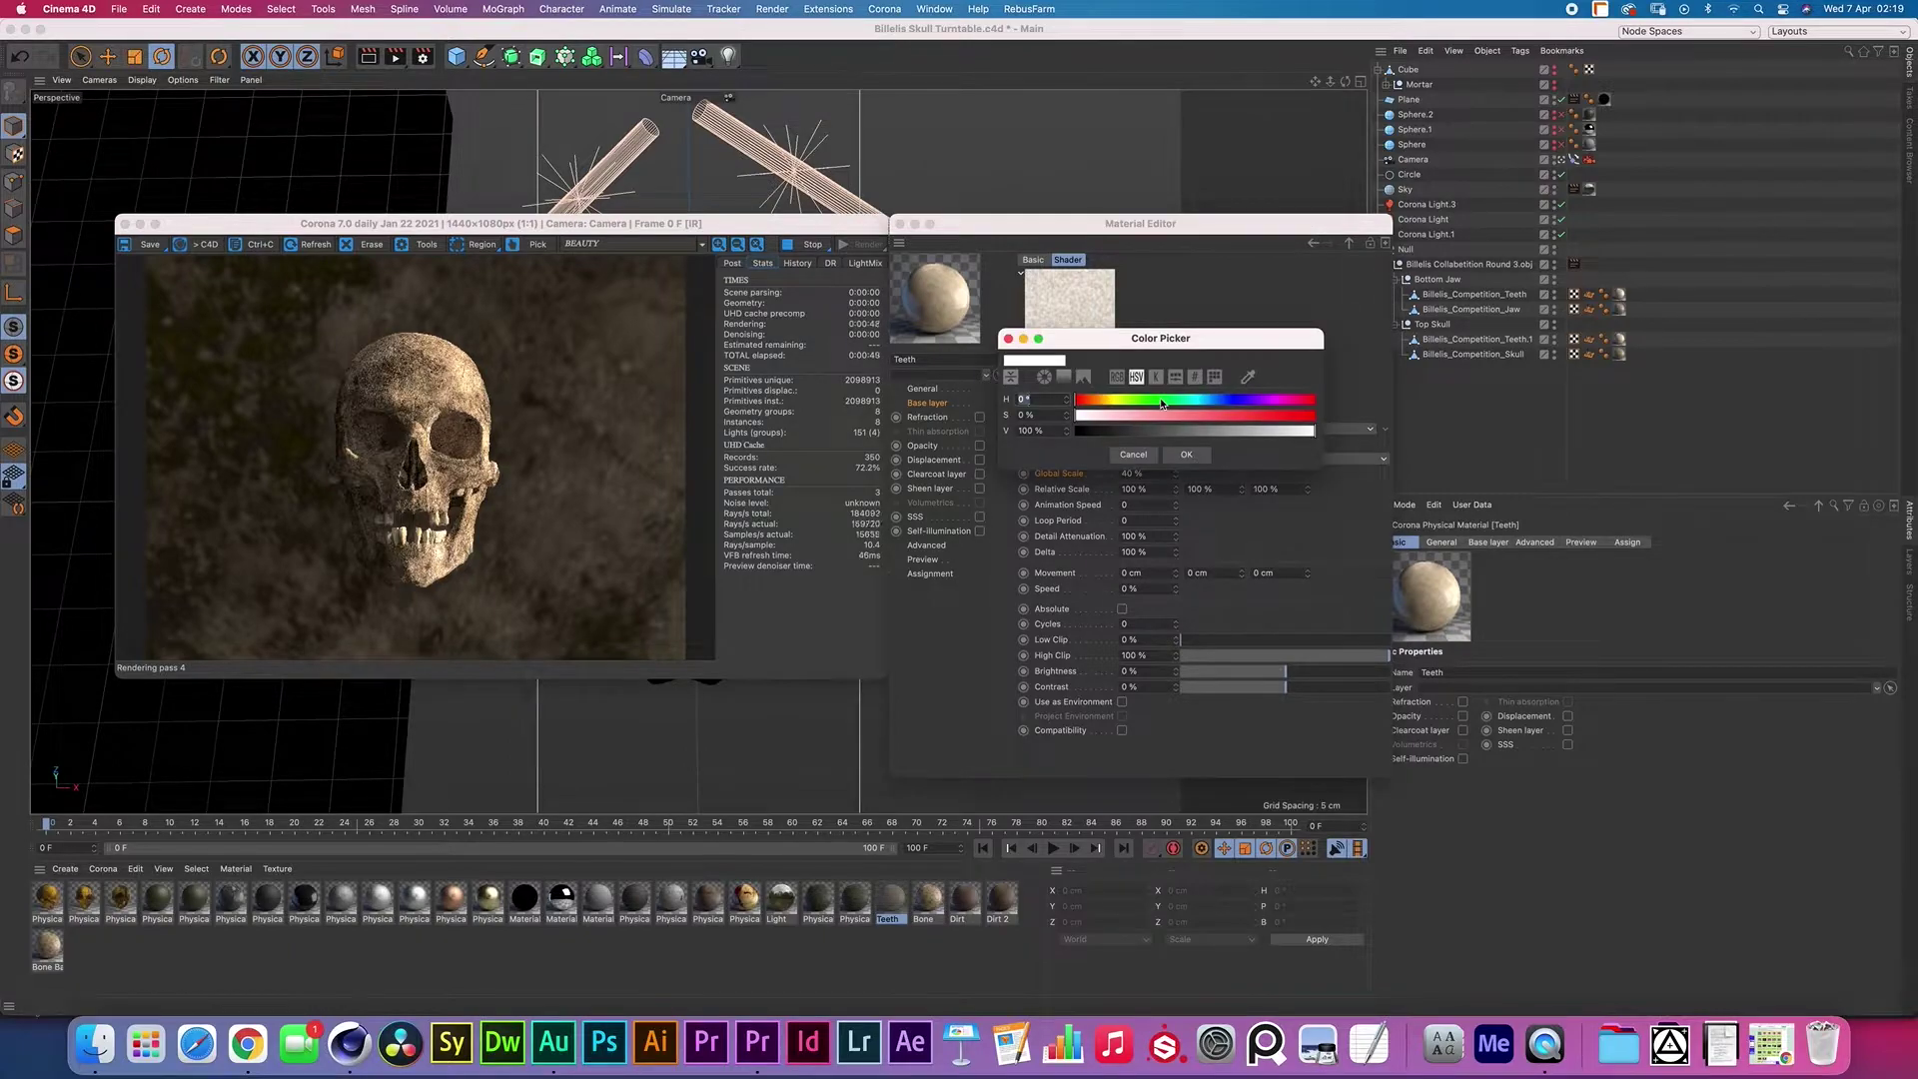
{"action": "left_click", "coordinate": [1186, 455]}
{"action": "left_click", "coordinate": [1348, 243]}
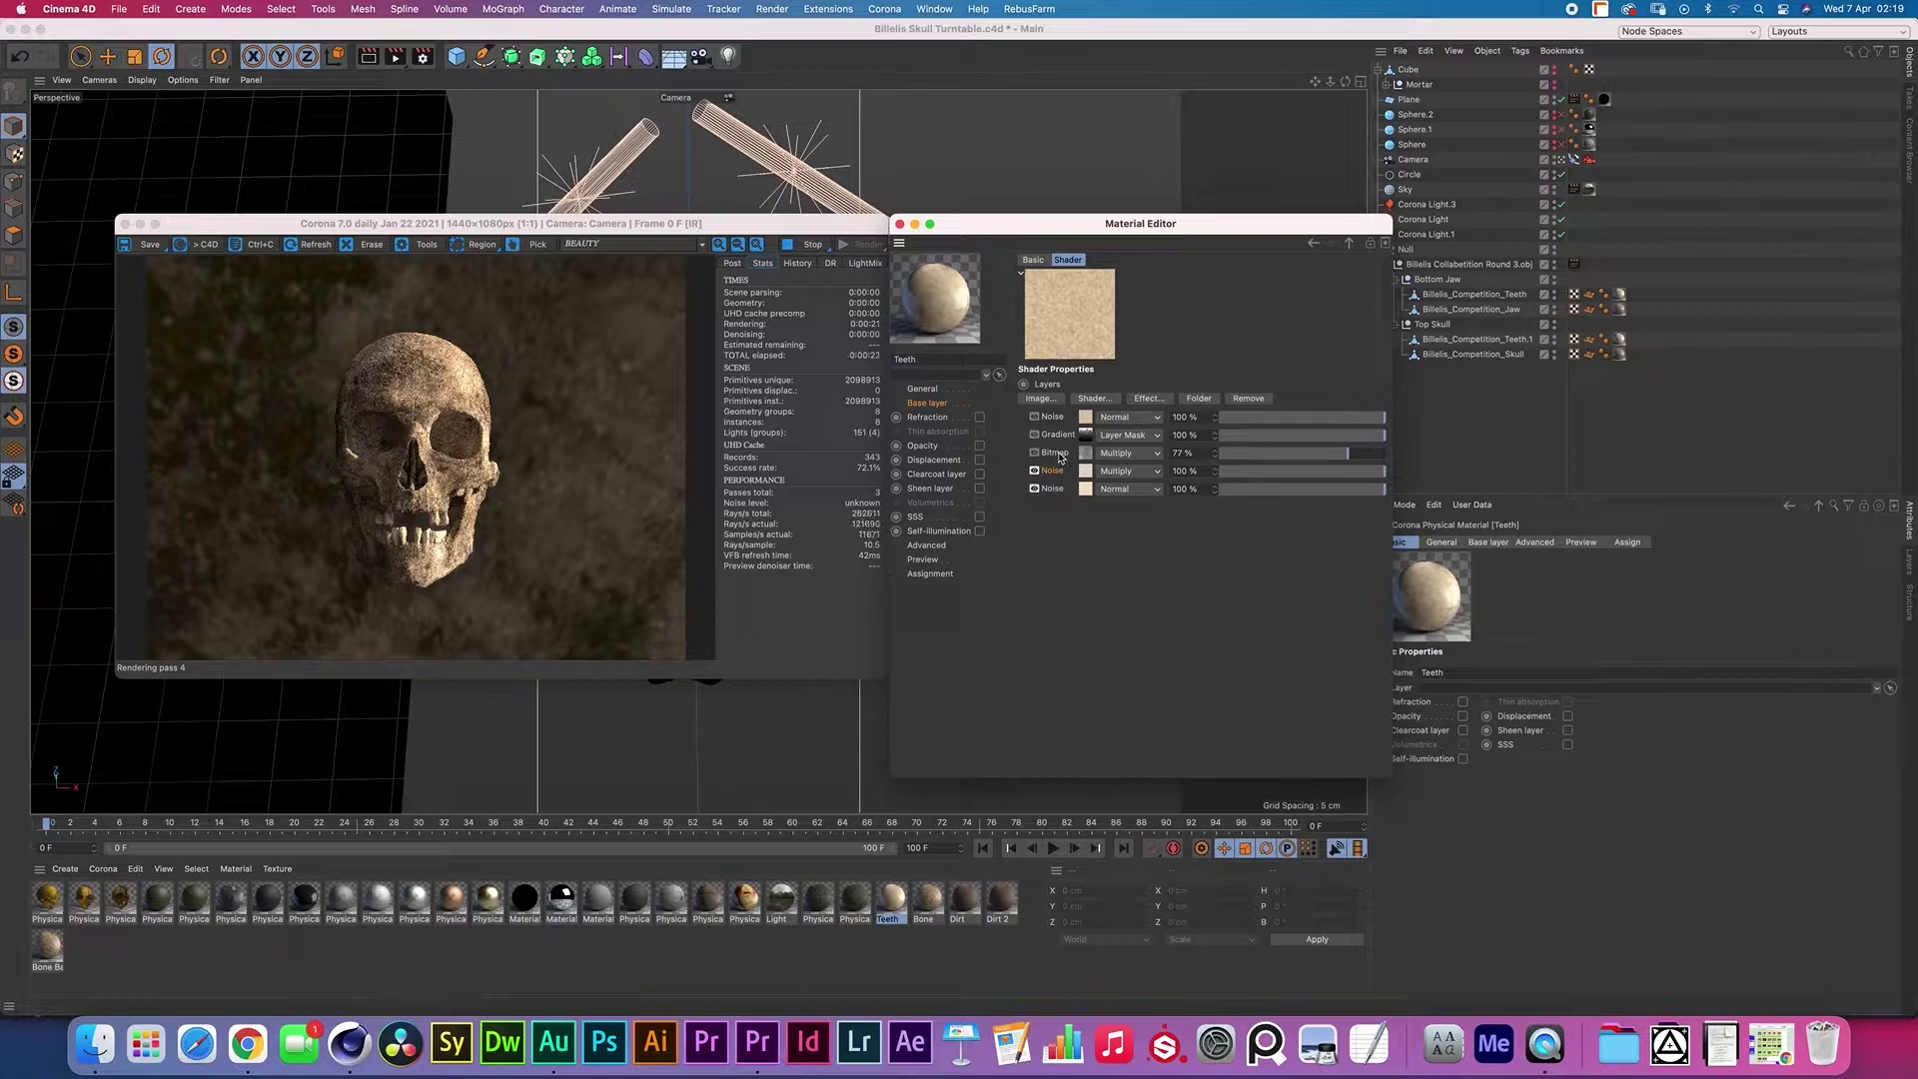
Enable the BW10.png Bitmap layer, multiplied at 77%, and select the first Noise layer
{"action": "double_click", "coordinate": [1086, 454]}
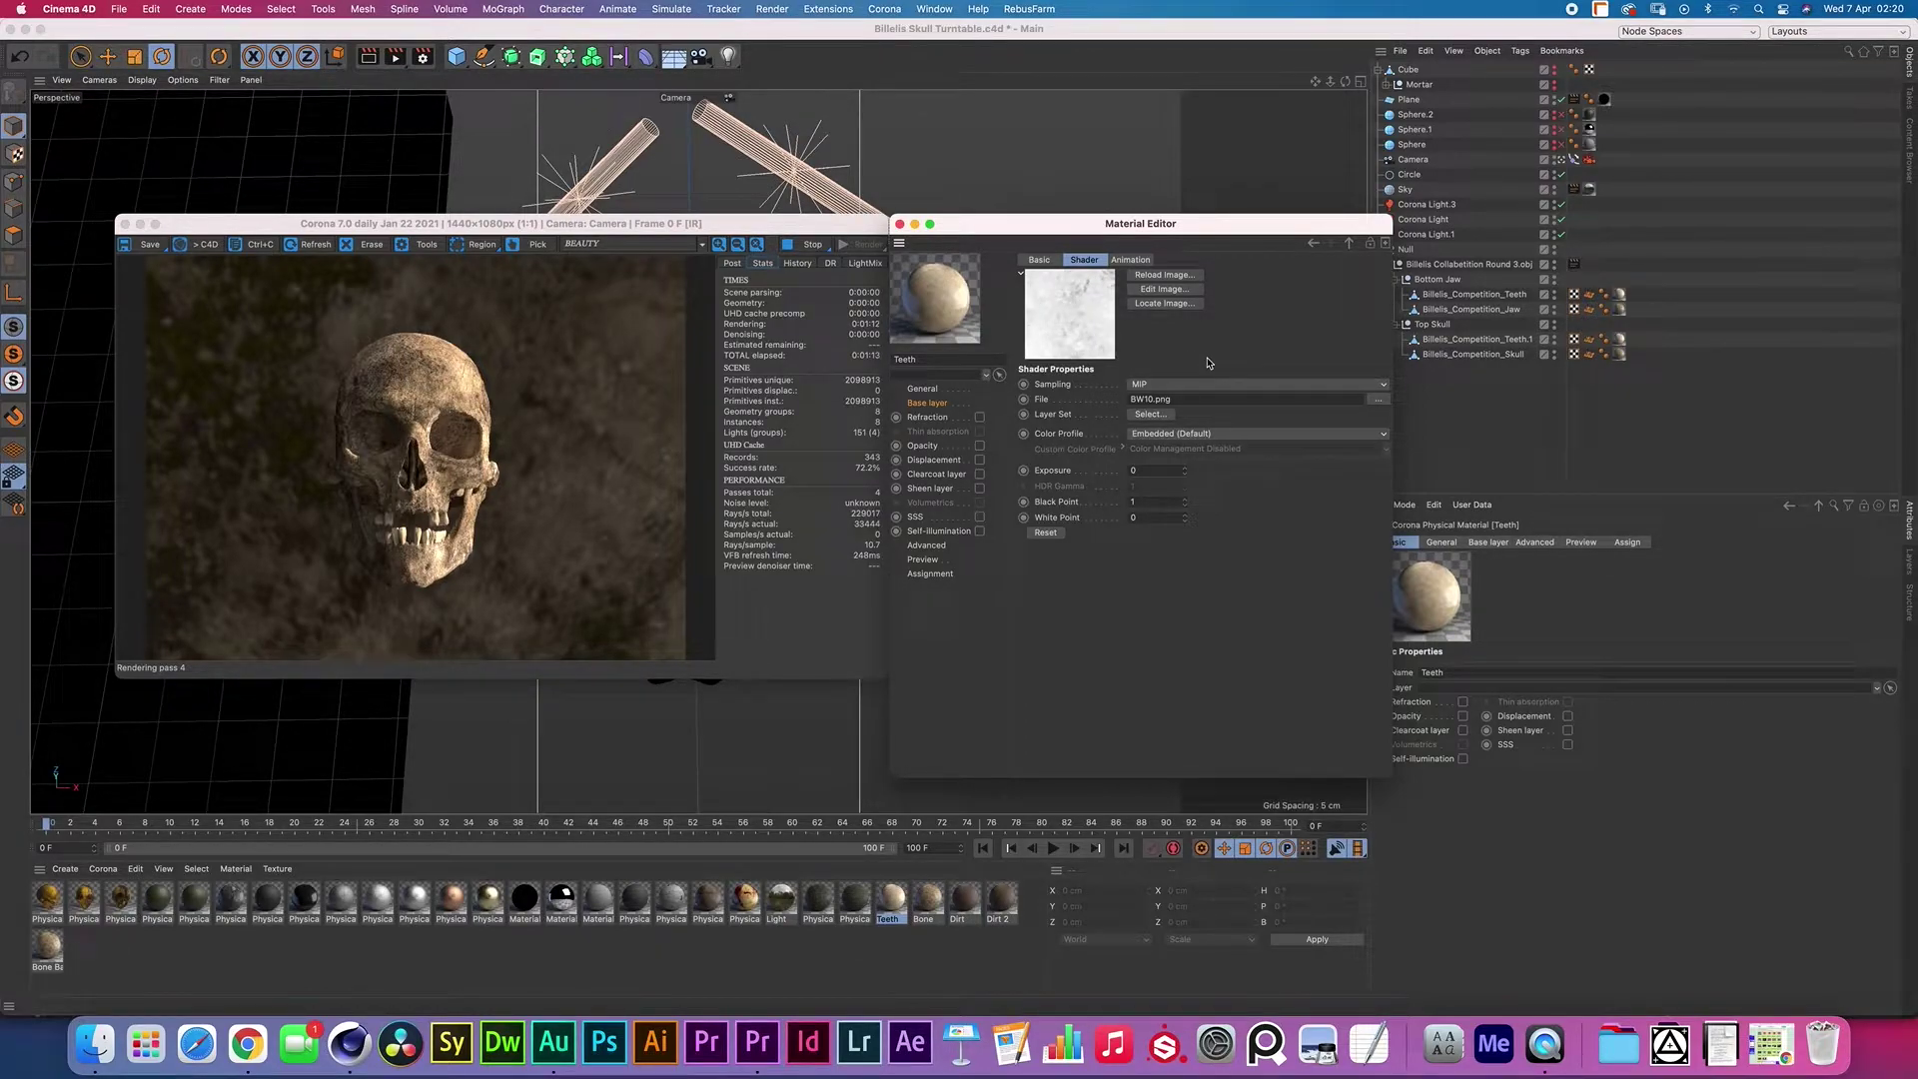
{"action": "left_click", "coordinate": [1348, 244]}
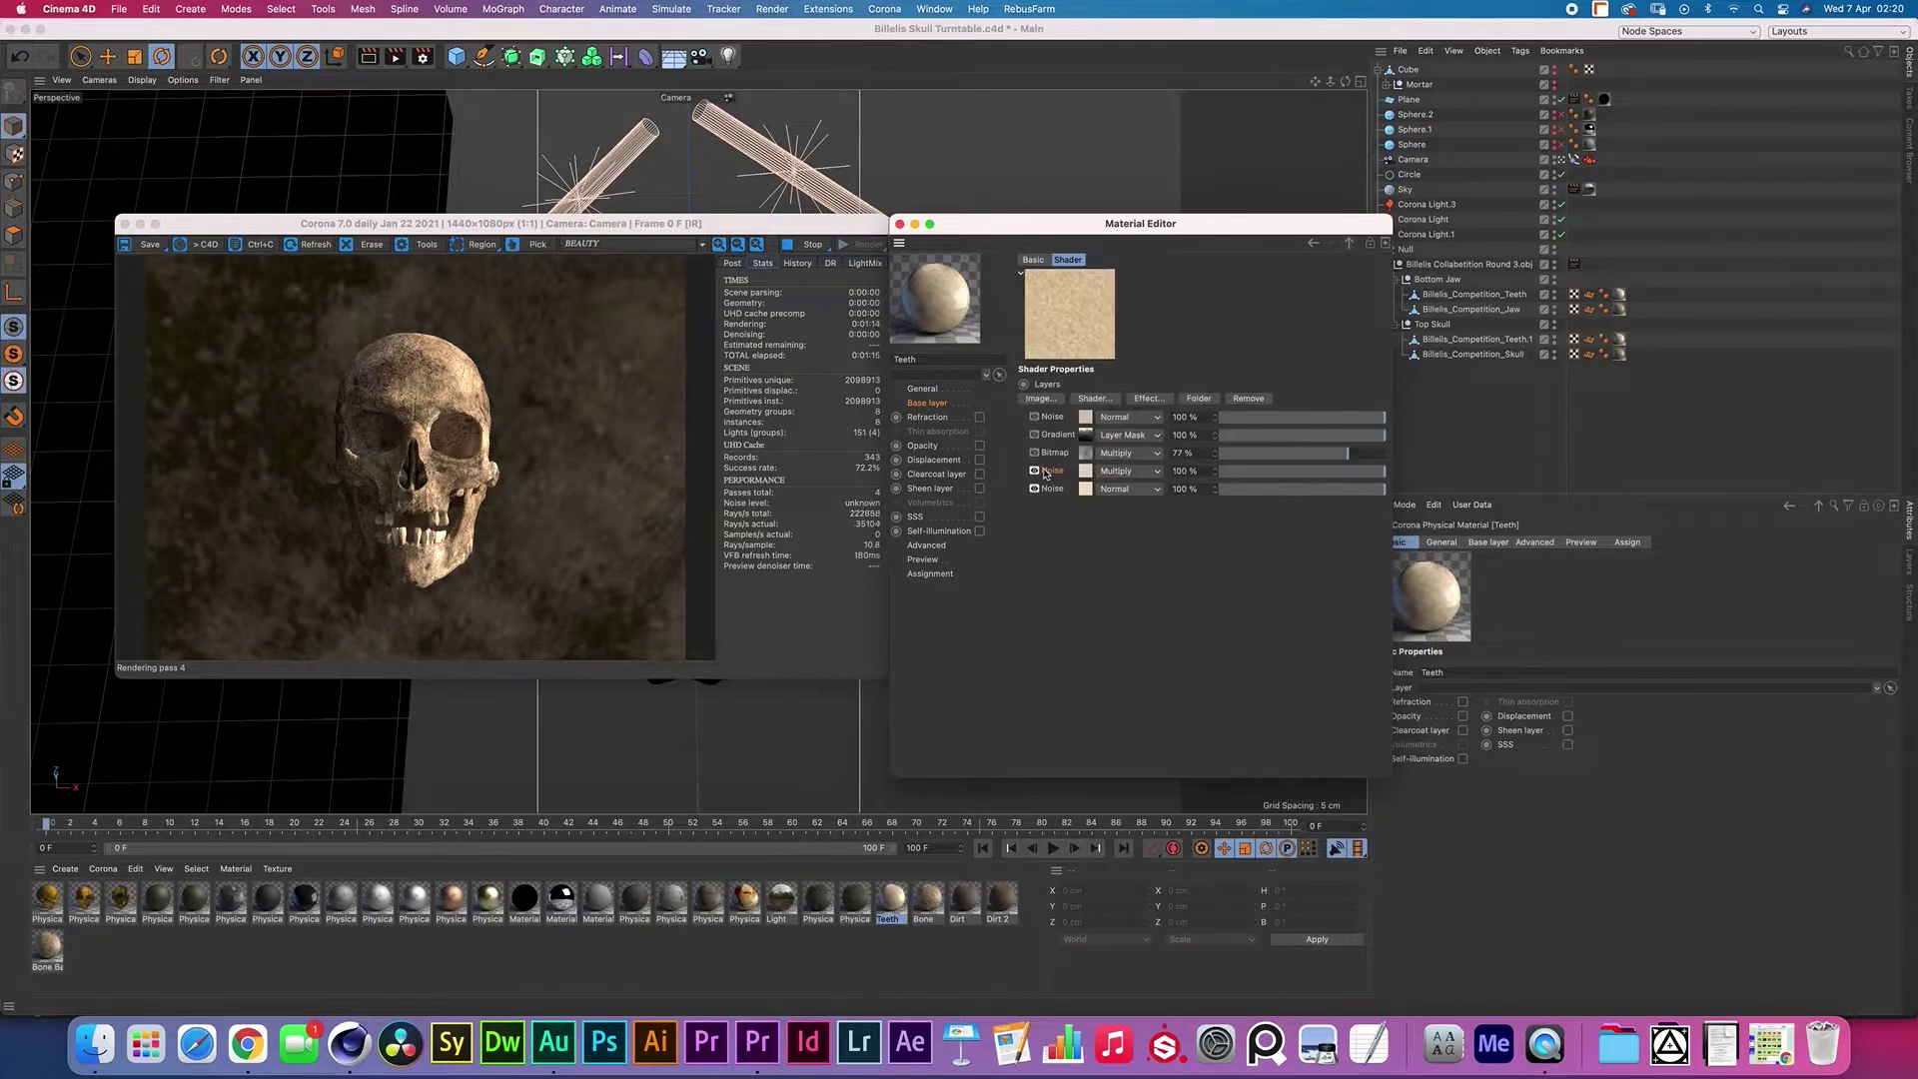
{"action": "left_click", "coordinate": [1035, 452]}
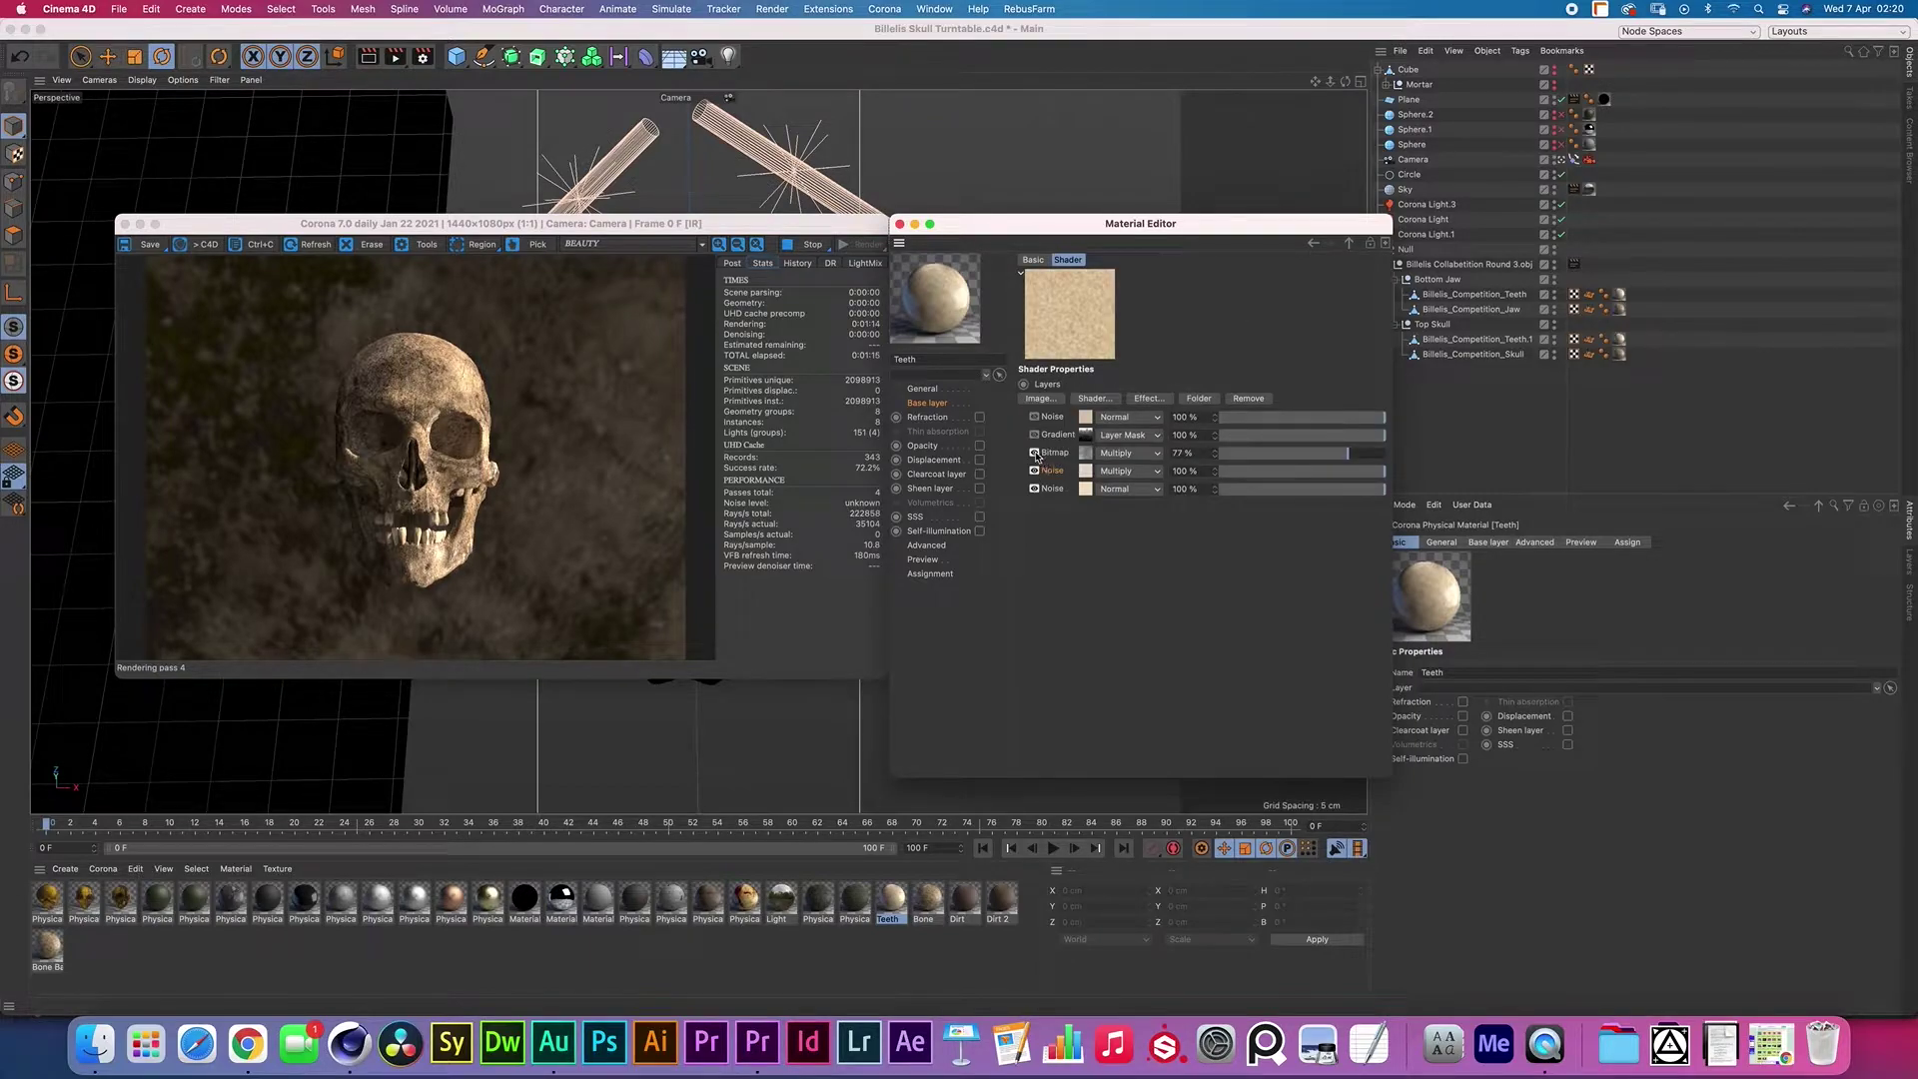
{"action": "left_click", "coordinate": [1085, 454]}
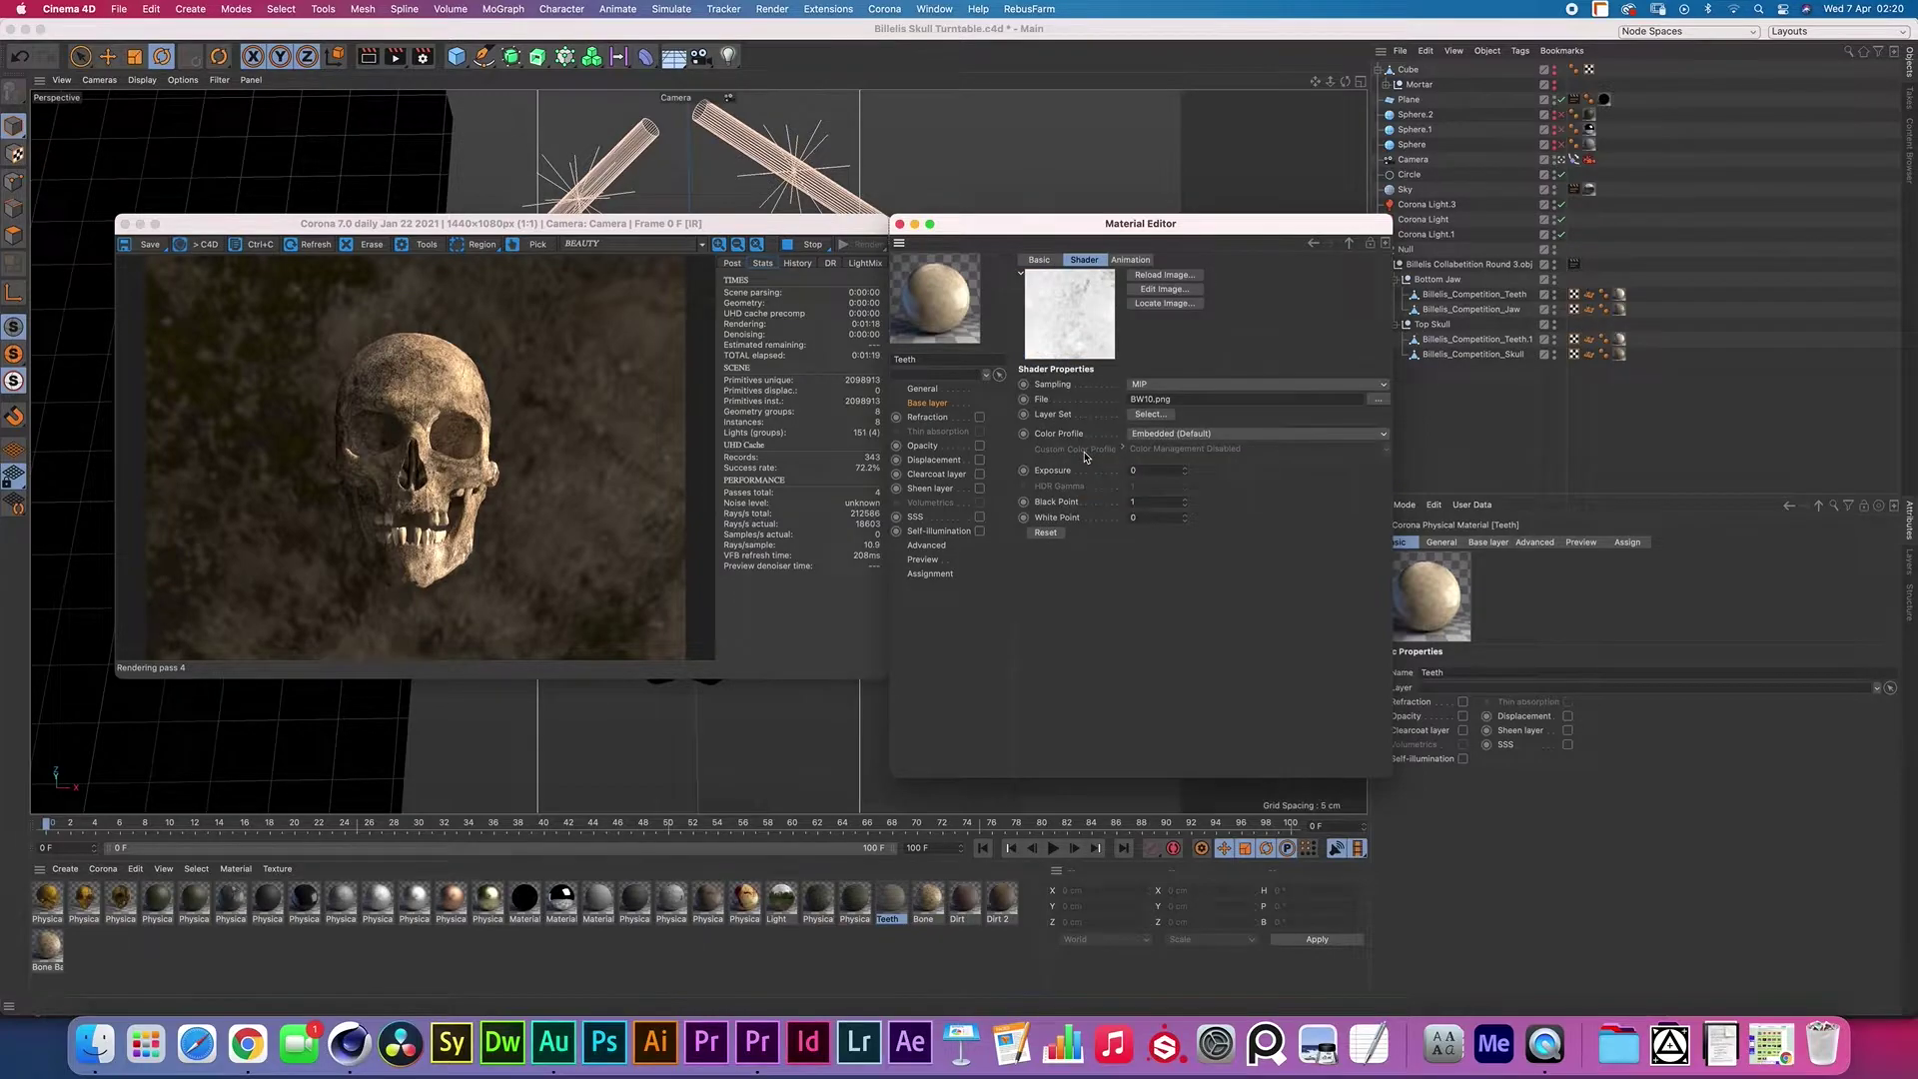
{"action": "left_click", "coordinate": [1349, 244]}
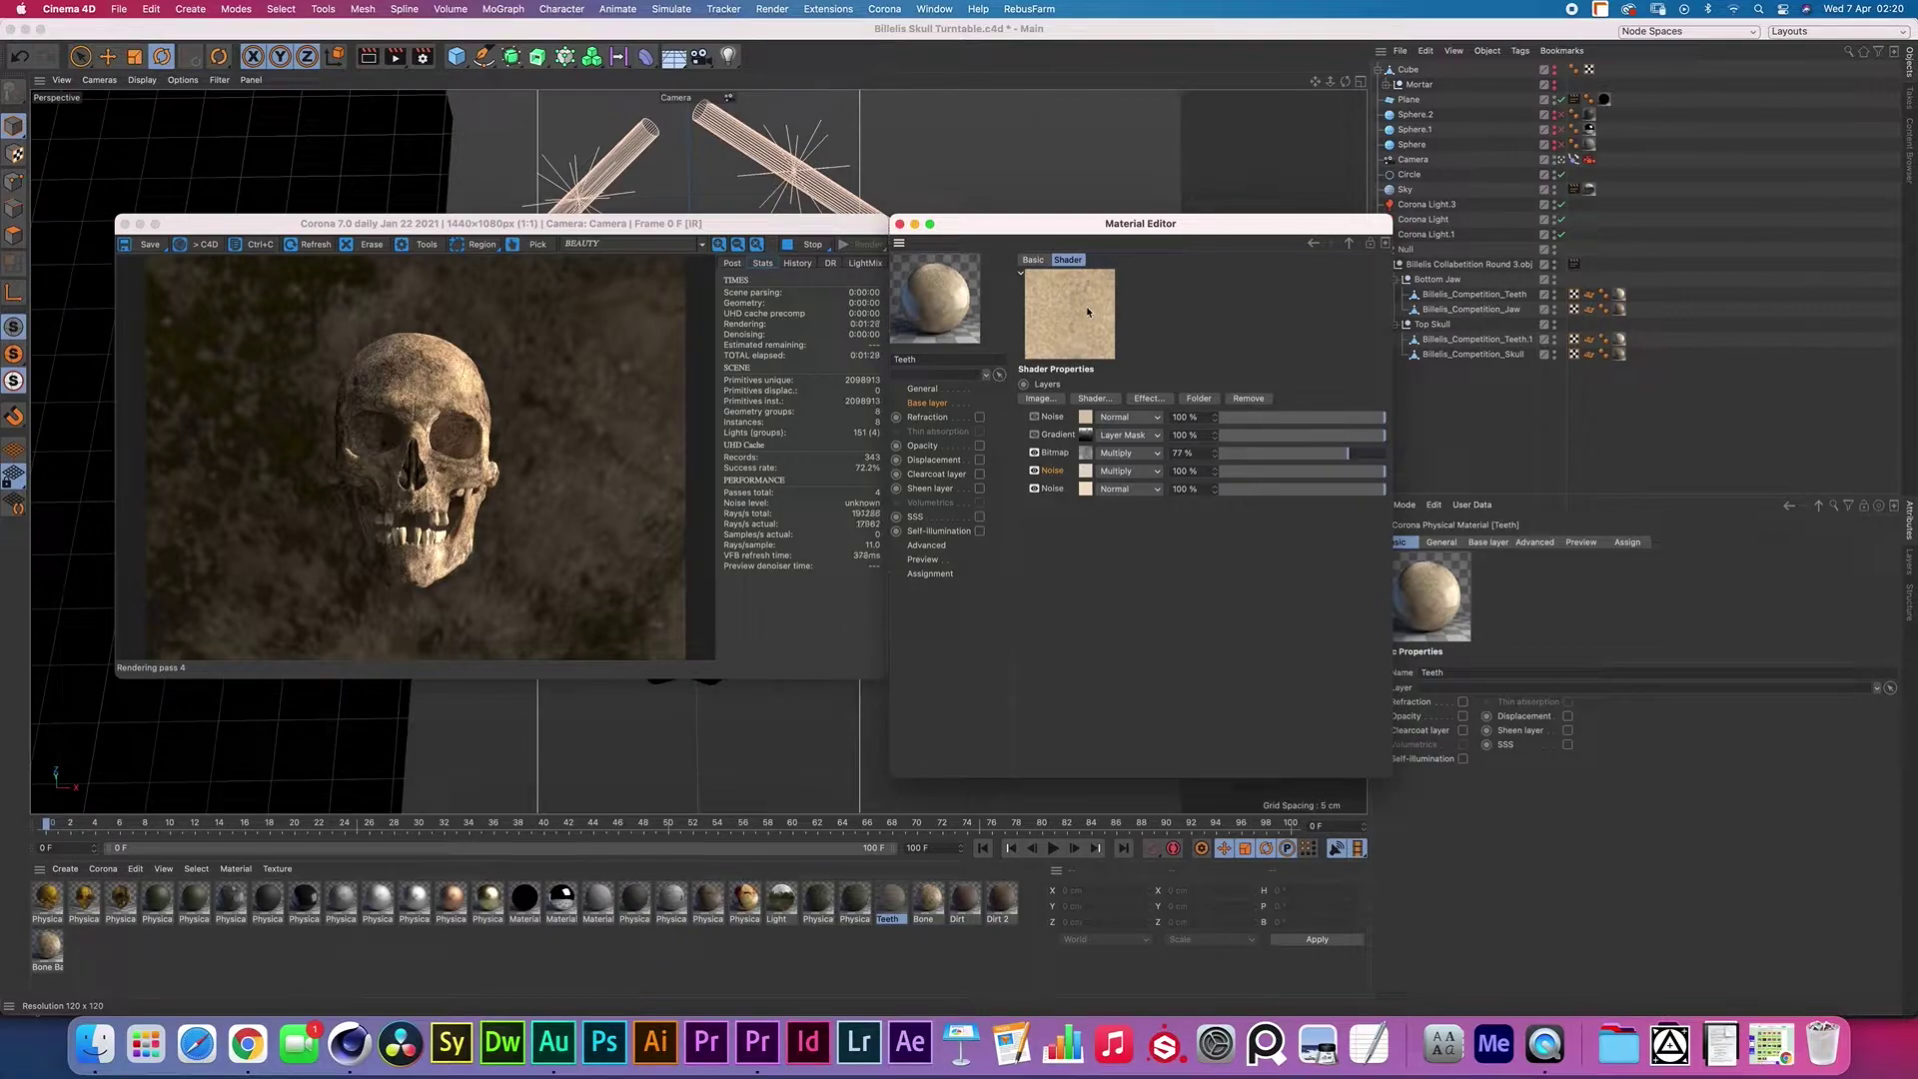
{"action": "left_click", "coordinate": [1054, 418]}
Set the first Noise layer's Global Scale to 200%
{"action": "left_click", "coordinate": [1086, 419]}
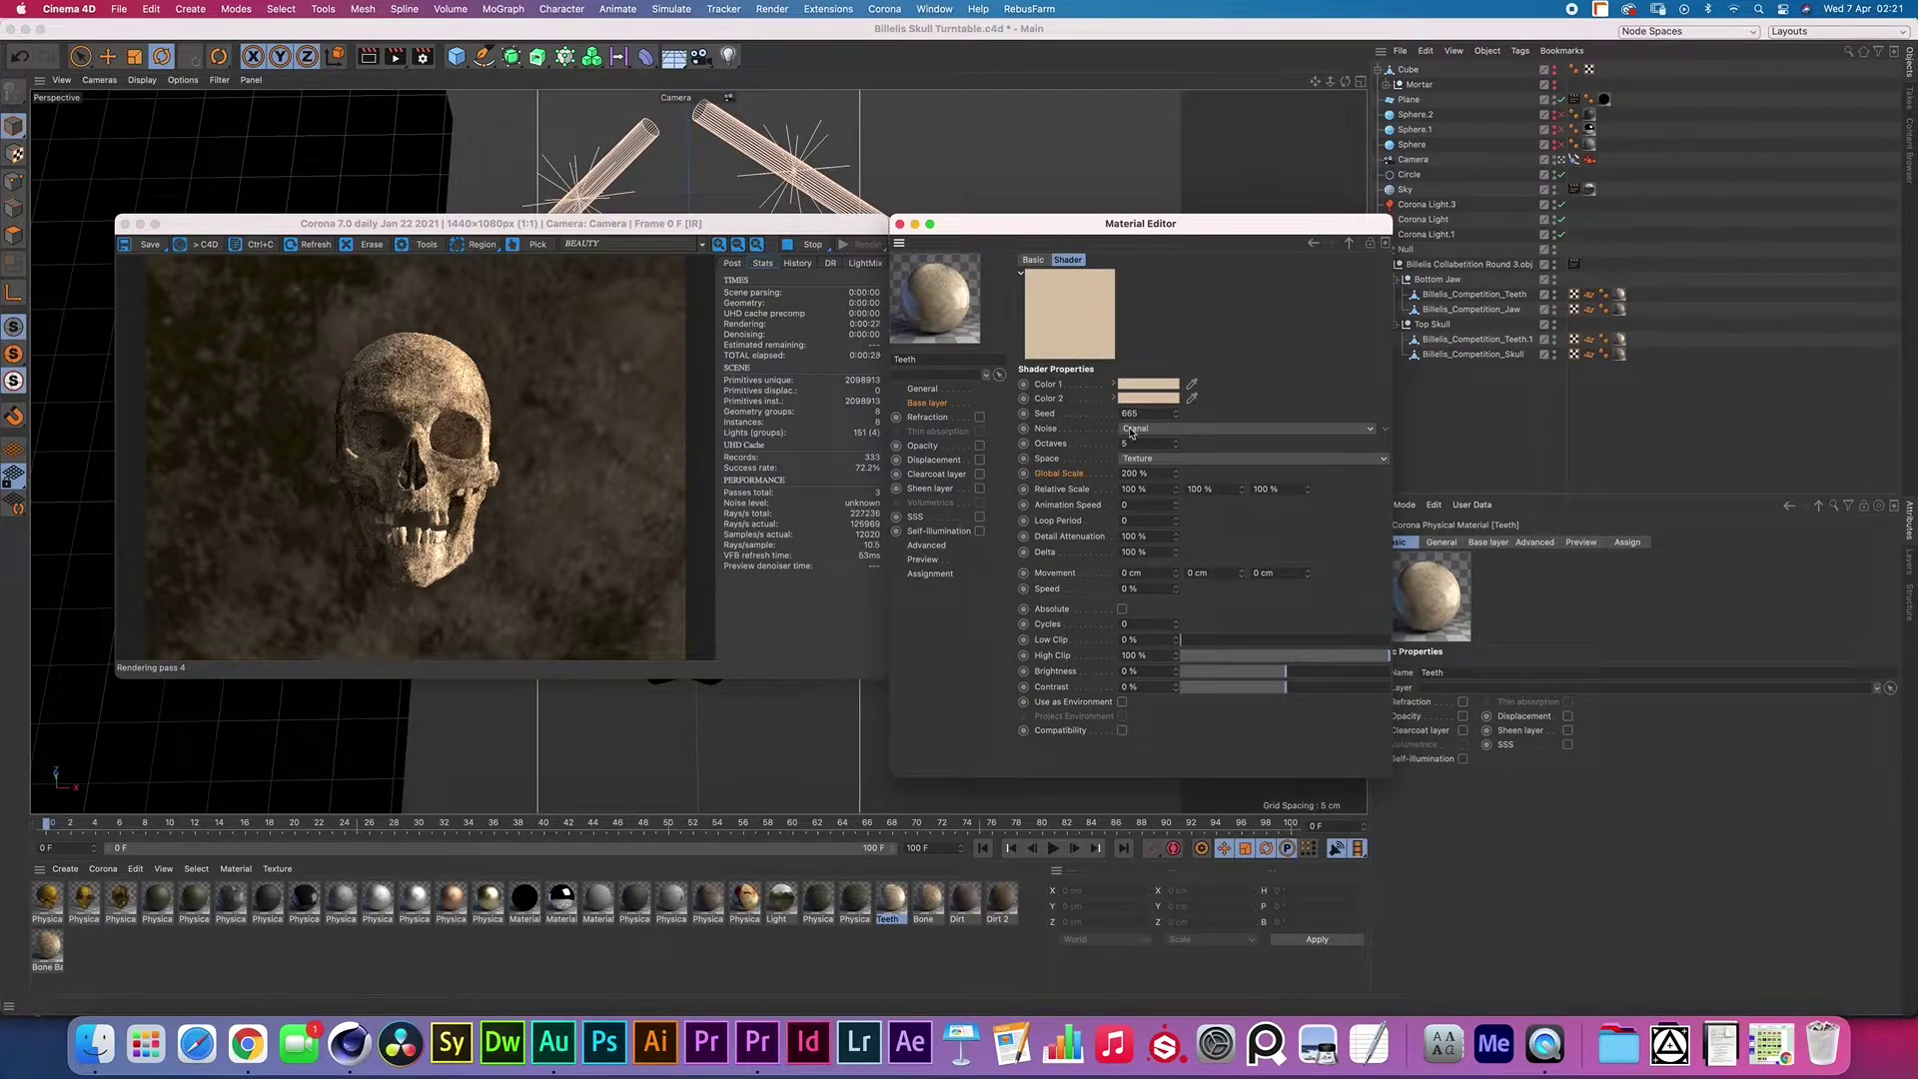
{"action": "double_click", "coordinate": [1133, 474]}
{"action": "type", "text": "200"}
{"action": "key", "text": "Return"}
Give the first Noise layer warm beige Color 1 and Color 2, back in the layer list
{"action": "left_click", "coordinate": [1159, 385]}
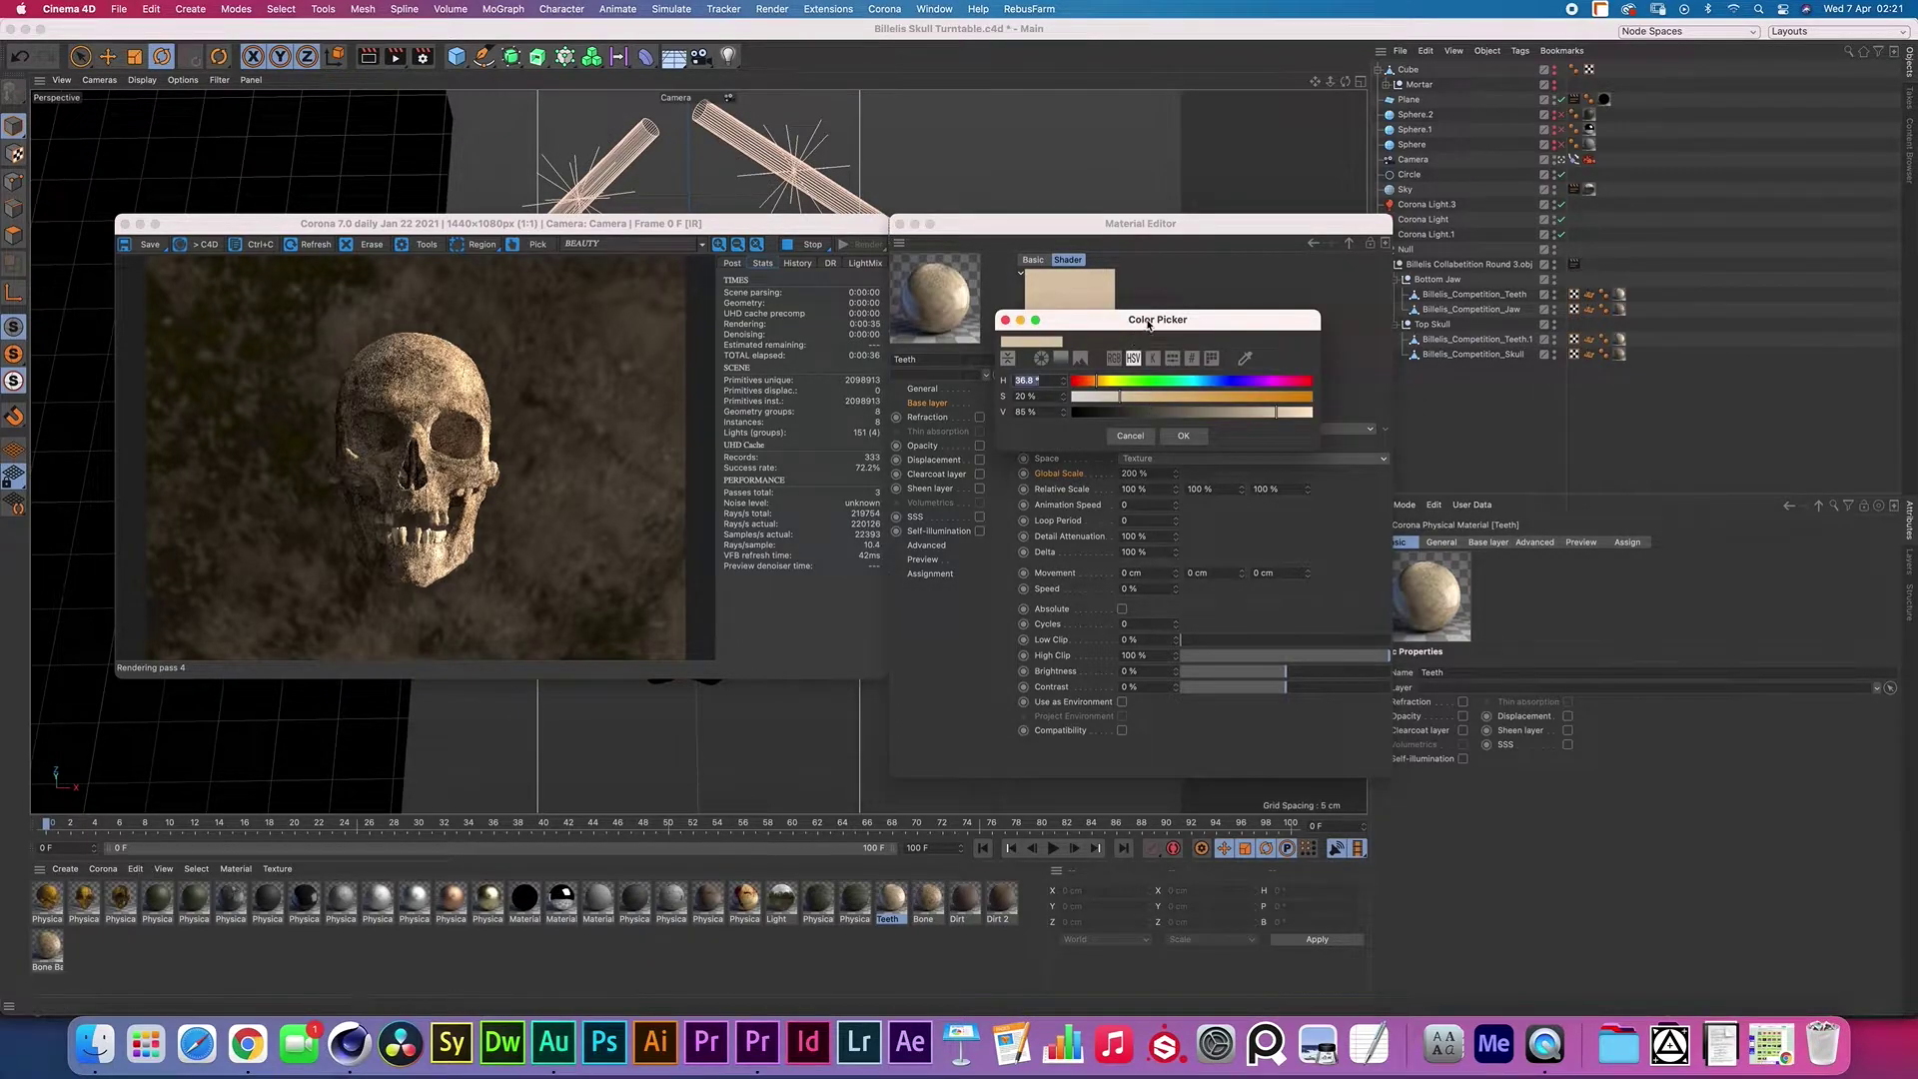
{"action": "left_click_drag", "start_coordinate": [1119, 321], "coordinate": [865, 338]}
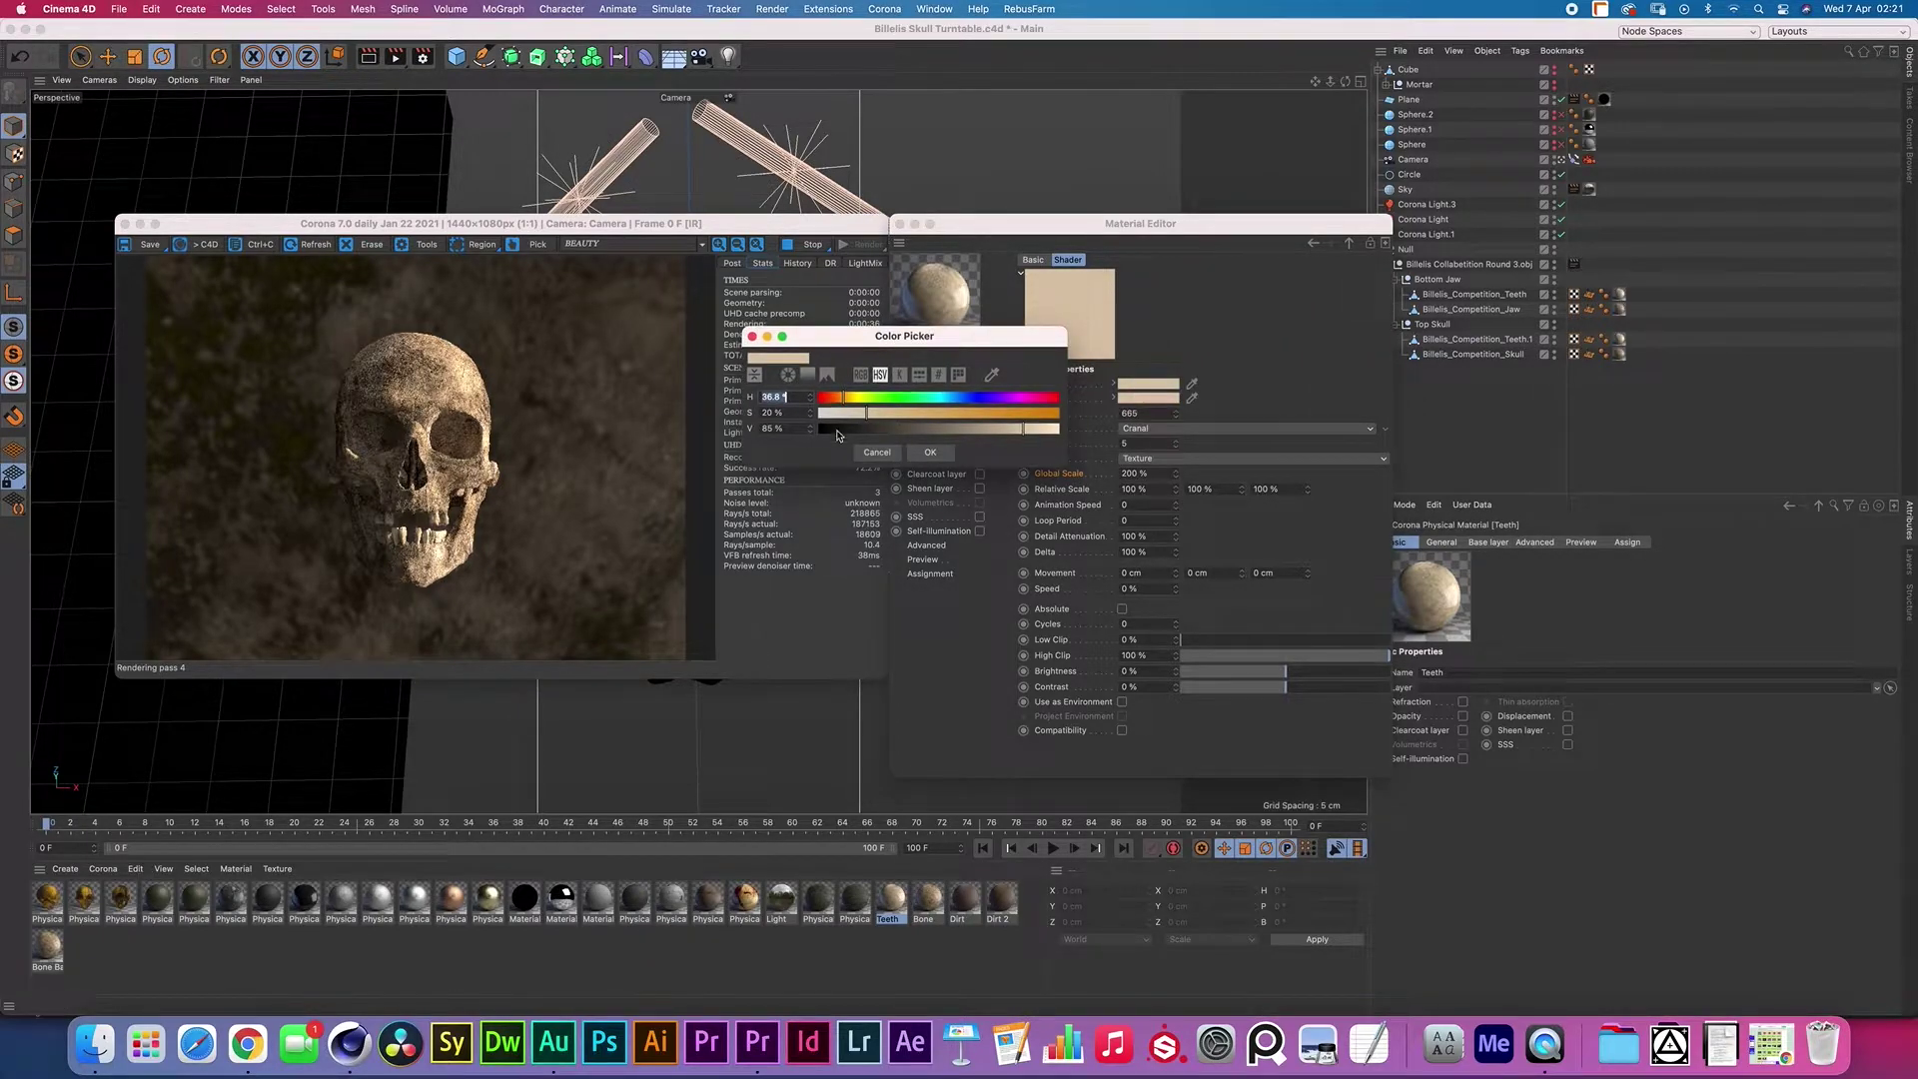
{"action": "left_click", "coordinate": [937, 454]}
{"action": "left_click", "coordinate": [1144, 399]}
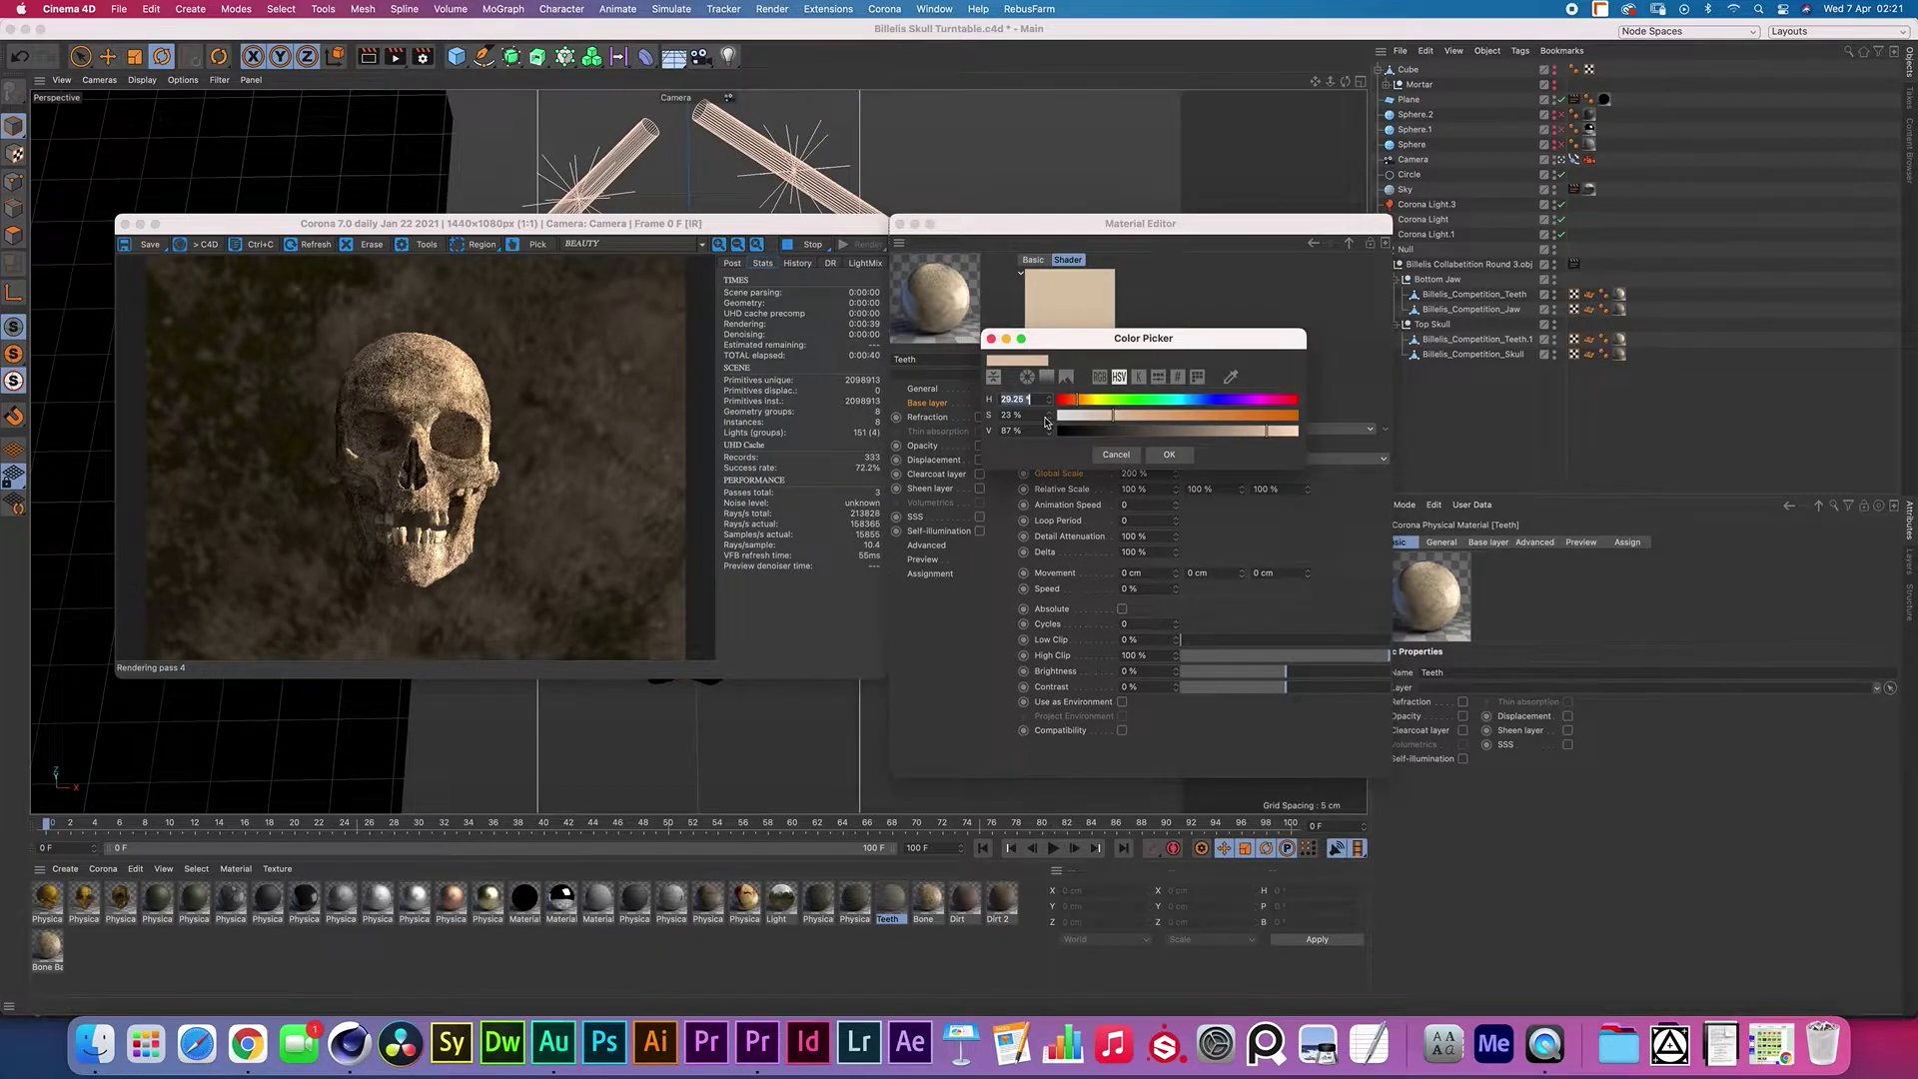
{"action": "left_click", "coordinate": [1162, 454]}
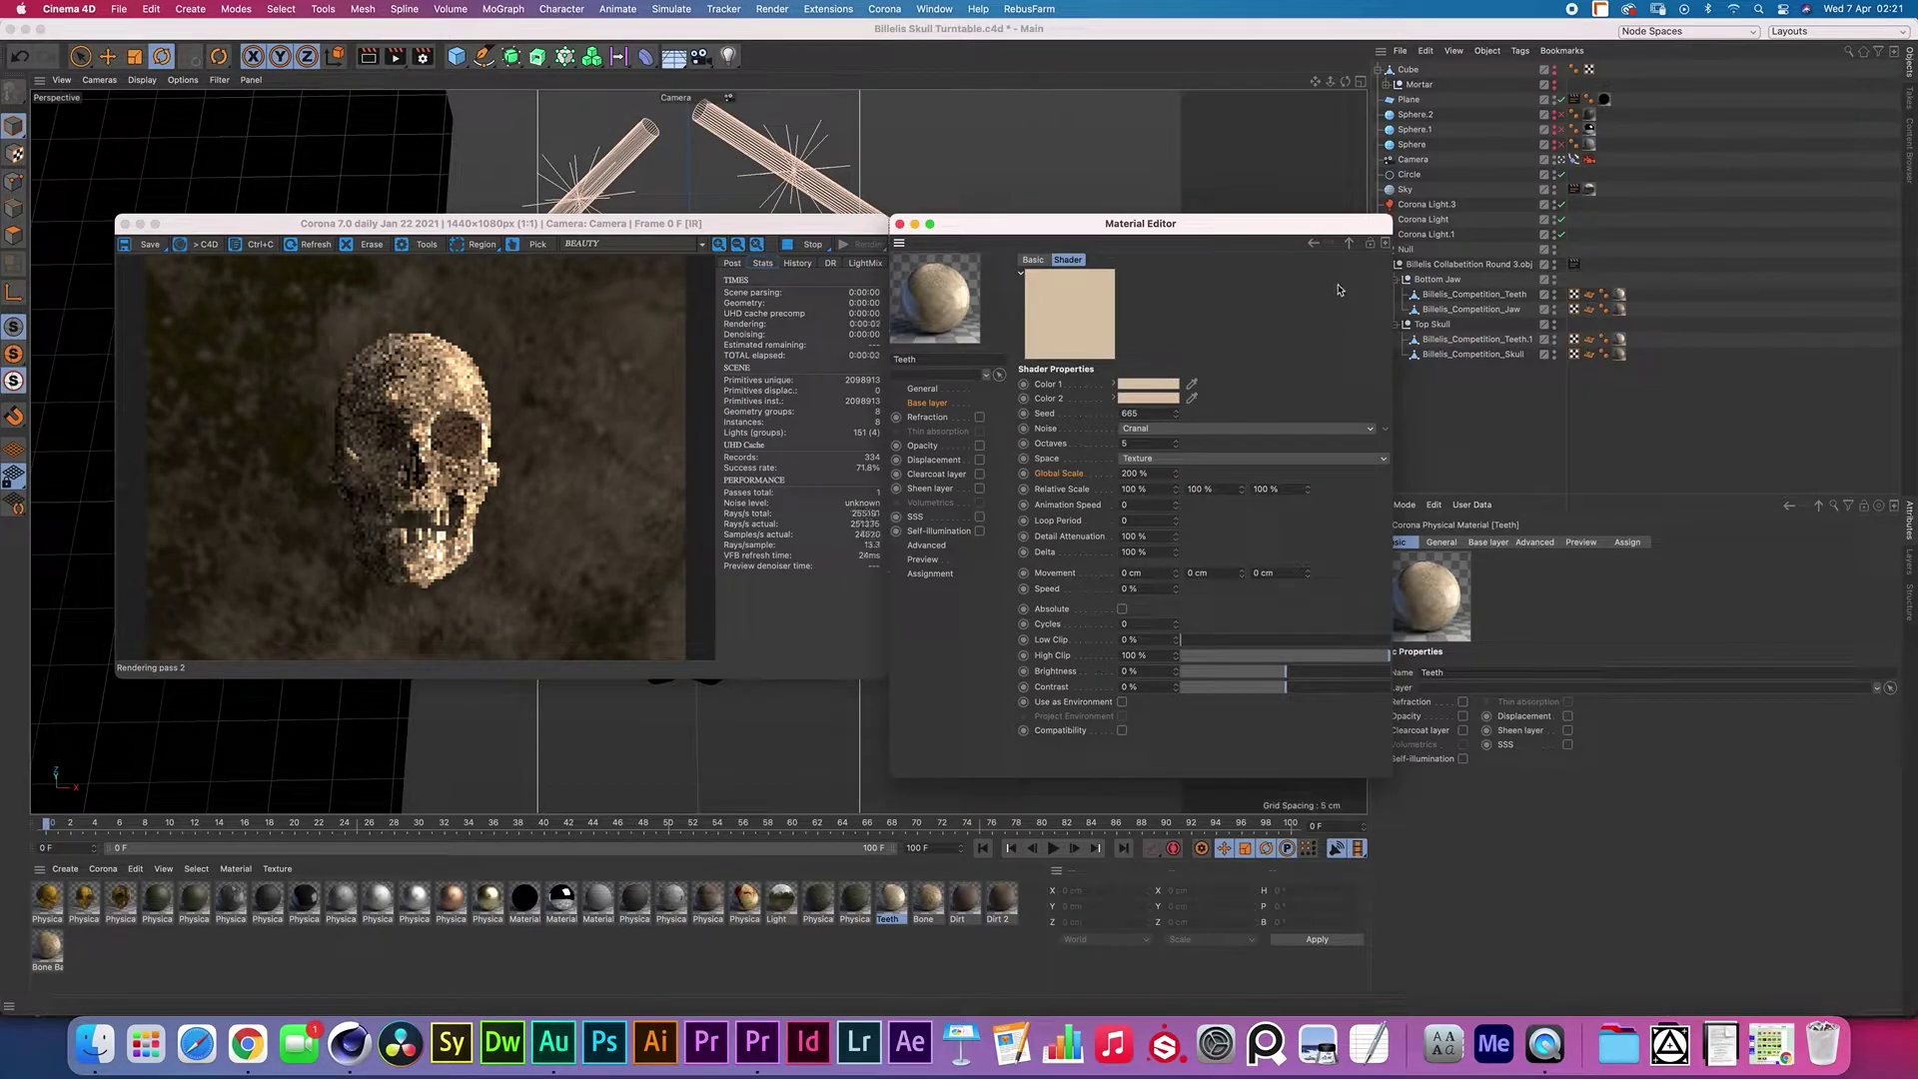
{"action": "left_click", "coordinate": [1348, 243]}
{"action": "left_click", "coordinate": [1059, 420]}
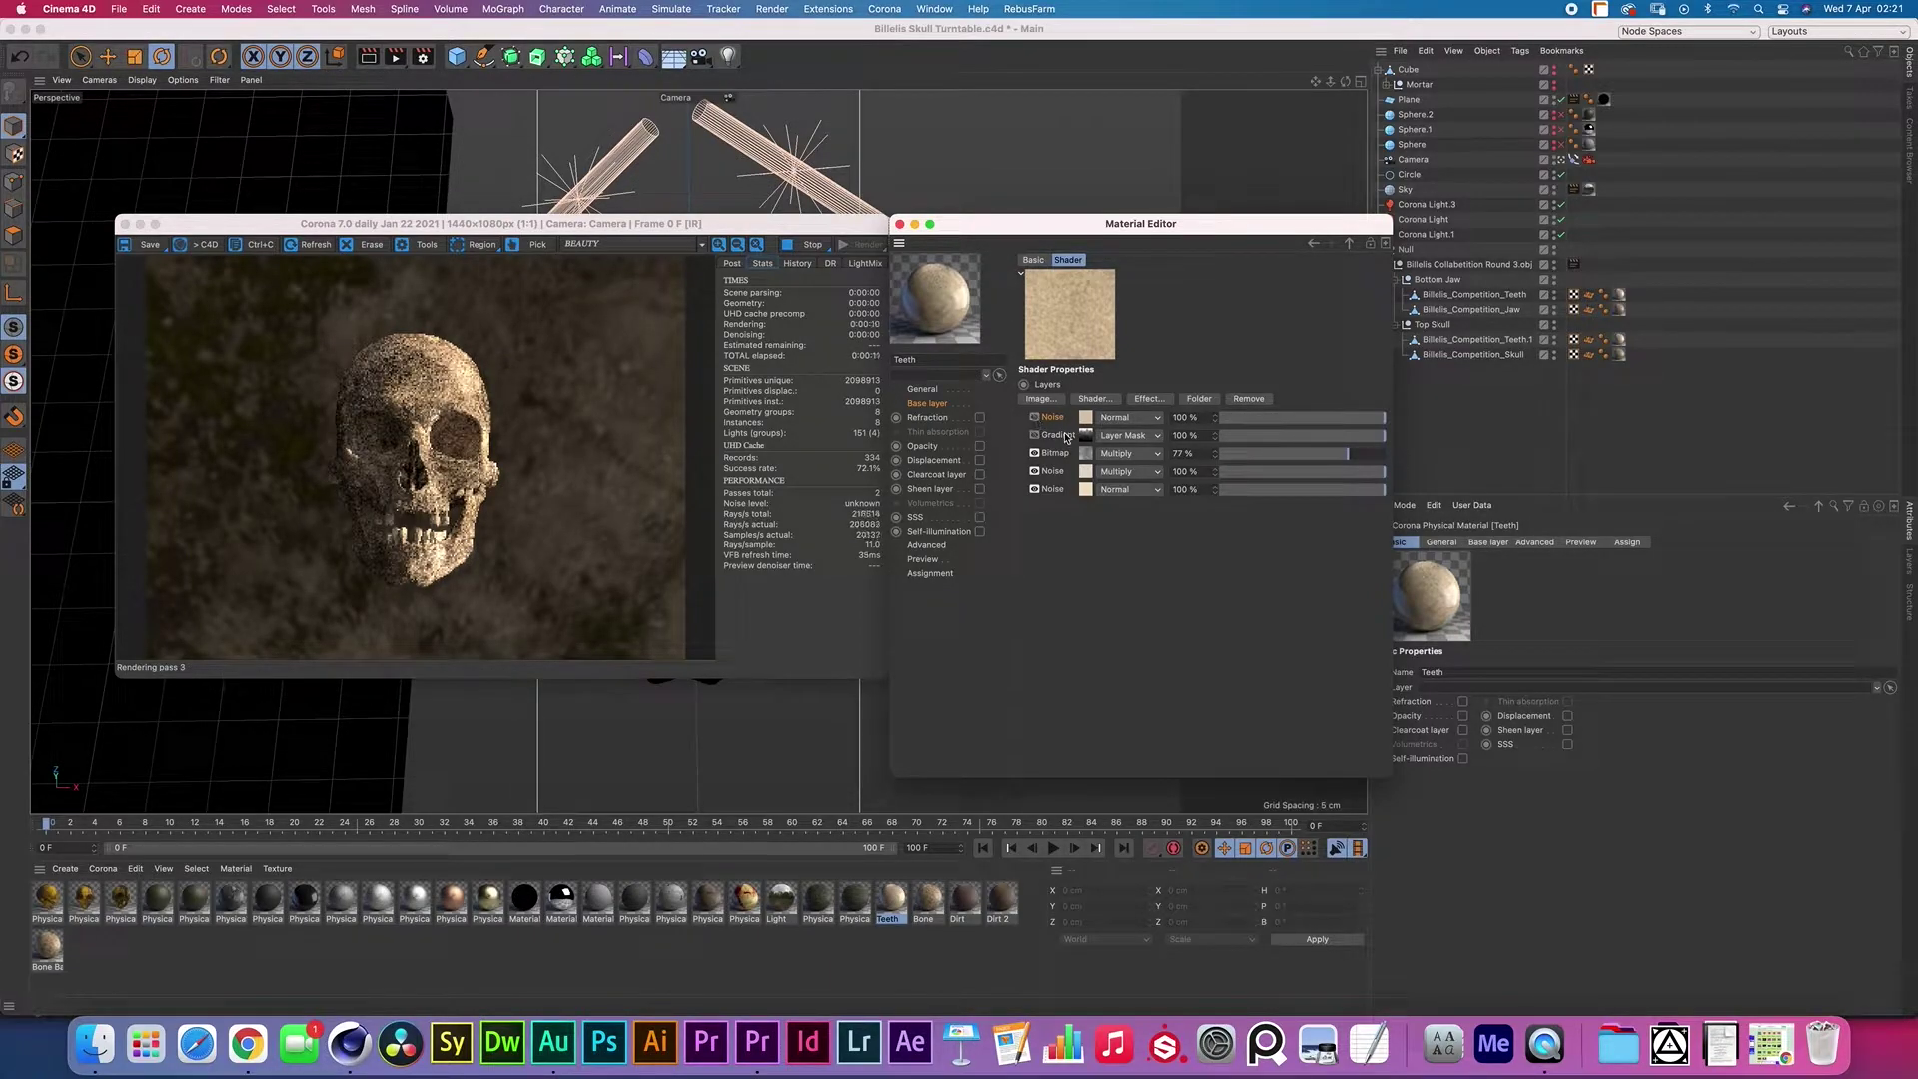
Check the Gradient layer's blend modes and the shader list without changing anything
{"action": "left_click", "coordinate": [1109, 440]}
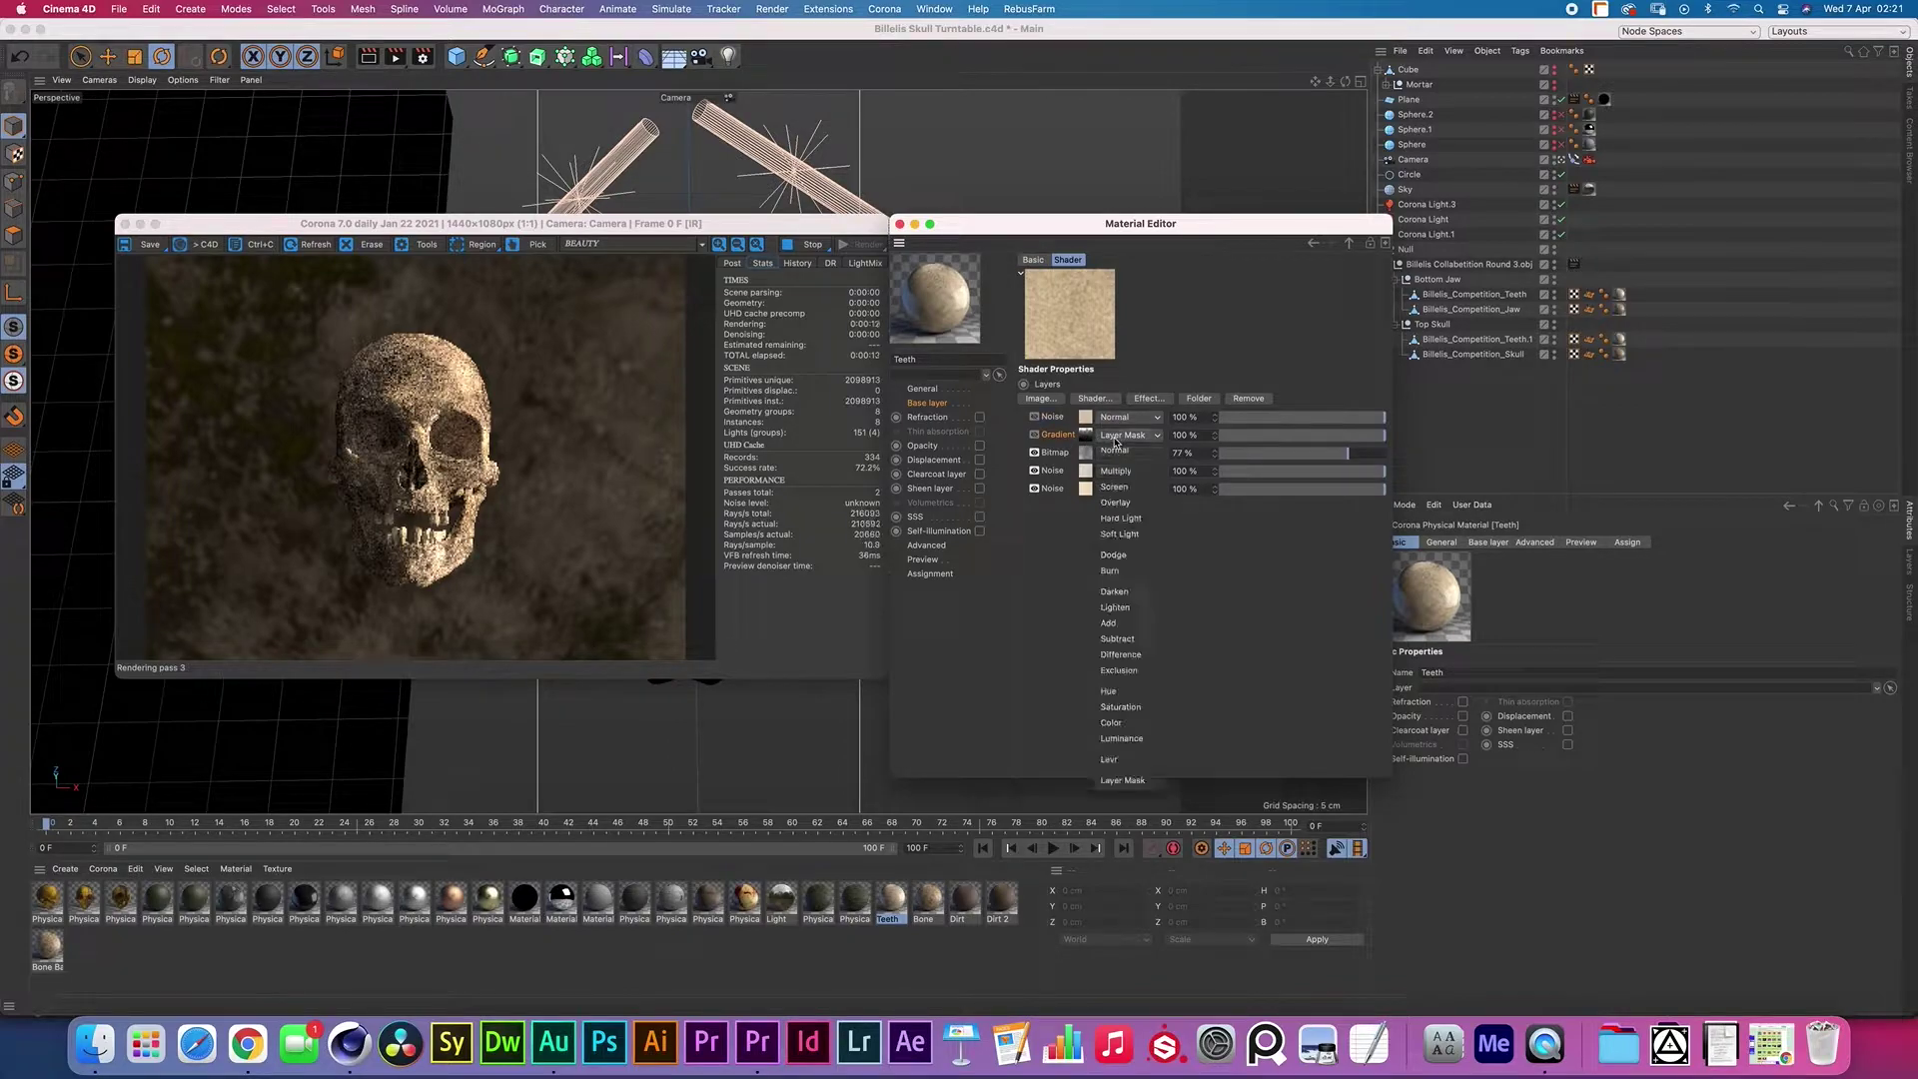
{"action": "left_click", "coordinate": [1196, 705]}
{"action": "left_click", "coordinate": [1094, 398]}
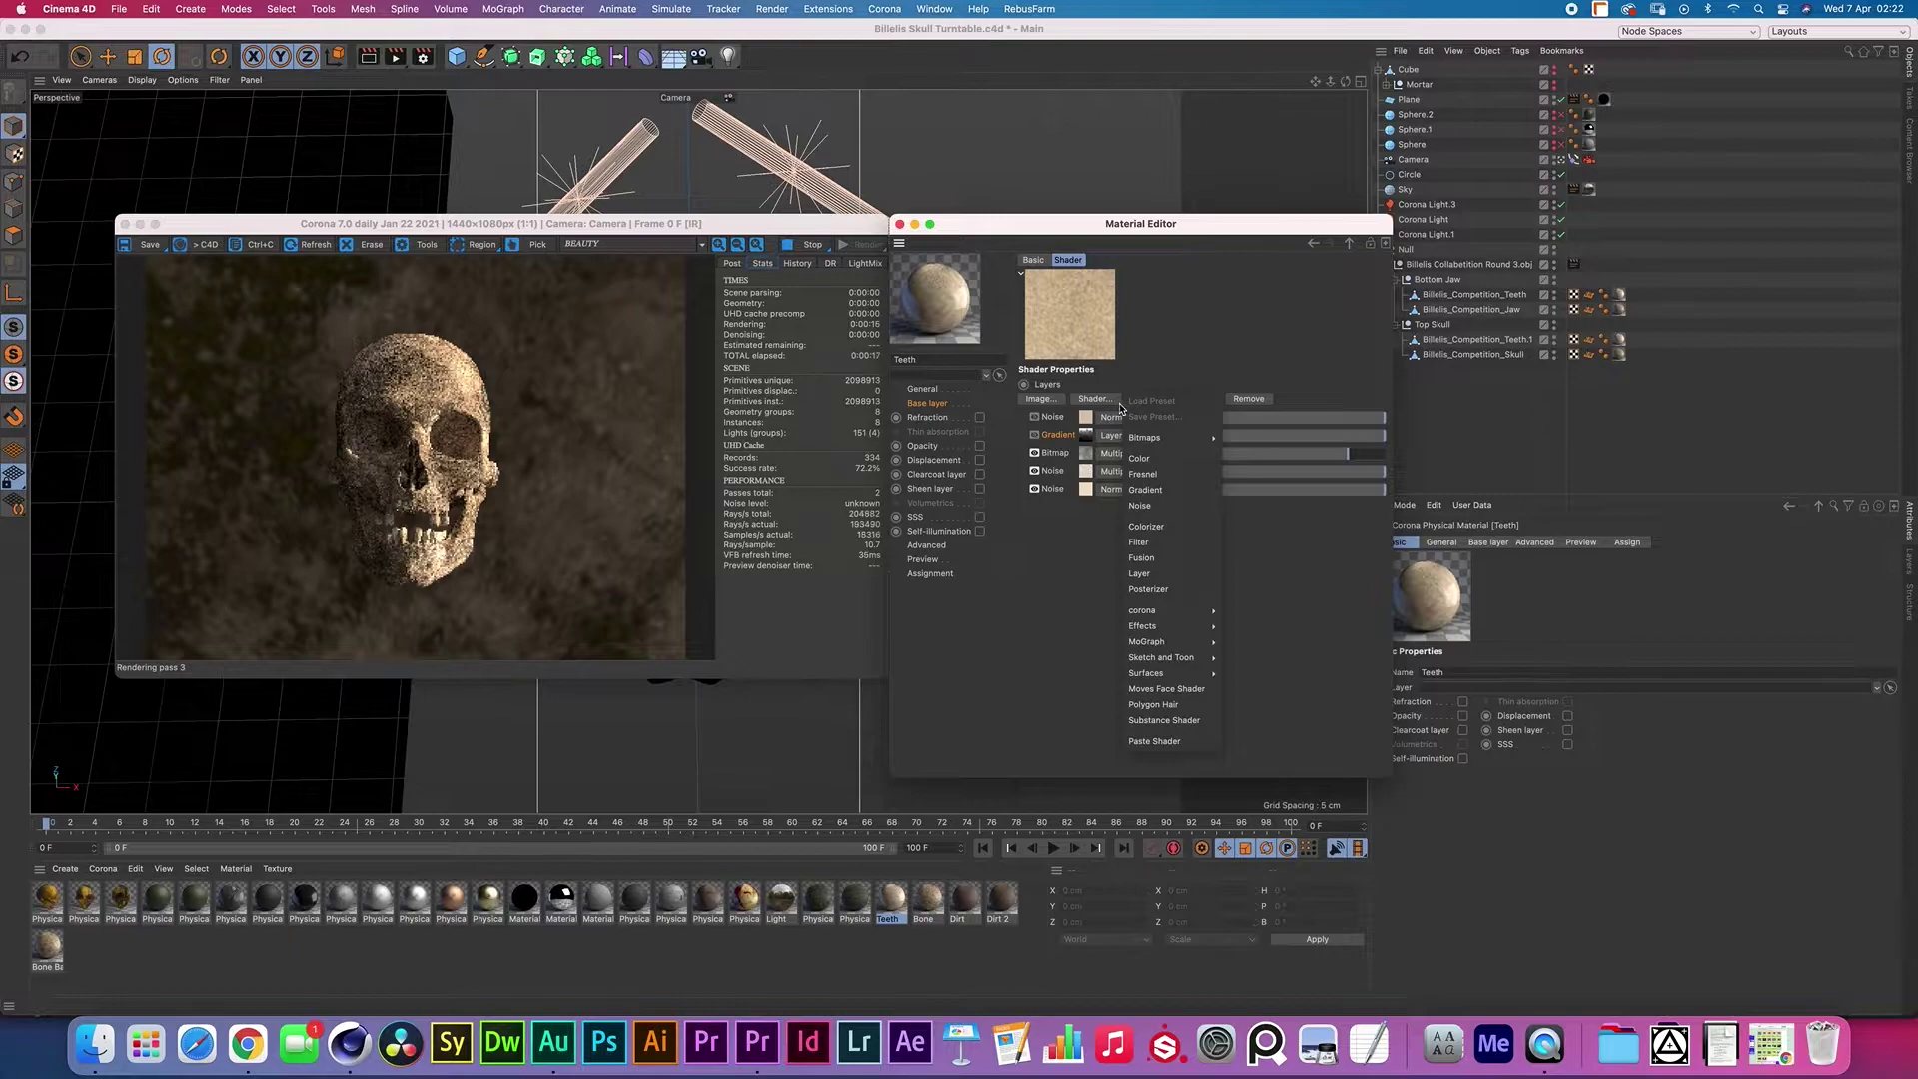
{"action": "left_click", "coordinate": [1144, 490]}
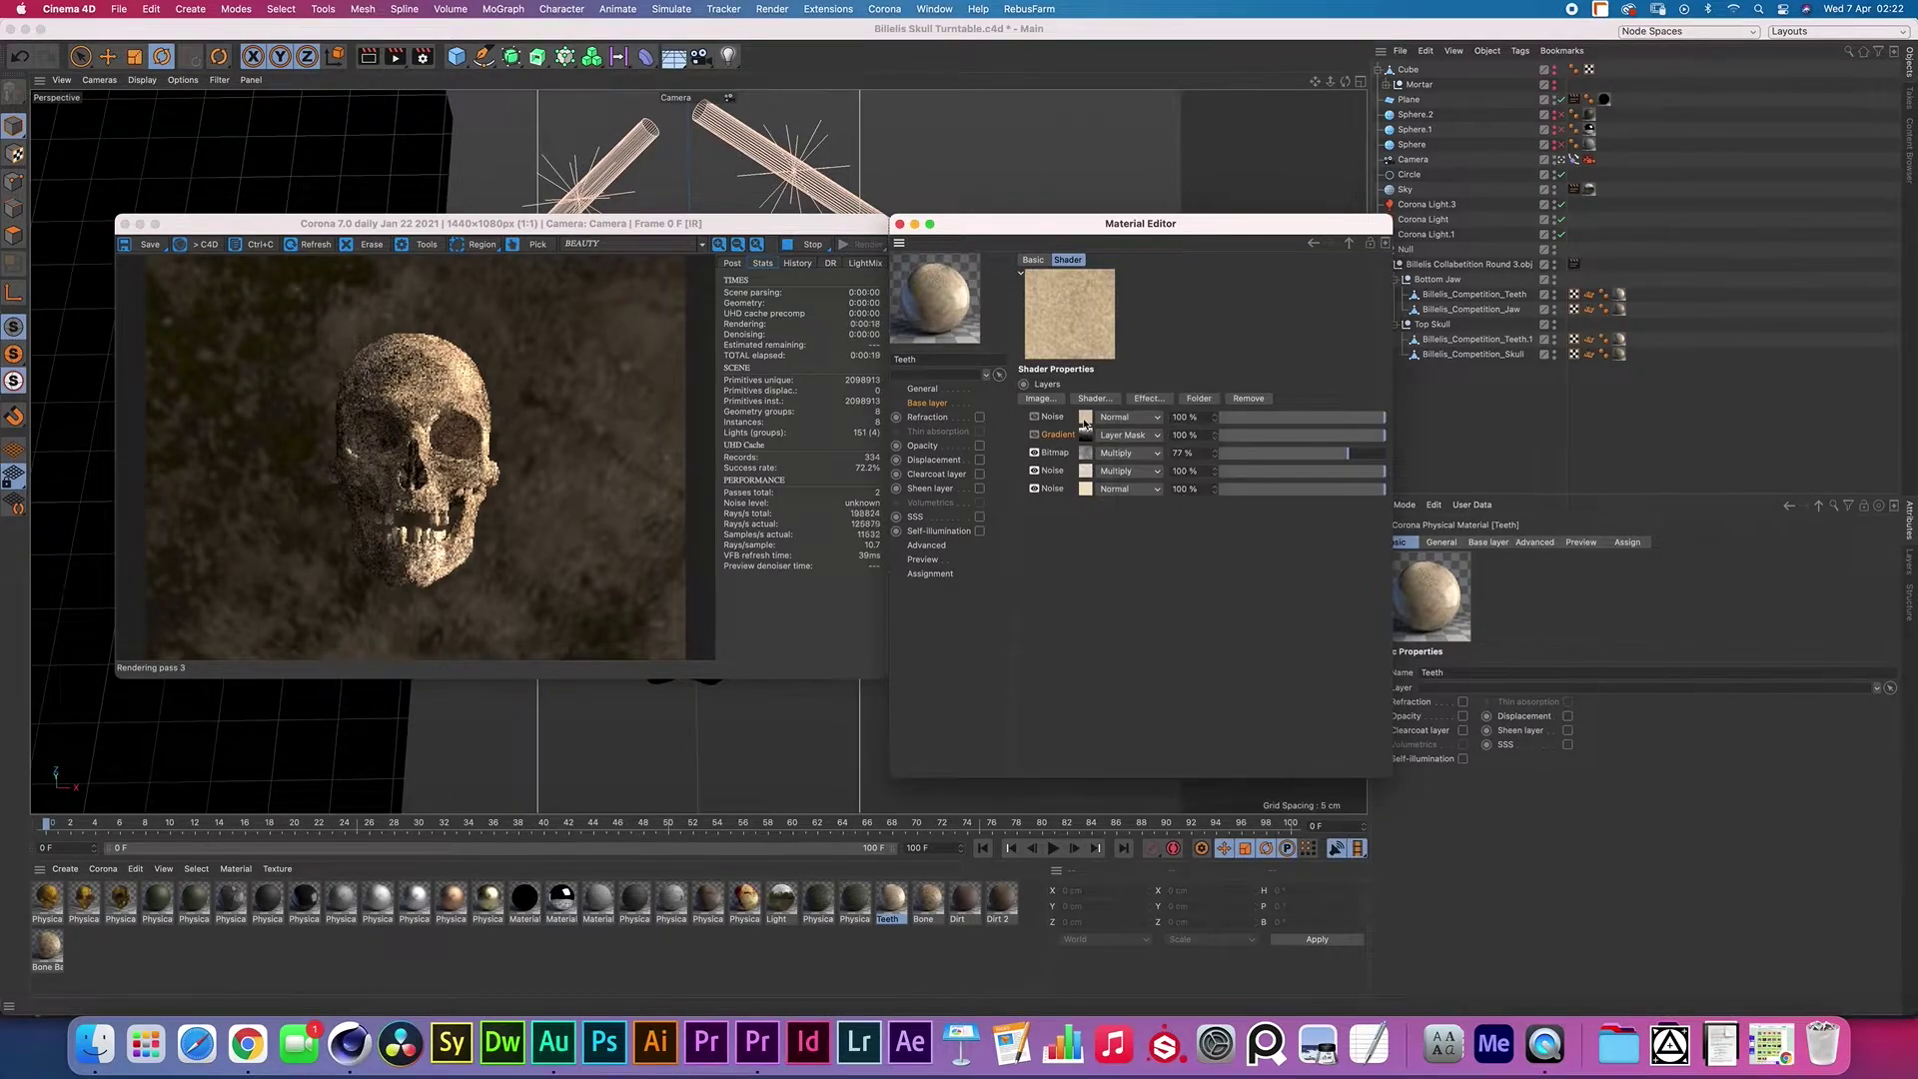
Set the Gradient layer's type to 2D - V and switch on the first Noise layer
{"action": "left_click", "coordinate": [1085, 417]}
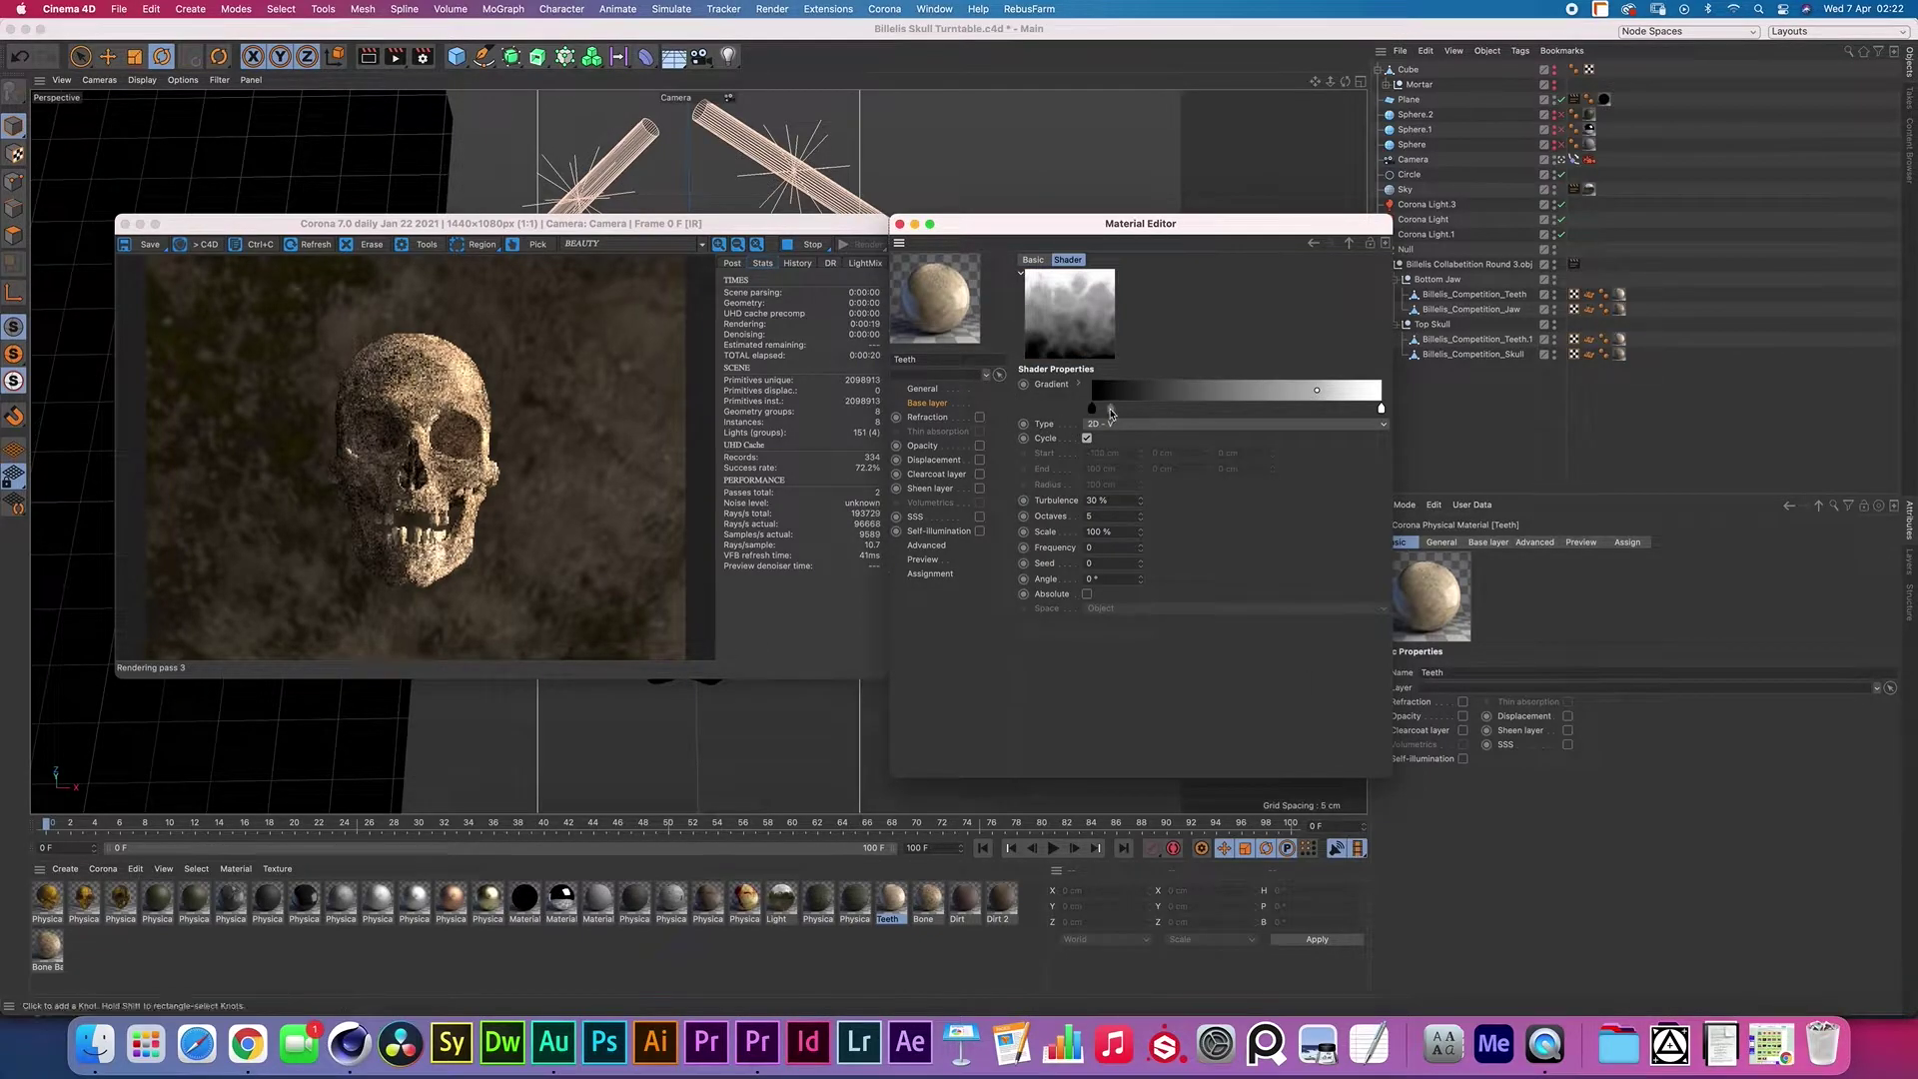
{"action": "left_click", "coordinate": [1106, 426]}
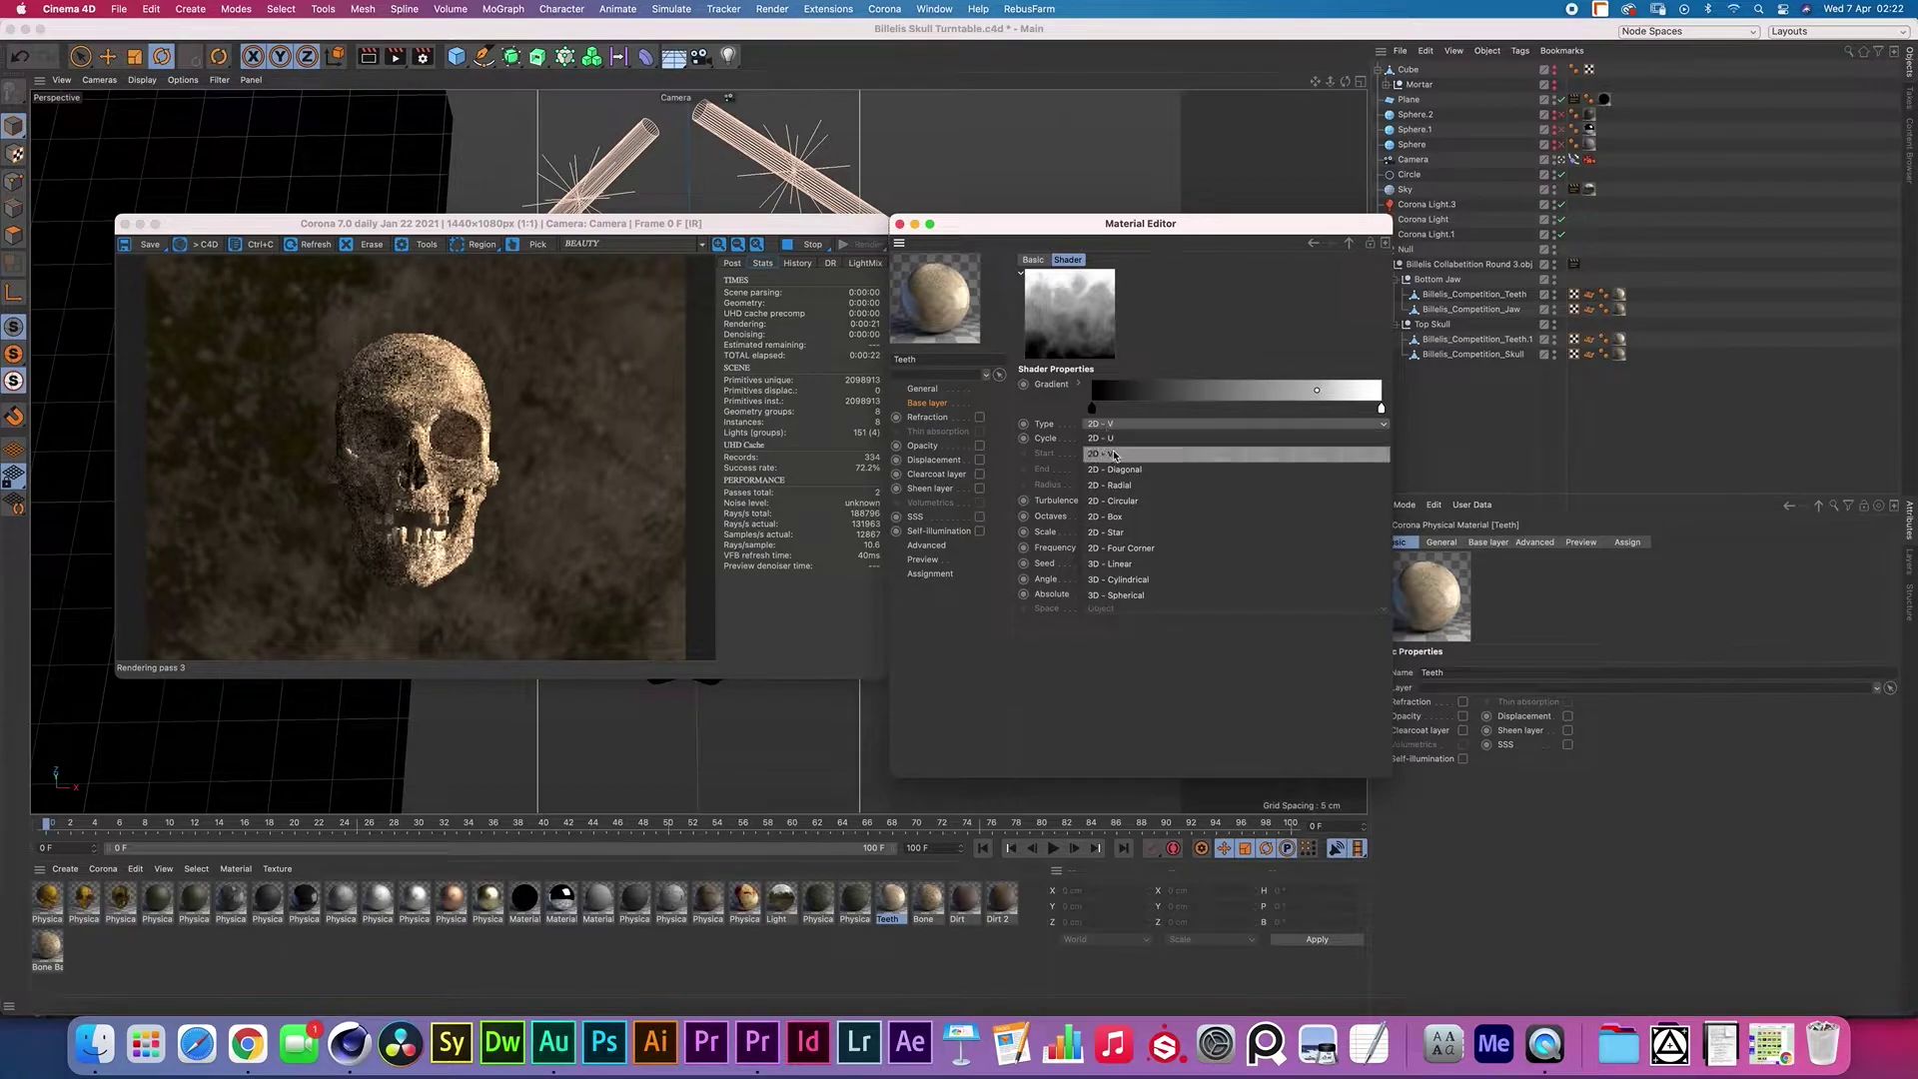
{"action": "left_click", "coordinate": [1119, 456]}
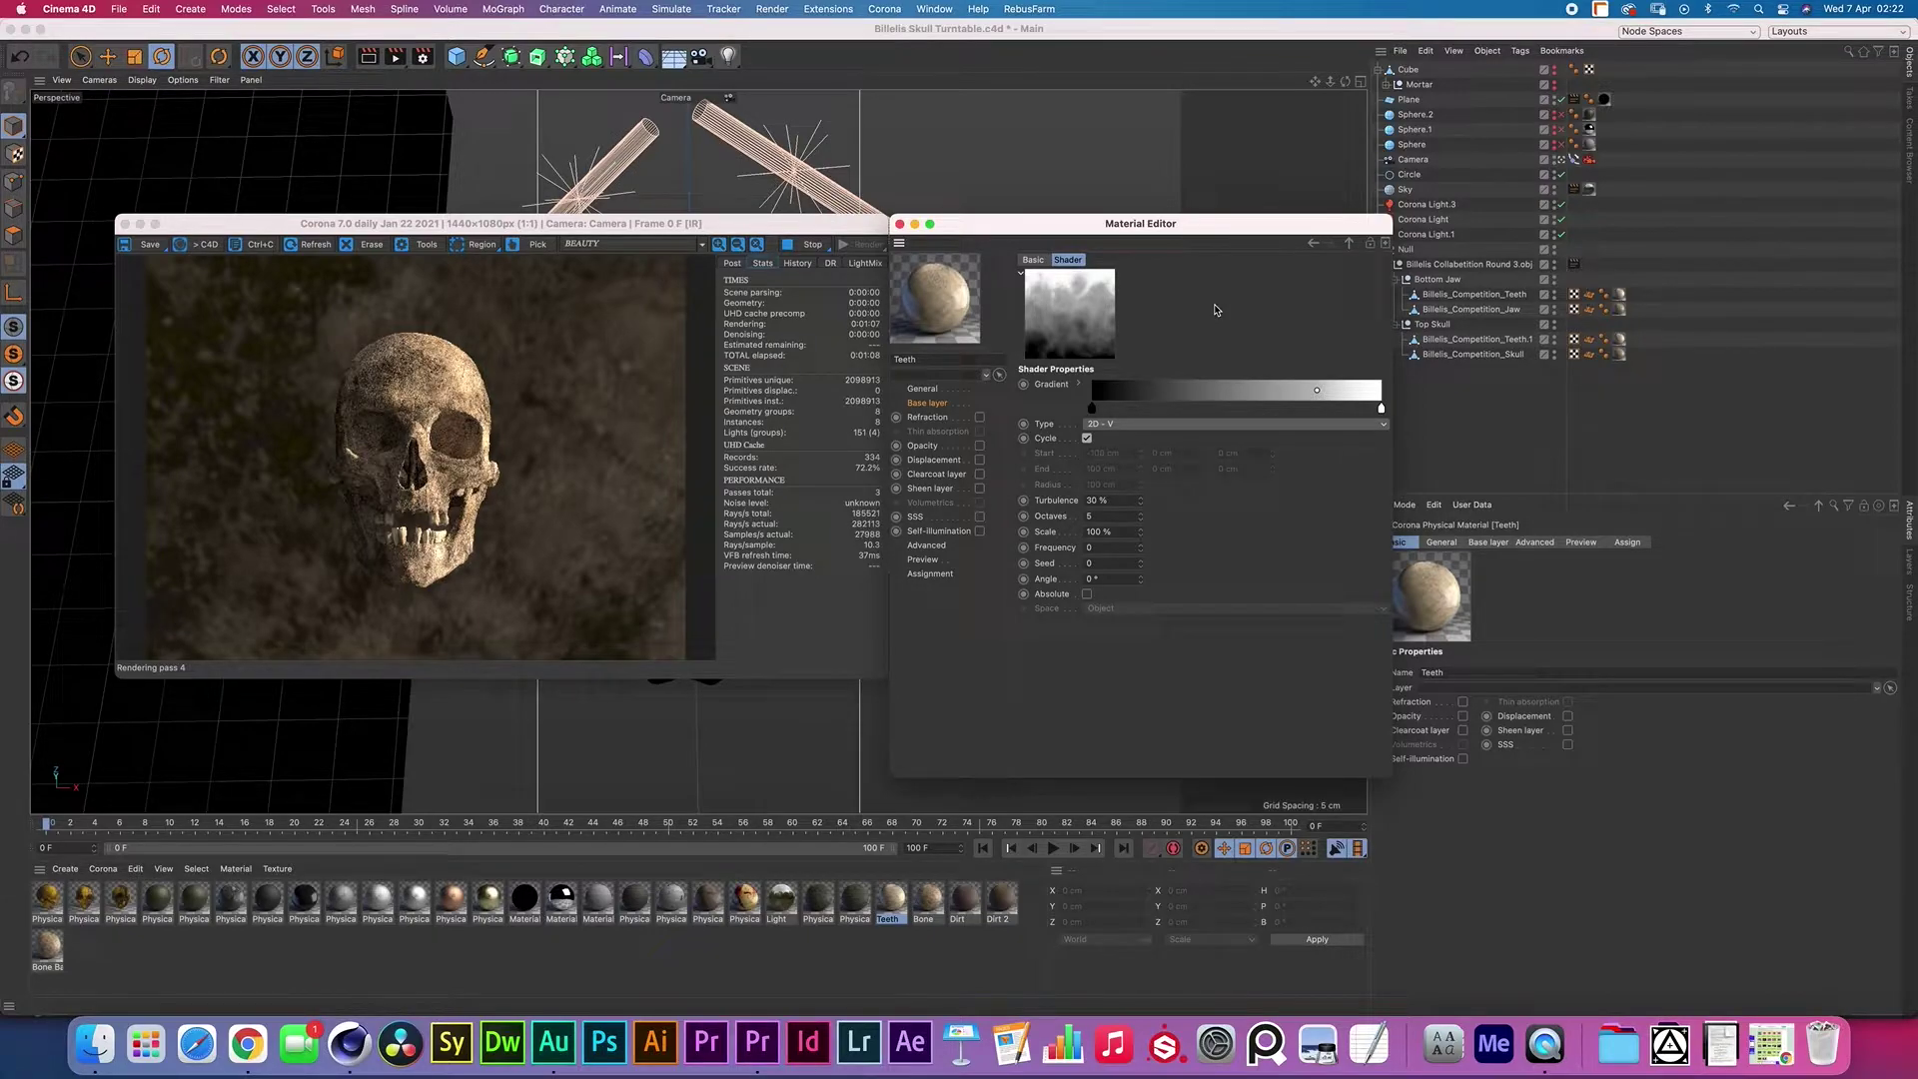
{"action": "left_click", "coordinate": [1348, 246]}
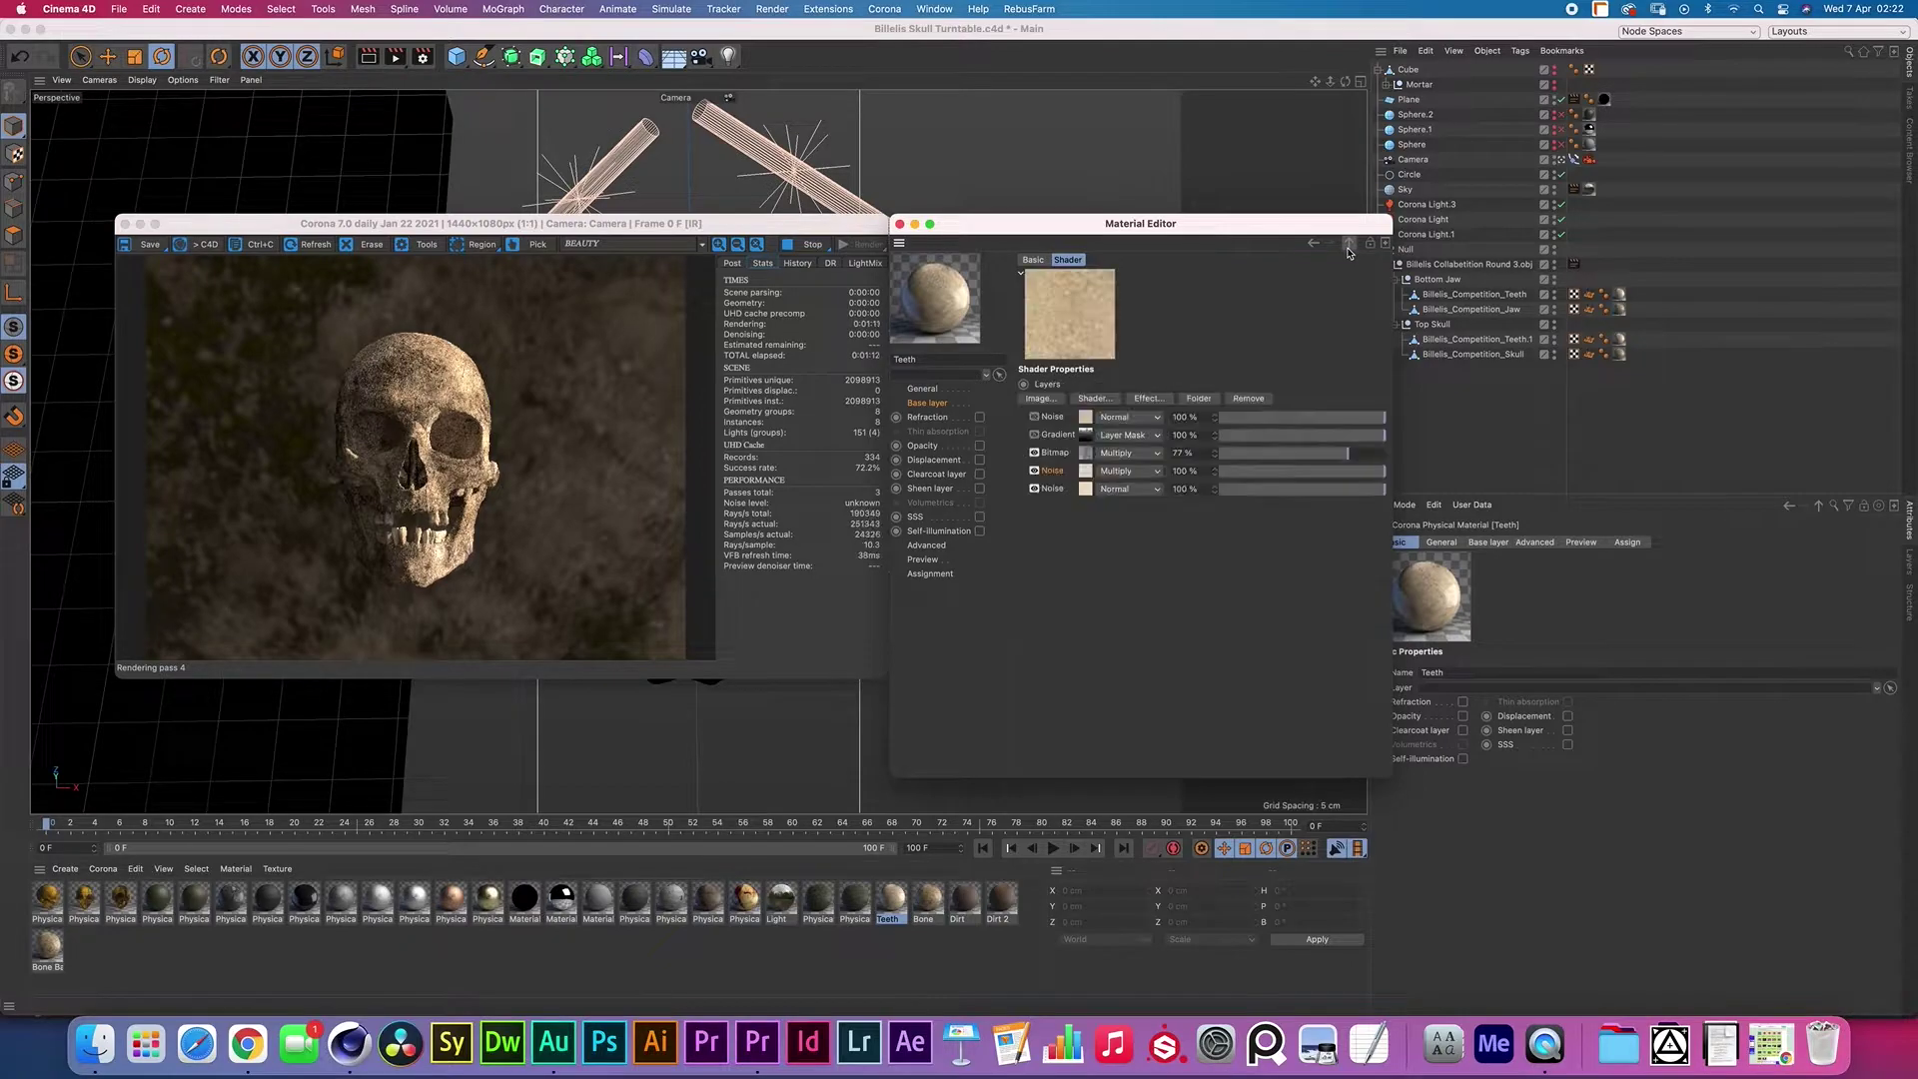
{"action": "left_click", "coordinate": [1034, 417]}
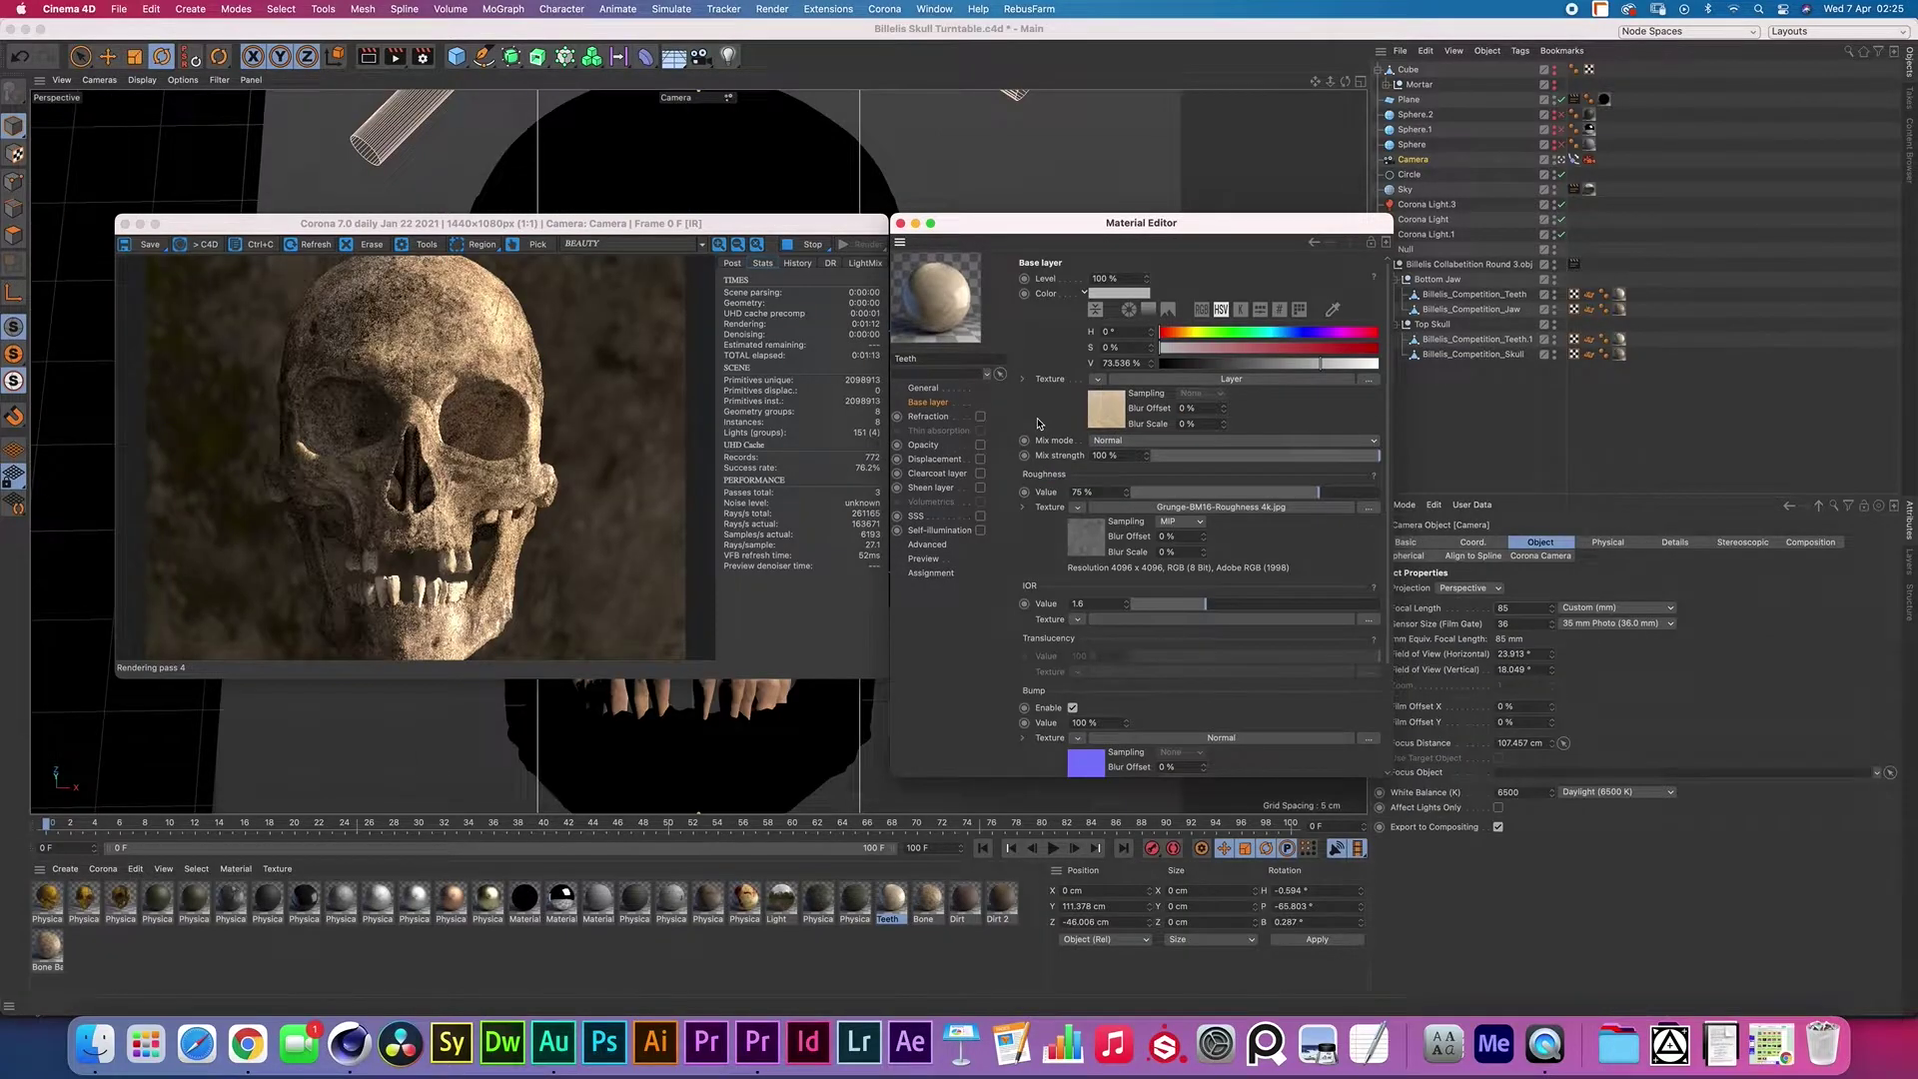
Set the Grunge-BM16-Roughness 4k.jpg roughness texture's Exposure to -0.6
{"action": "scroll", "coordinate": [1039, 439], "scroll_direction": "down", "scroll_amount": 2}
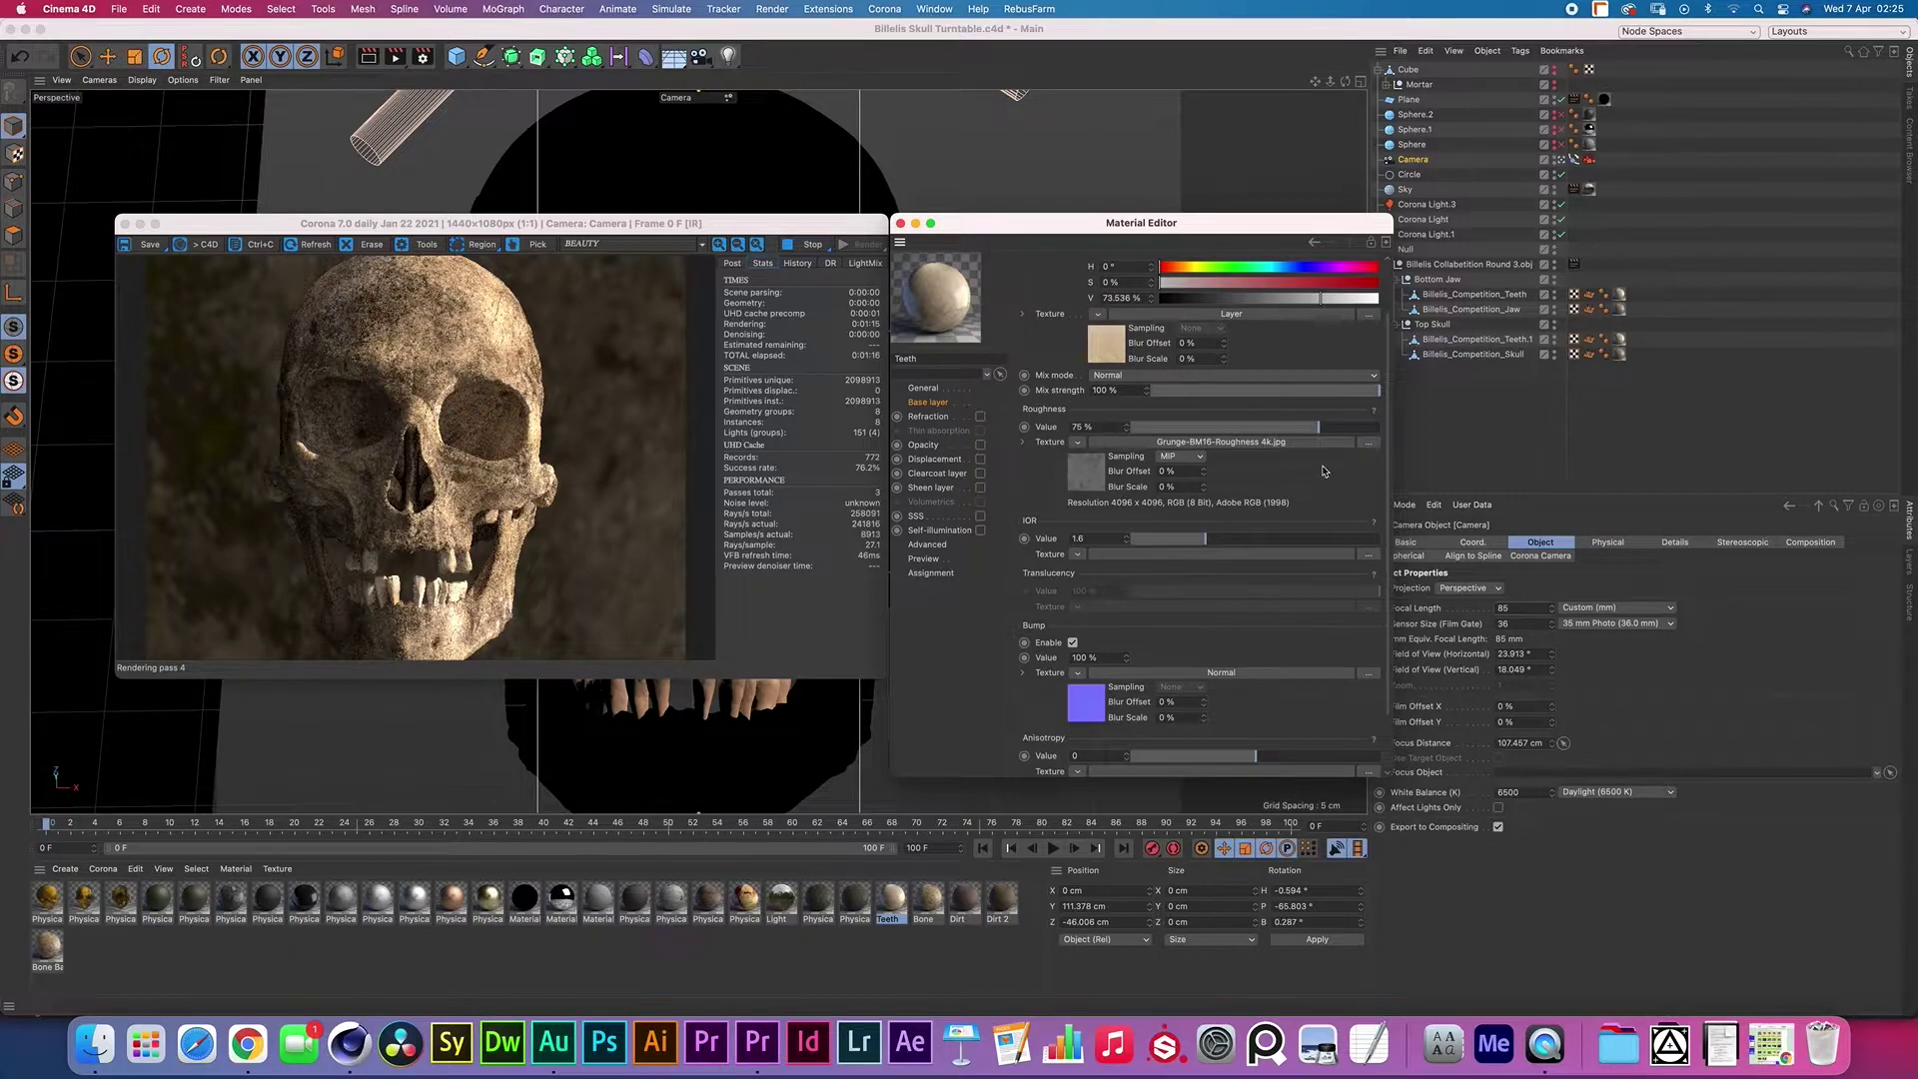
{"action": "scroll", "coordinate": [1045, 495], "scroll_direction": "down", "scroll_amount": 1}
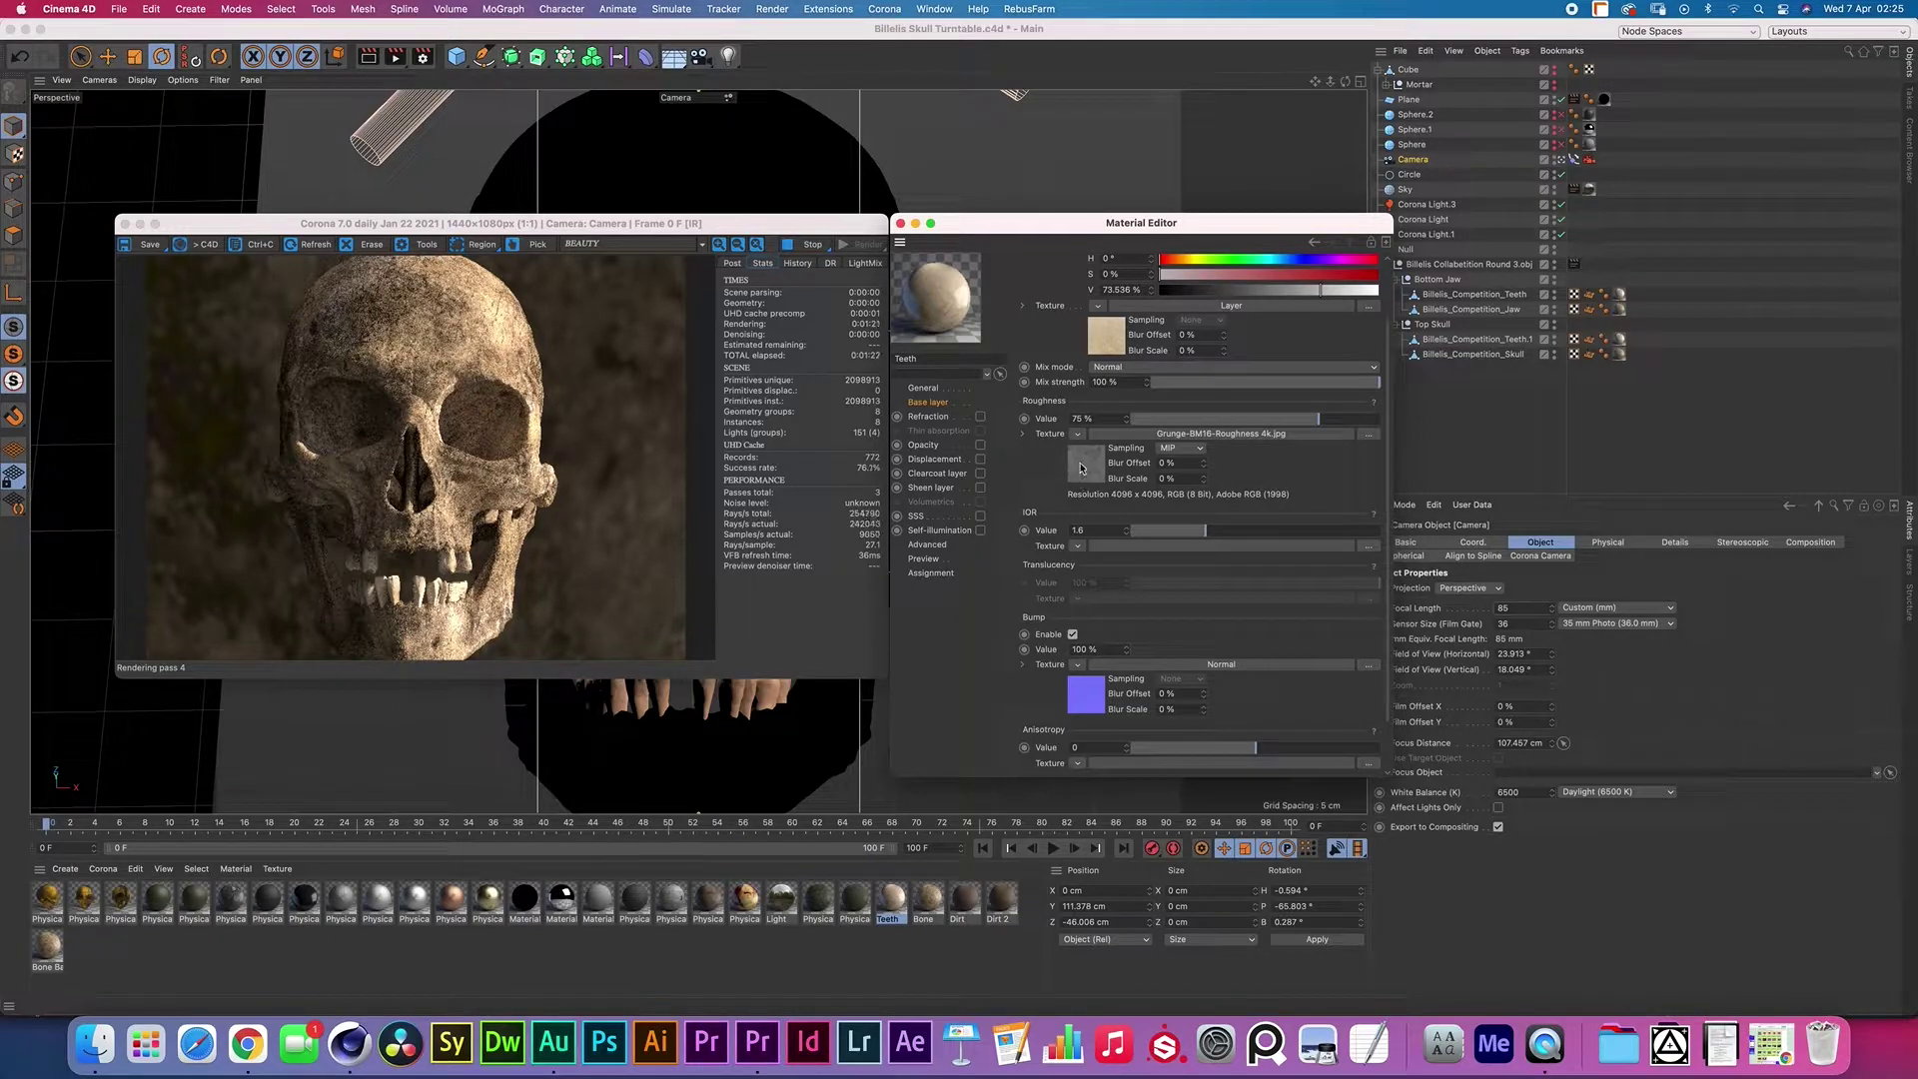
{"action": "left_click", "coordinate": [1081, 466]}
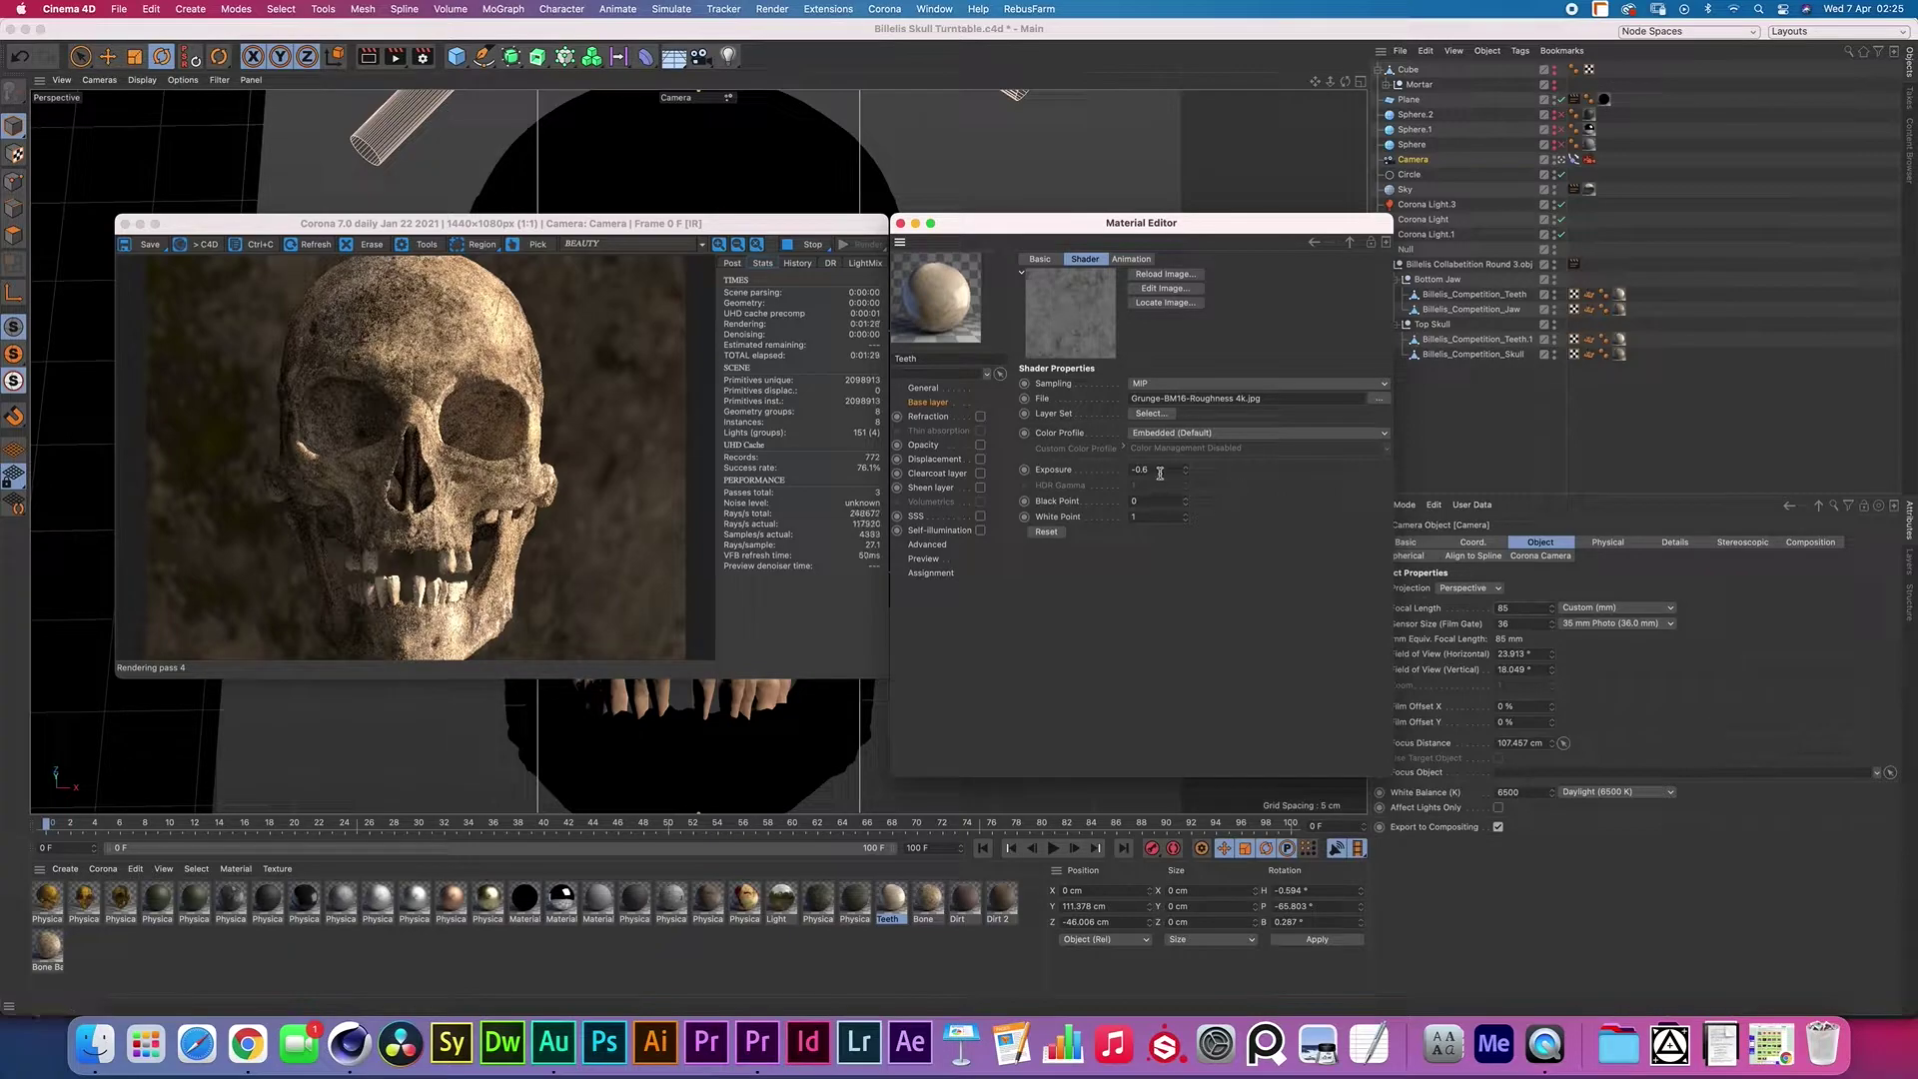
{"action": "left_click", "coordinate": [1156, 470]}
{"action": "key", "text": "Return"}
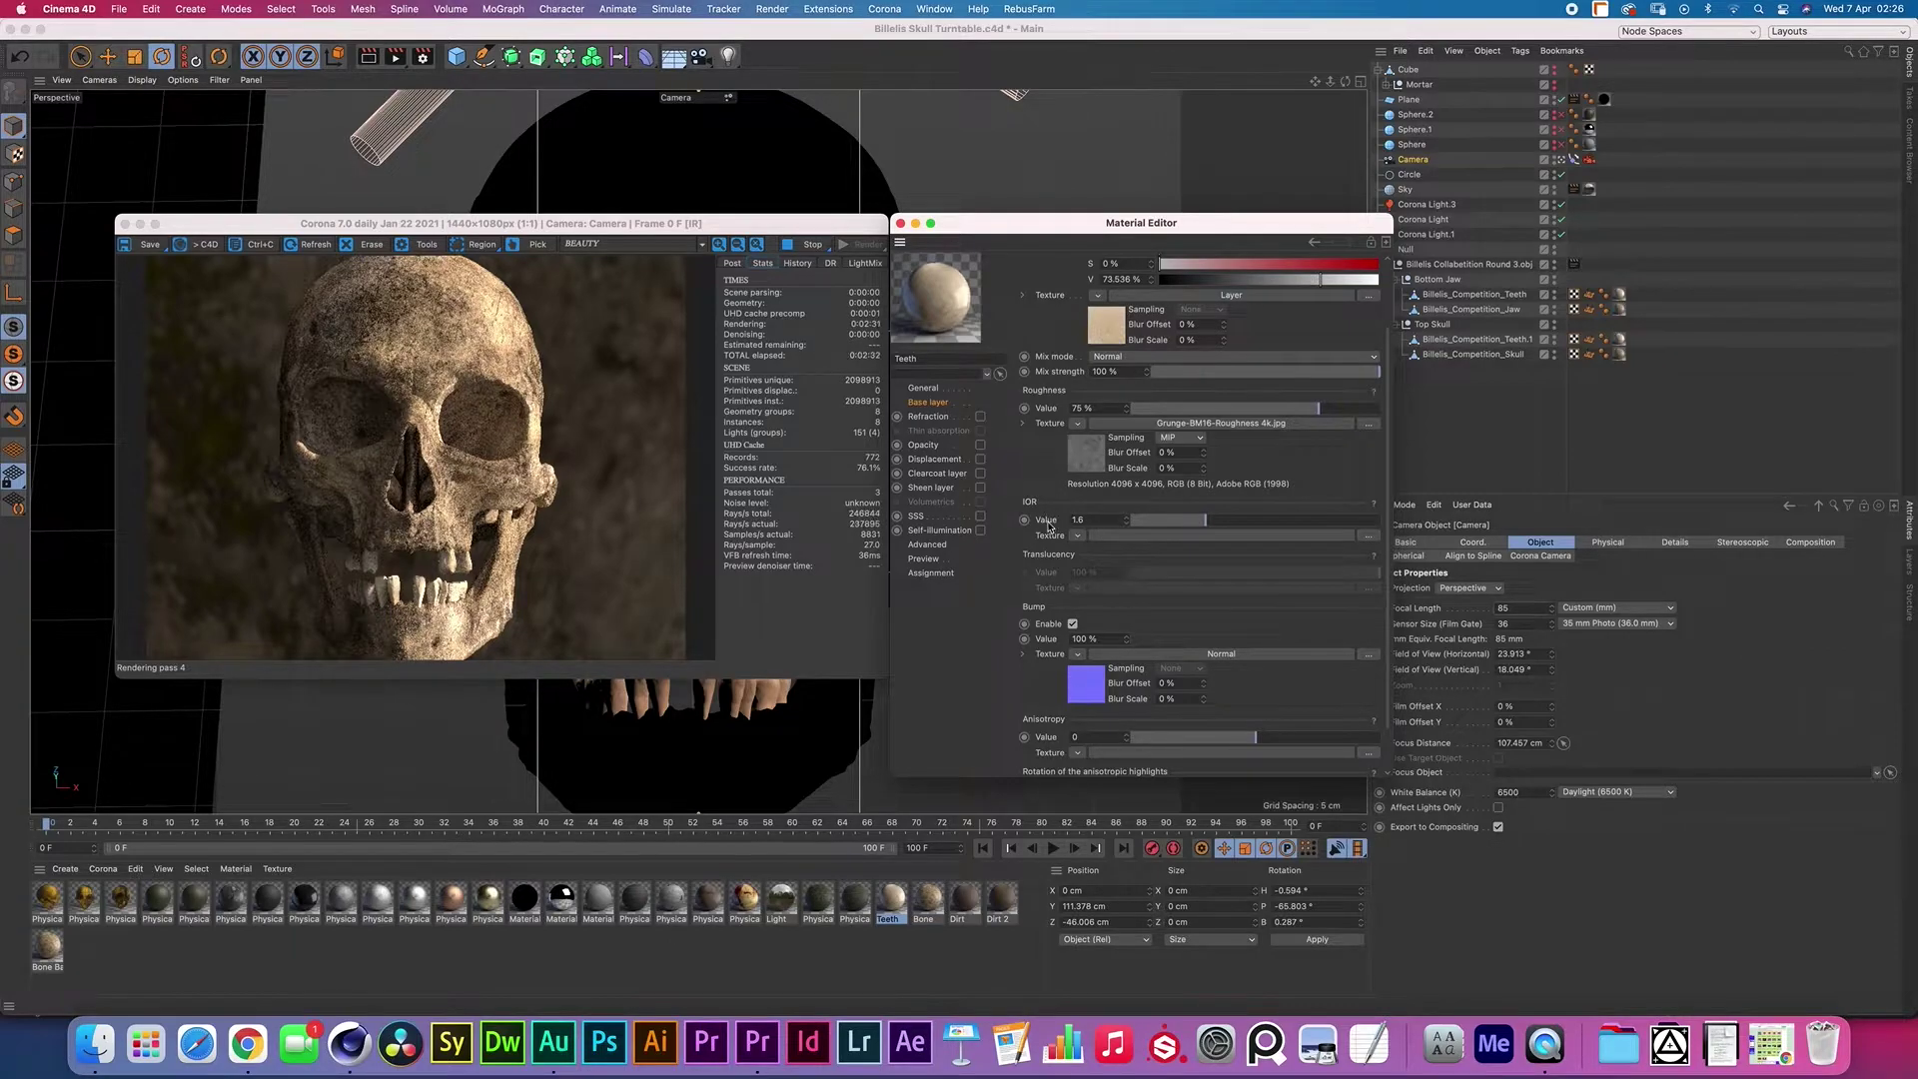
{"action": "scroll", "coordinate": [1037, 535], "scroll_direction": "down", "scroll_amount": 2}
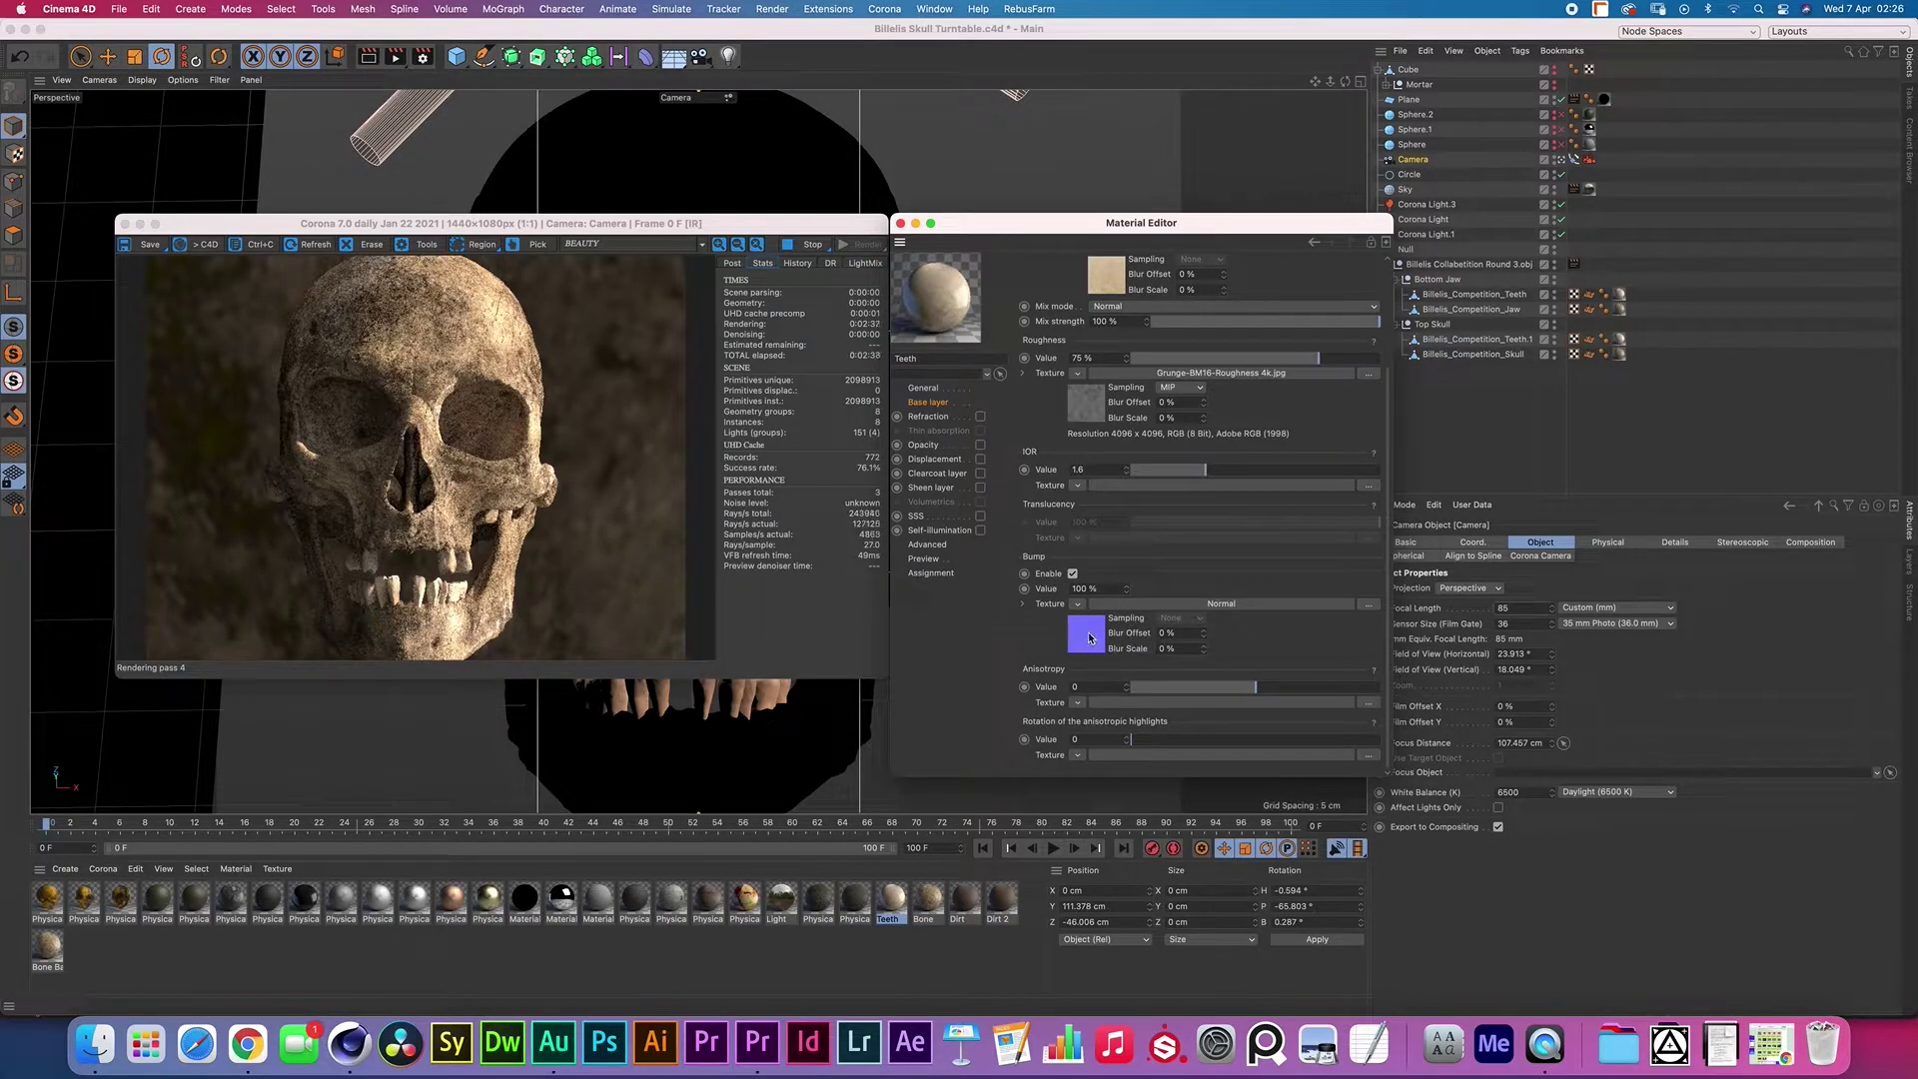
Inspect the Teeth material's bump Normal map shader, then return to its Base layer page
{"action": "left_click", "coordinate": [1083, 637]}
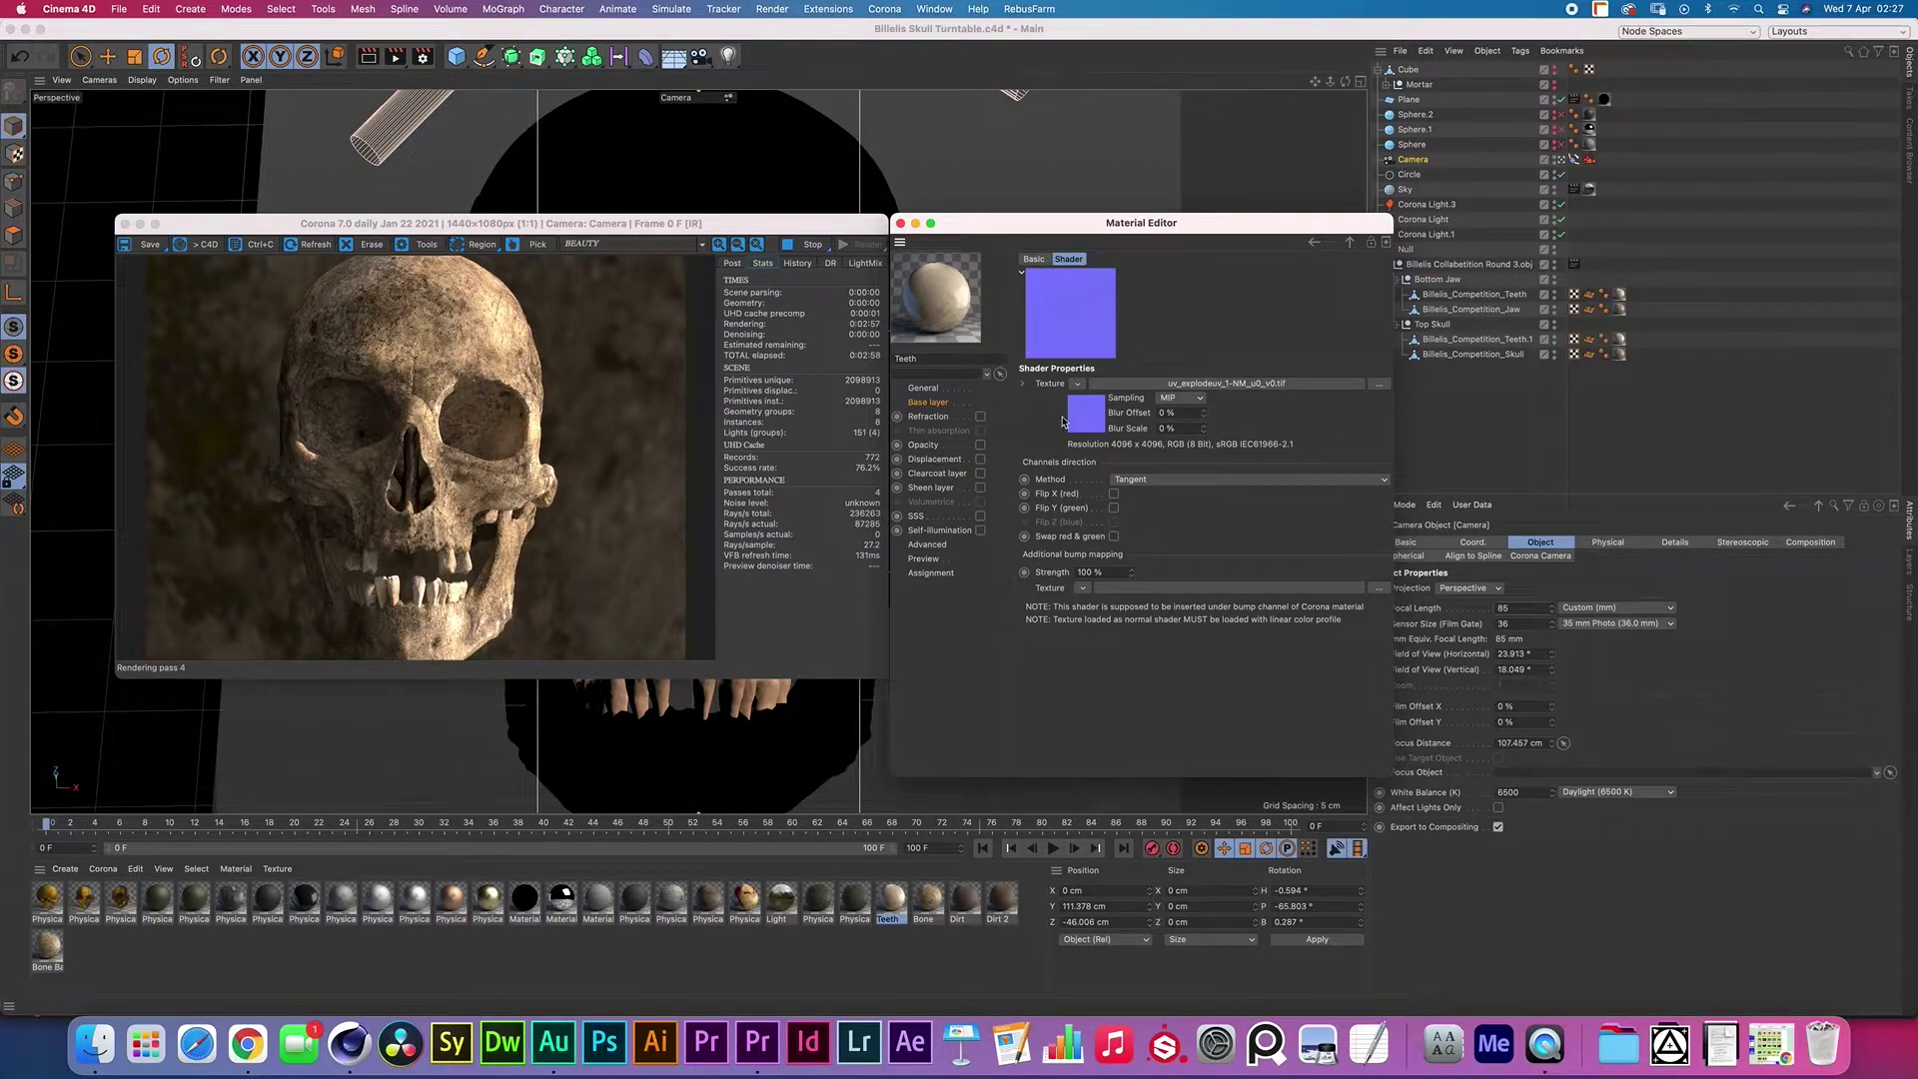
{"action": "left_click", "coordinate": [1349, 242]}
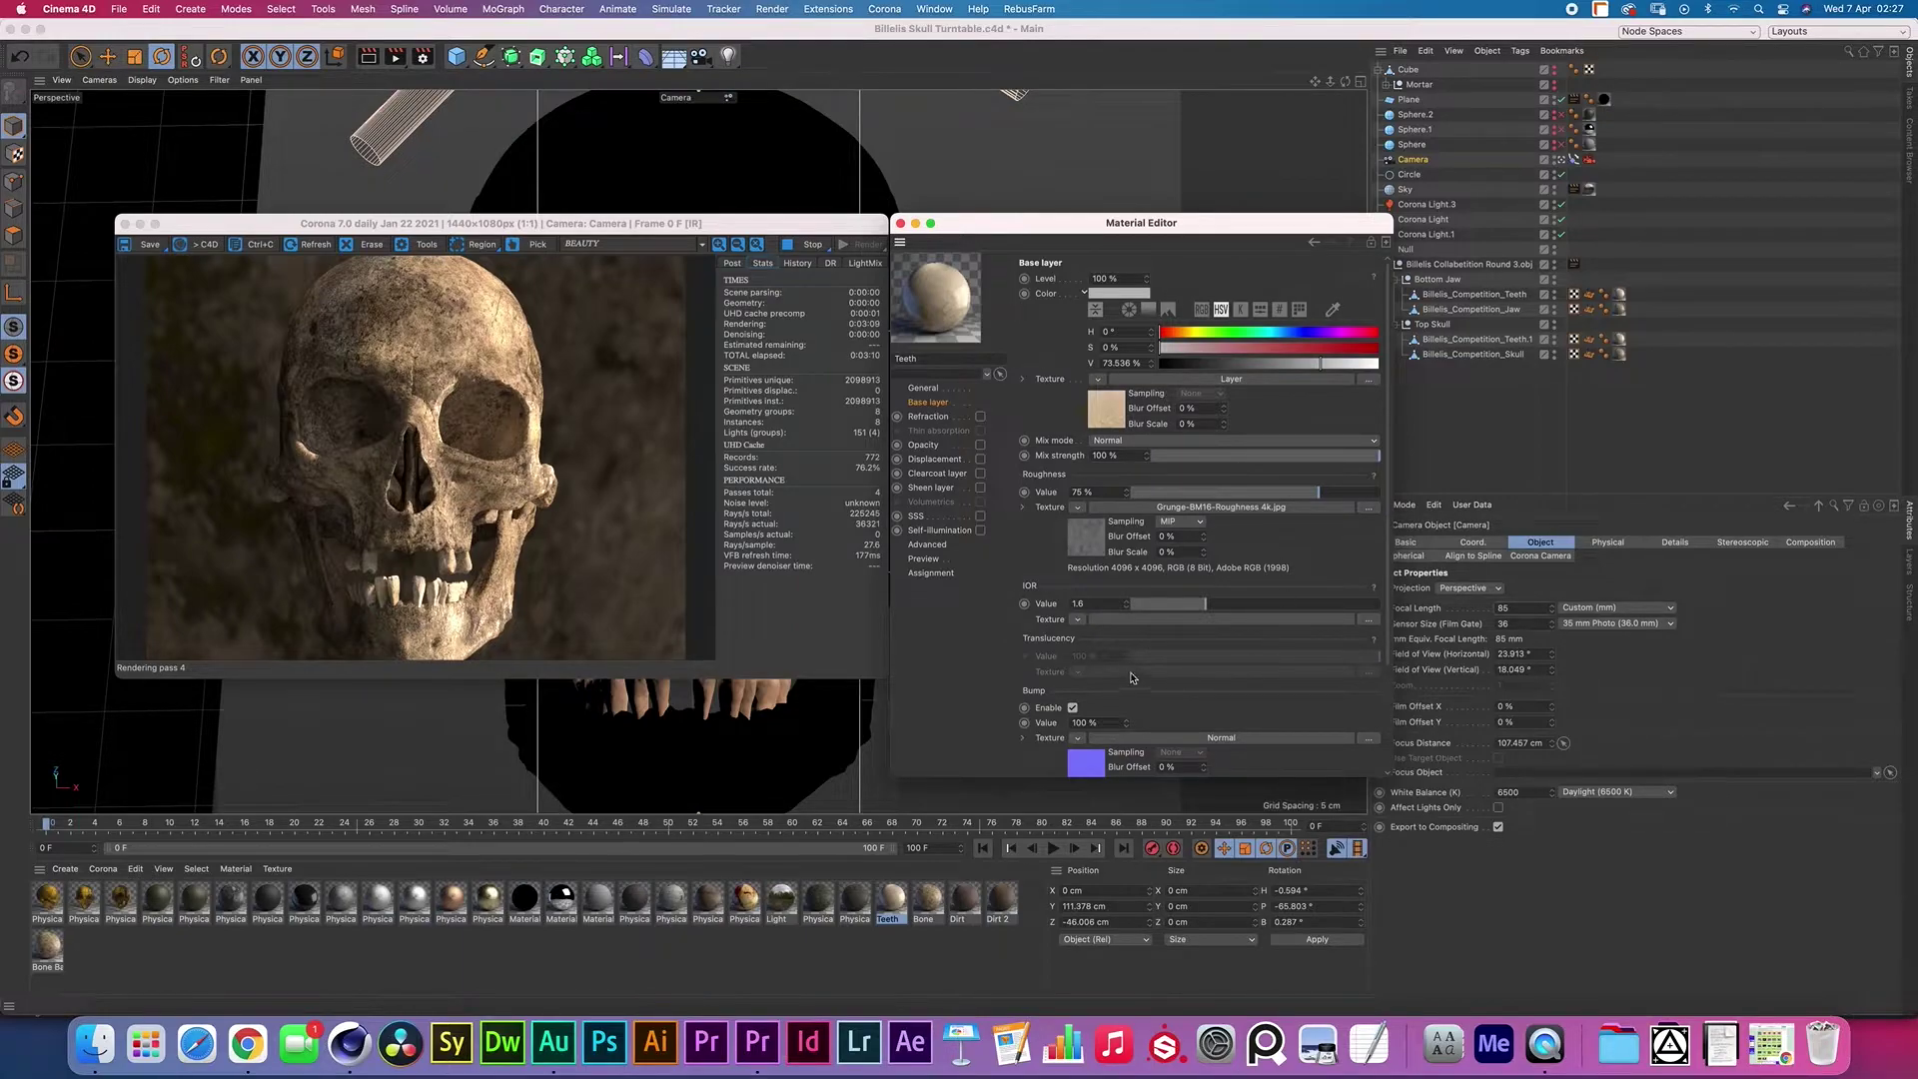
Enable subsurface scattering on the Teeth material and check its 0.46 Fraction value
{"action": "left_click", "coordinate": [917, 516]}
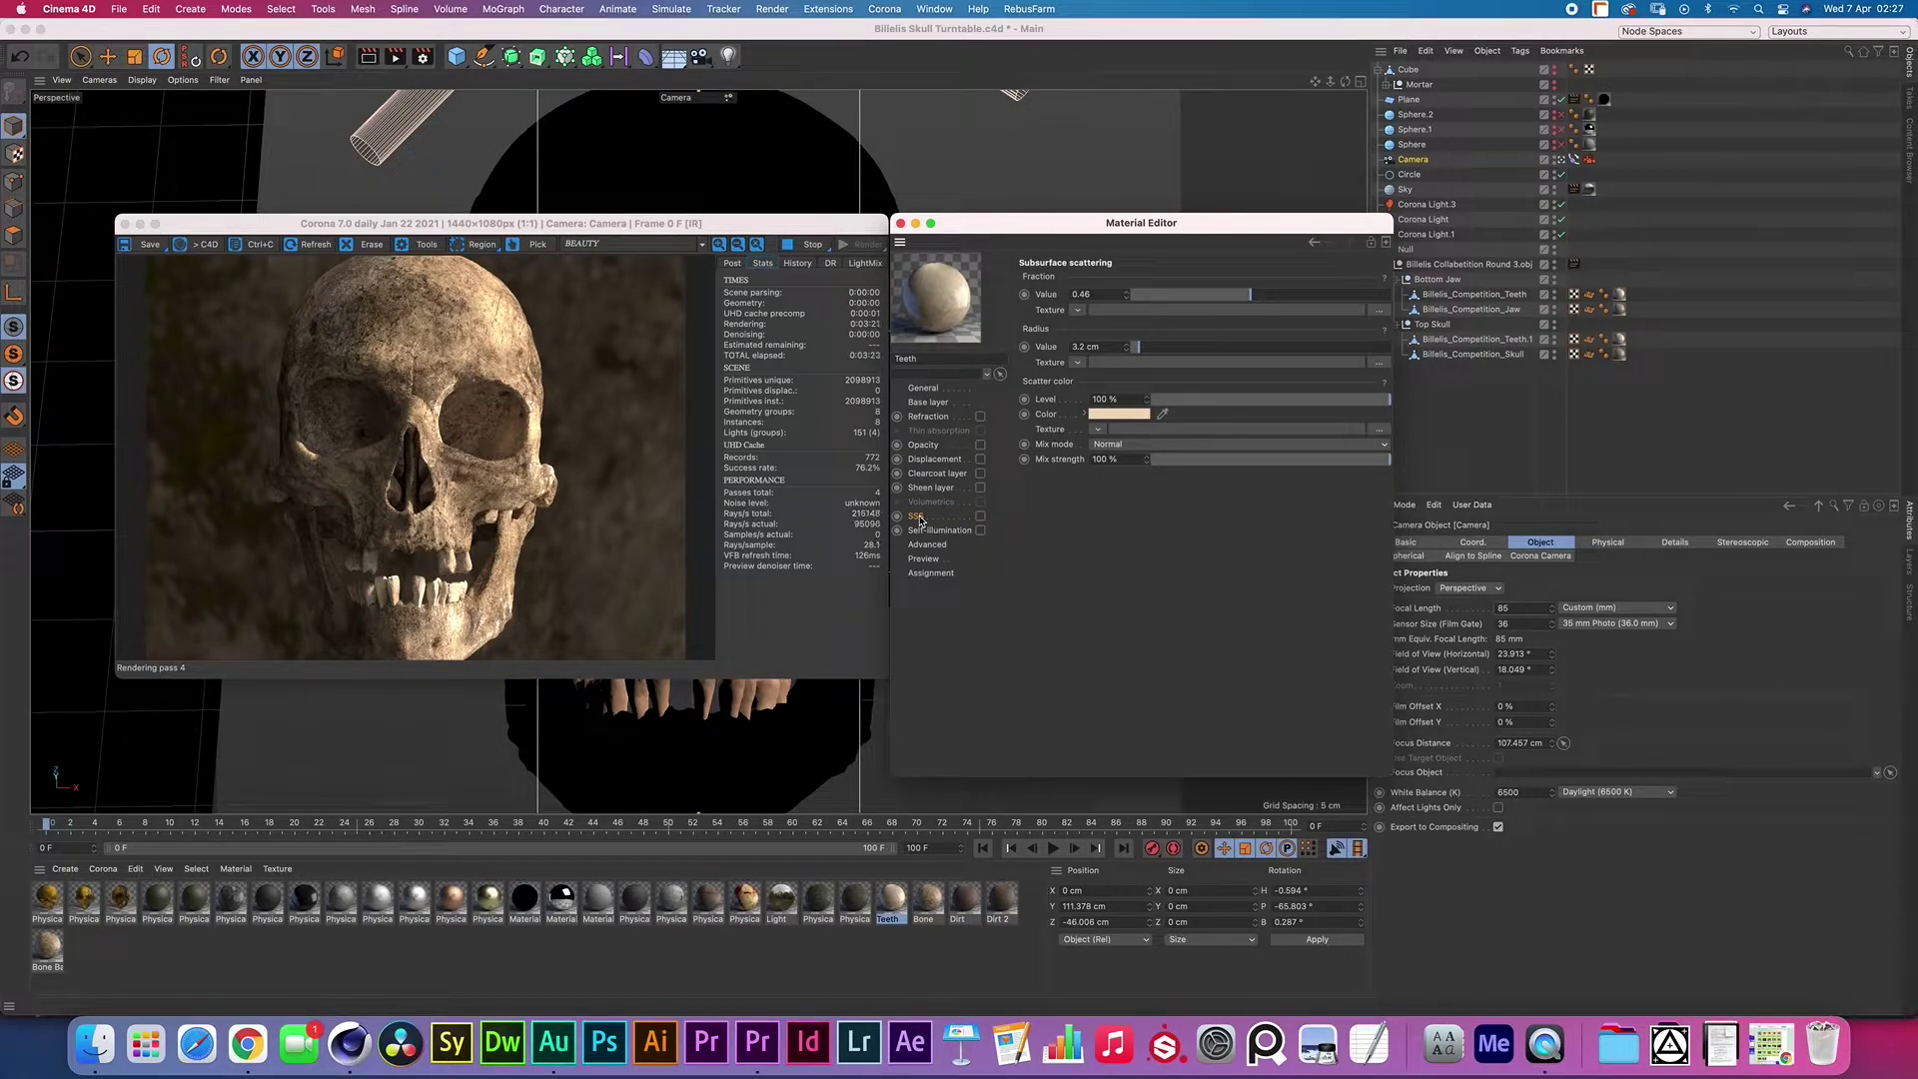
{"action": "left_click", "coordinate": [980, 515]}
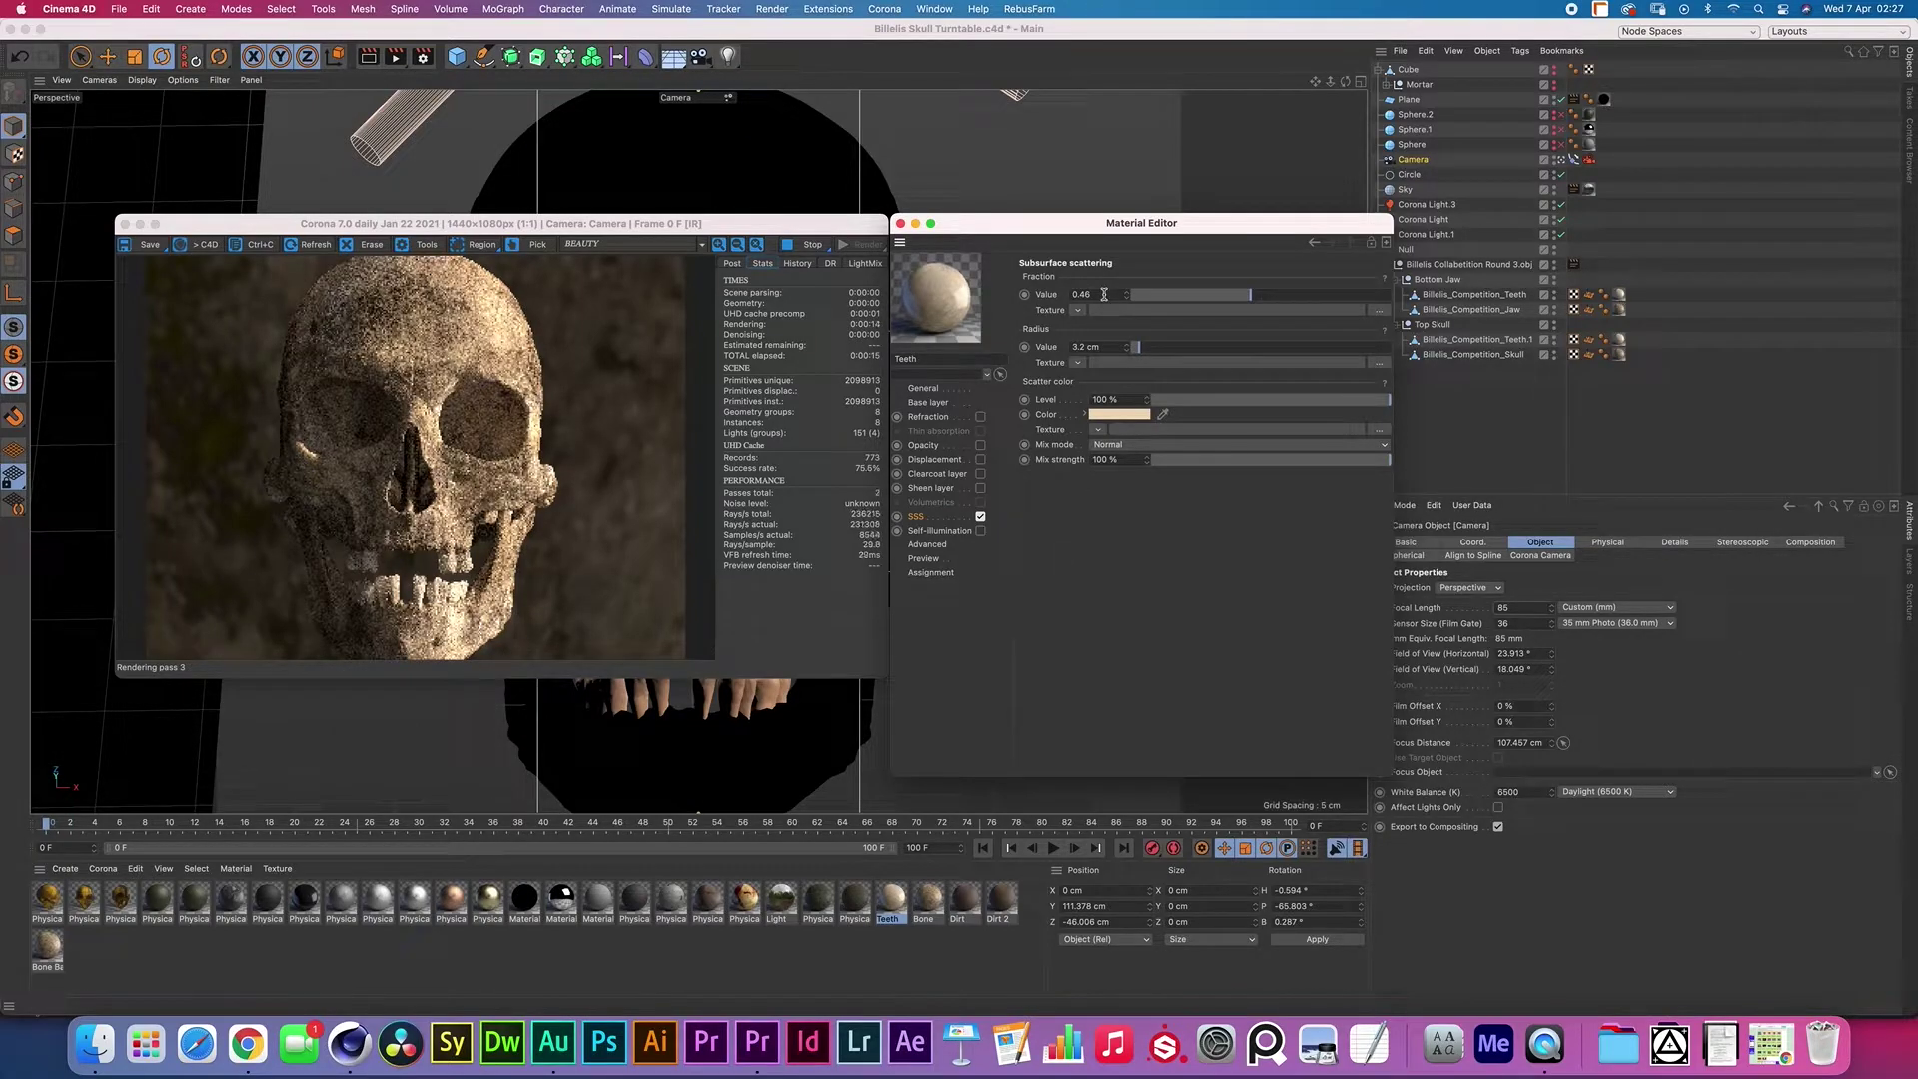
{"action": "left_click", "coordinate": [1080, 294]}
{"action": "left_click", "coordinate": [1089, 294]}
Try a 0.4 cm scatter radius, undo back to 3.2 cm, and review the scatter colour
{"action": "left_click", "coordinate": [1227, 347]}
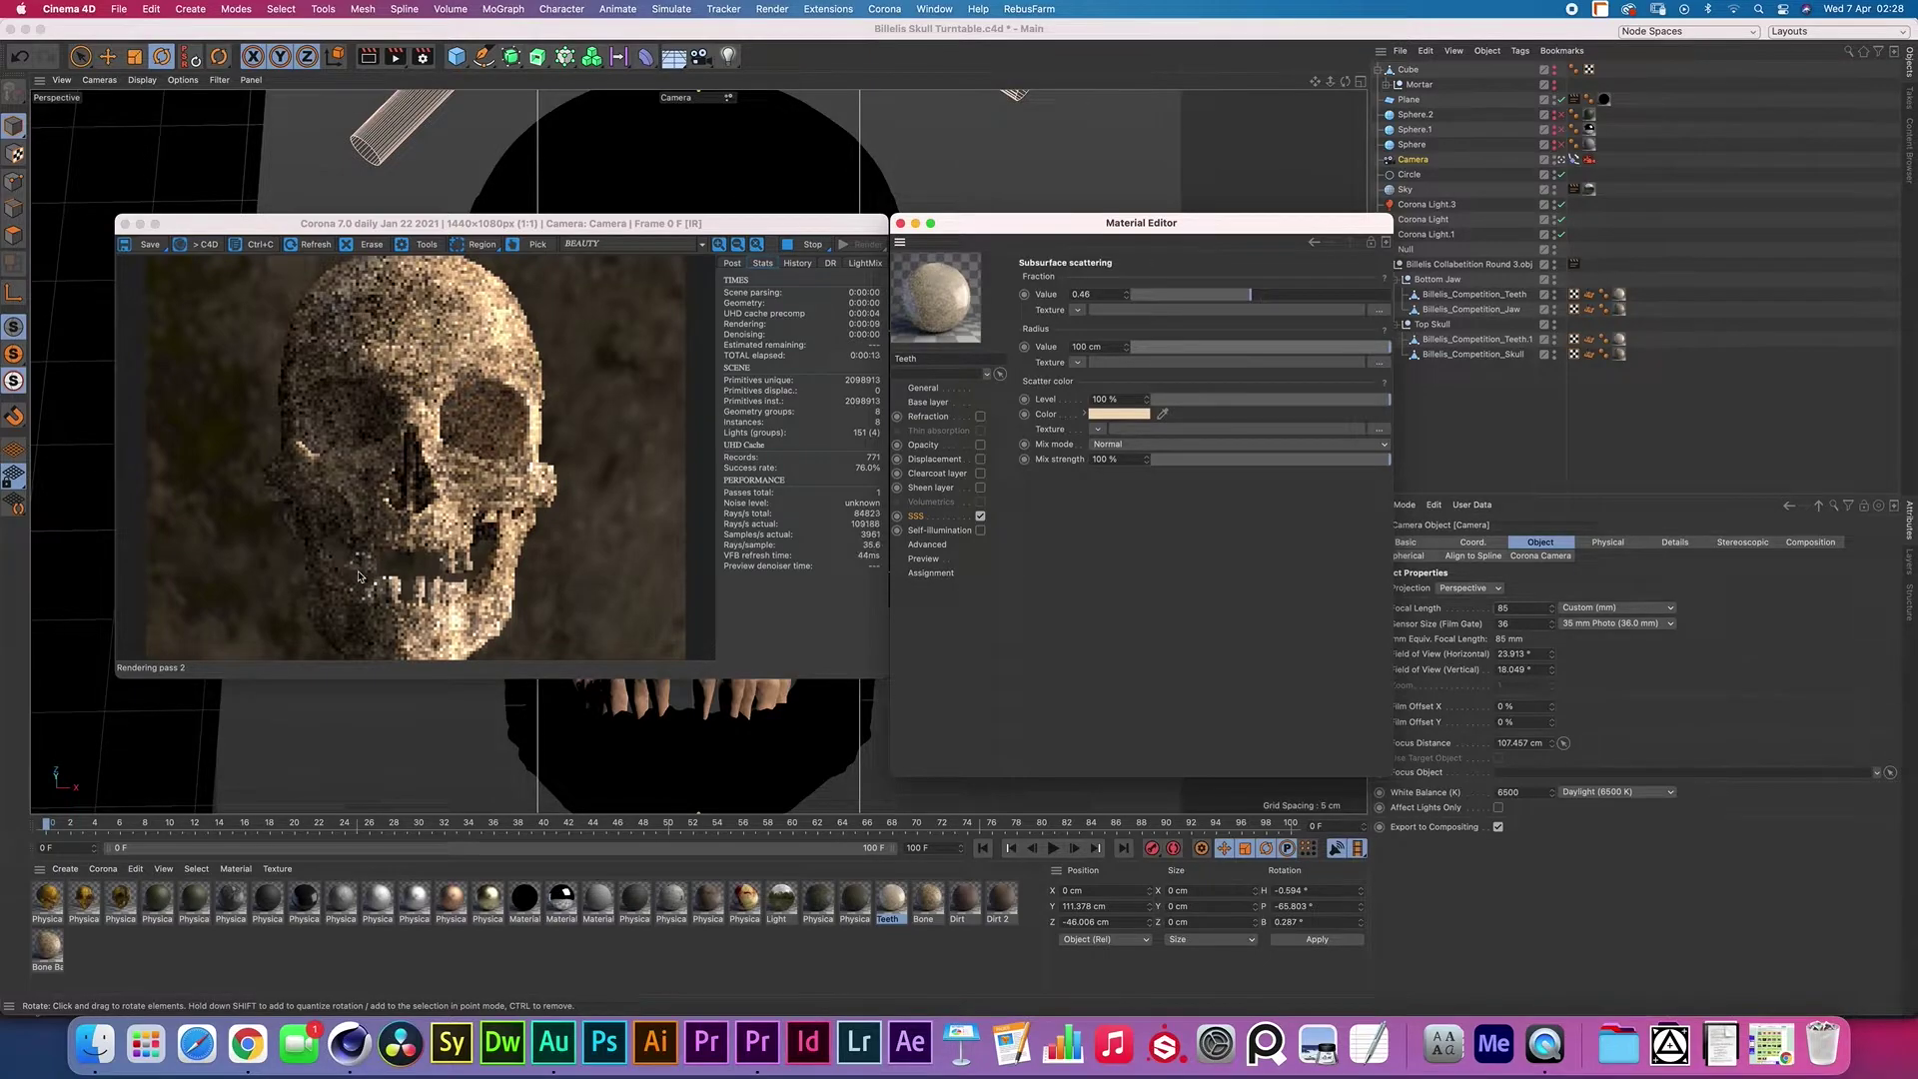
{"action": "left_click", "coordinate": [1131, 349]}
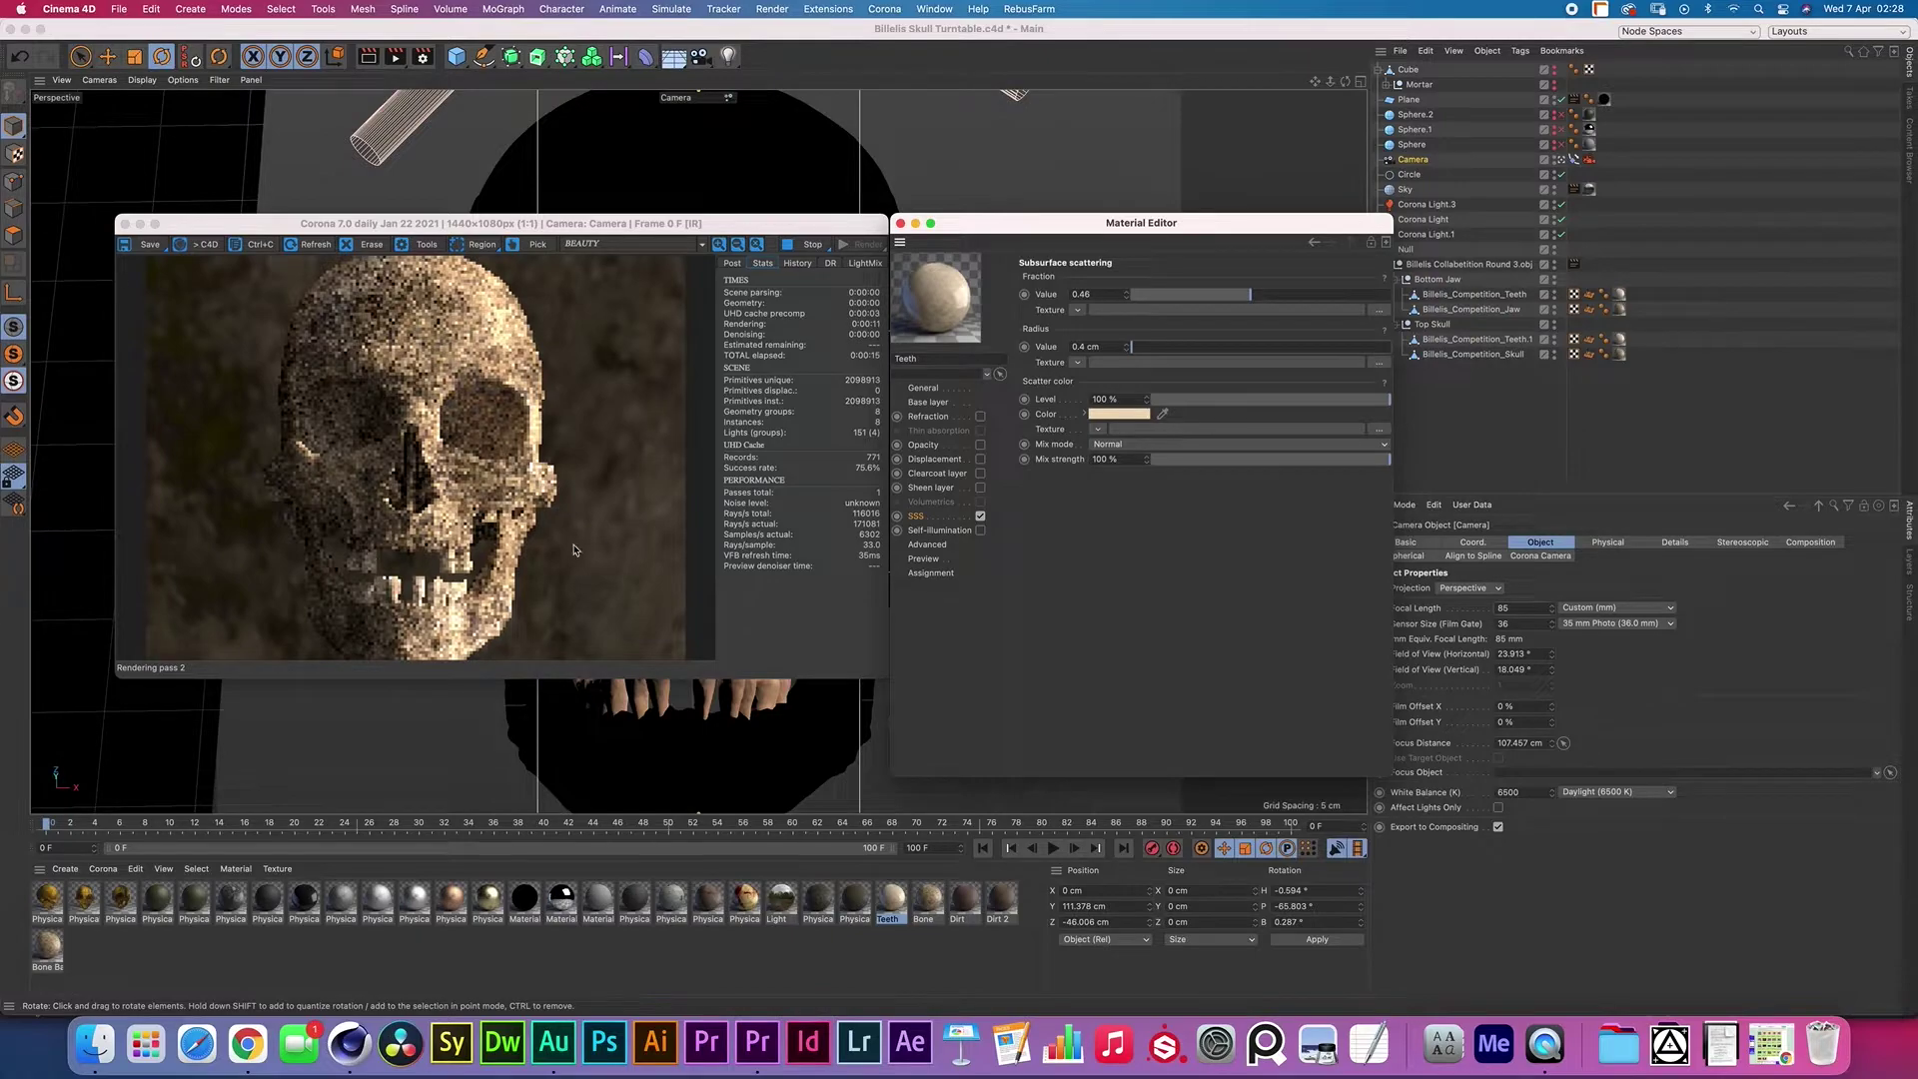
{"action": "key", "text": "super+z"}
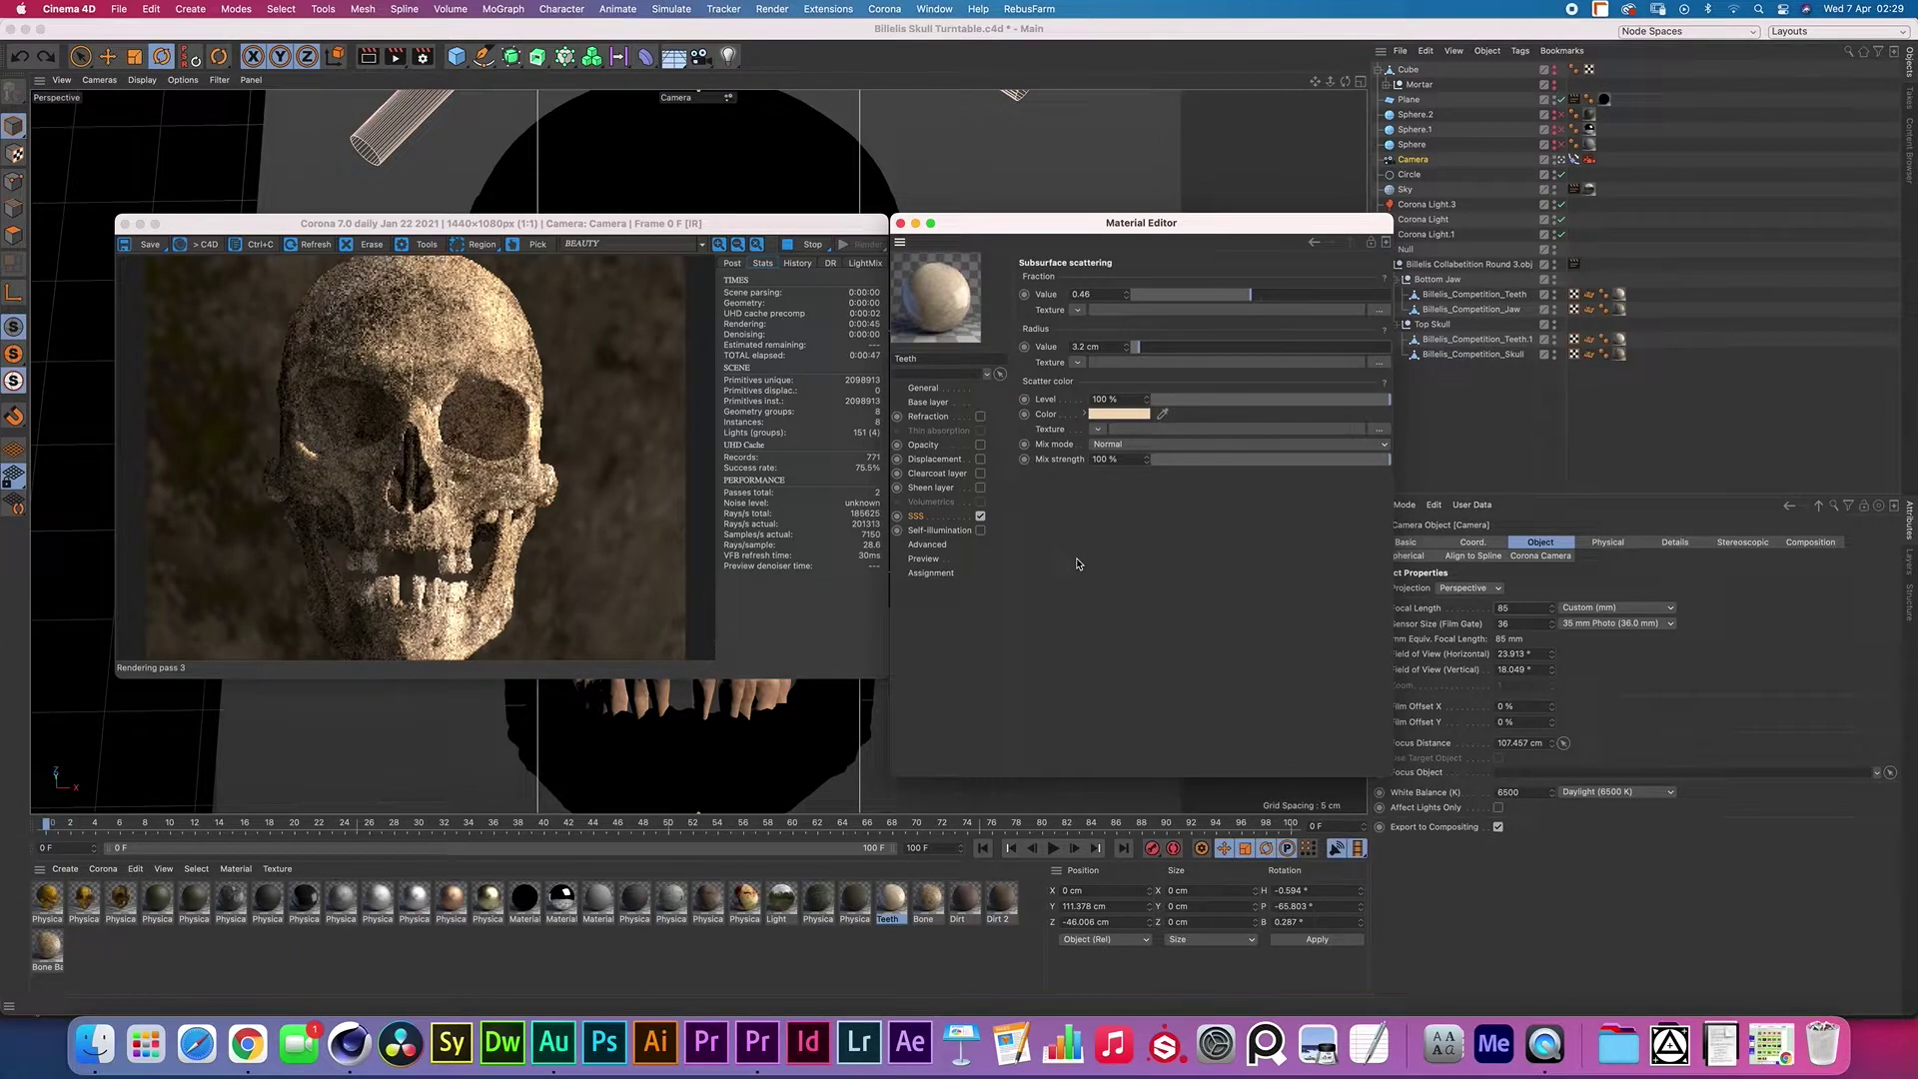
{"action": "left_click", "coordinate": [1119, 412]}
{"action": "left_click", "coordinate": [931, 401]}
Close the Teeth editor and check the Bone material's layer amounts: Dirt 2 at 0.5, Dirt at 0
{"action": "left_click", "coordinate": [900, 224]}
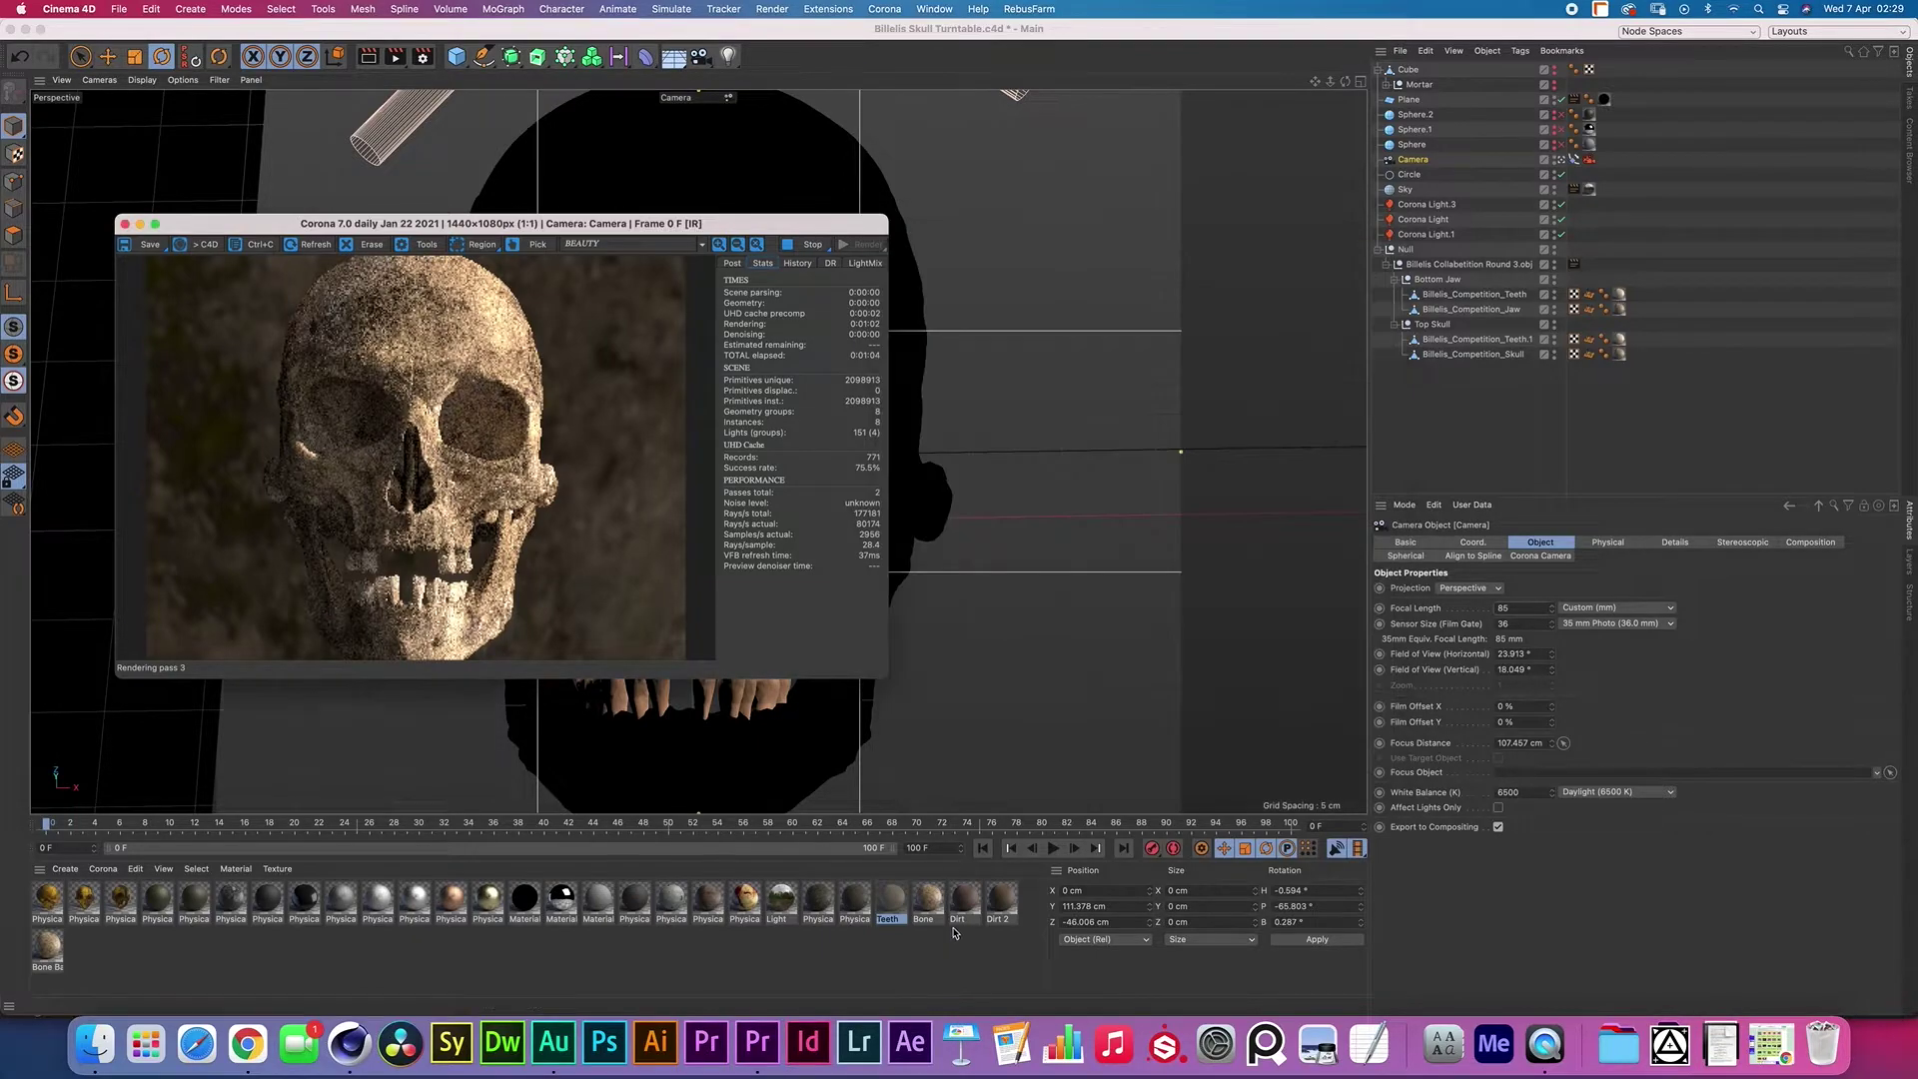
{"action": "left_click", "coordinate": [959, 958]}
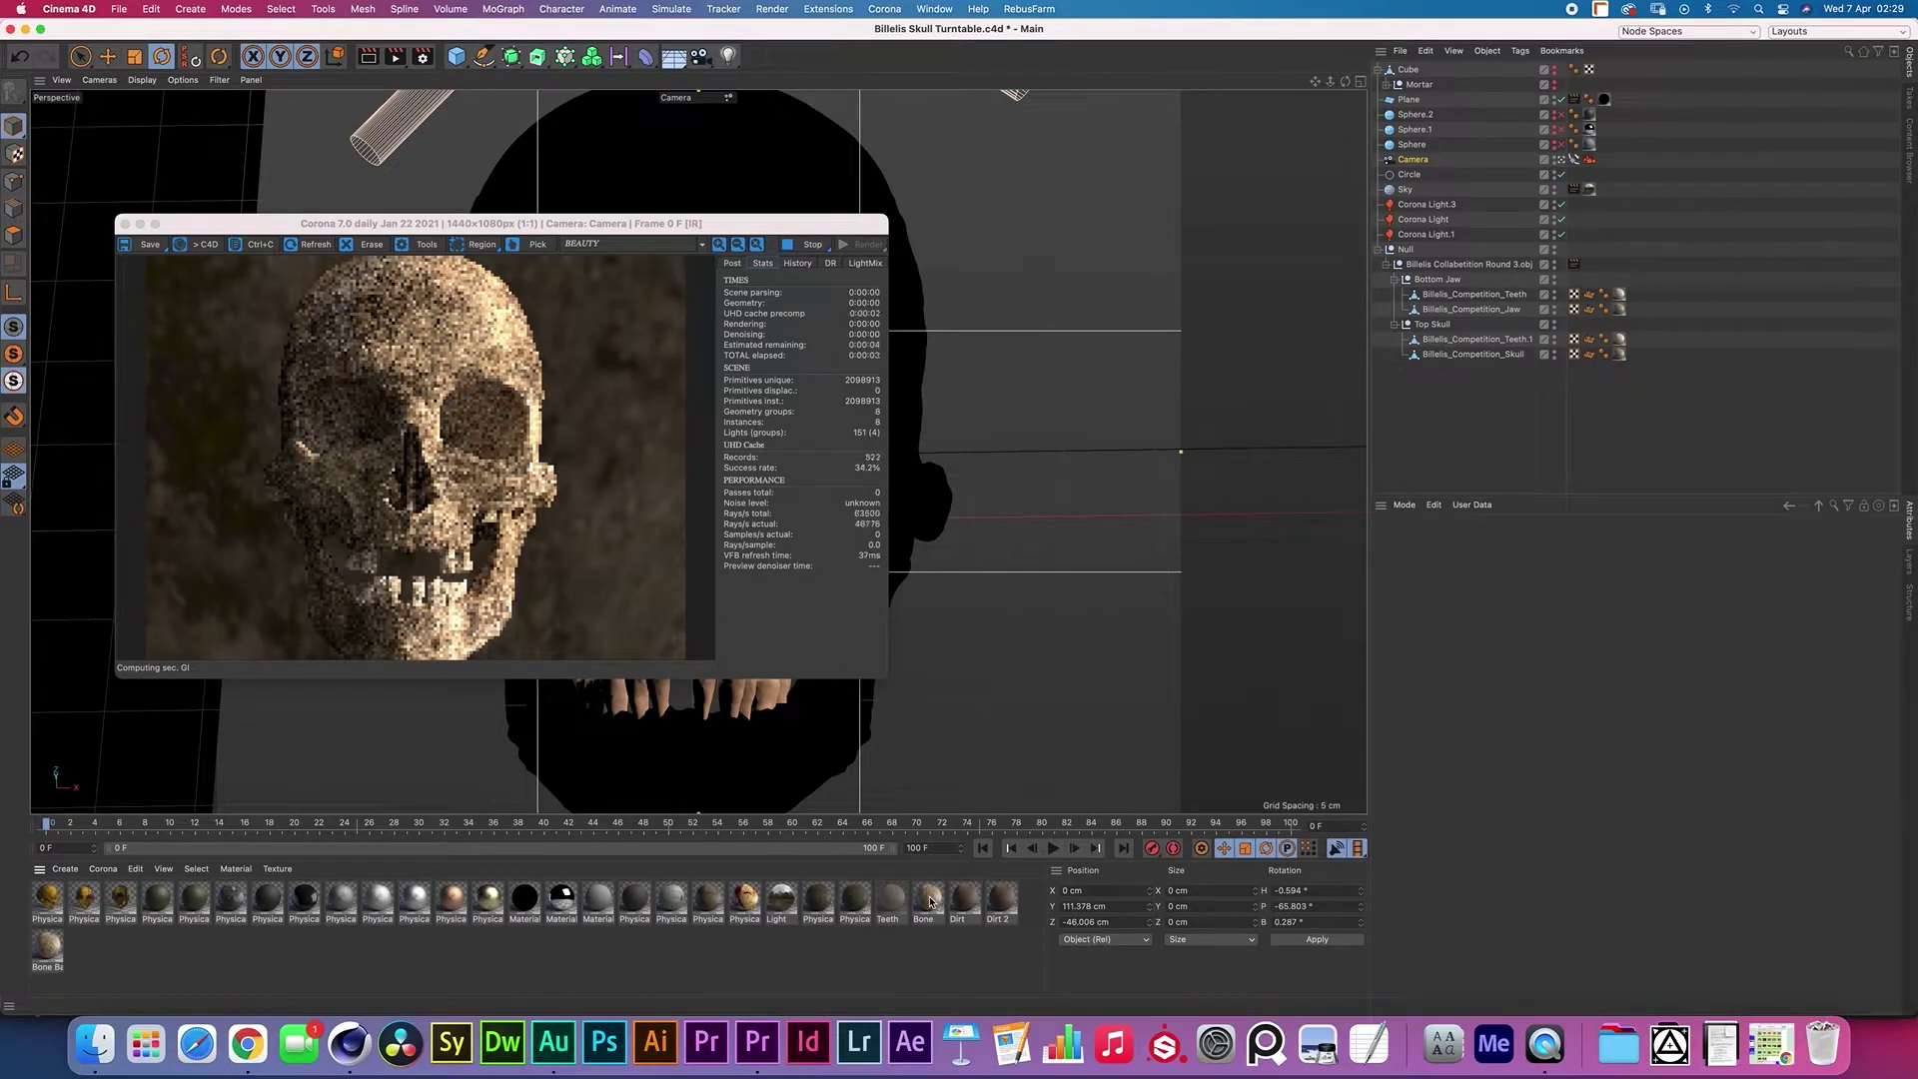
{"action": "double_click", "coordinate": [928, 899]}
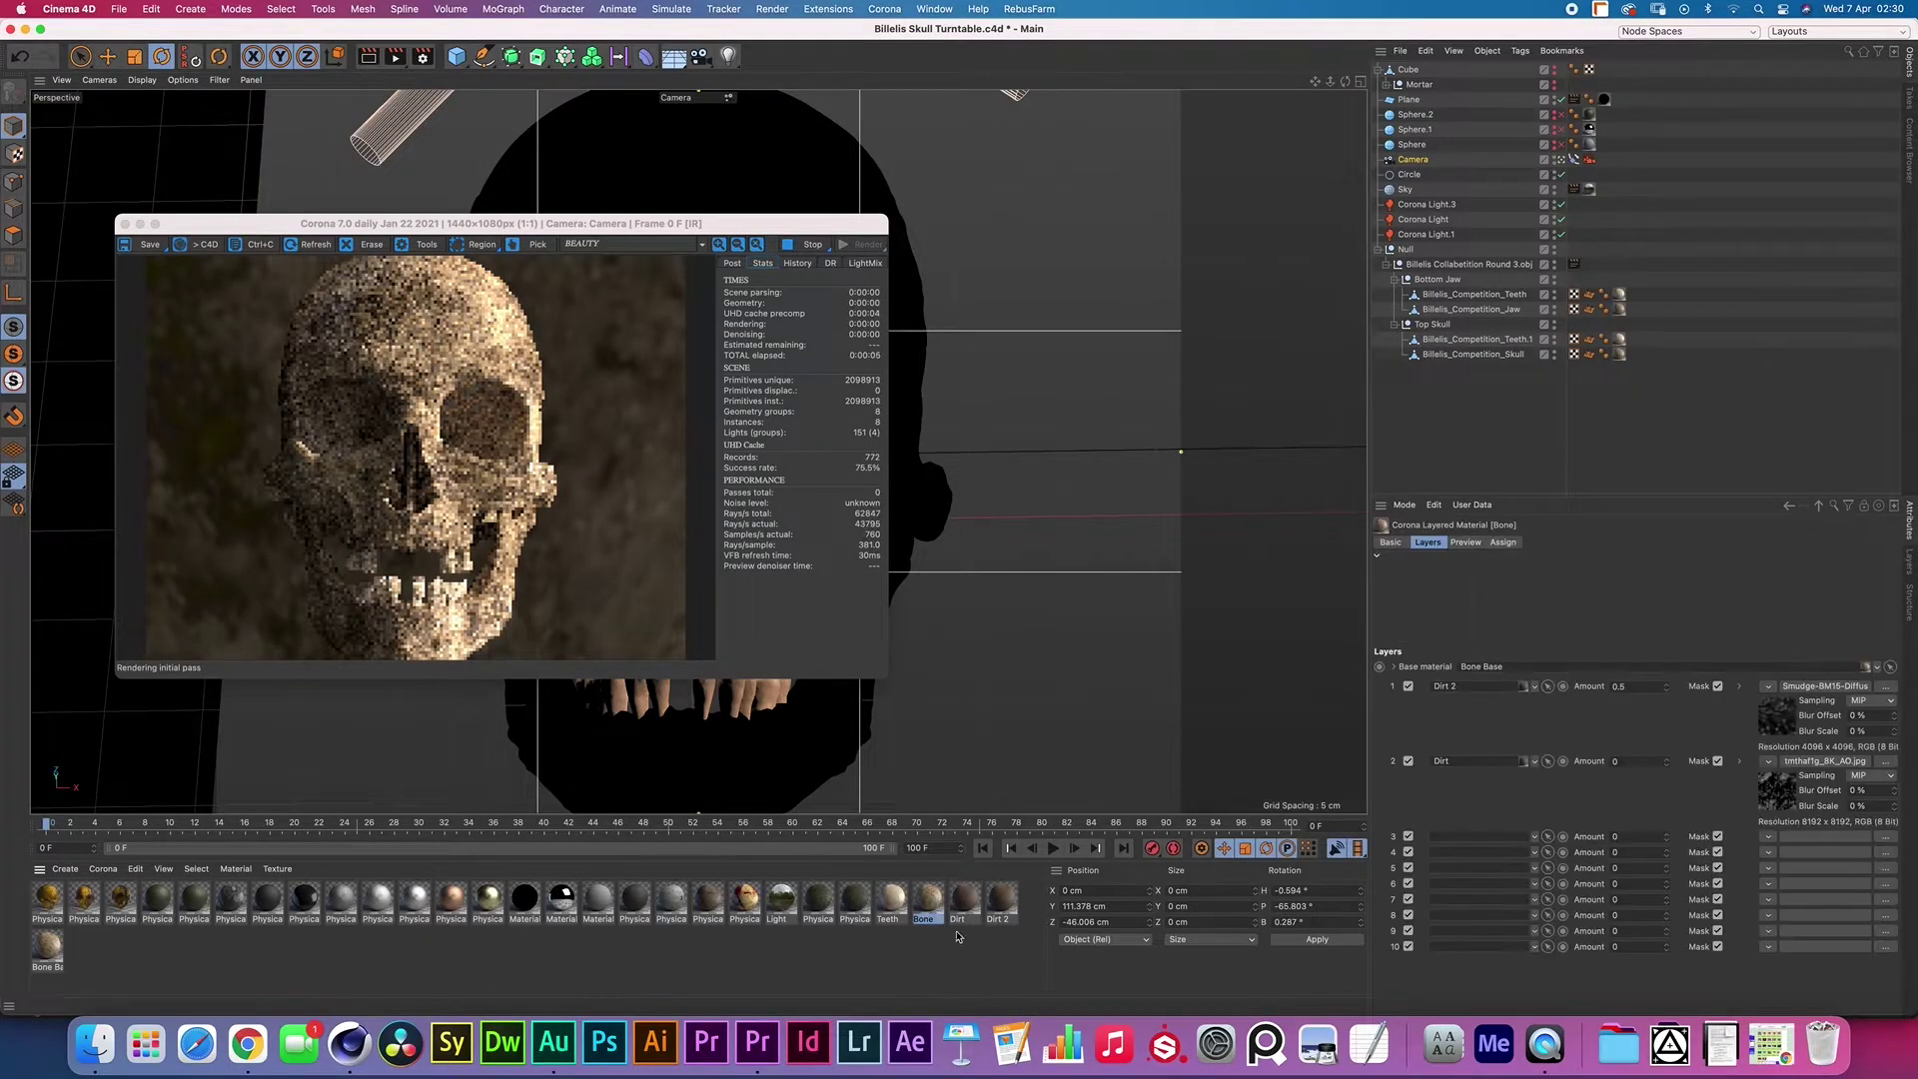
{"action": "left_click_drag", "start_coordinate": [475, 101], "coordinate": [1139, 225]}
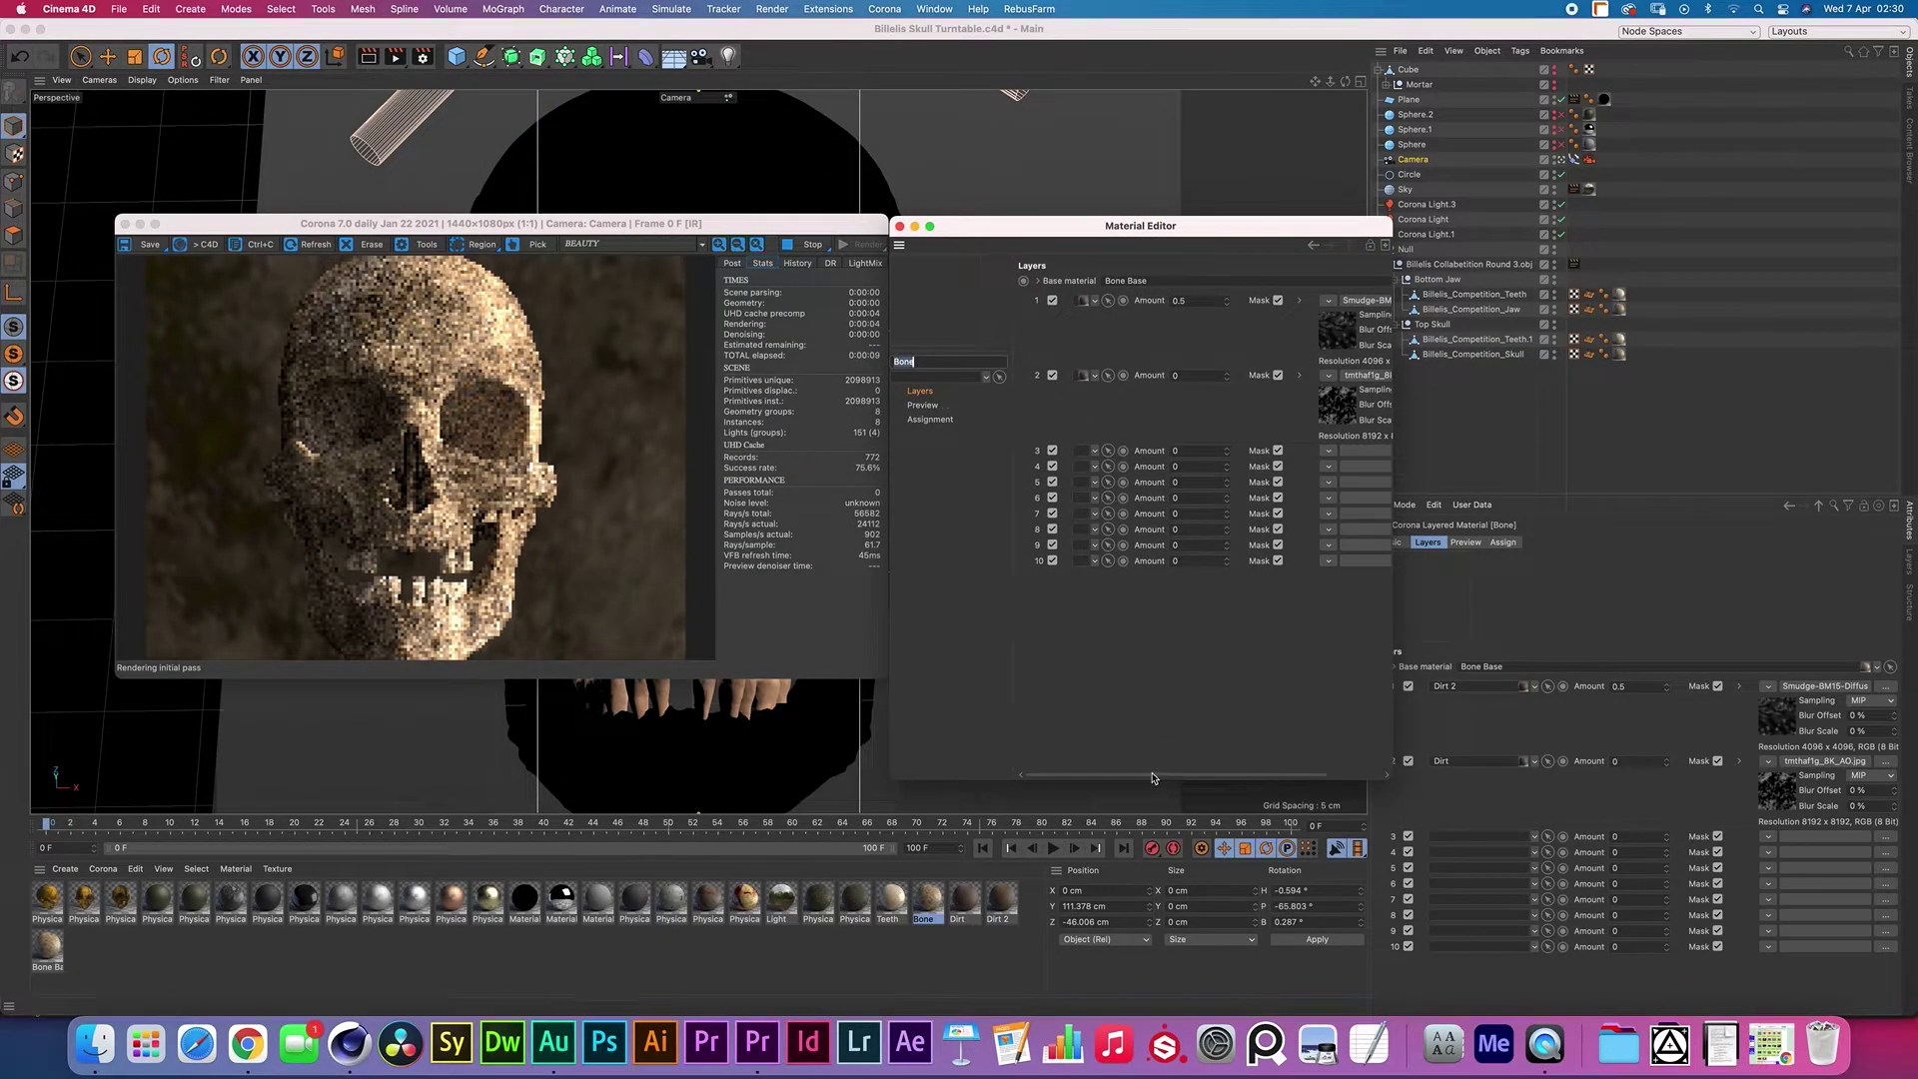
{"action": "scroll", "coordinate": [1203, 775], "scroll_direction": "right", "scroll_amount": 3}
{"action": "scroll", "coordinate": [1204, 776], "scroll_direction": "left", "scroll_amount": 3}
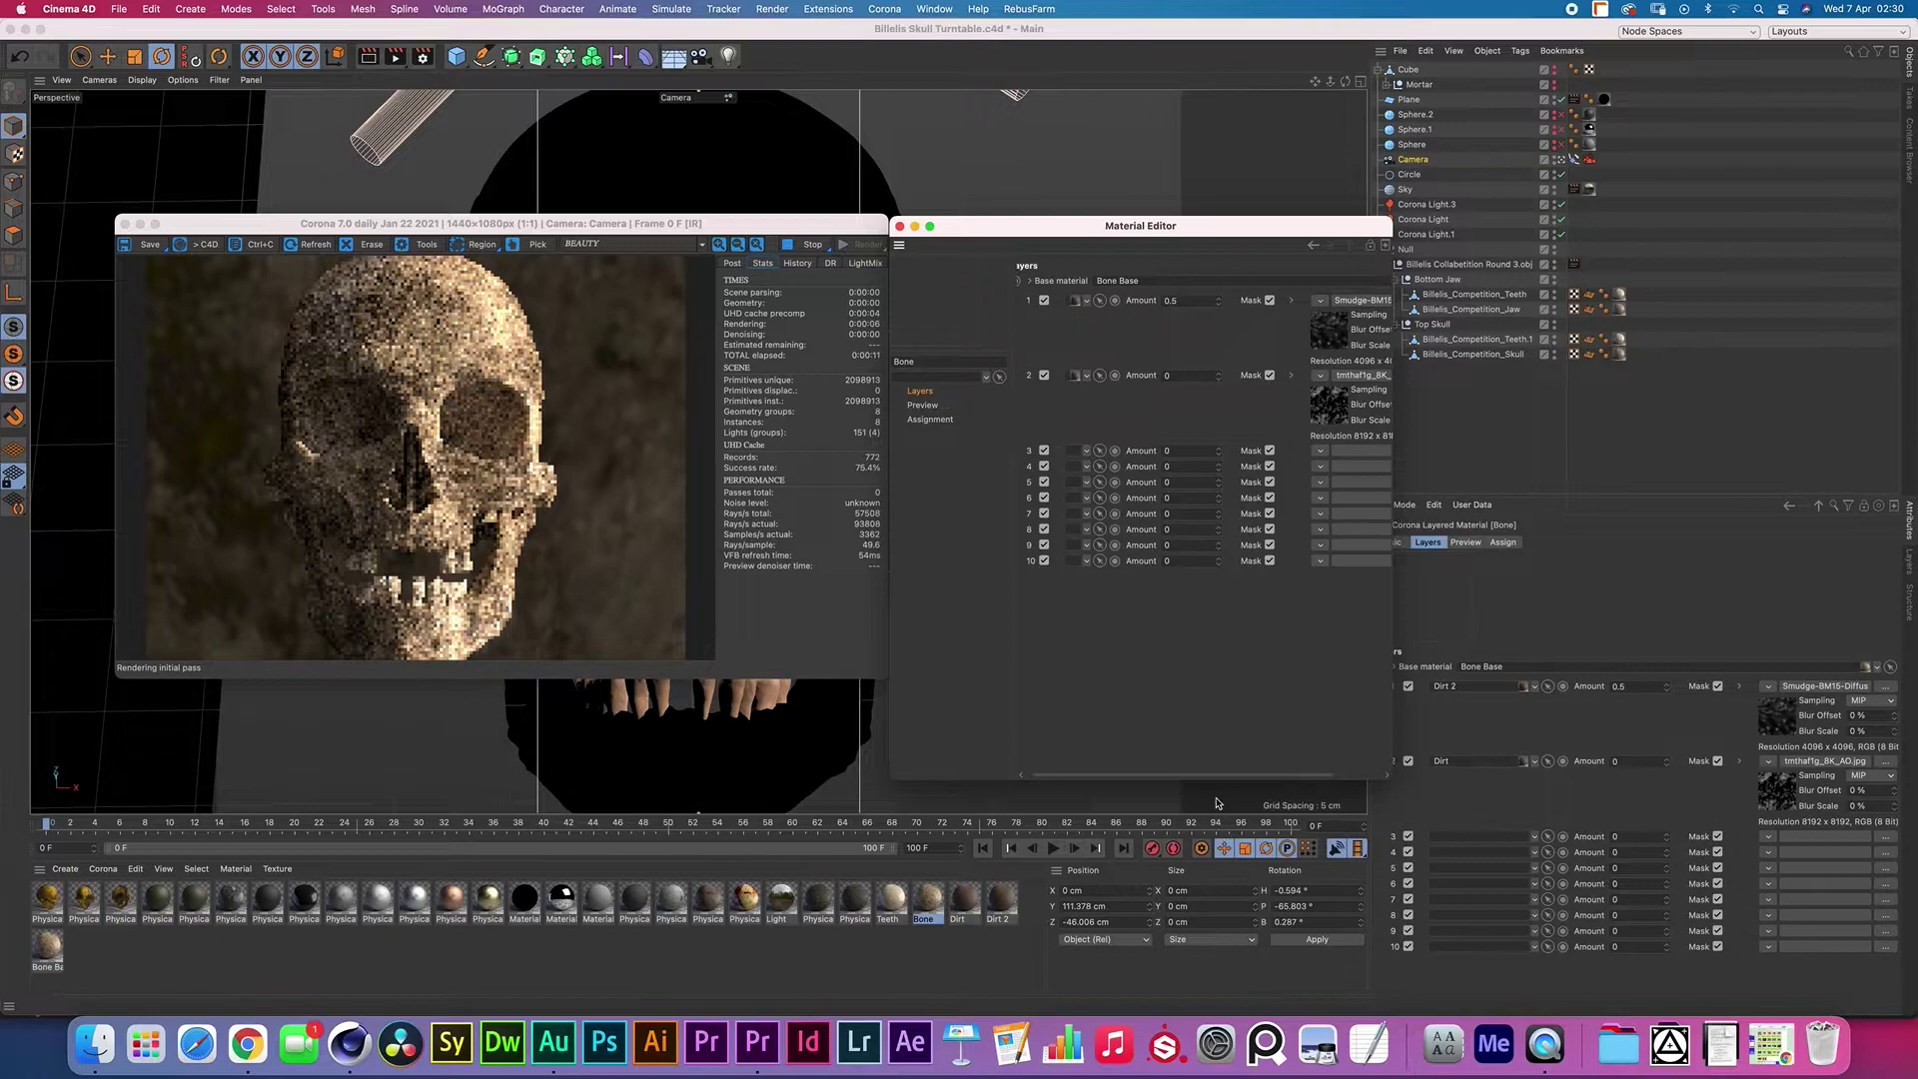
{"action": "scroll", "coordinate": [1216, 797], "scroll_direction": "right", "scroll_amount": 3}
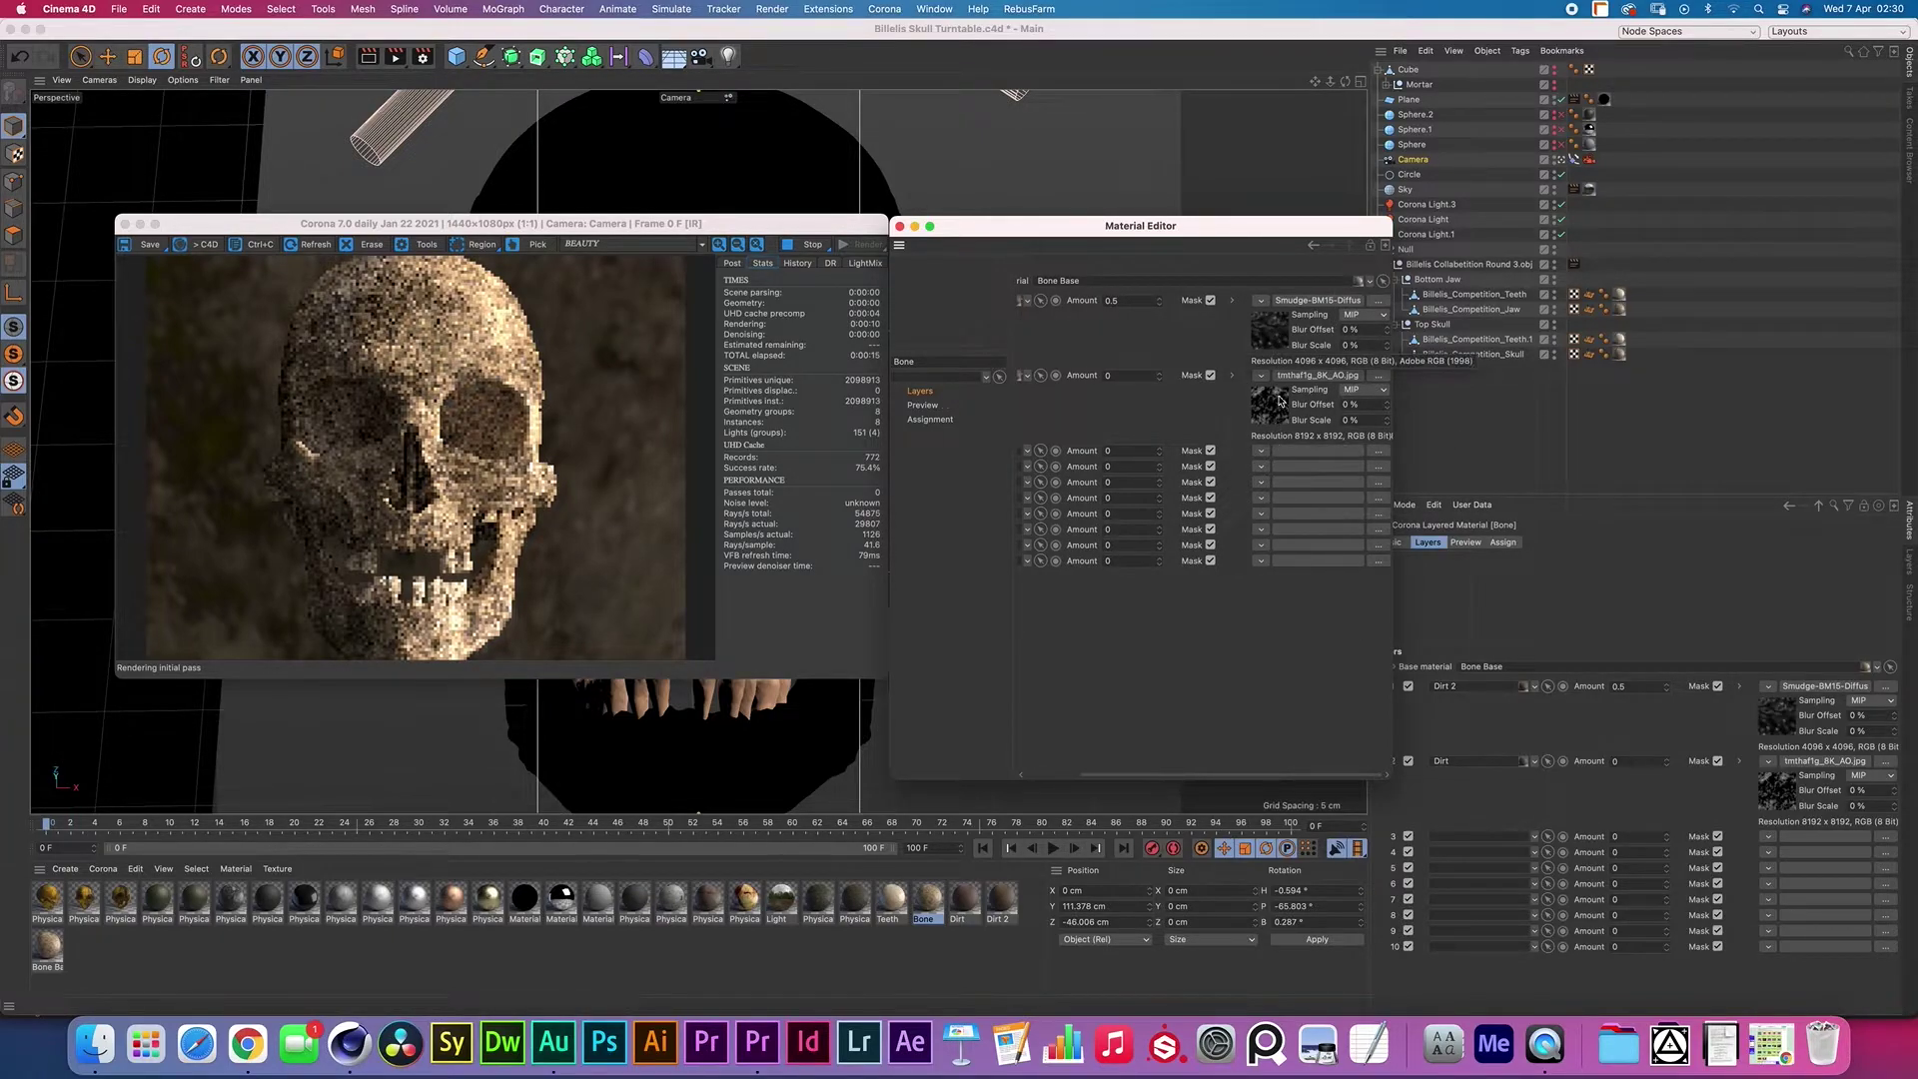
{"action": "scroll", "coordinate": [1166, 775], "scroll_direction": "left", "scroll_amount": 3}
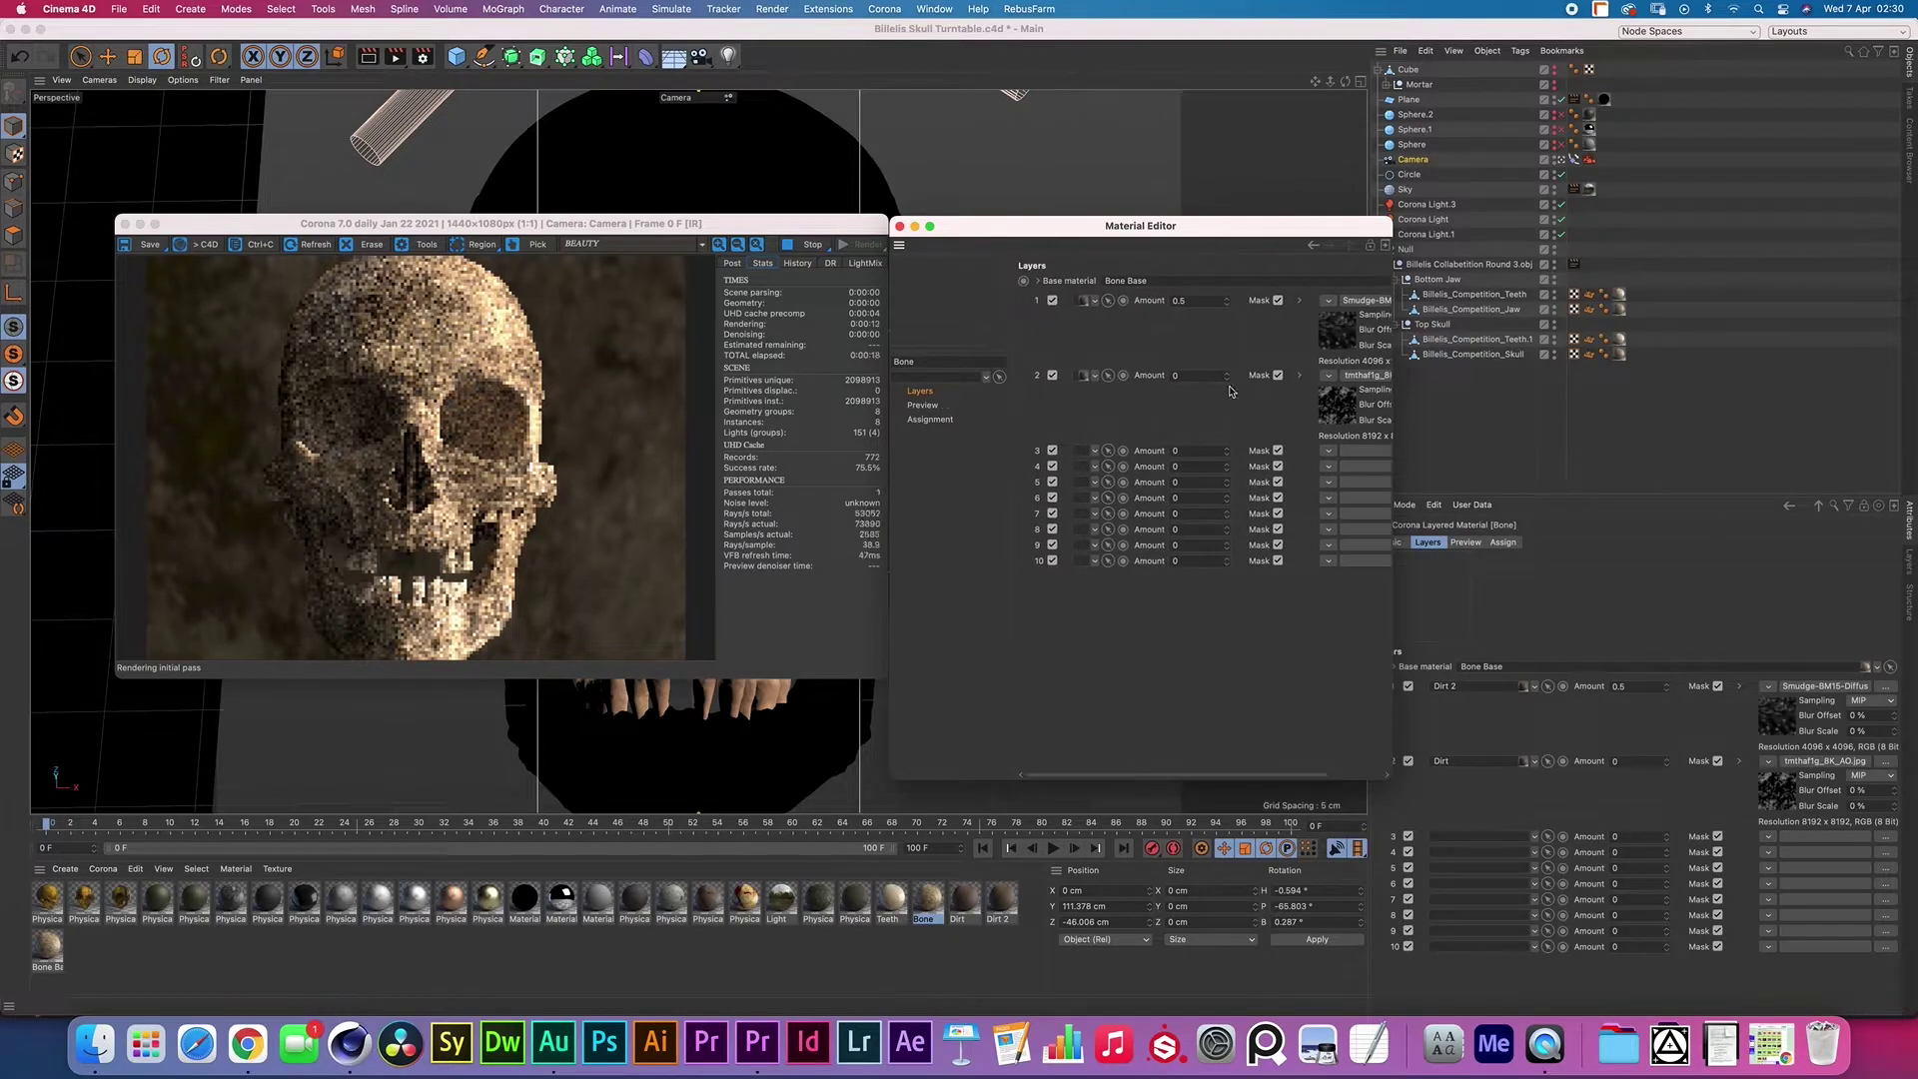
{"action": "left_click", "coordinate": [1199, 376]}
{"action": "left_click", "coordinate": [117, 943]}
Open Bone Base and reveal its colour Layer shader: Noise, Gradient, Bitmap and two Noise layers
{"action": "double_click", "coordinate": [47, 945]}
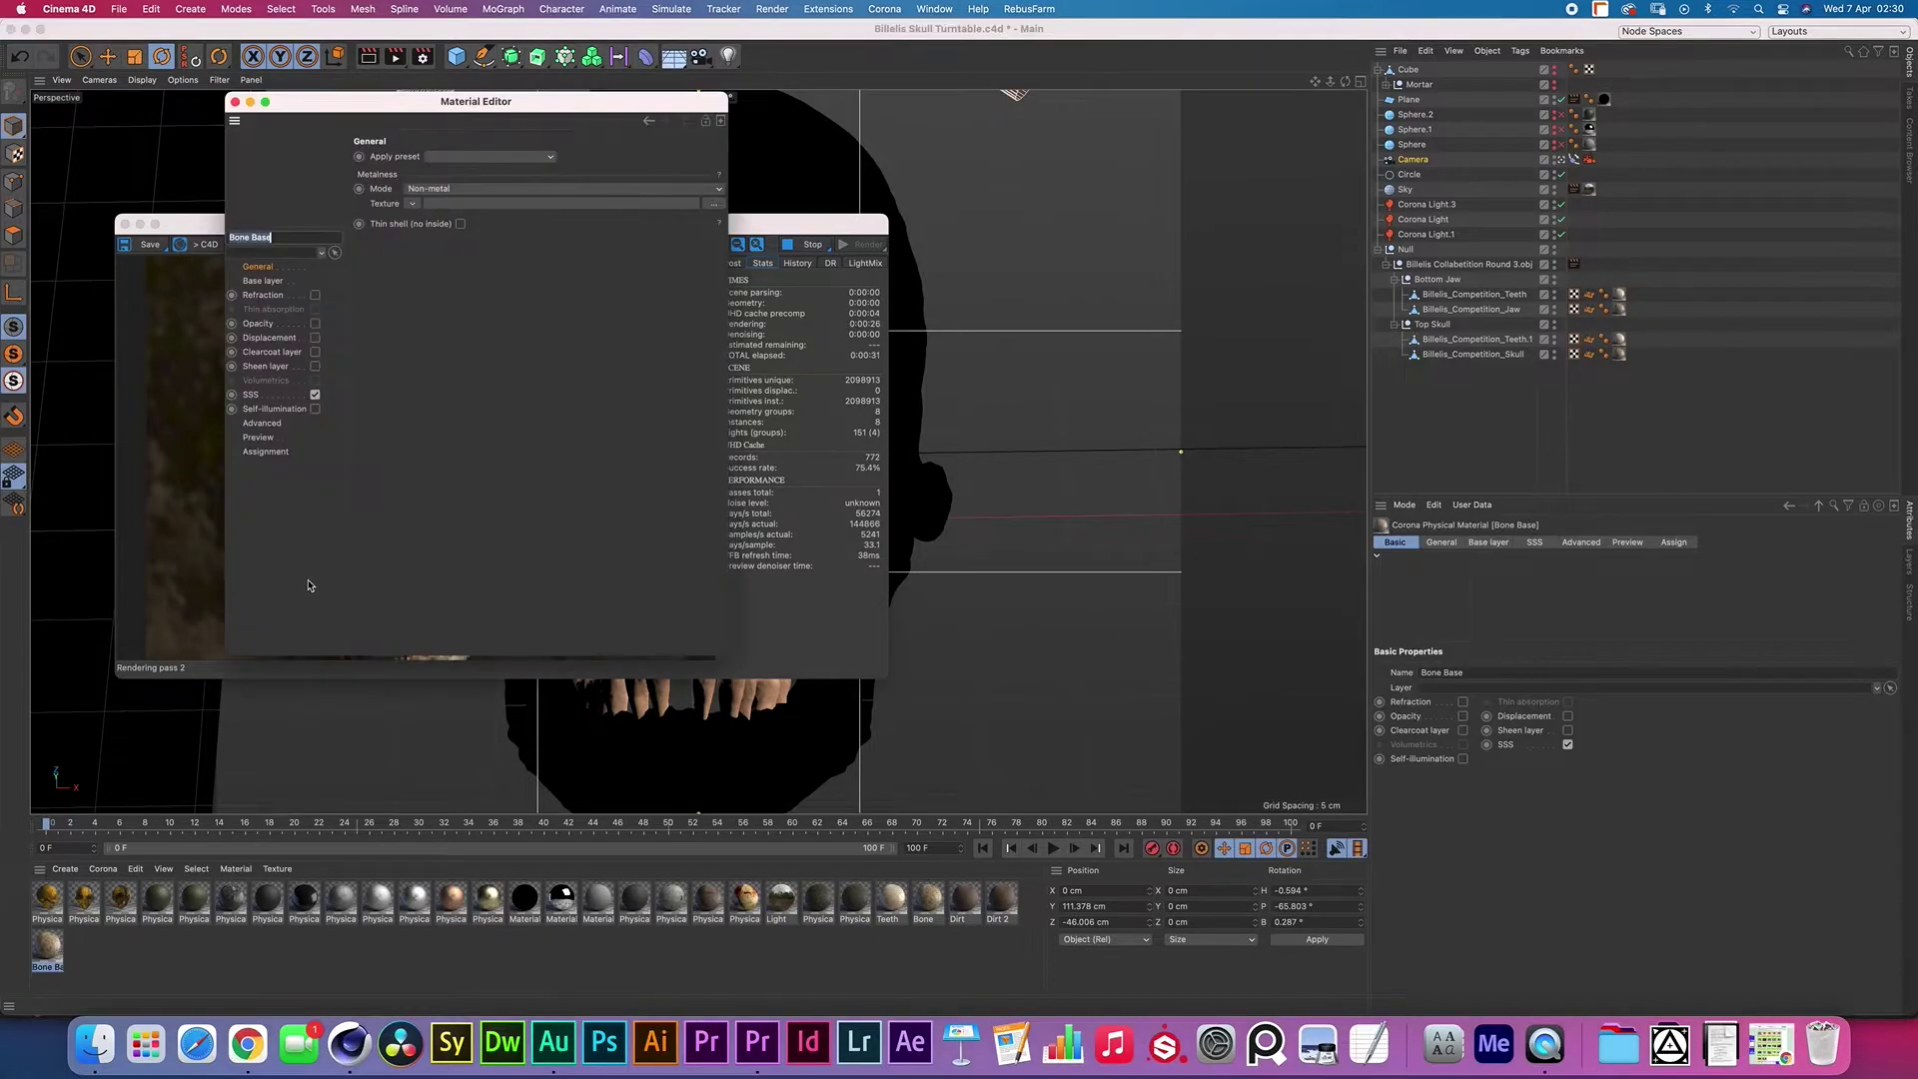
{"action": "left_click_drag", "start_coordinate": [340, 91], "coordinate": [996, 234]}
{"action": "left_click", "coordinate": [927, 403]}
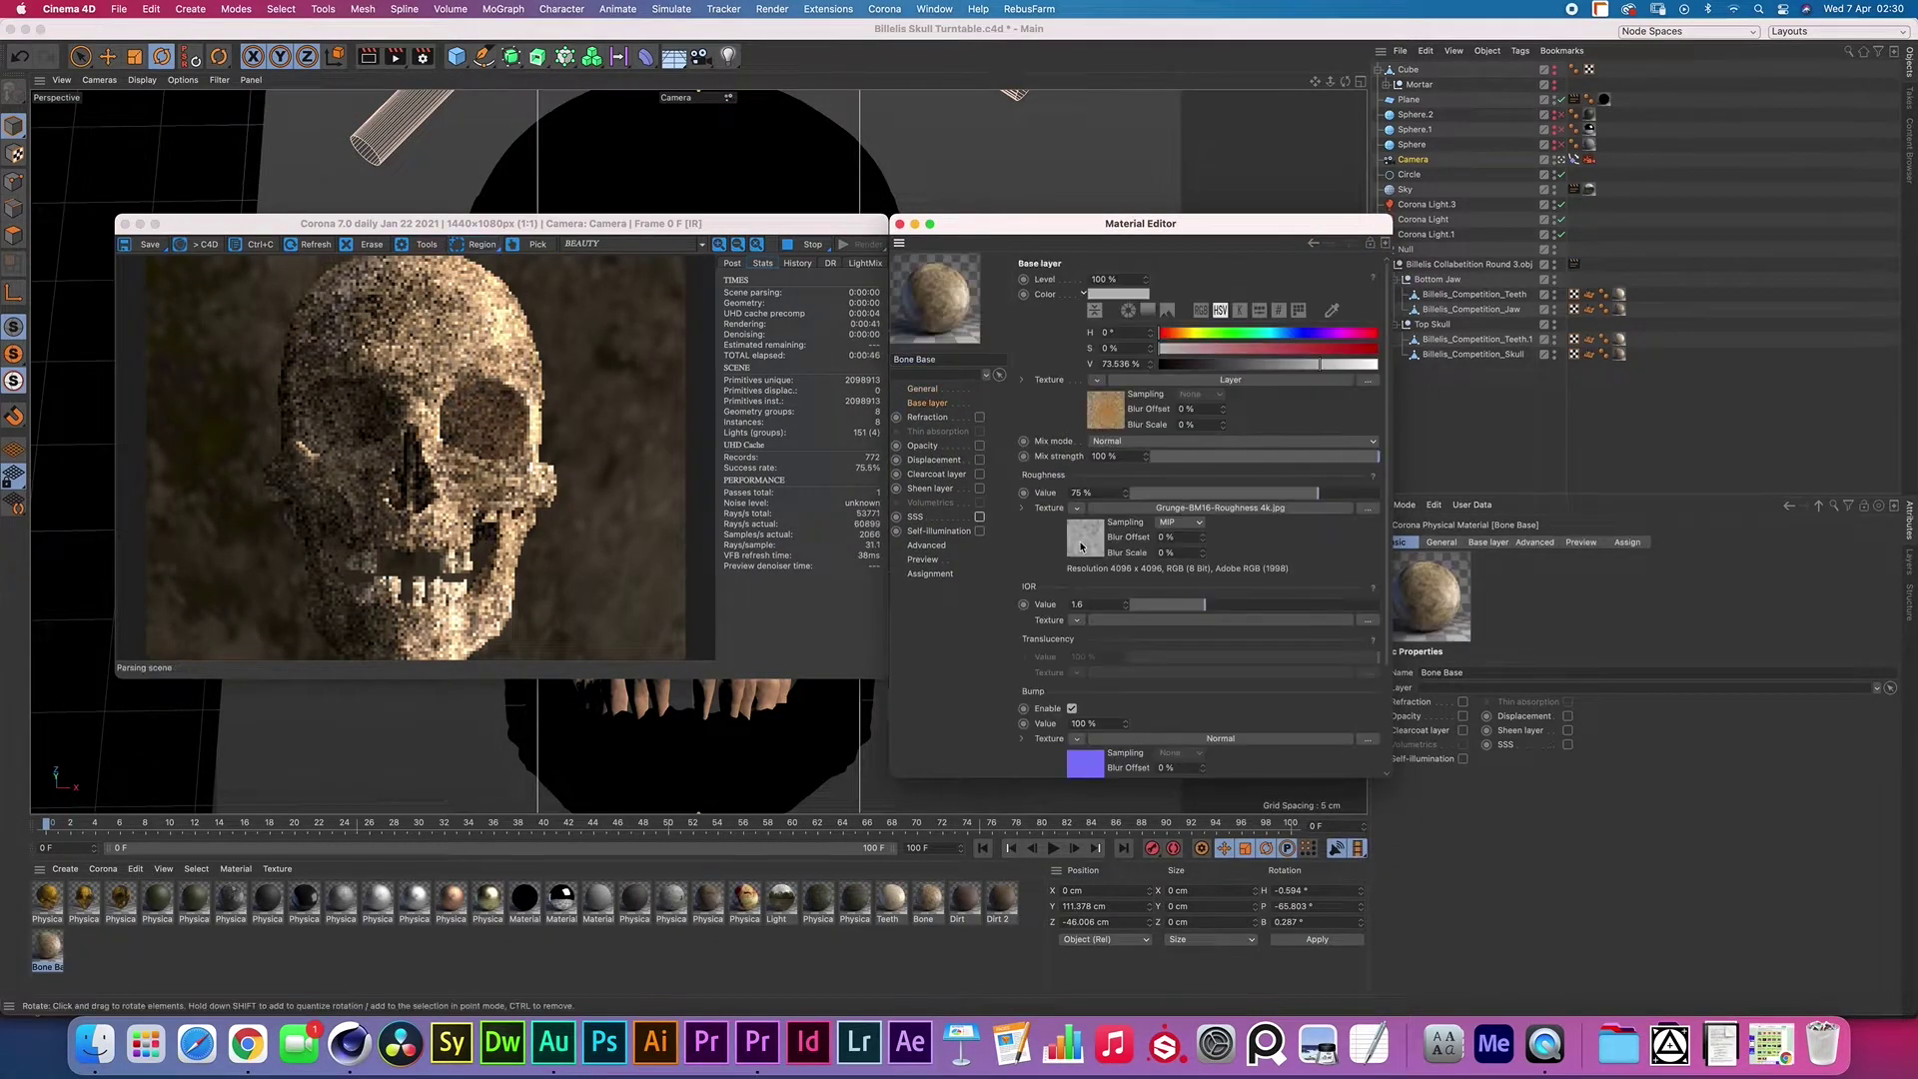
{"action": "left_click", "coordinate": [980, 516]}
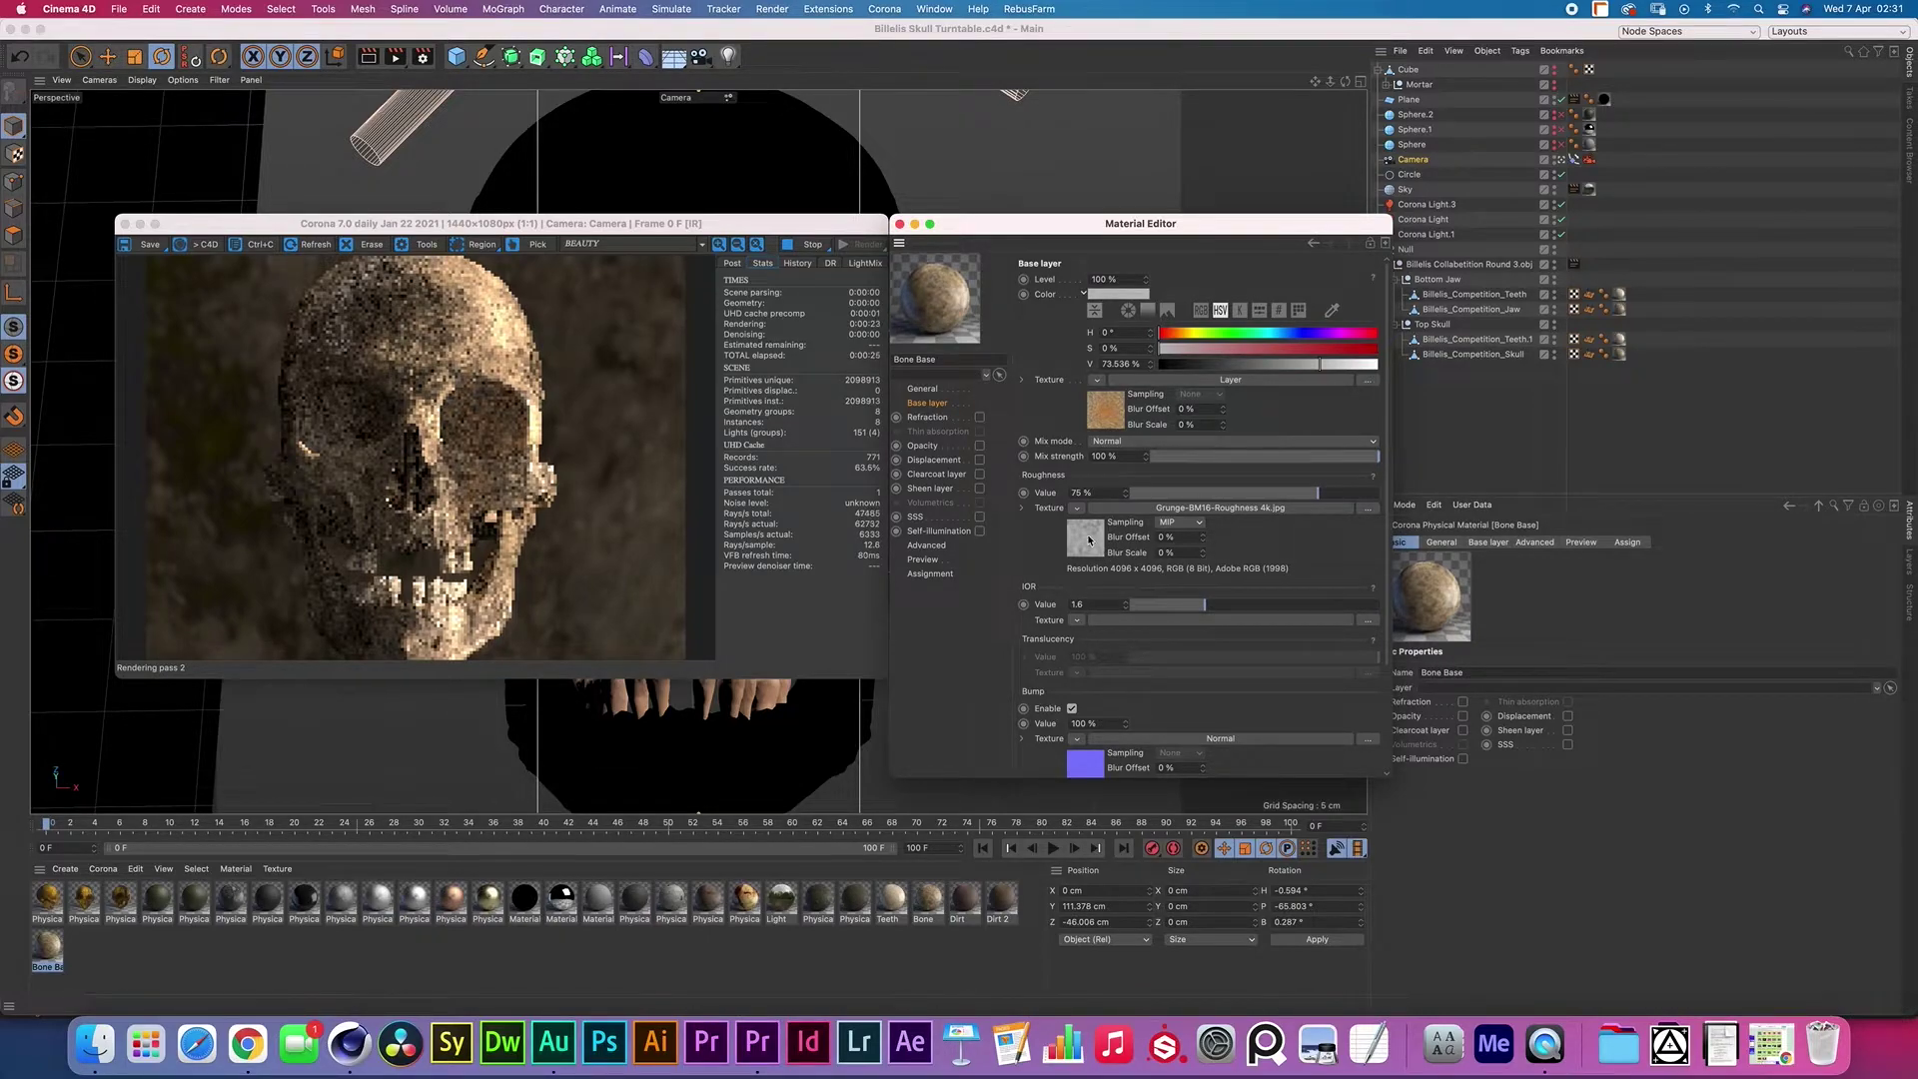
{"action": "scroll", "coordinate": [1044, 564], "scroll_direction": "down", "scroll_amount": 1}
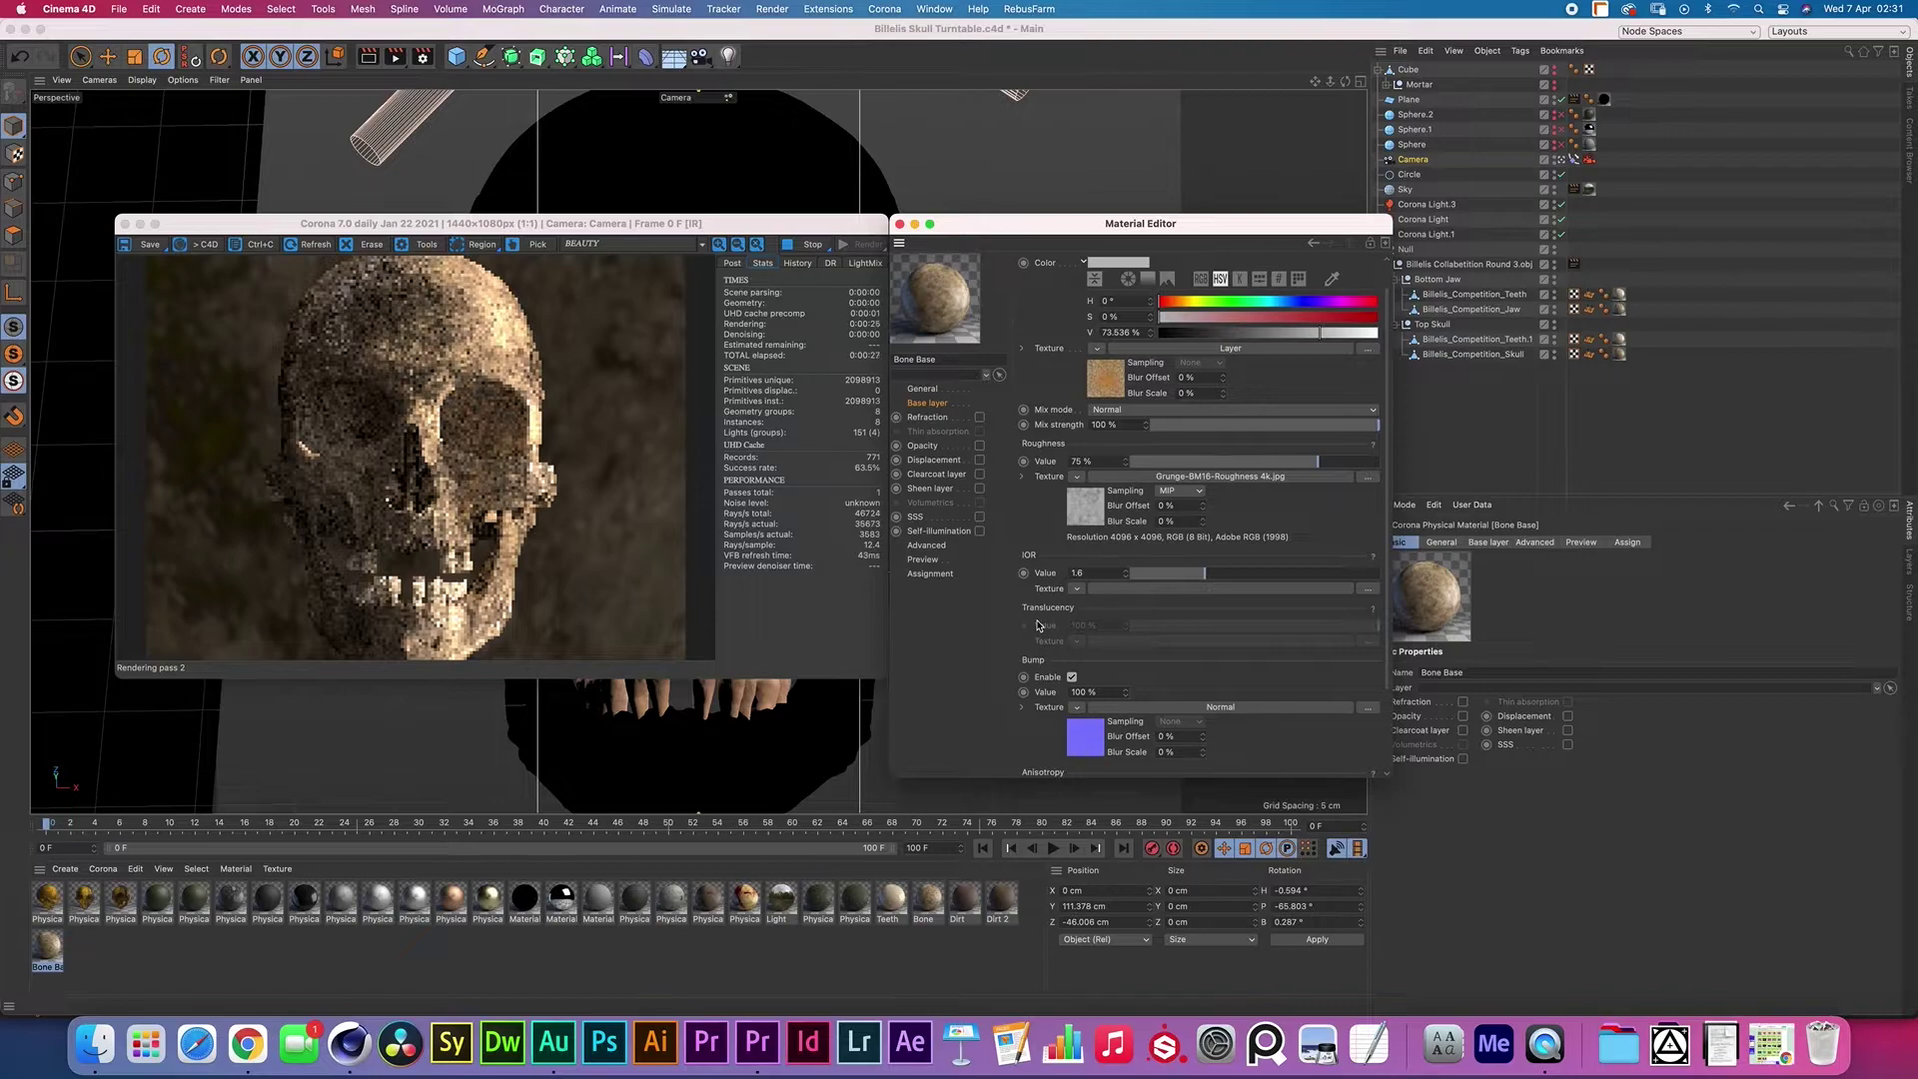
{"action": "scroll", "coordinate": [1039, 625], "scroll_direction": "down", "scroll_amount": 2}
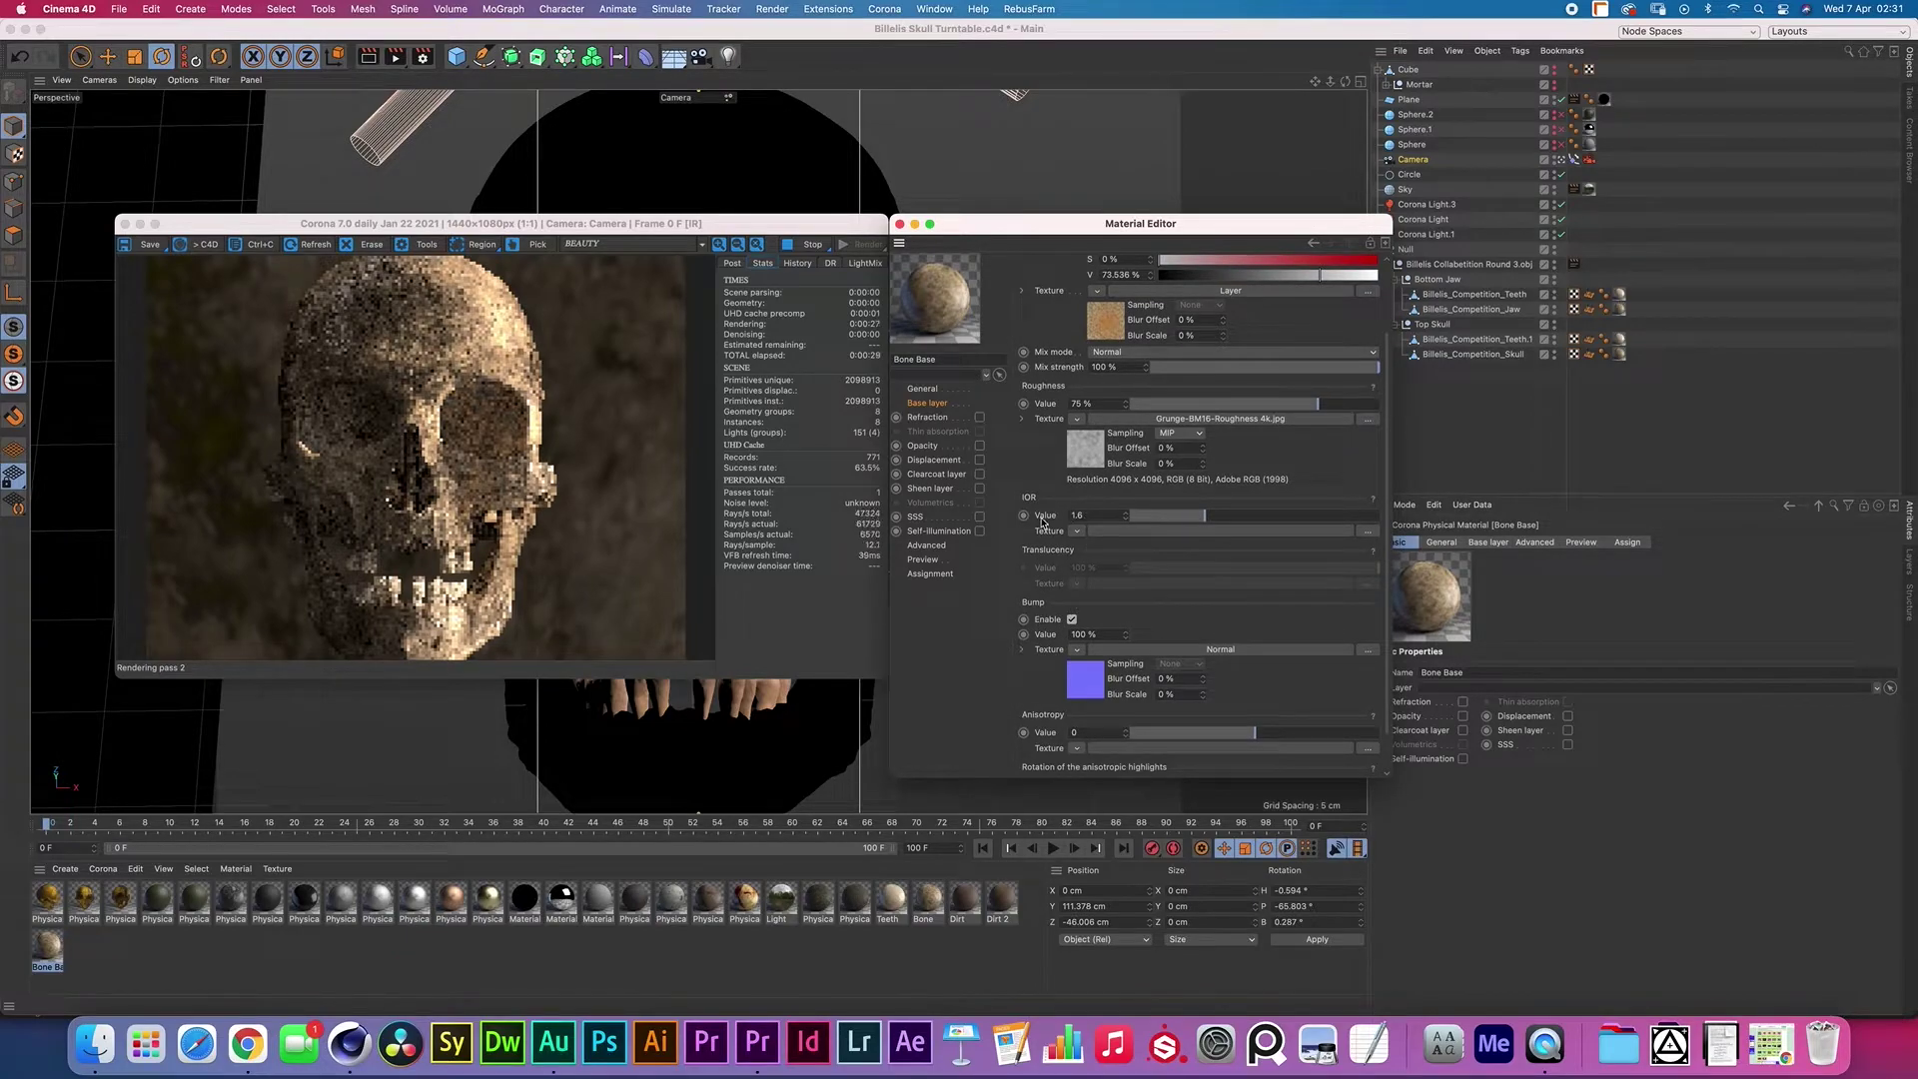
{"action": "scroll", "coordinate": [1044, 525], "scroll_direction": "up", "scroll_amount": 3}
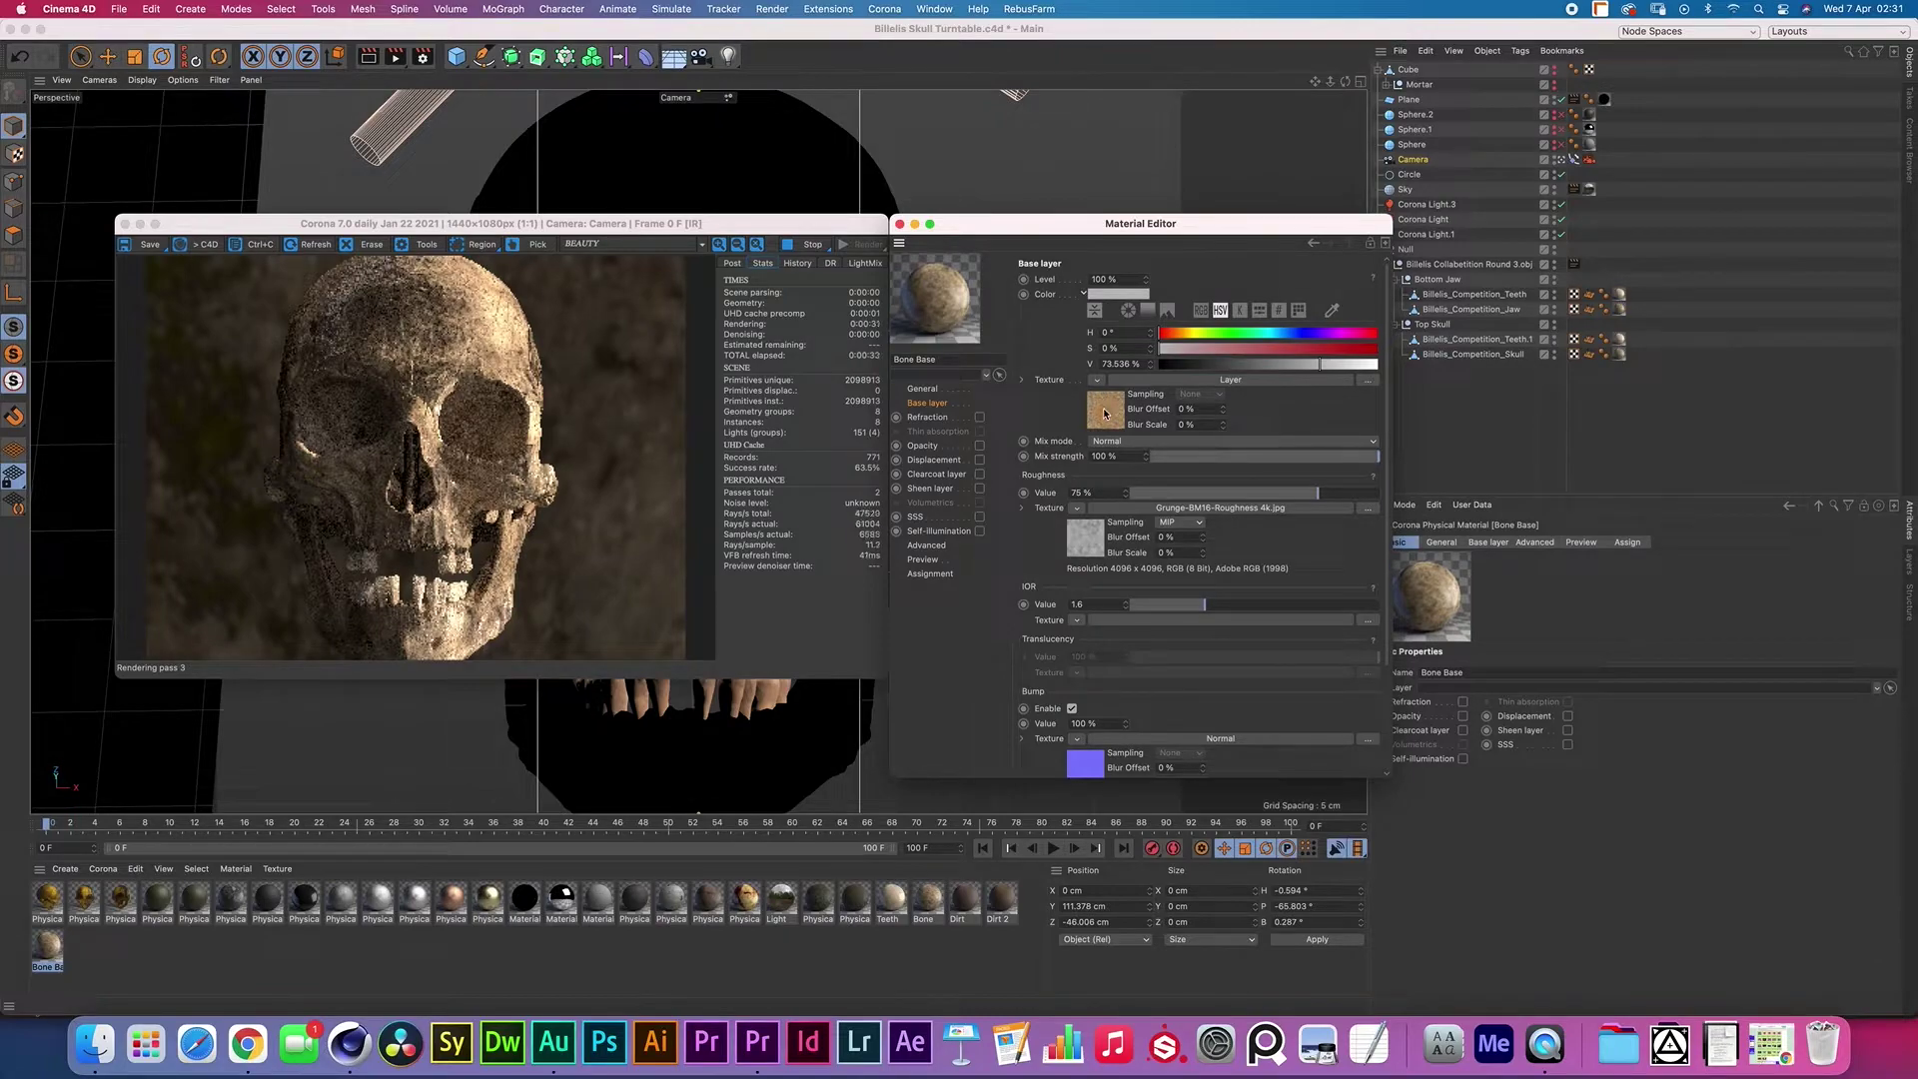
{"action": "left_click", "coordinate": [1105, 412]}
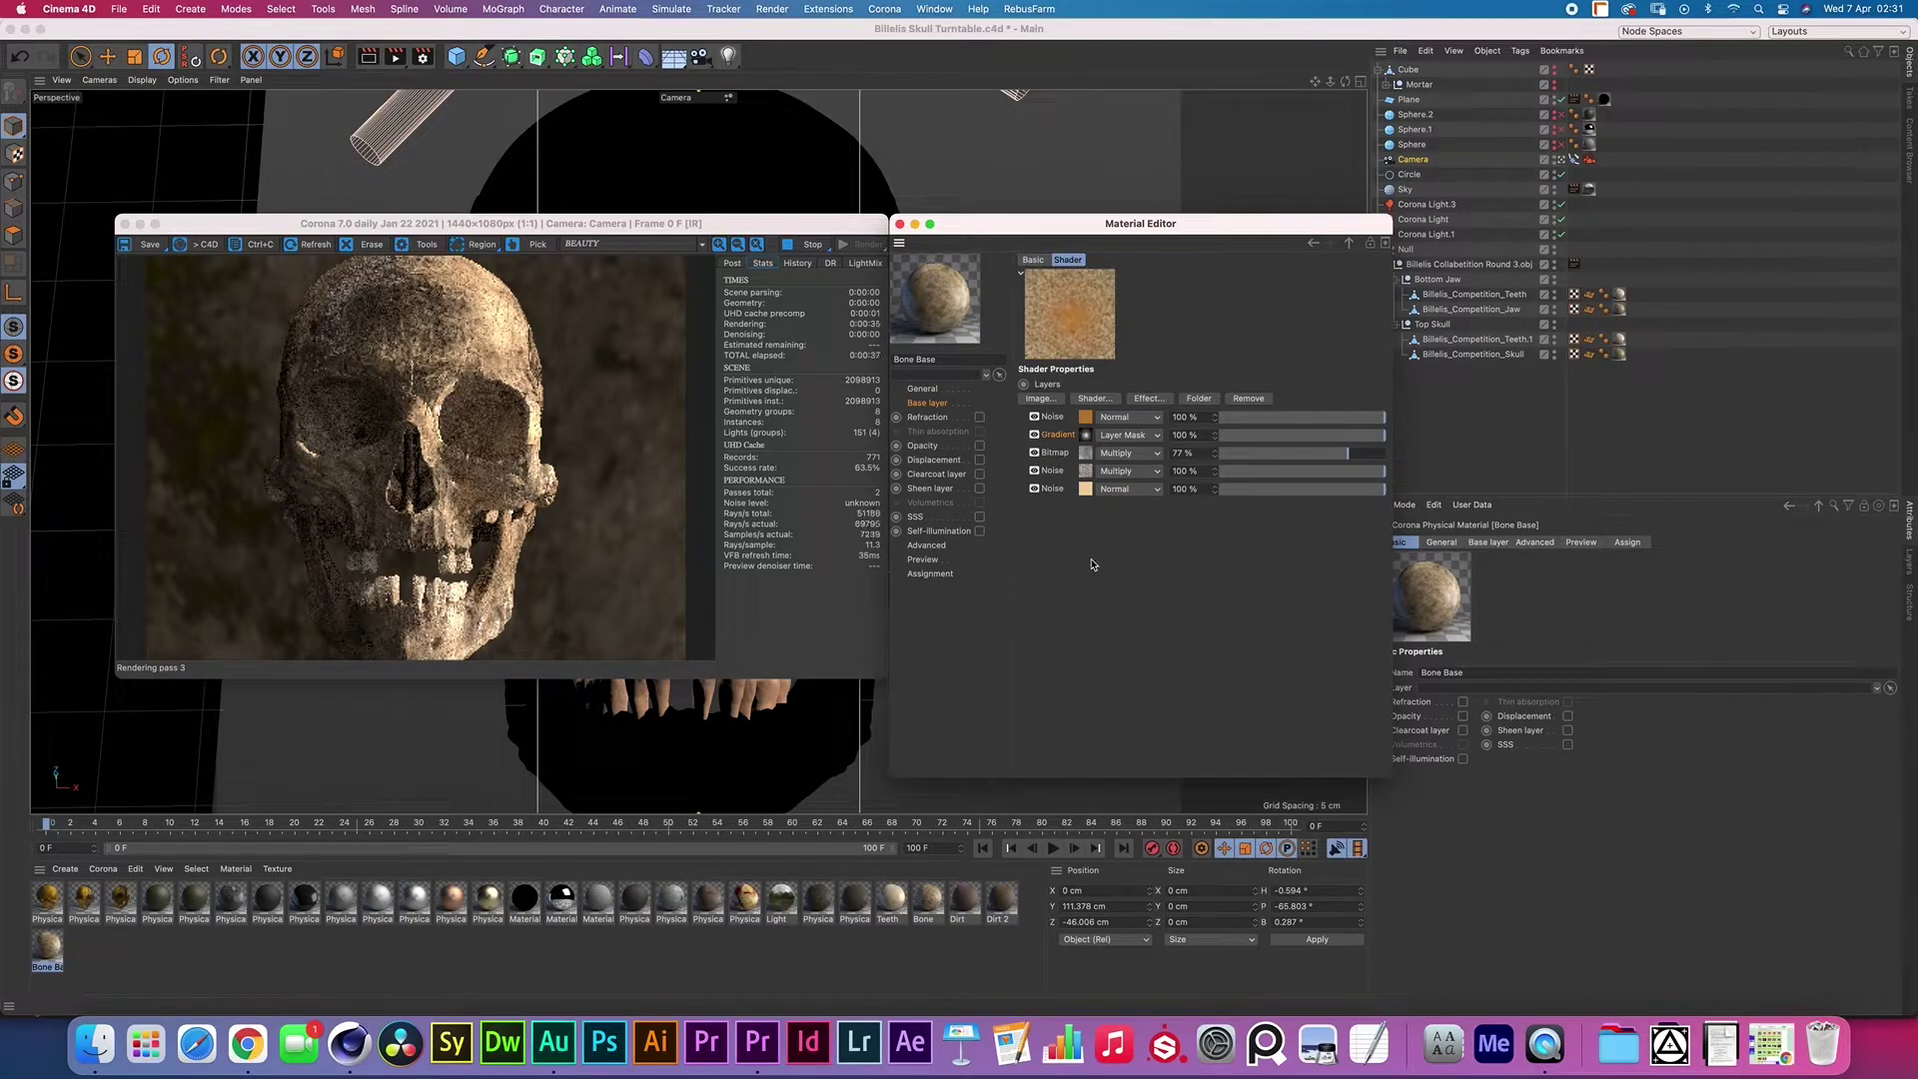
Inspect Bone Base's FBM Noise colour layer, leaving its second colour unchanged
{"action": "left_click", "coordinate": [1088, 492]}
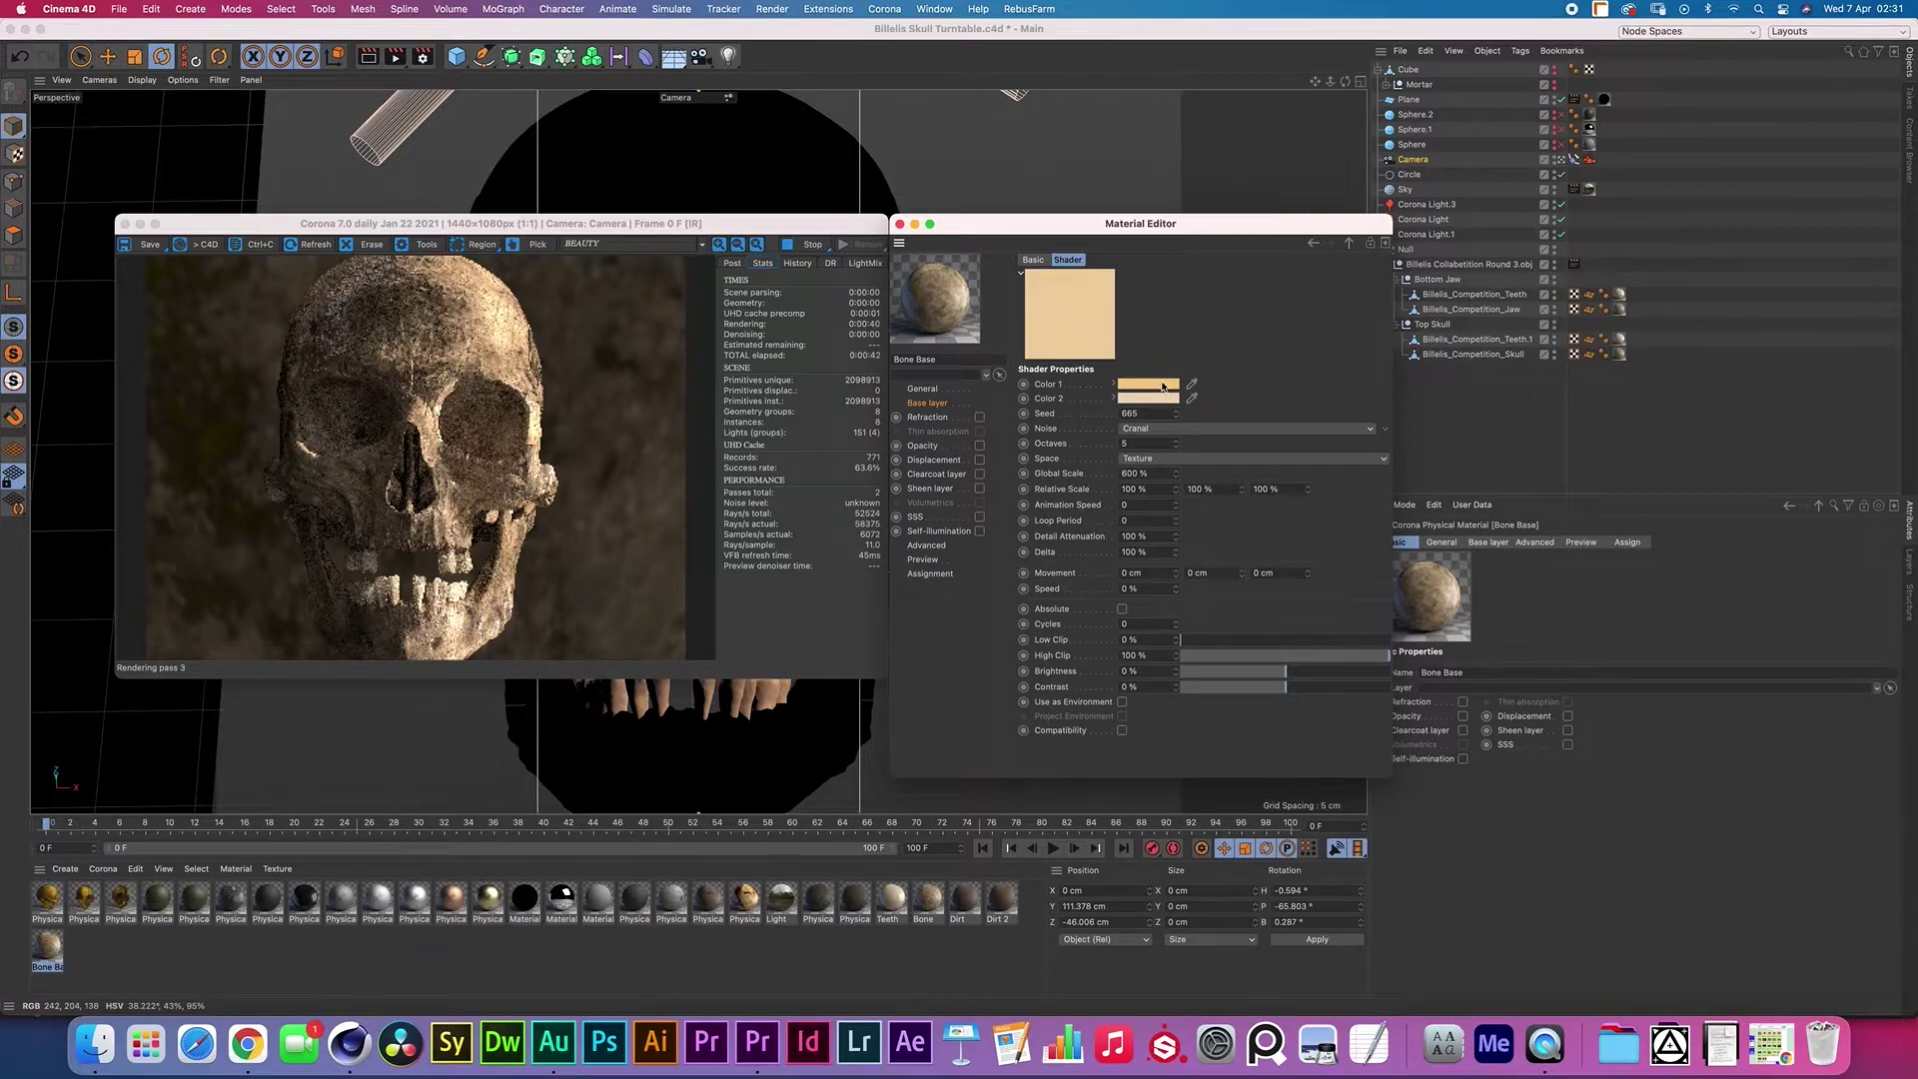
{"action": "left_click", "coordinate": [1345, 244]}
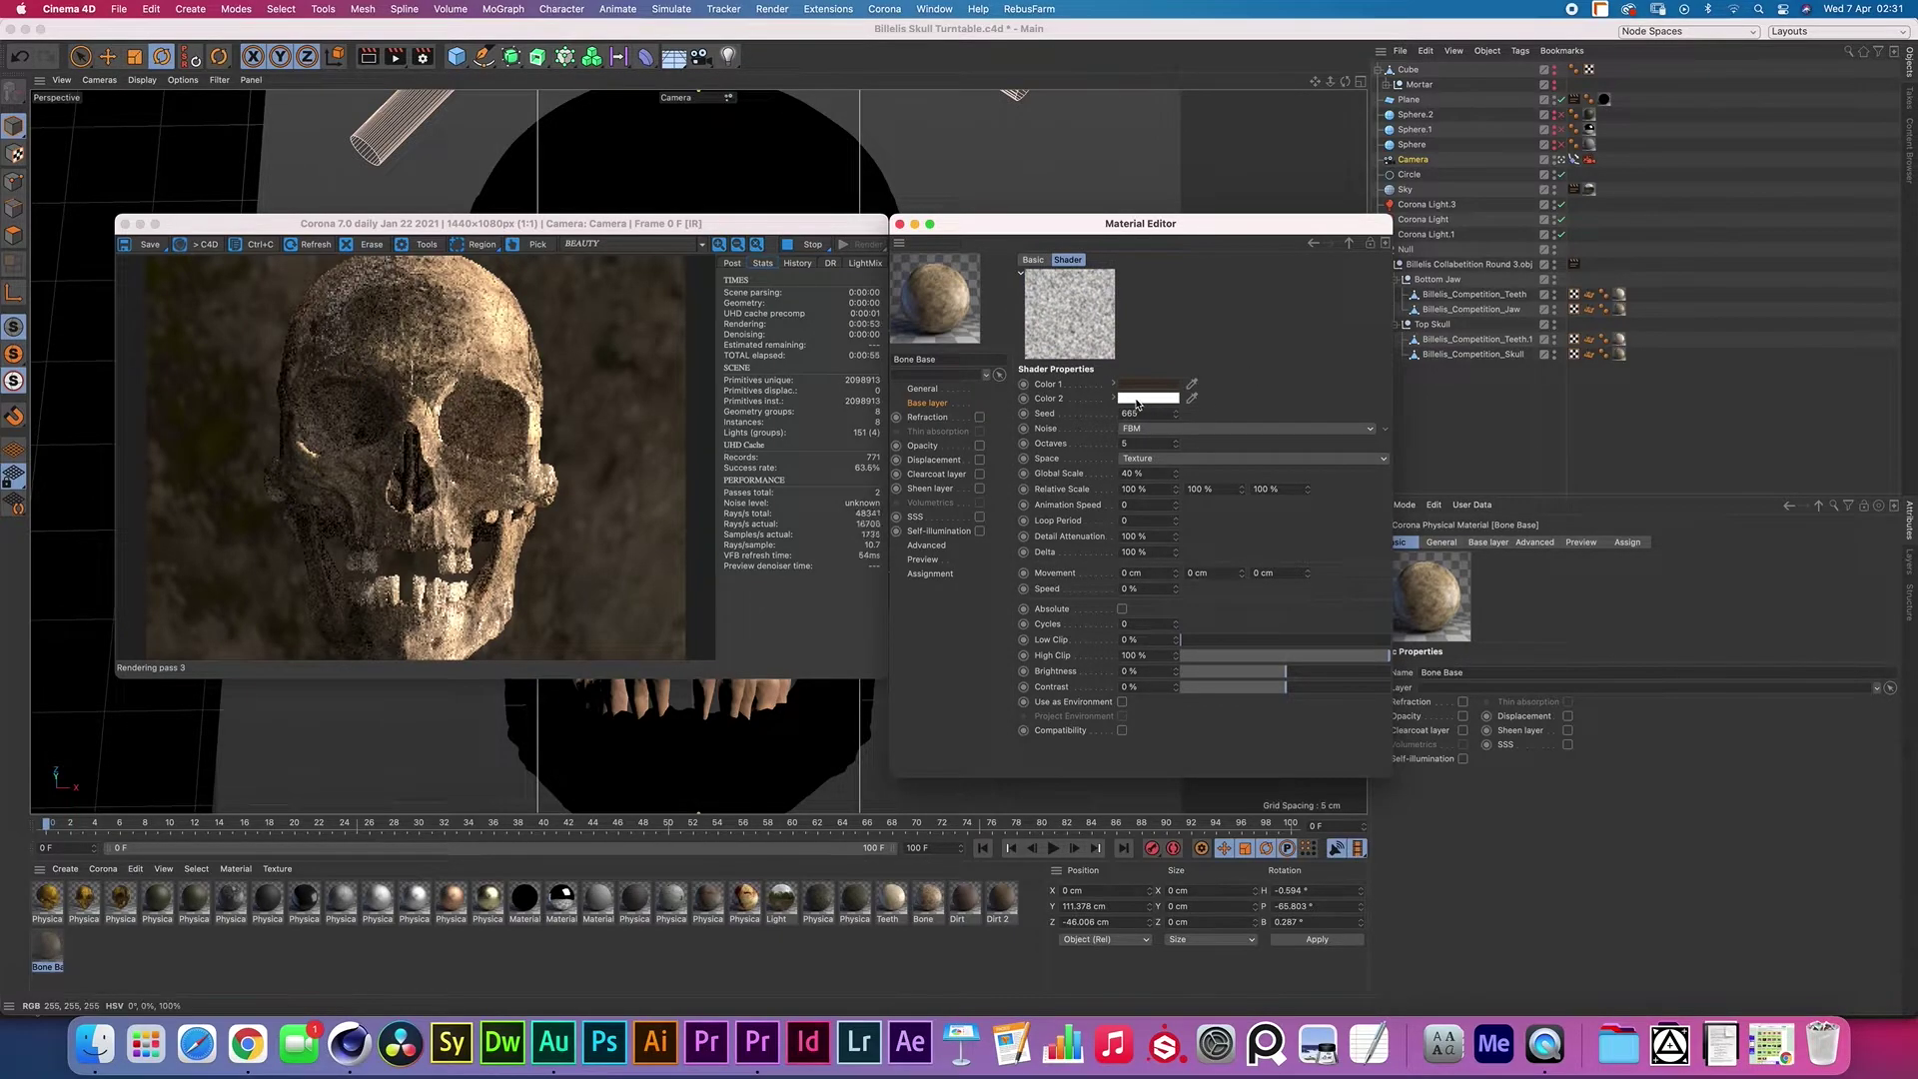
{"action": "left_click", "coordinate": [1149, 400]}
{"action": "left_click", "coordinate": [1162, 455]}
{"action": "left_click", "coordinate": [1350, 243]}
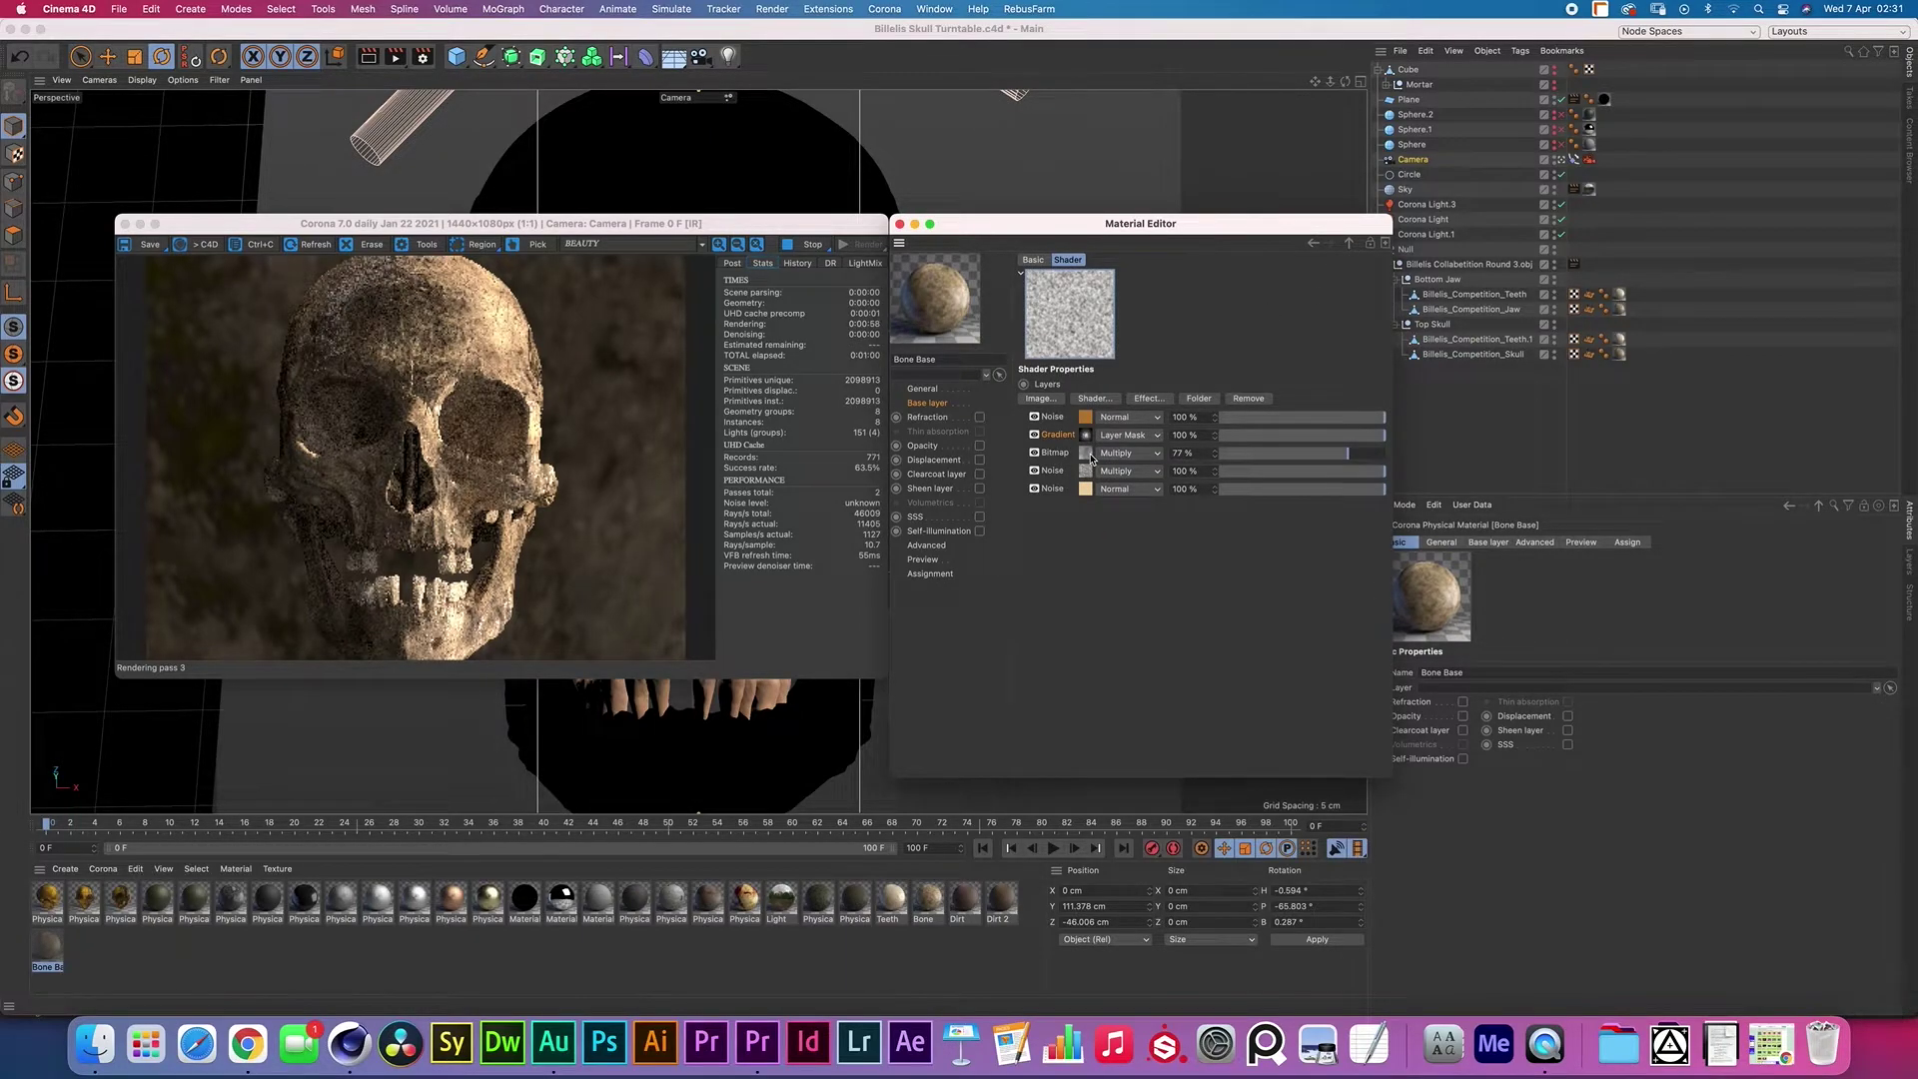
Inspect the 77% multiplied Bitmap layer and the Cranal Noise layer
{"action": "left_click", "coordinate": [1088, 455]}
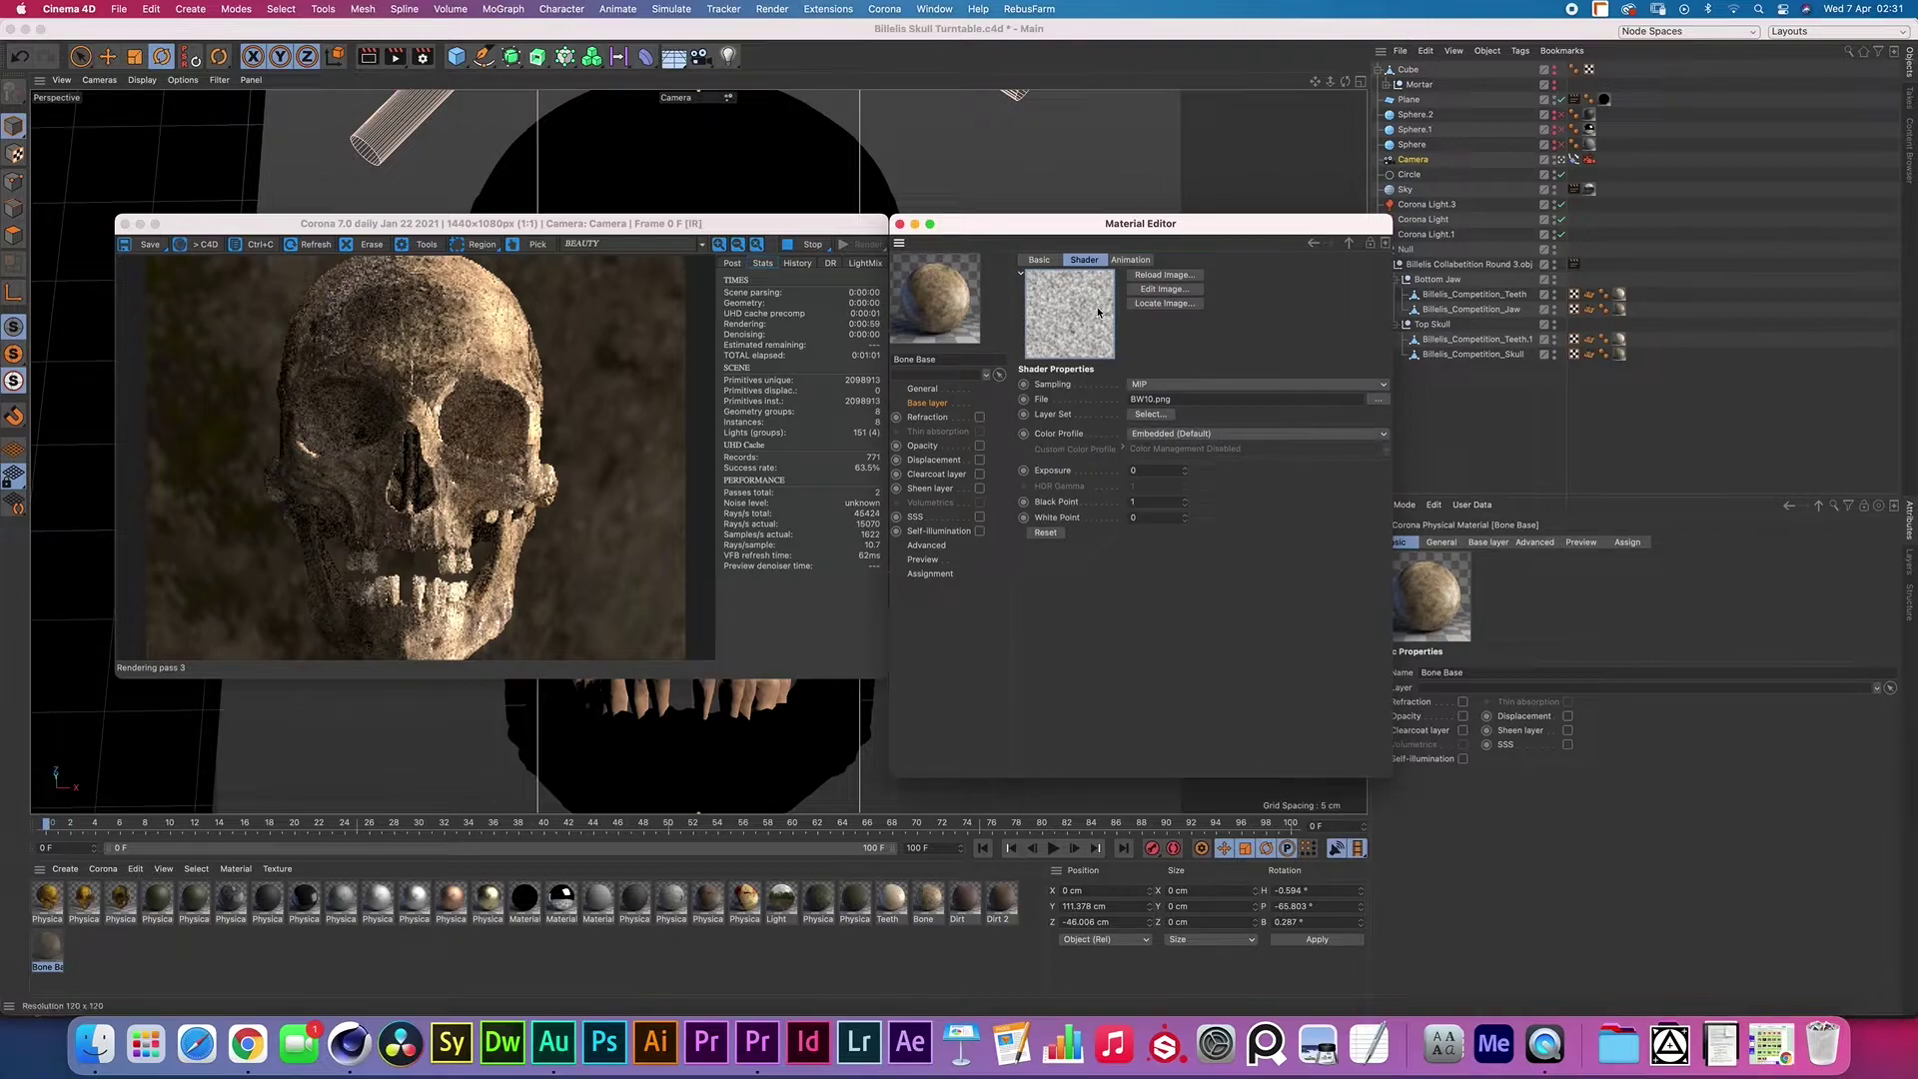
{"action": "left_click", "coordinate": [1350, 244]}
{"action": "left_click", "coordinate": [1076, 432]}
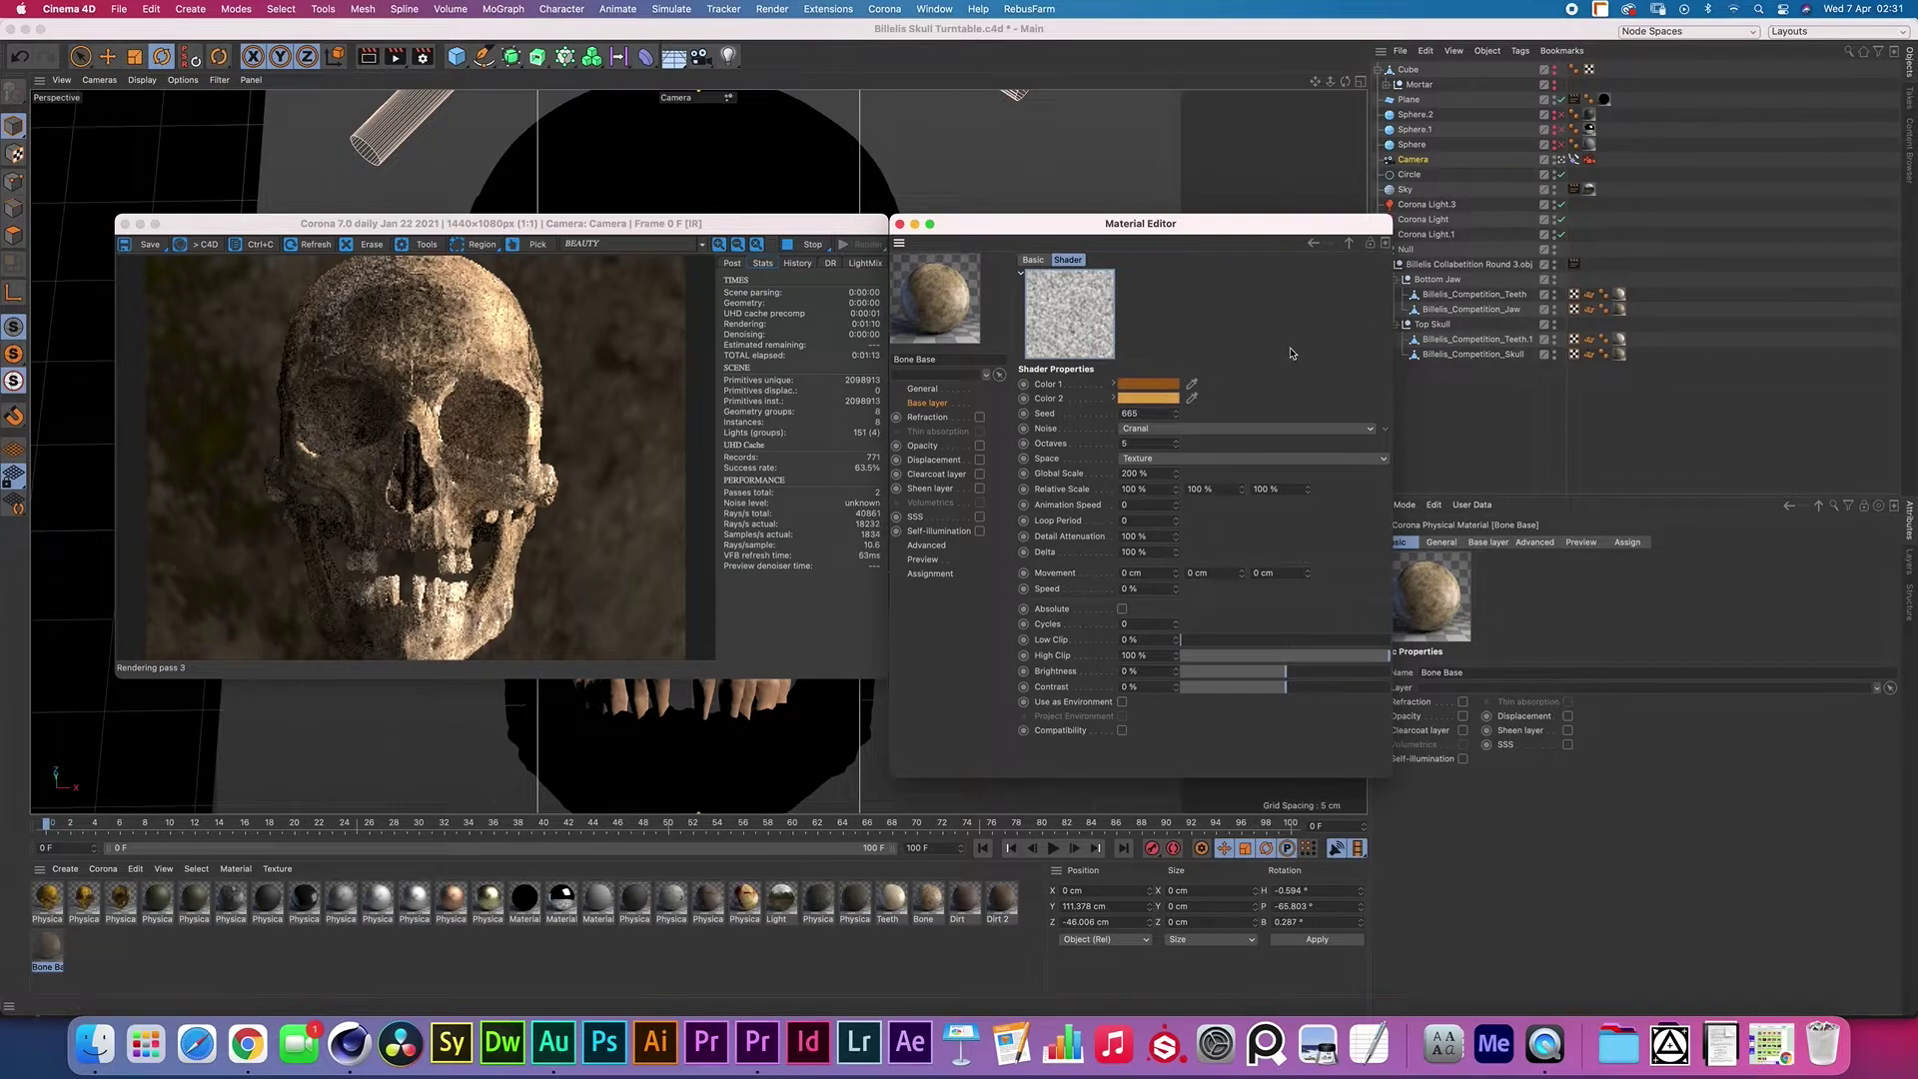
{"action": "left_click", "coordinate": [1350, 244]}
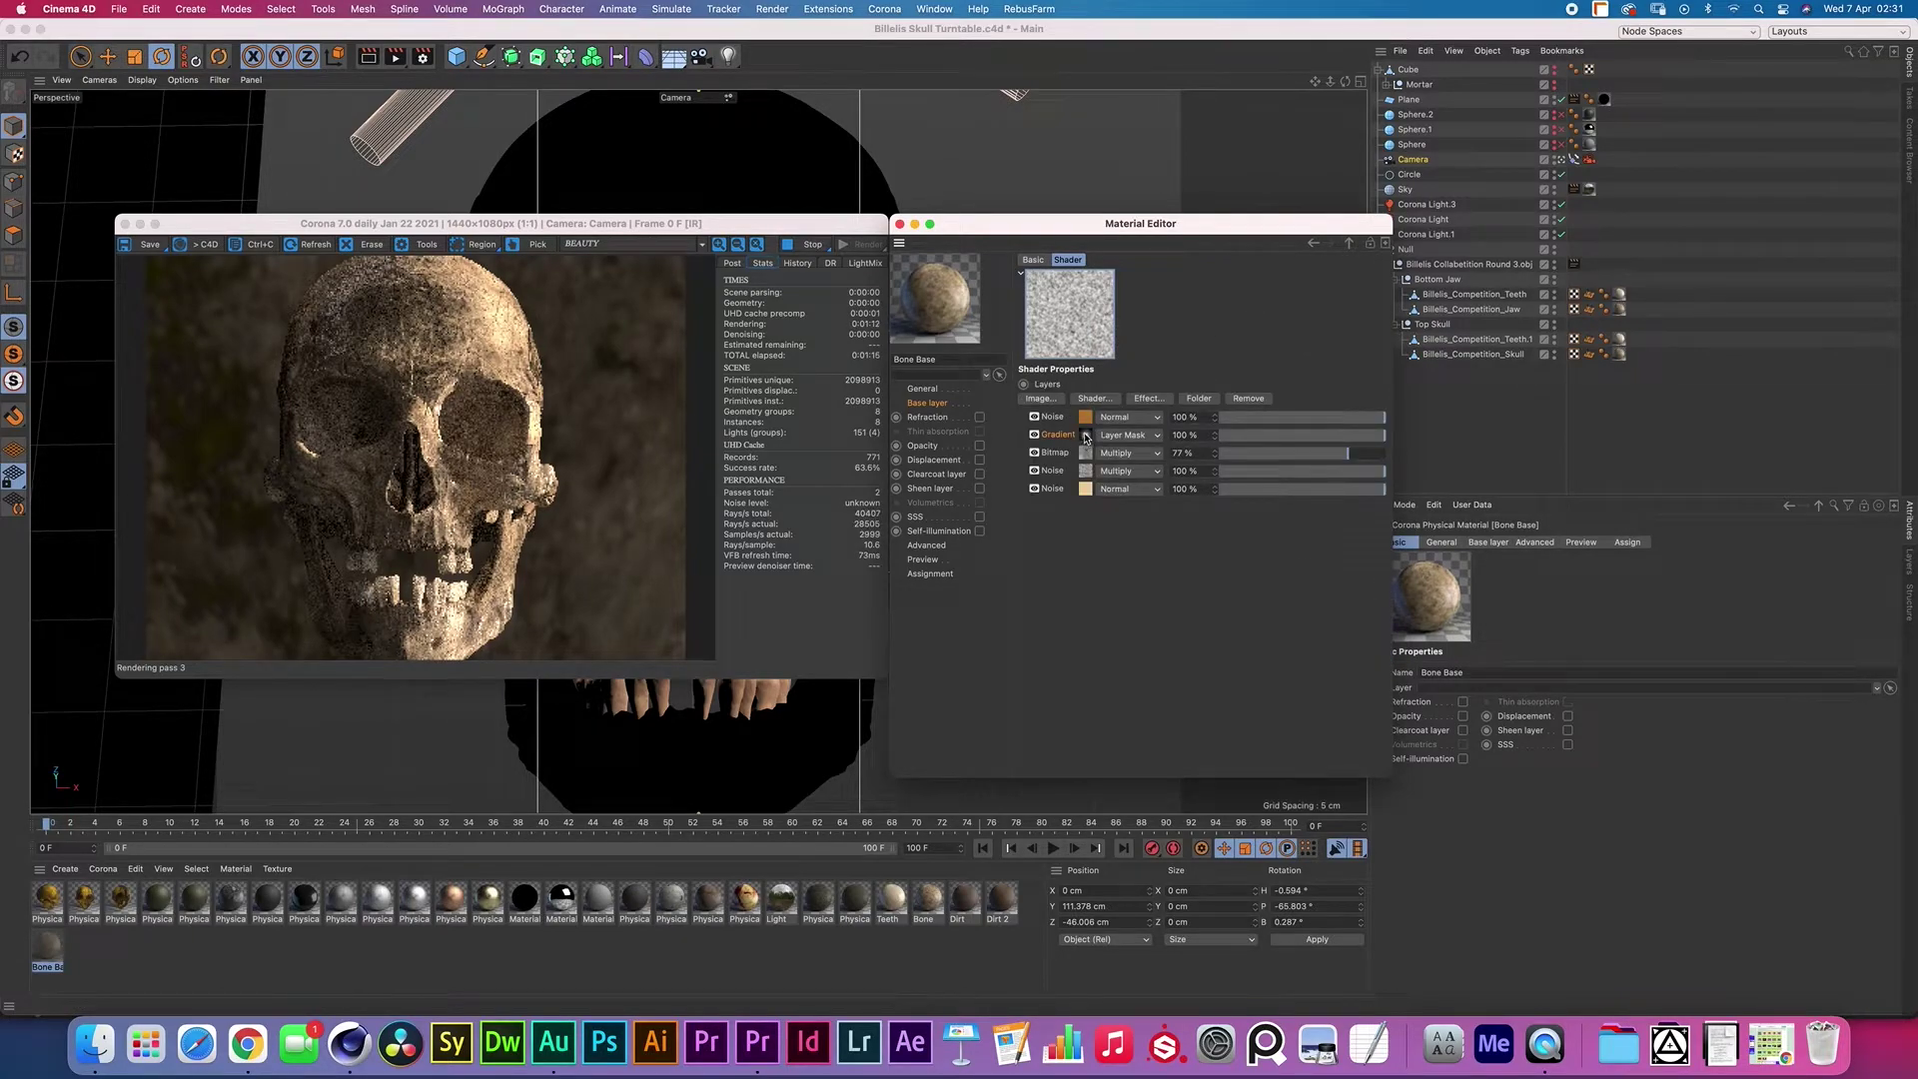
Check the Gradient layer, keeping type 3D - Spherical and blend mode Layer Mask
{"action": "left_click", "coordinate": [1086, 442]}
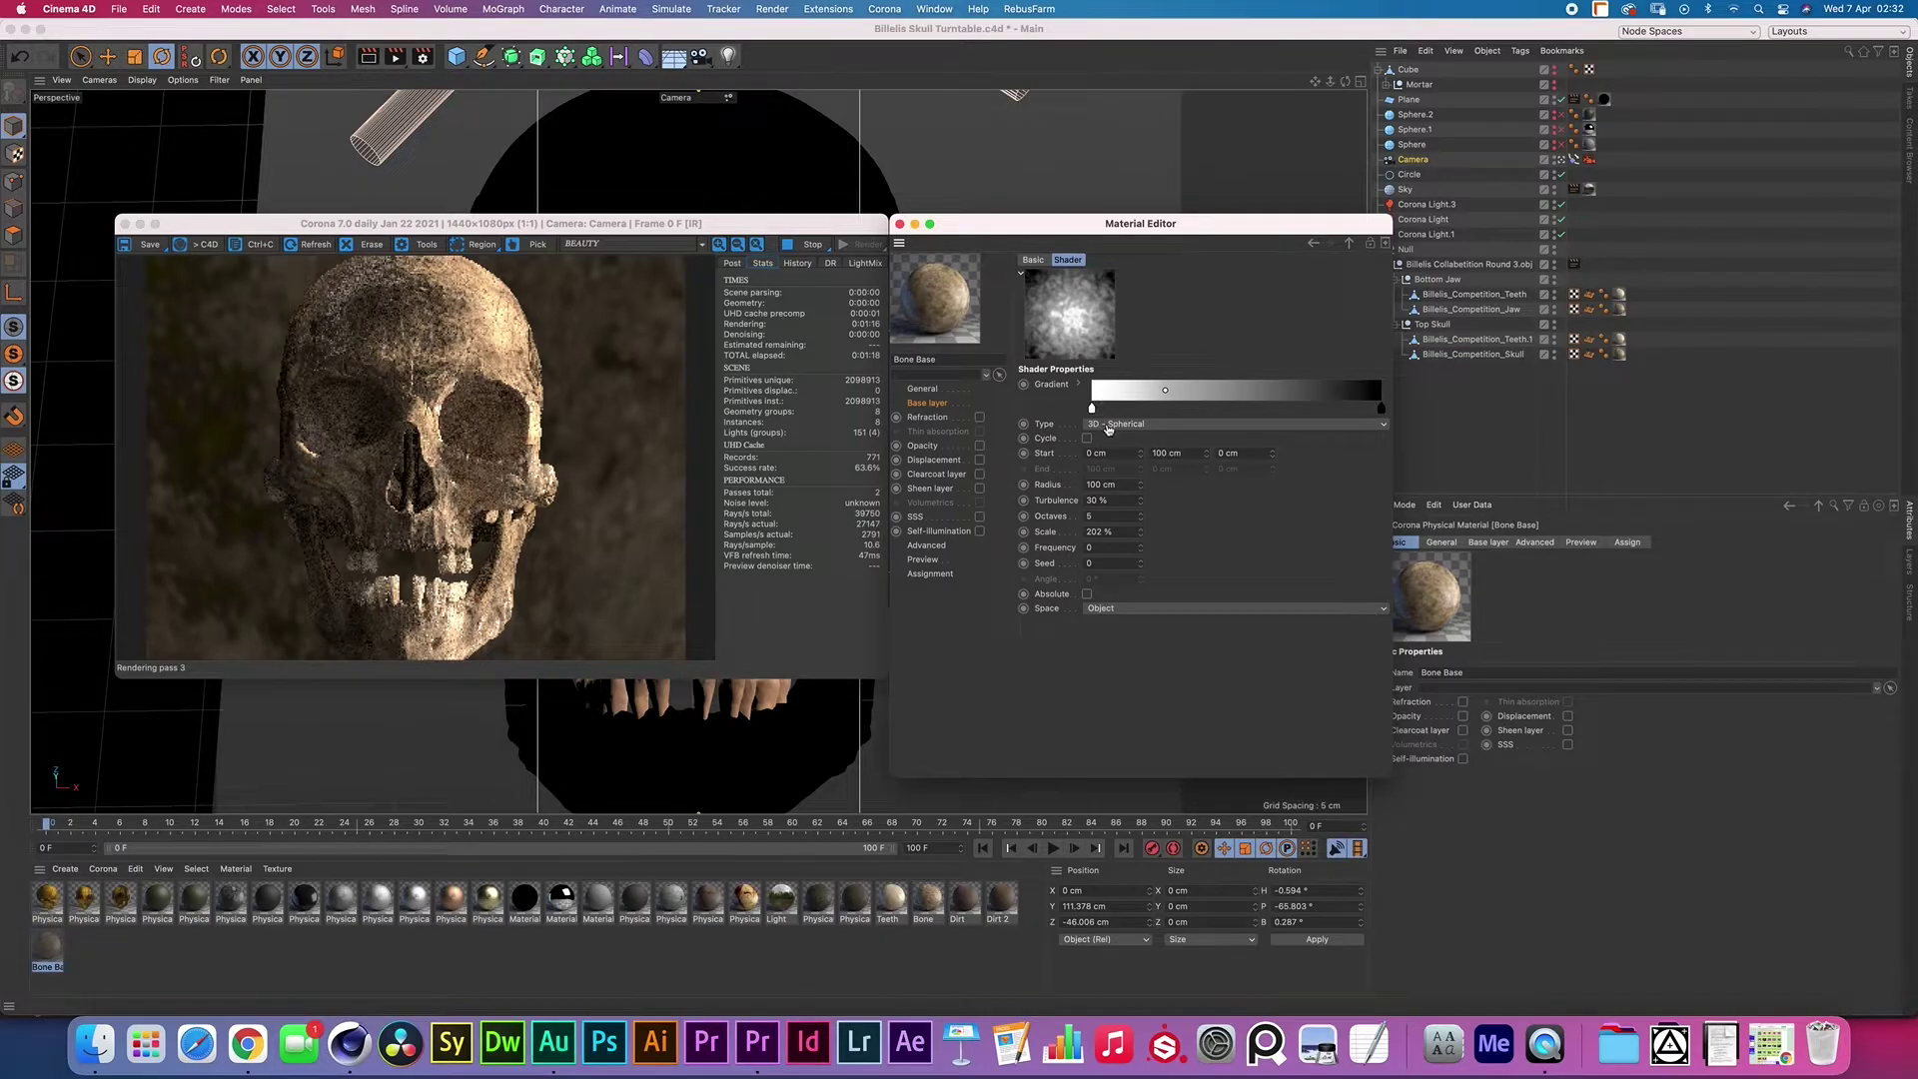
{"action": "left_click", "coordinate": [1108, 424]}
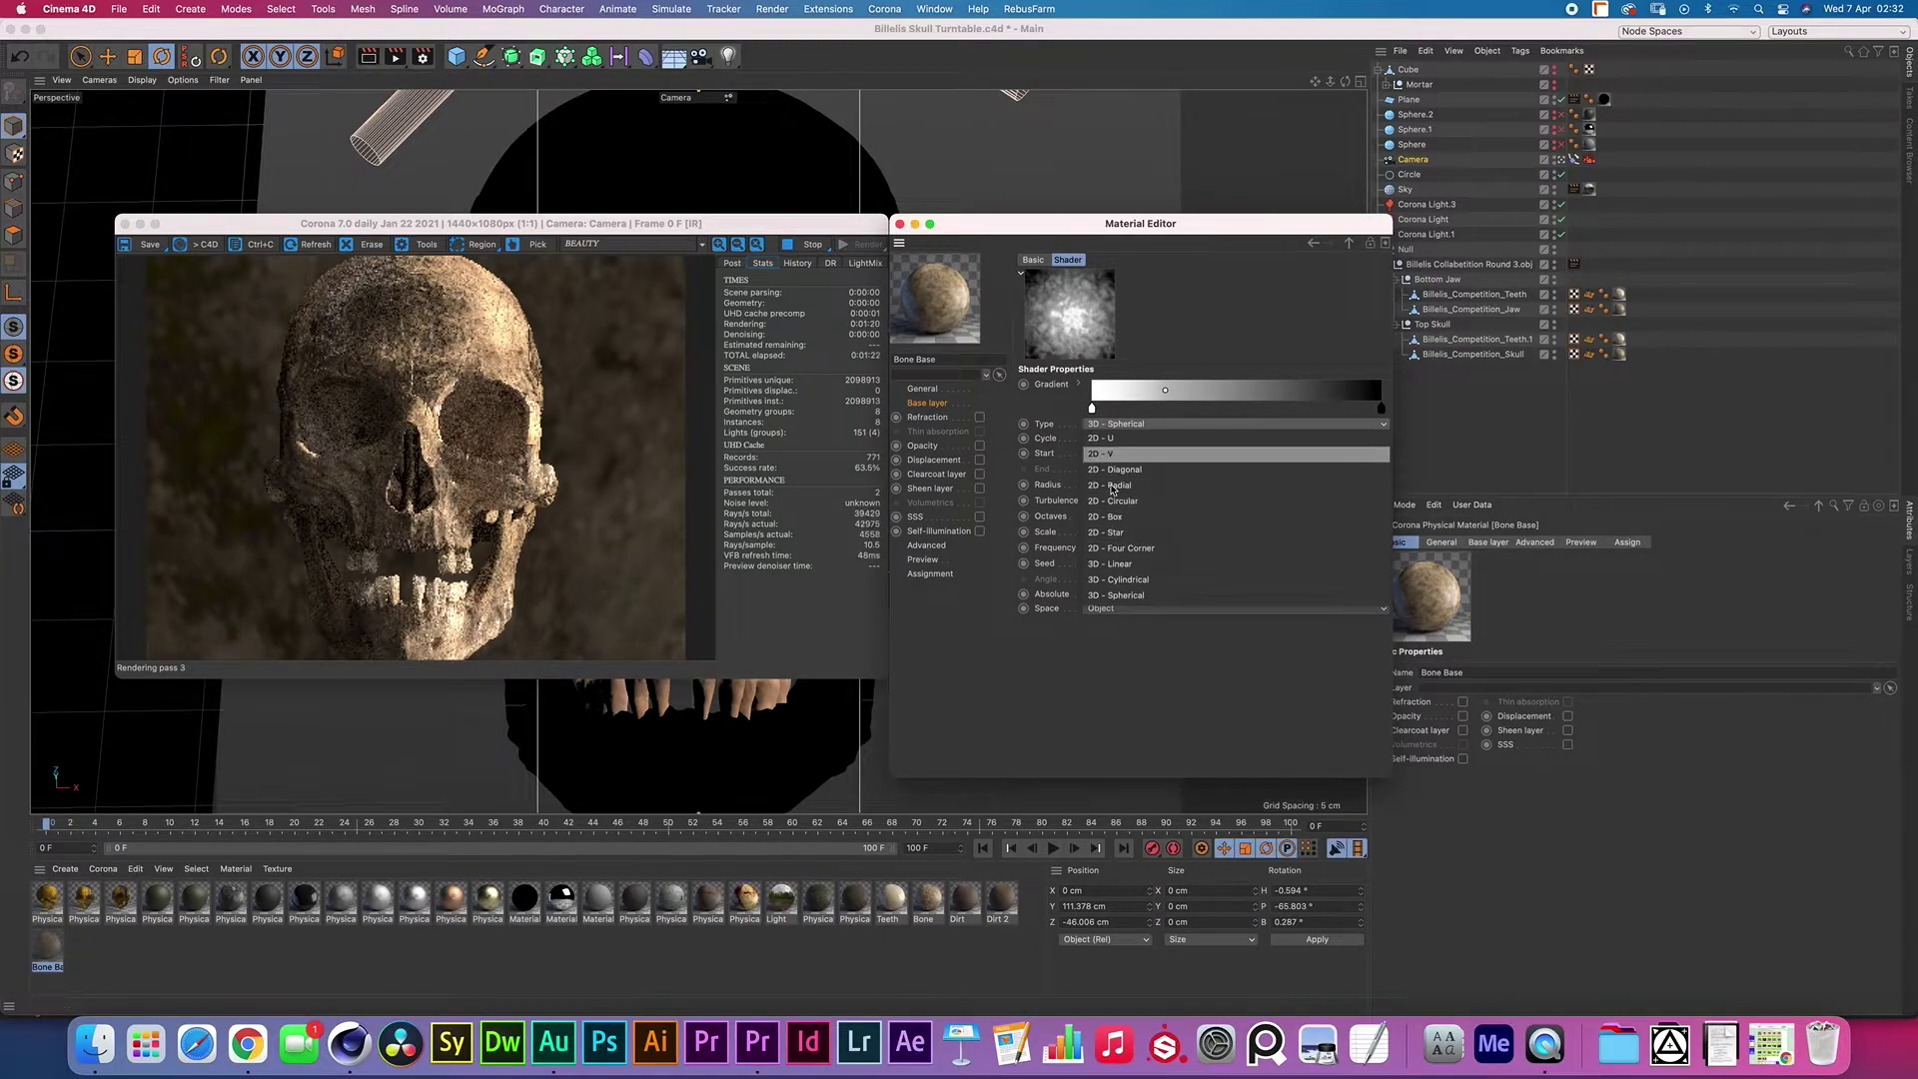
{"action": "left_click", "coordinate": [1060, 443]}
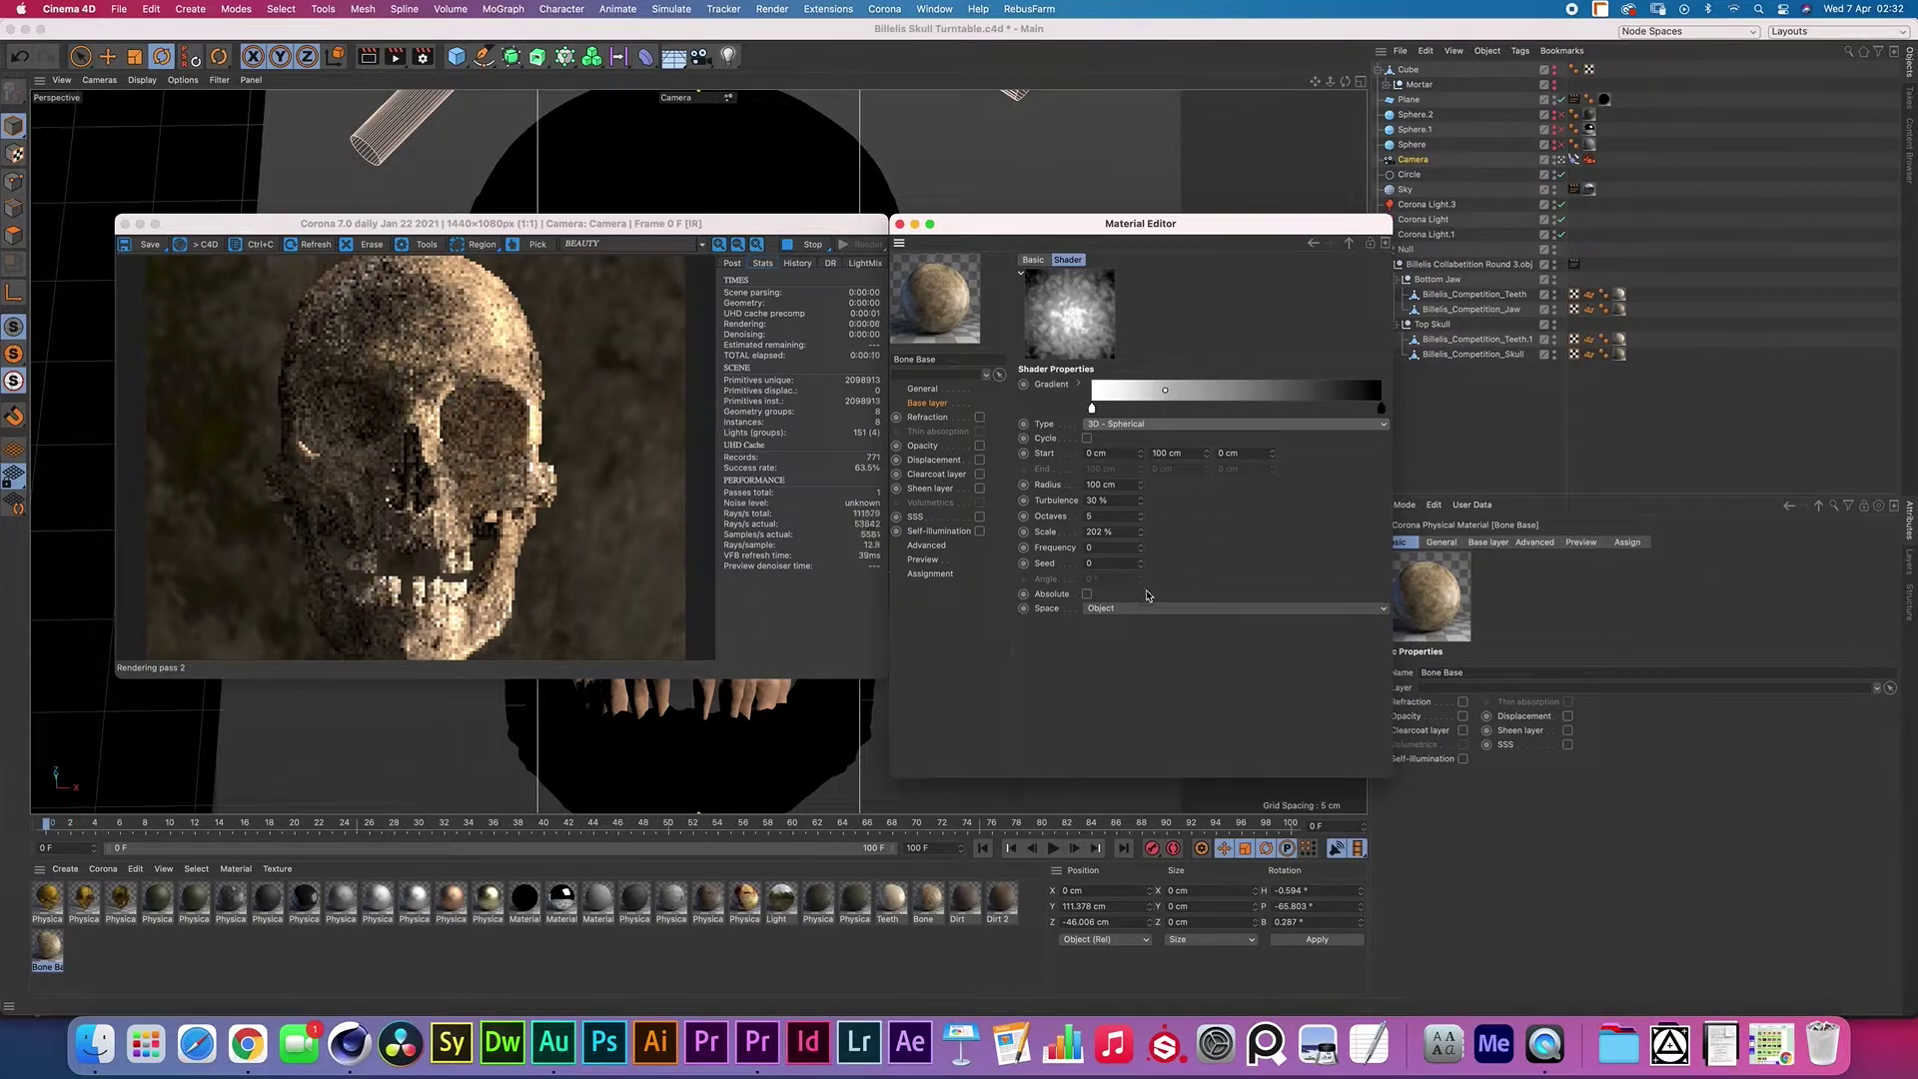
{"action": "left_click", "coordinate": [1350, 246]}
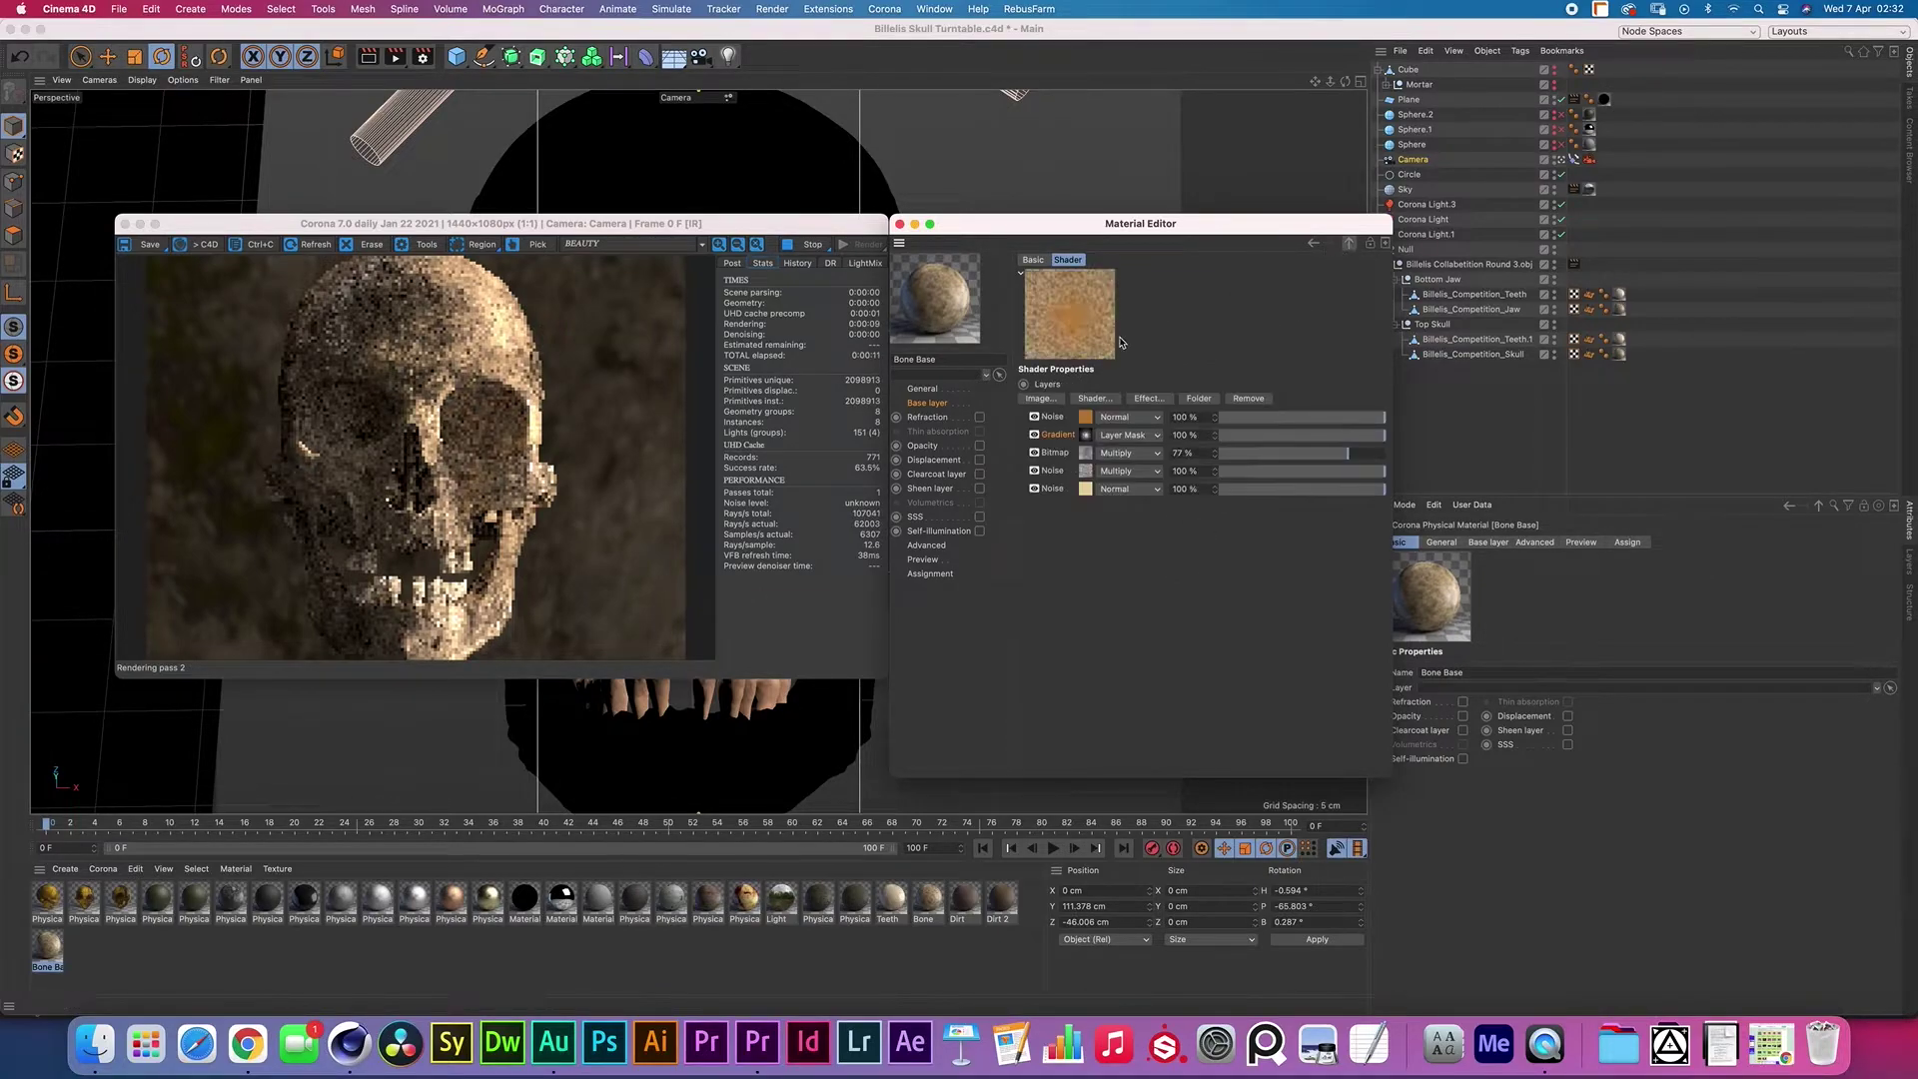
{"action": "left_click", "coordinate": [1134, 436]}
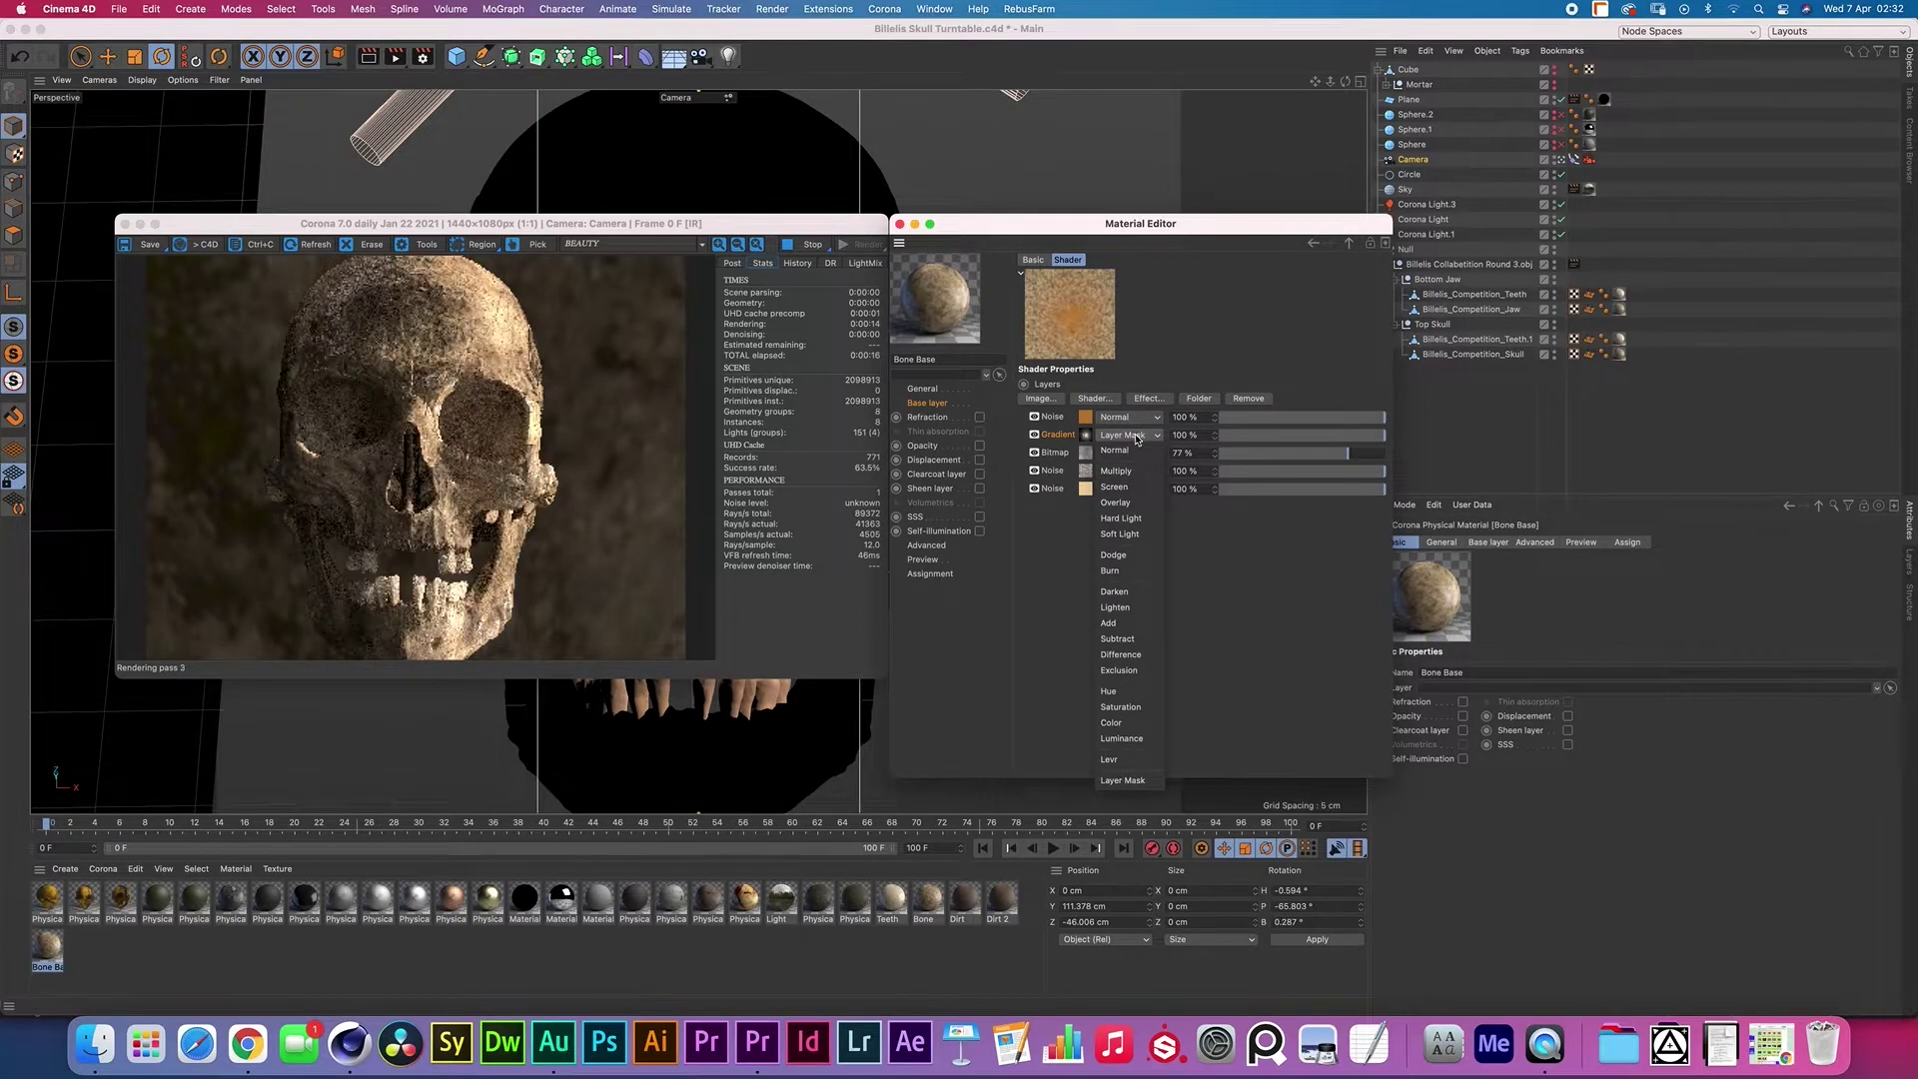
{"action": "left_click", "coordinate": [1123, 780]}
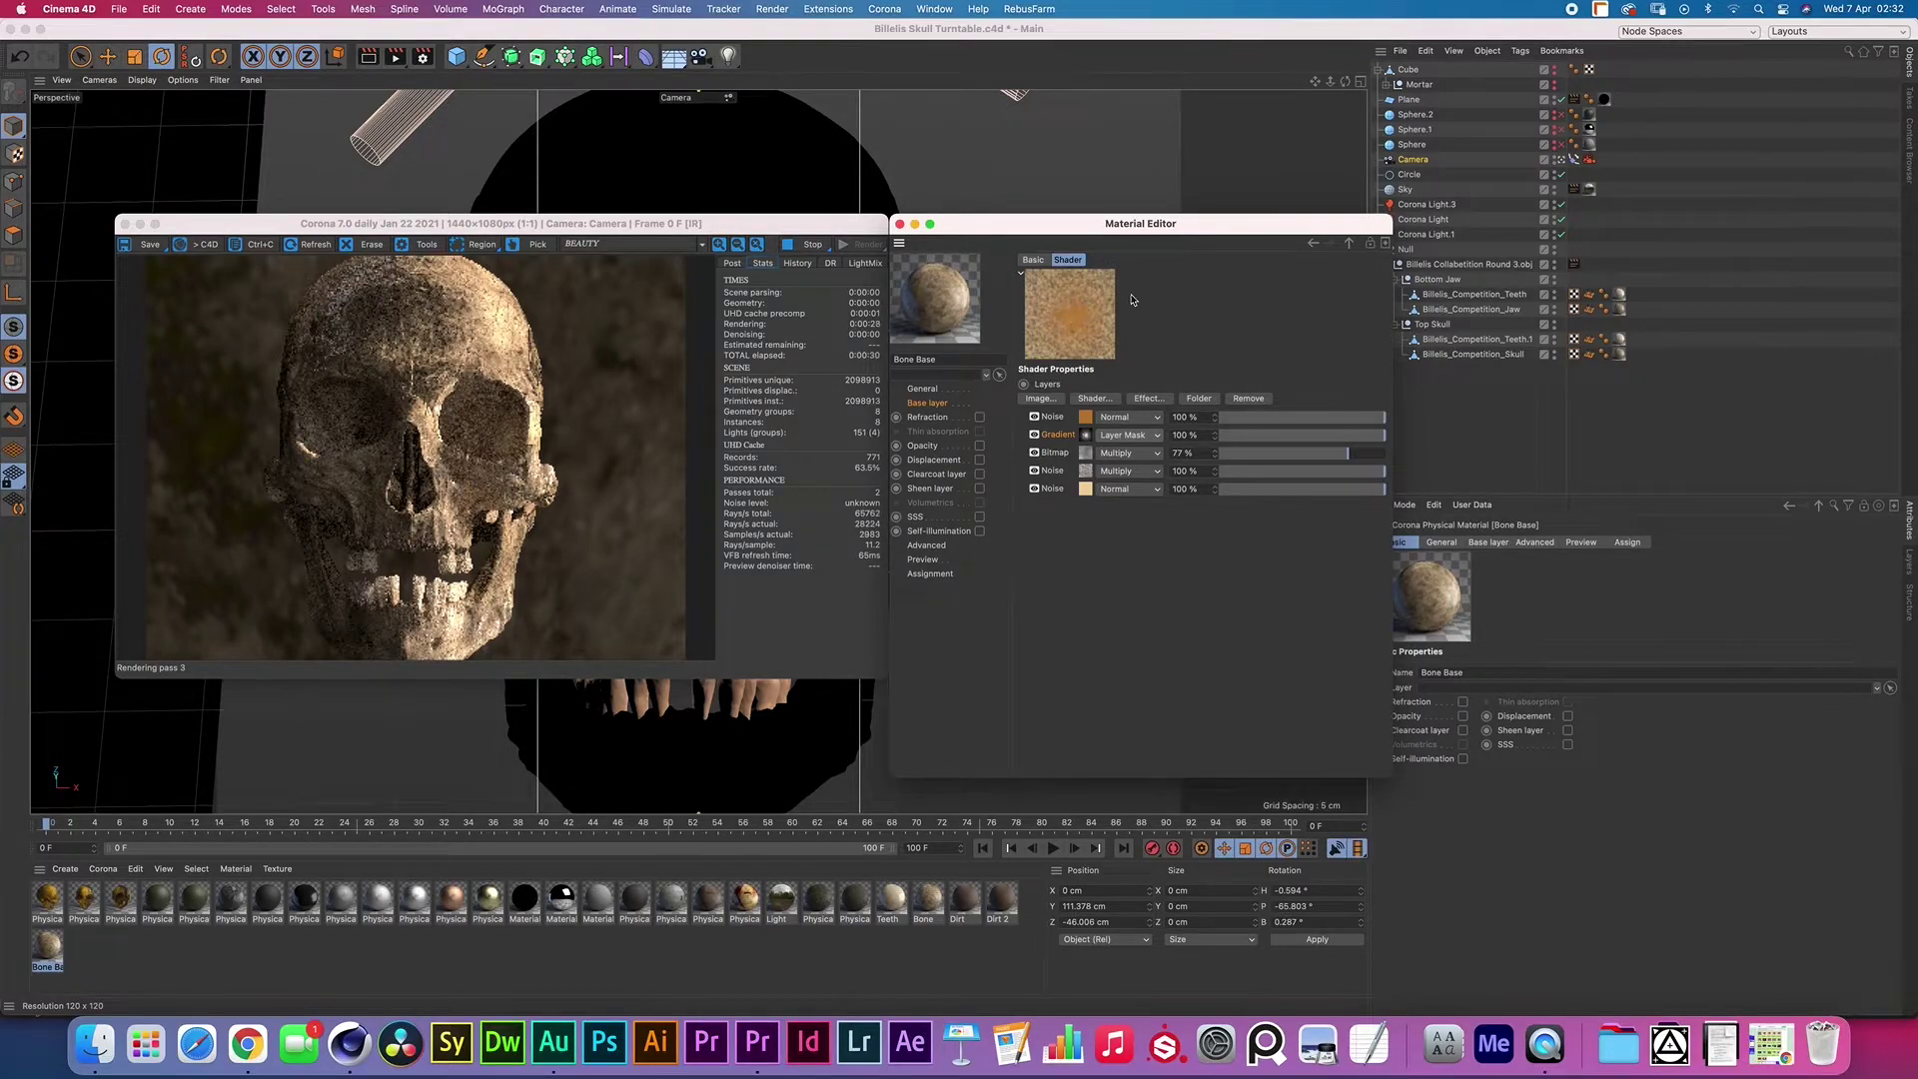
Turn on Bone Base's SSS (fraction 0.44, radius 0.9 cm) and return to its Base layer
{"action": "left_click", "coordinate": [937, 519]}
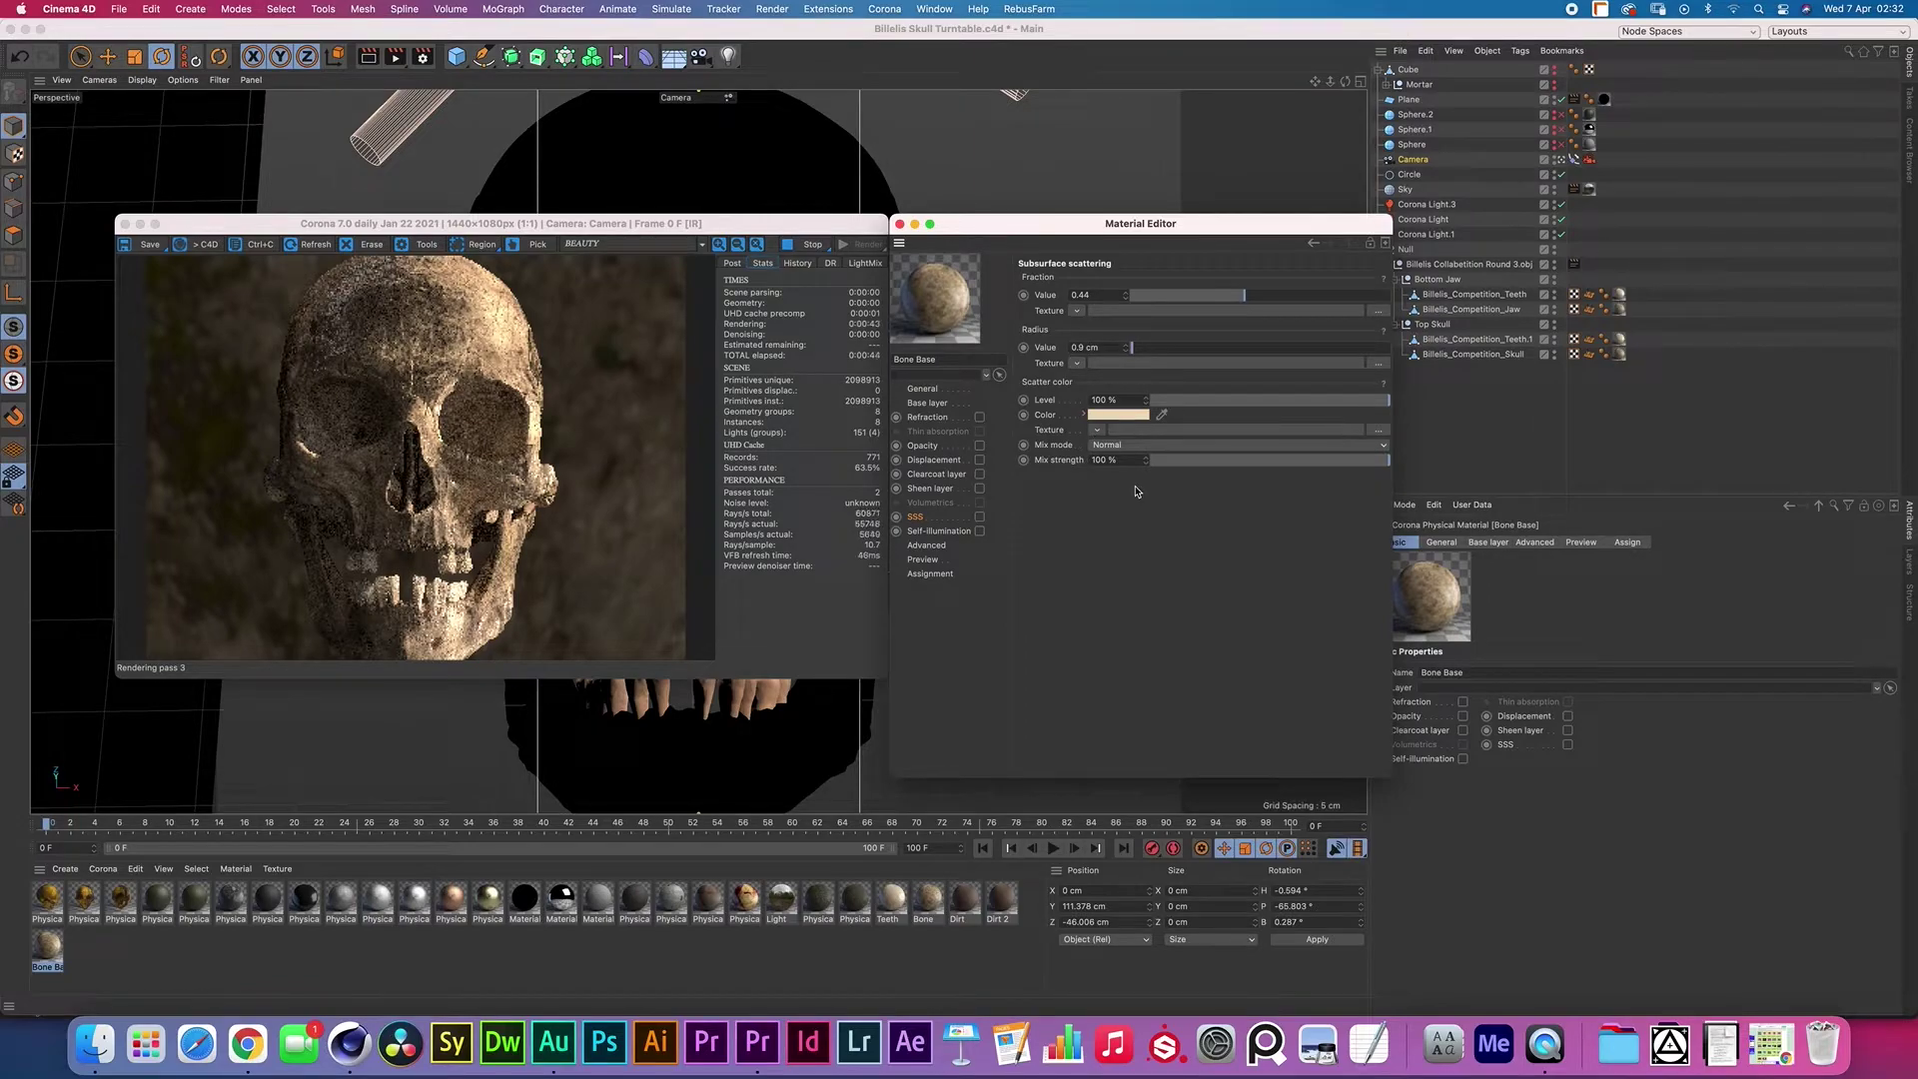
{"action": "left_click", "coordinate": [979, 517]}
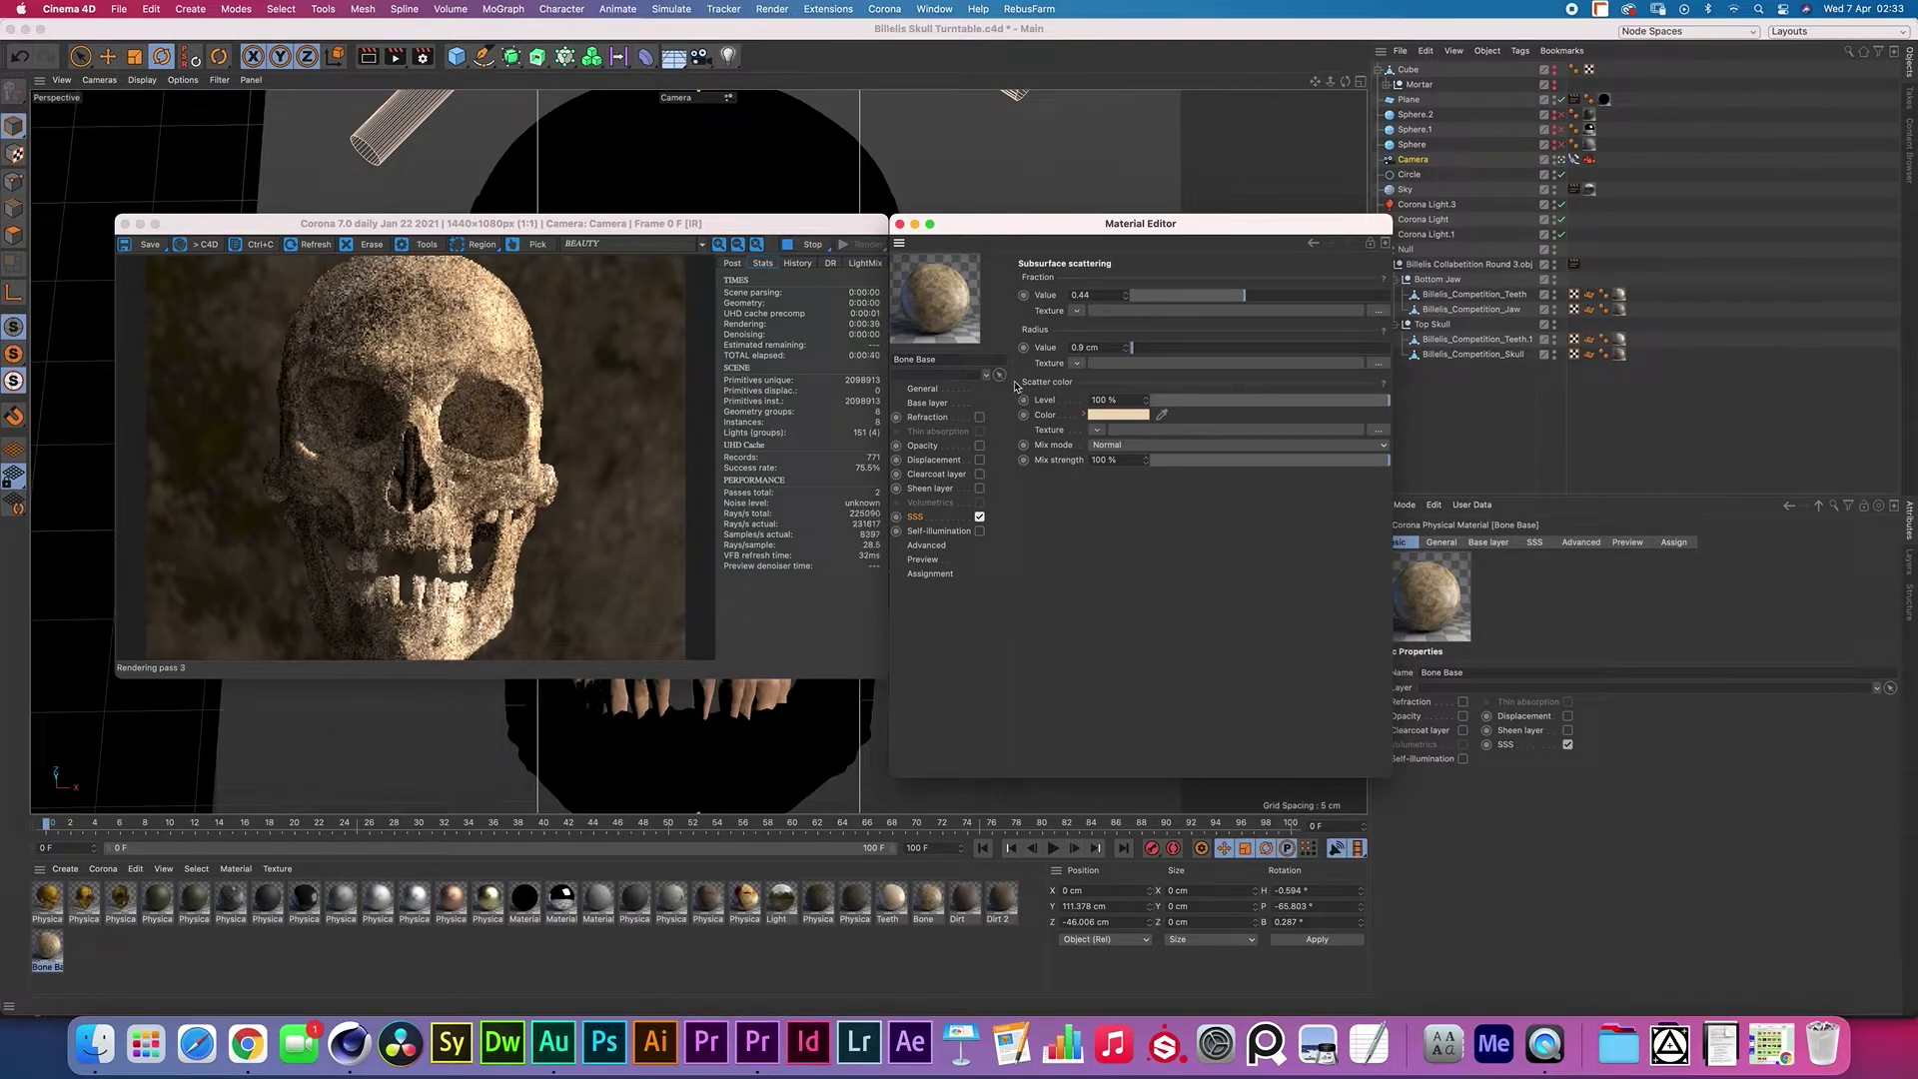
{"action": "left_click", "coordinate": [927, 403]}
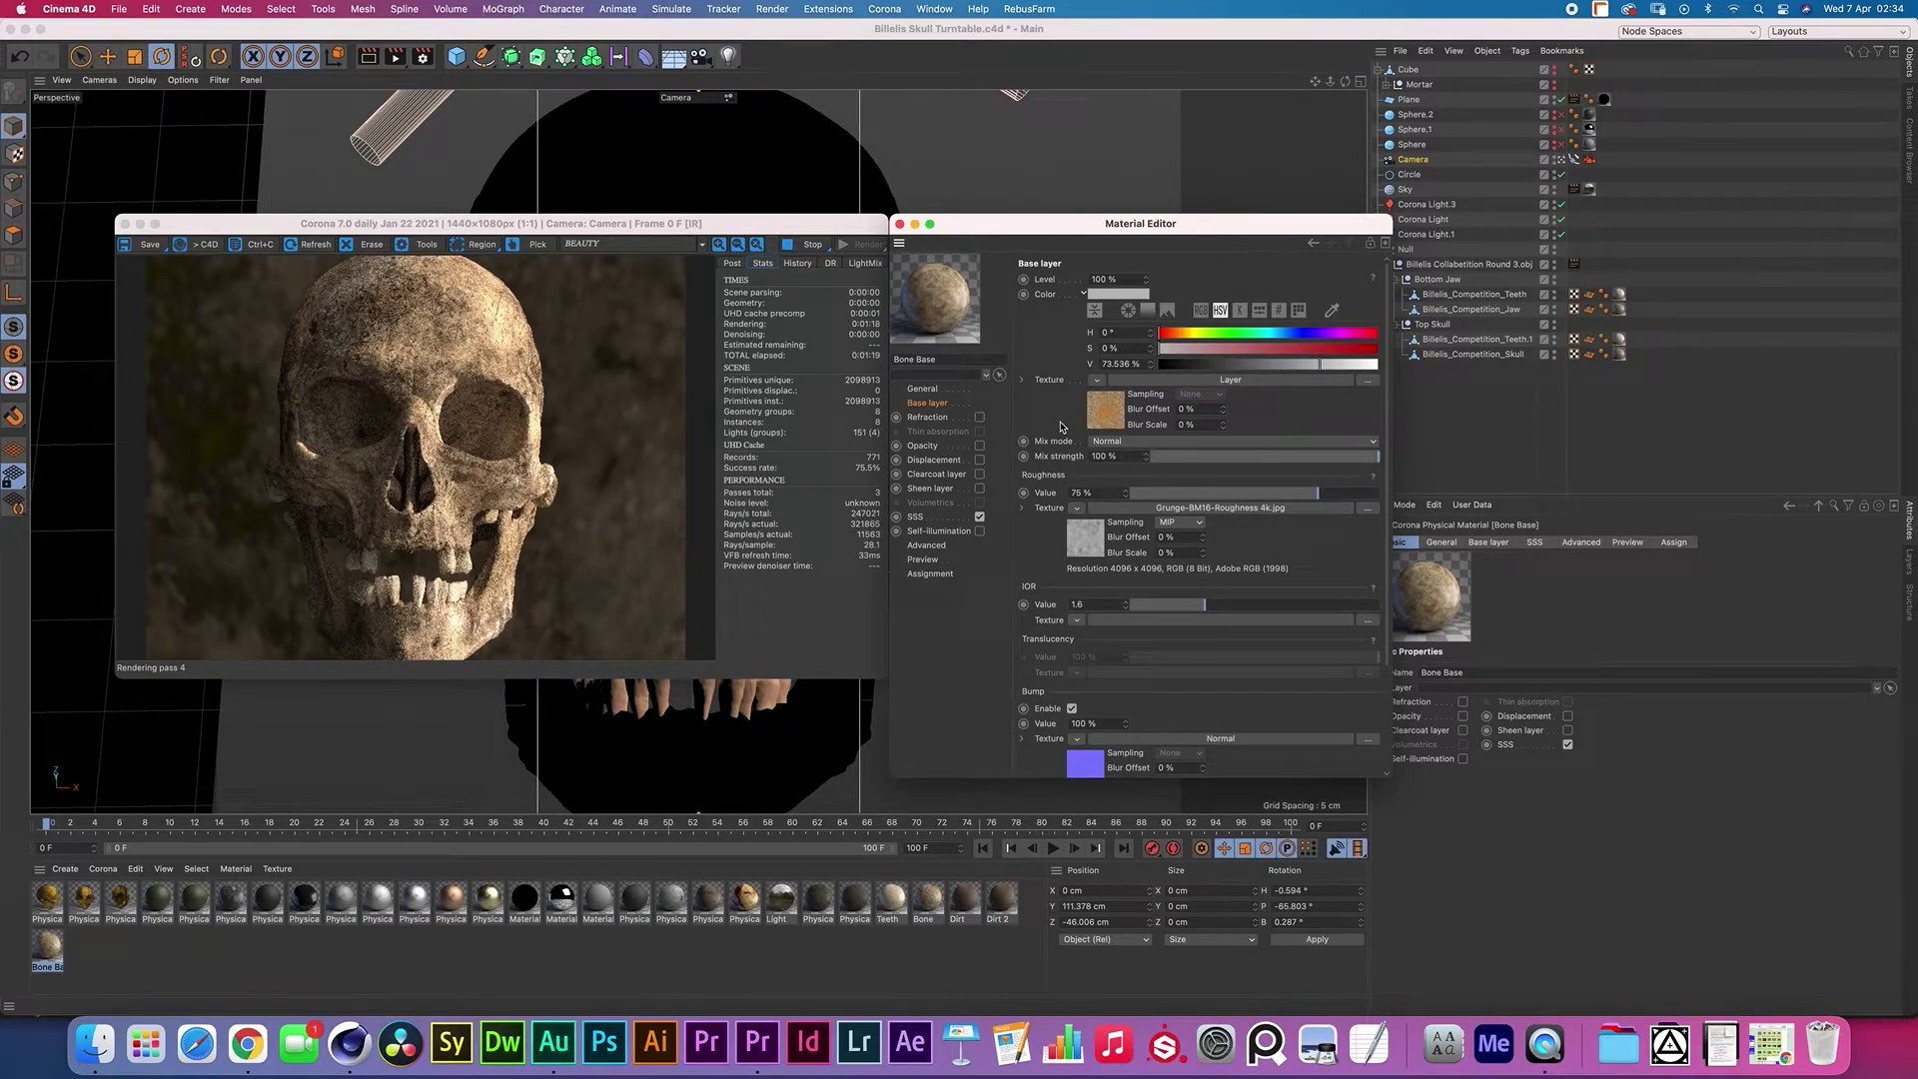
Close Bone Base and open the Dirt material's colour Layer shader
{"action": "left_click", "coordinate": [900, 224]}
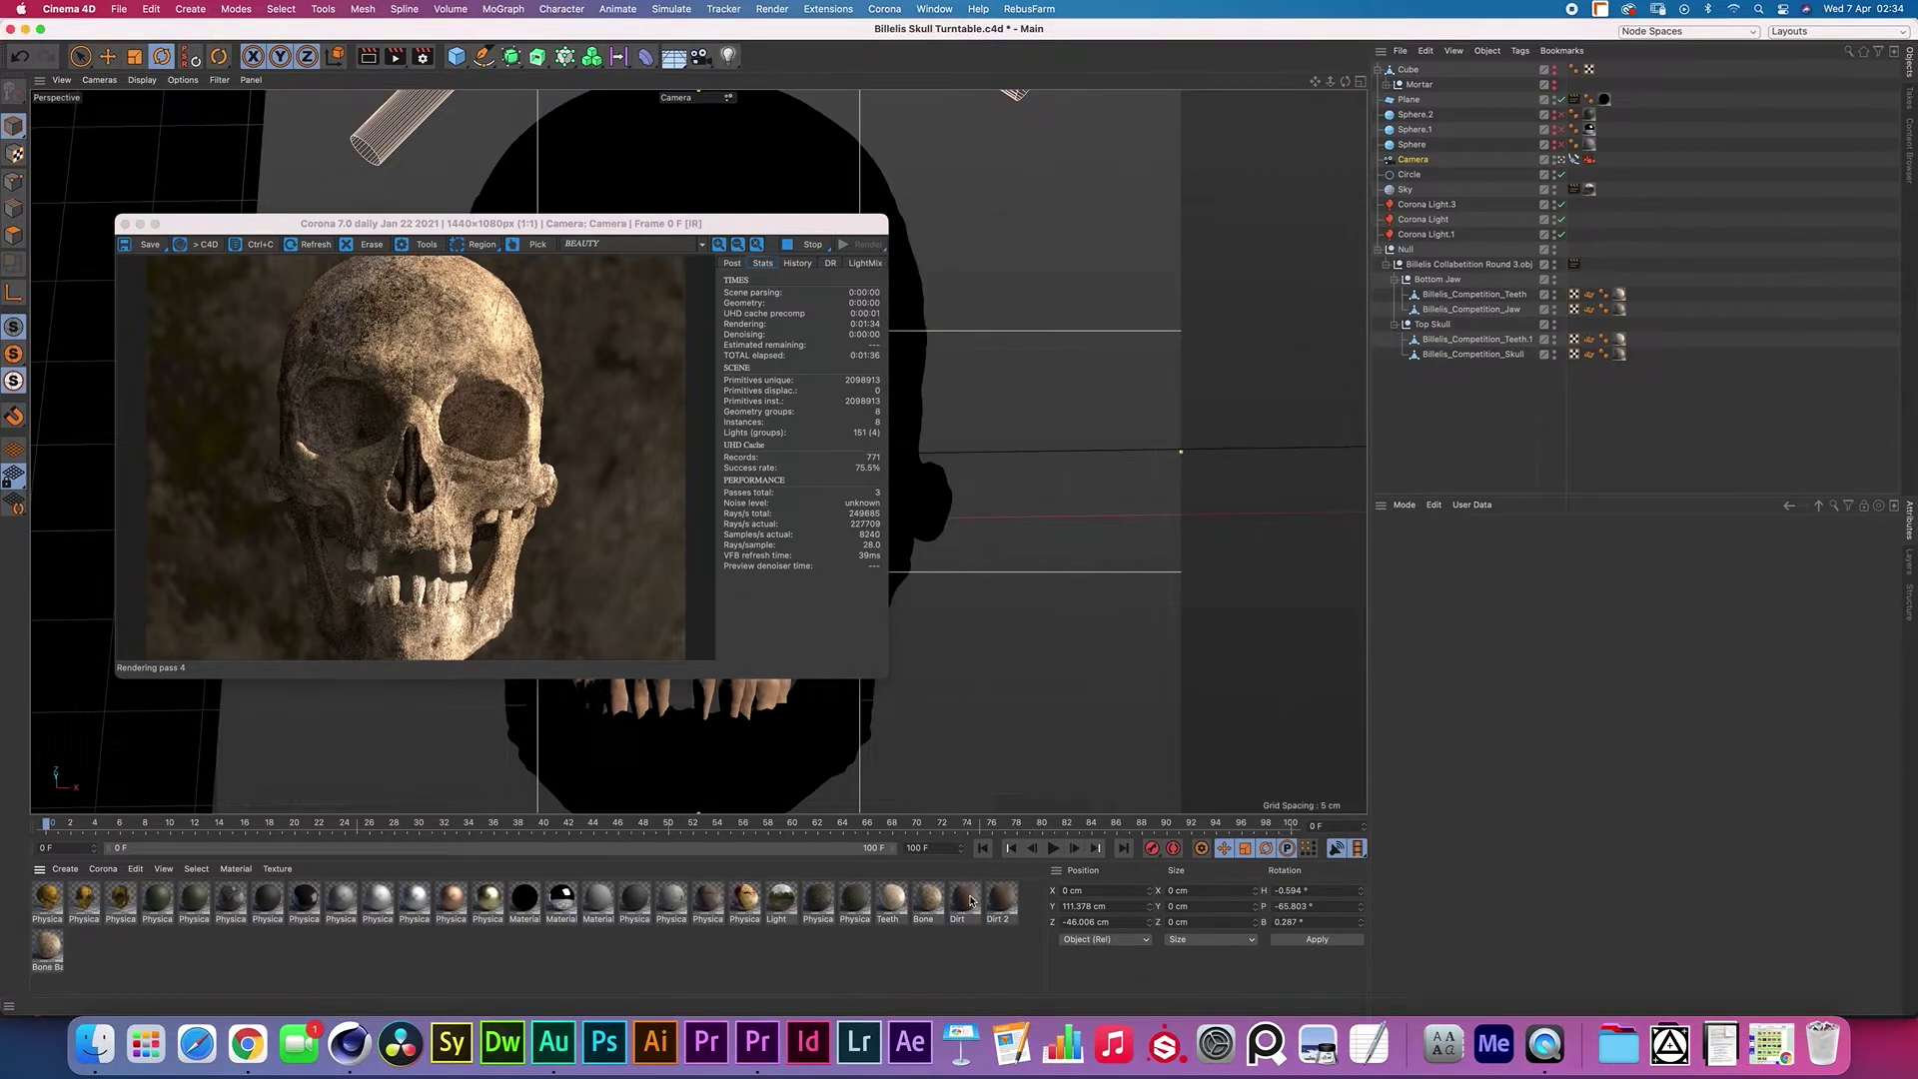
{"action": "double_click", "coordinate": [969, 900]}
{"action": "left_click_drag", "start_coordinate": [496, 111], "coordinate": [1161, 260]}
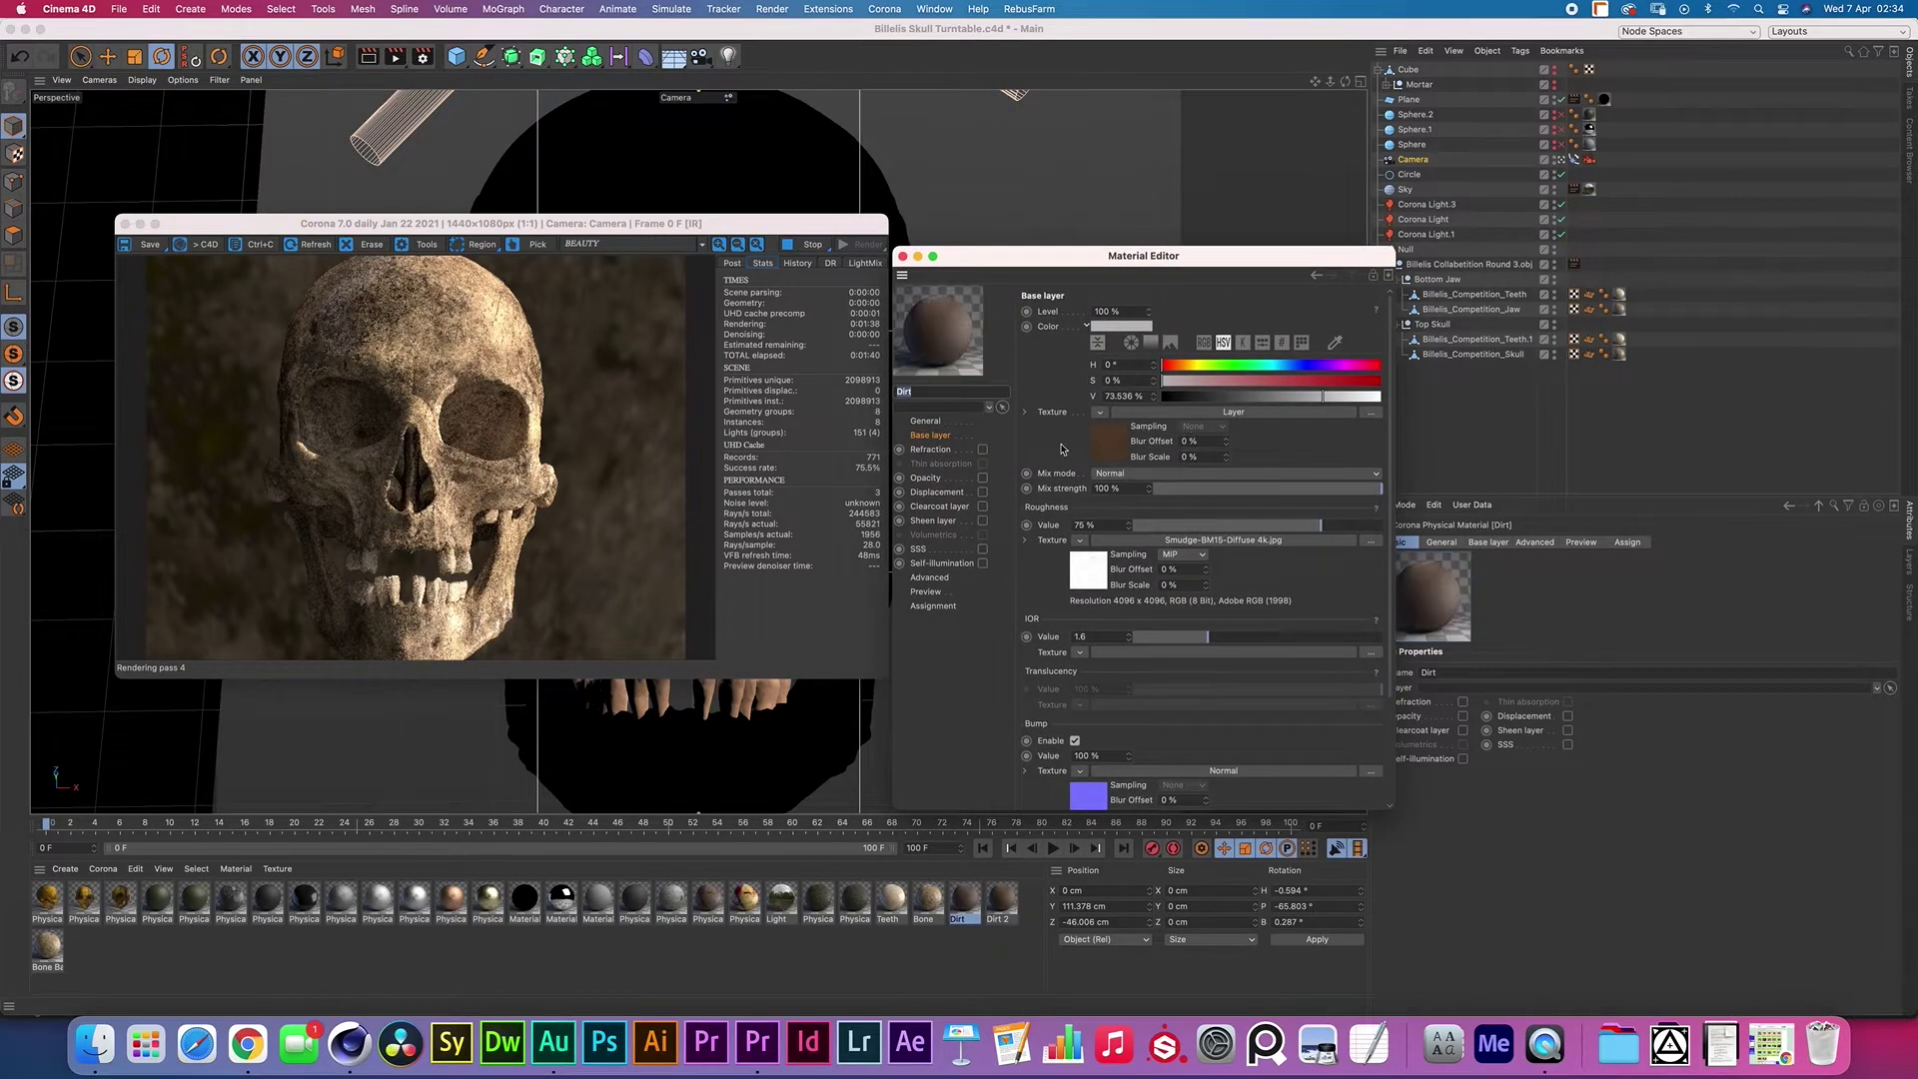
{"action": "left_click", "coordinate": [1104, 439]}
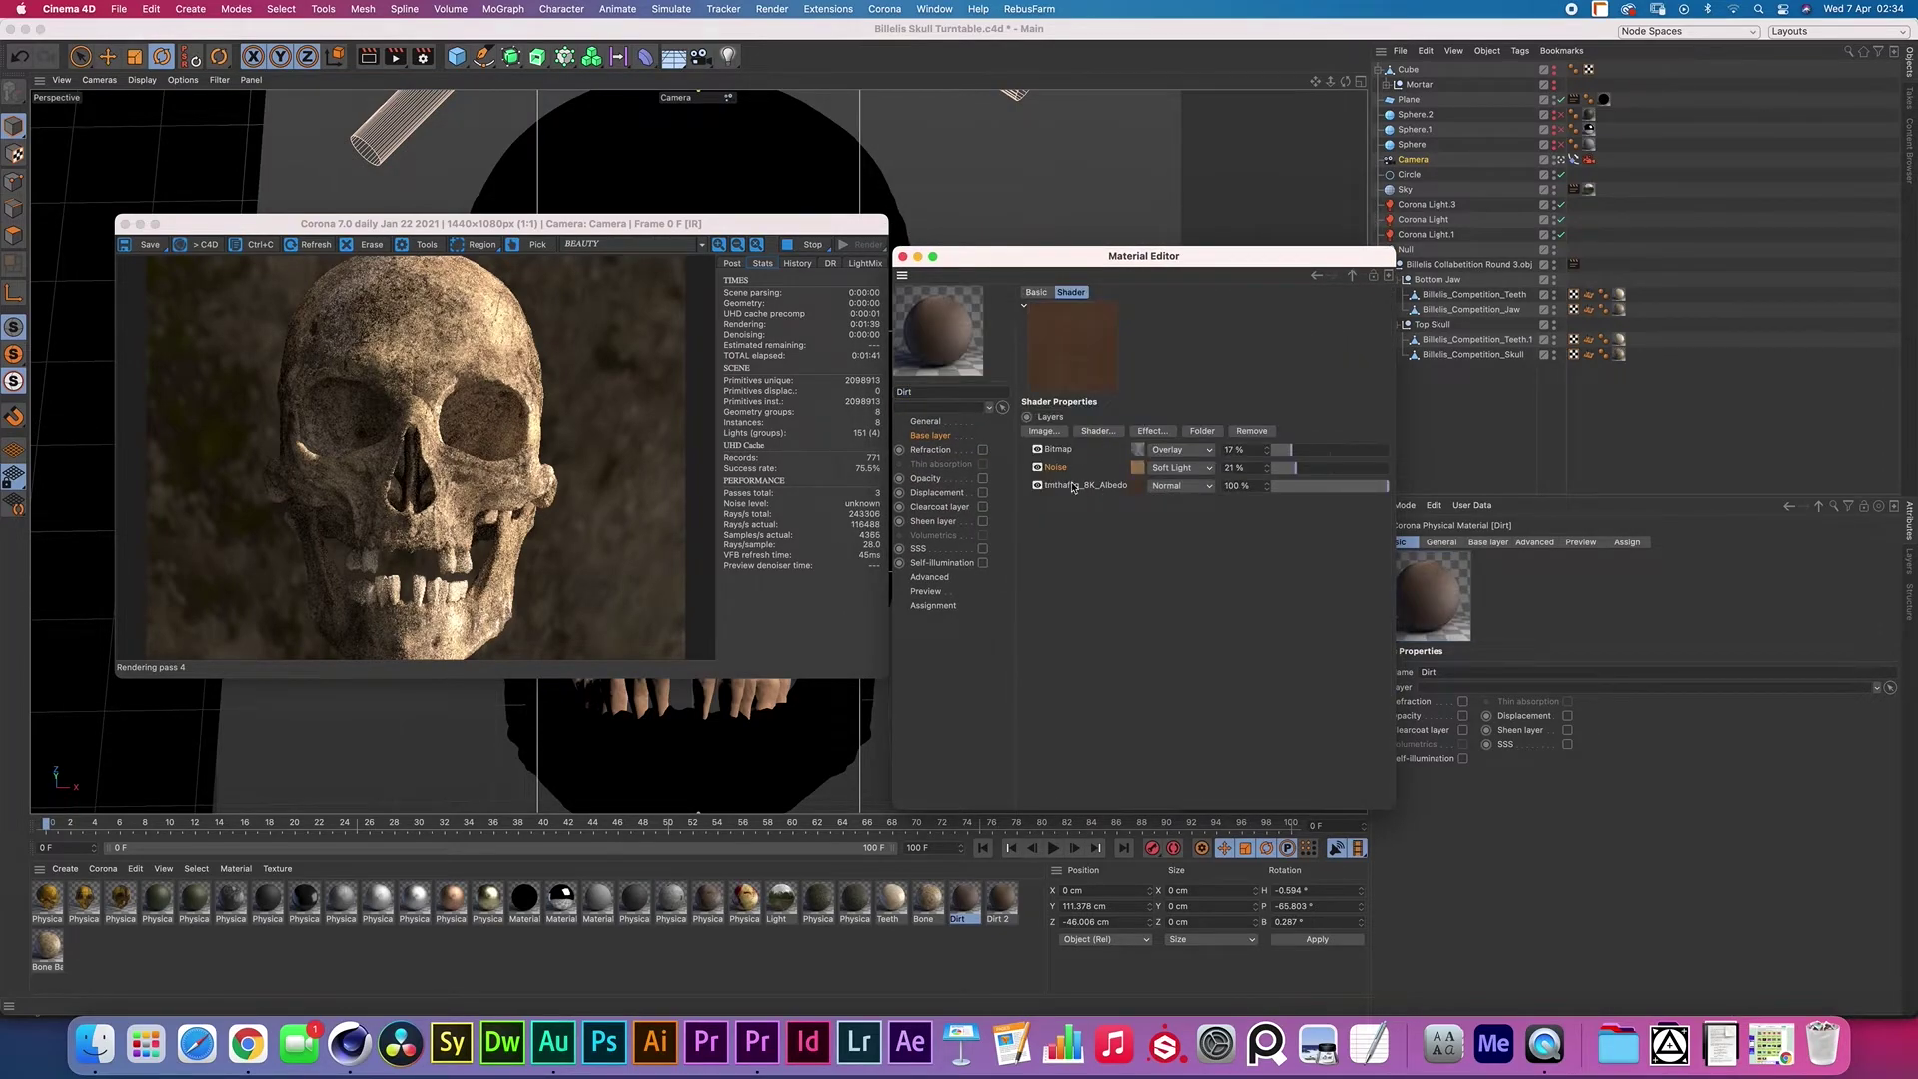
Inspect Dirt's Albedo, Noise and BW10.png Bitmap layers, and toggle one layer to darken the dirt
{"action": "left_click", "coordinate": [1139, 486]}
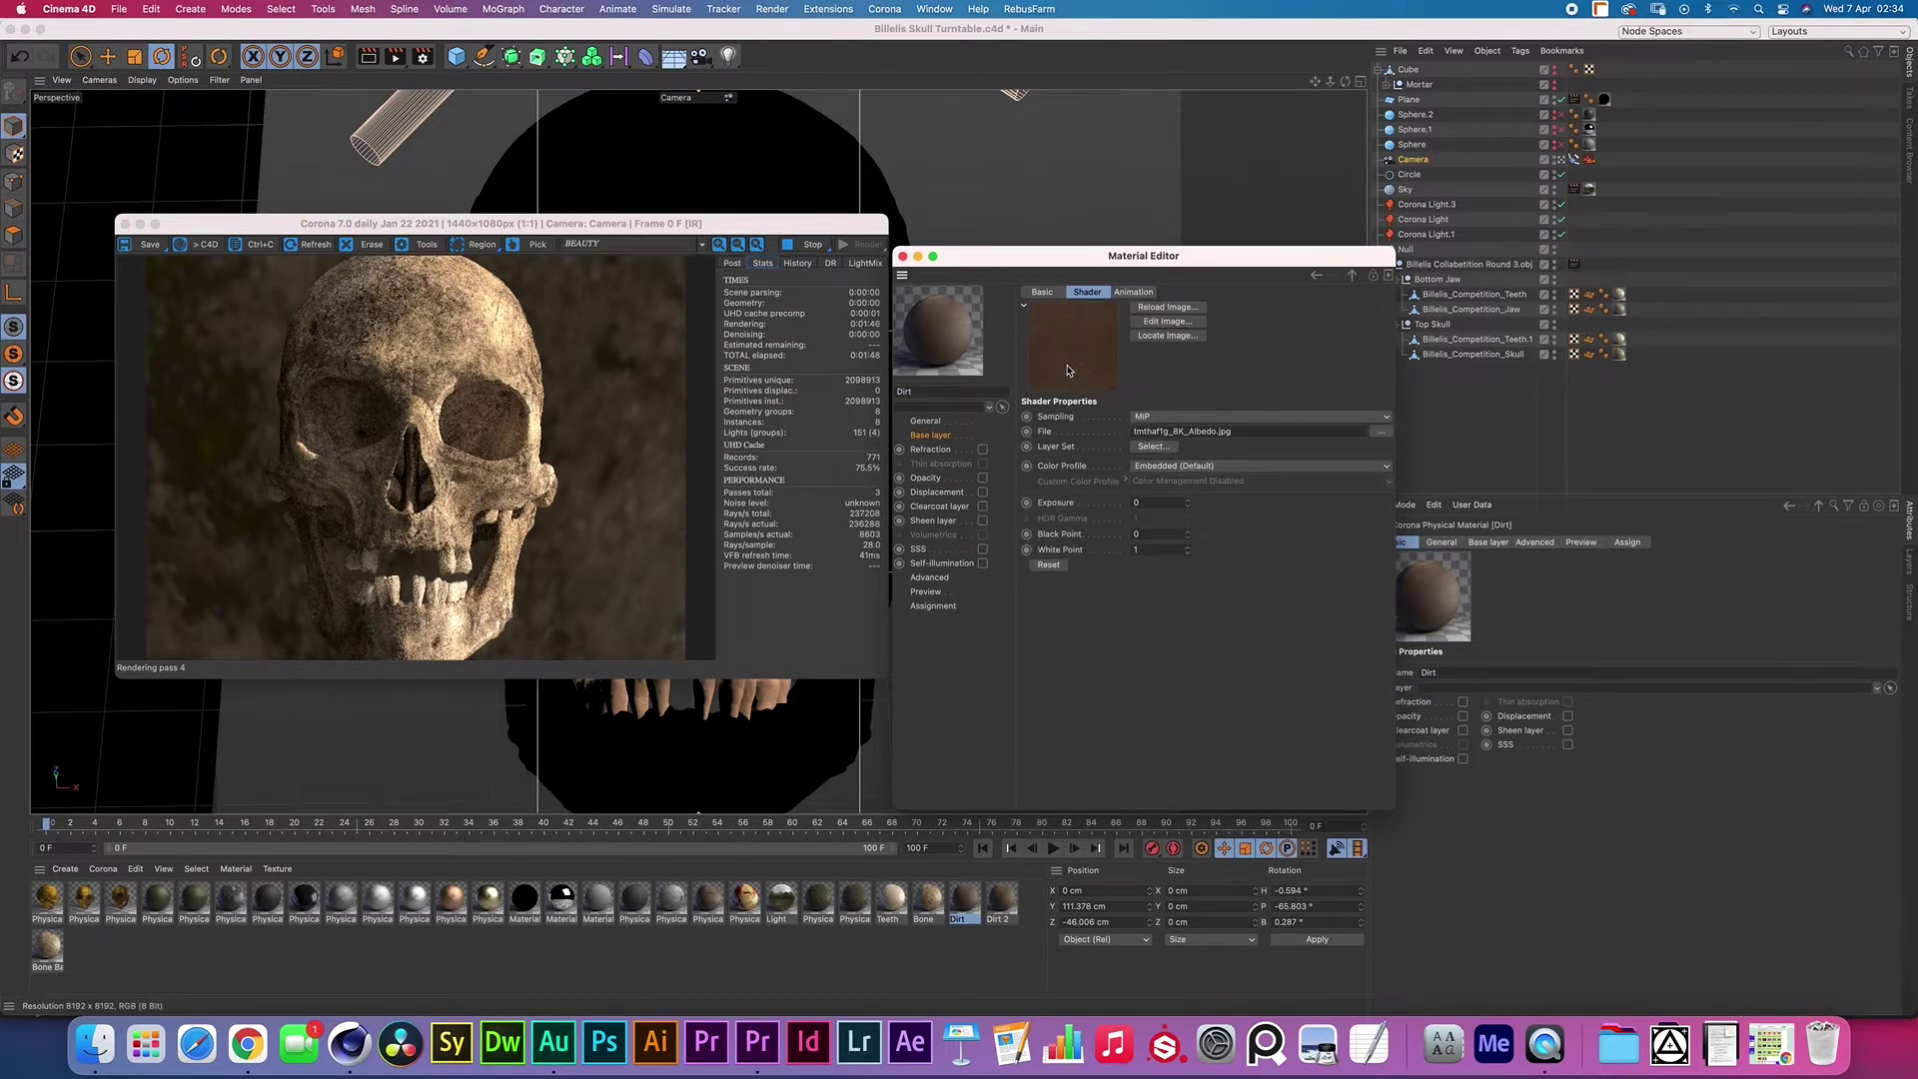
{"action": "left_click", "coordinate": [1351, 276]}
{"action": "left_click", "coordinate": [1135, 470]}
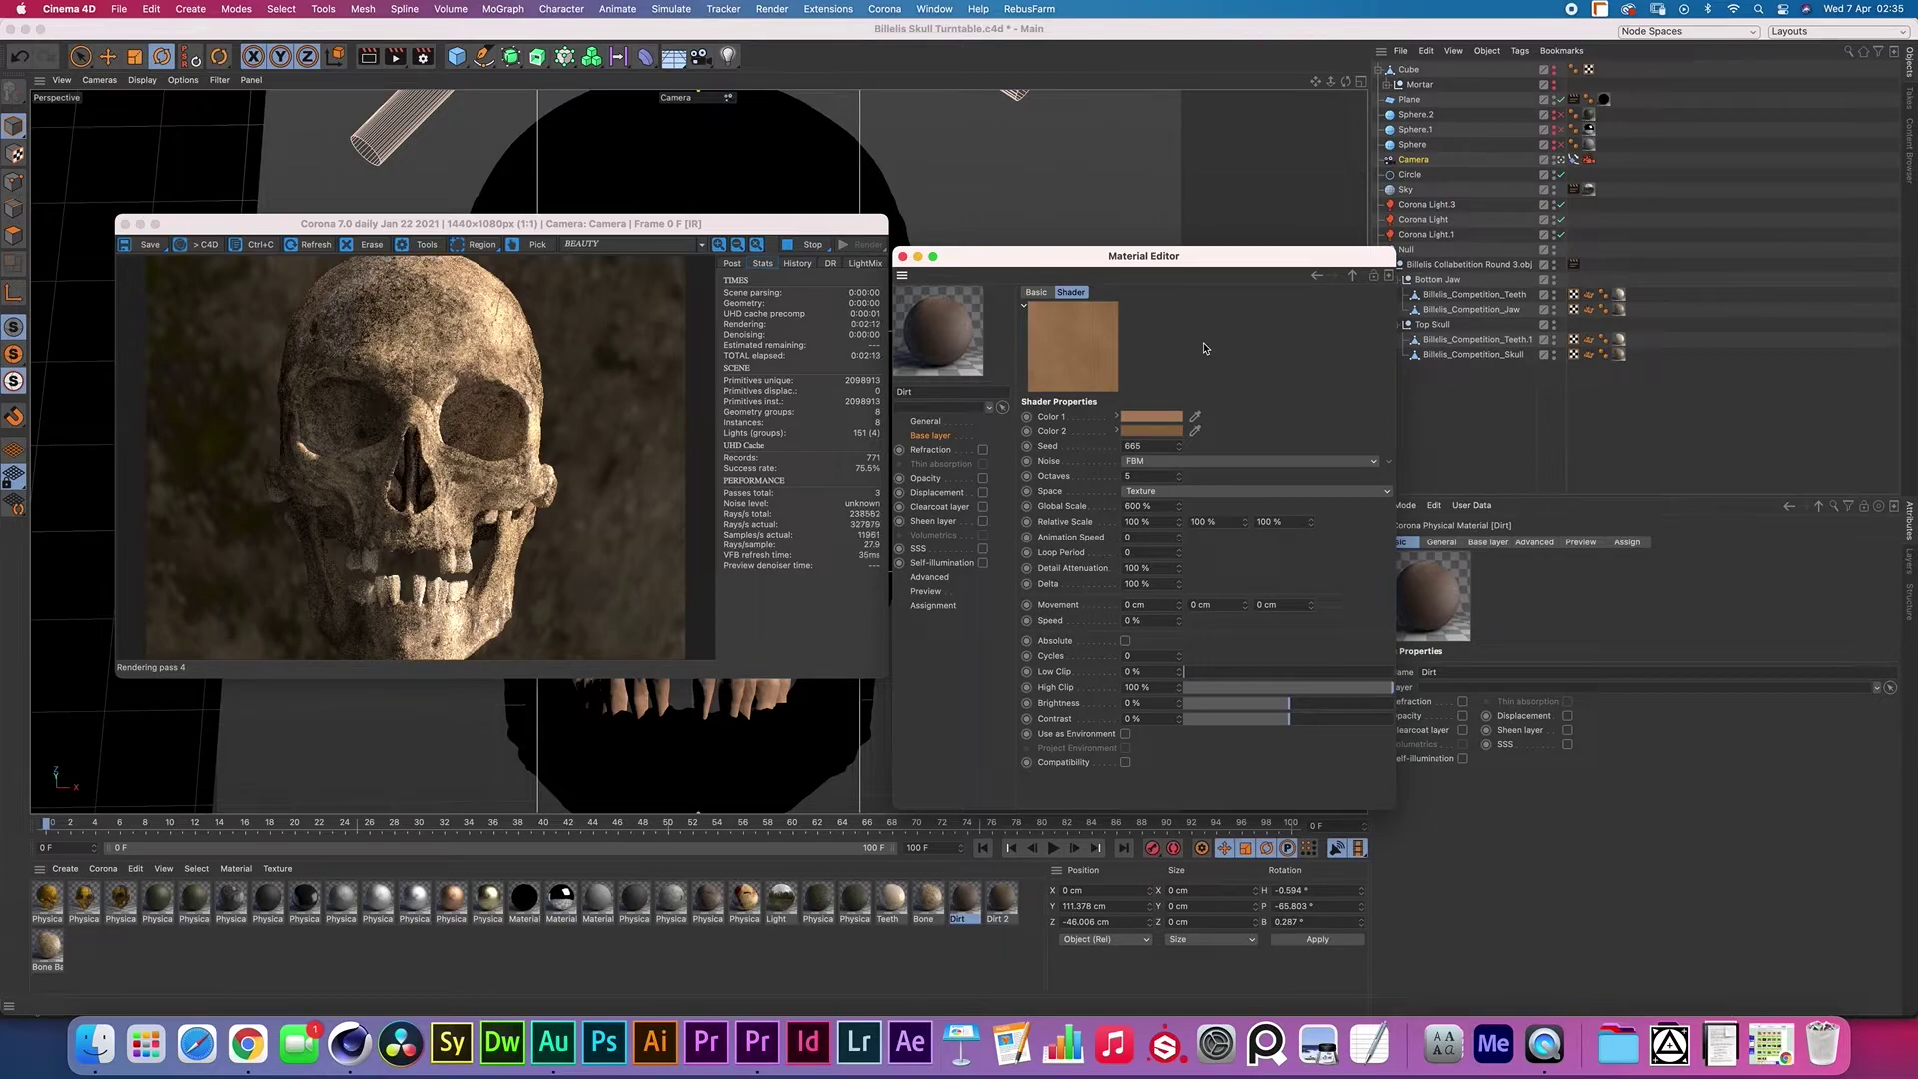
{"action": "left_click", "coordinate": [1352, 276]}
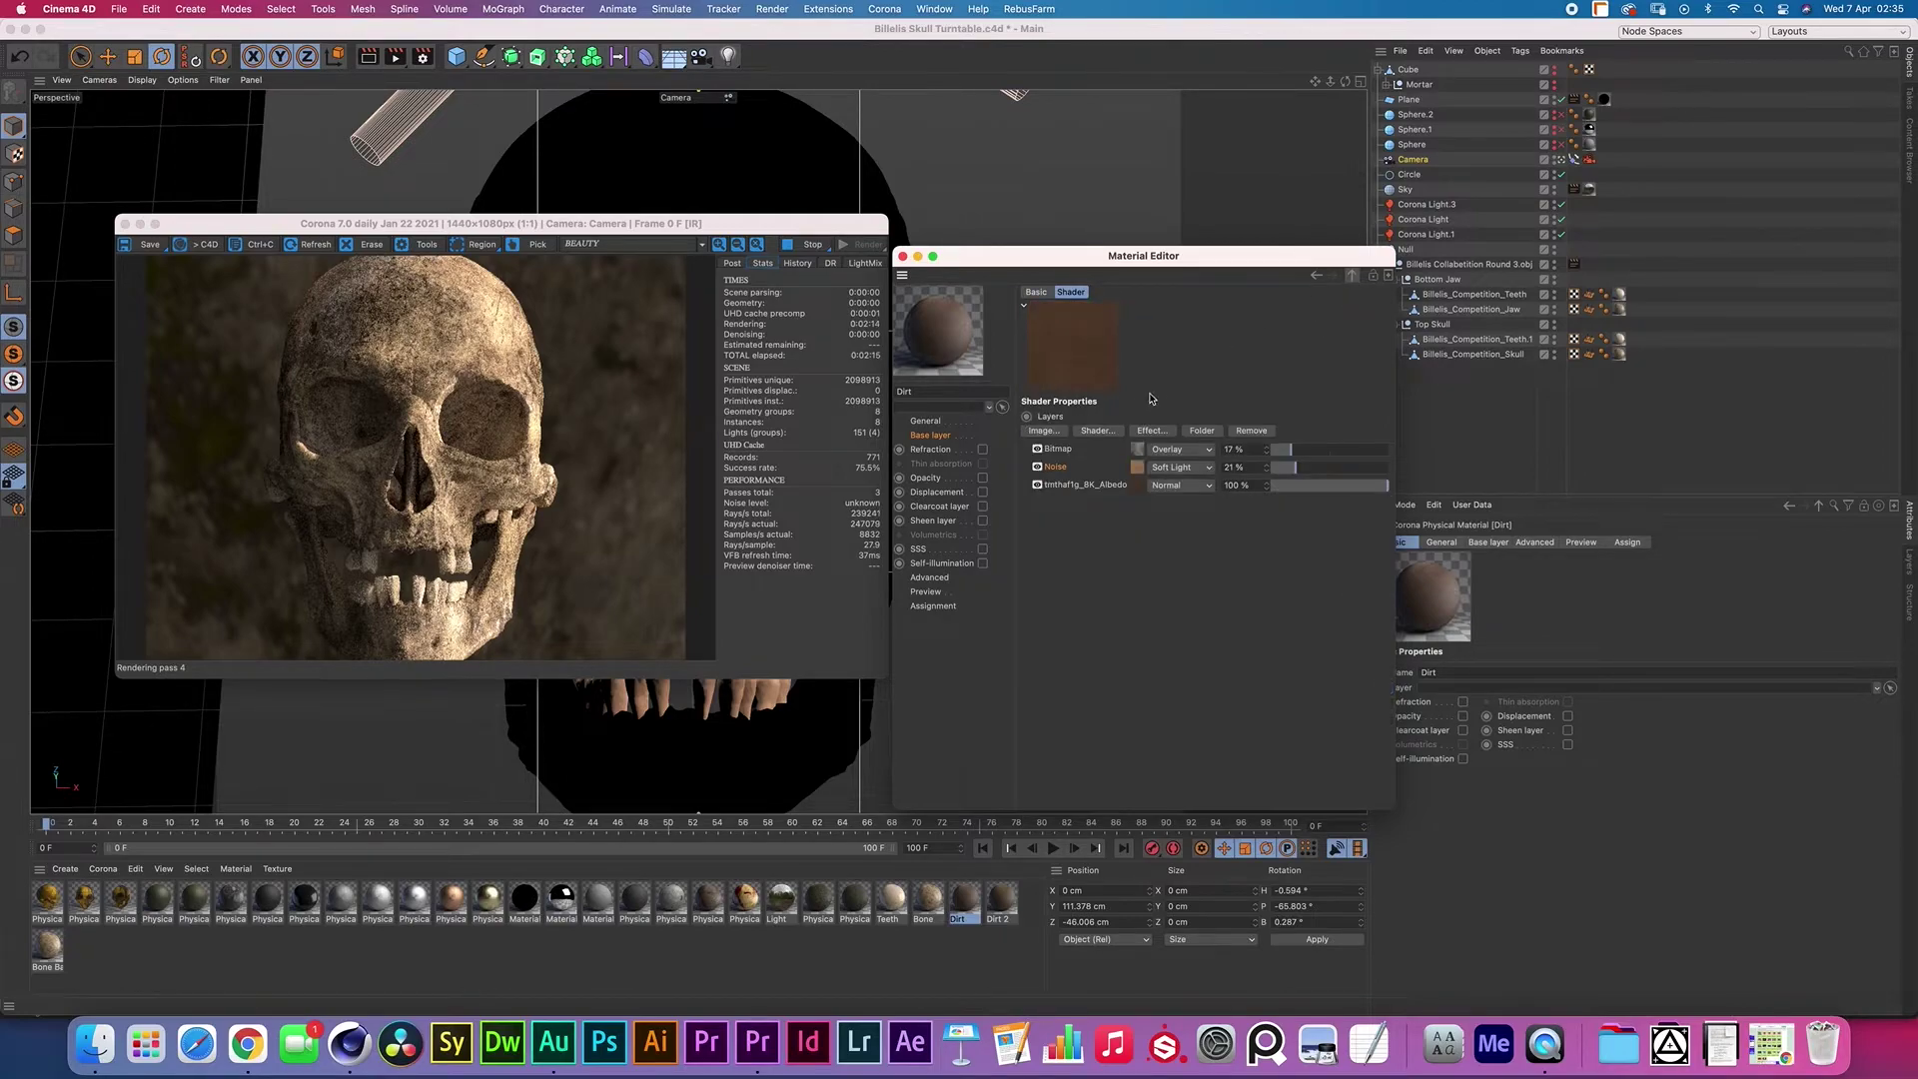
{"action": "left_click", "coordinate": [1137, 453]}
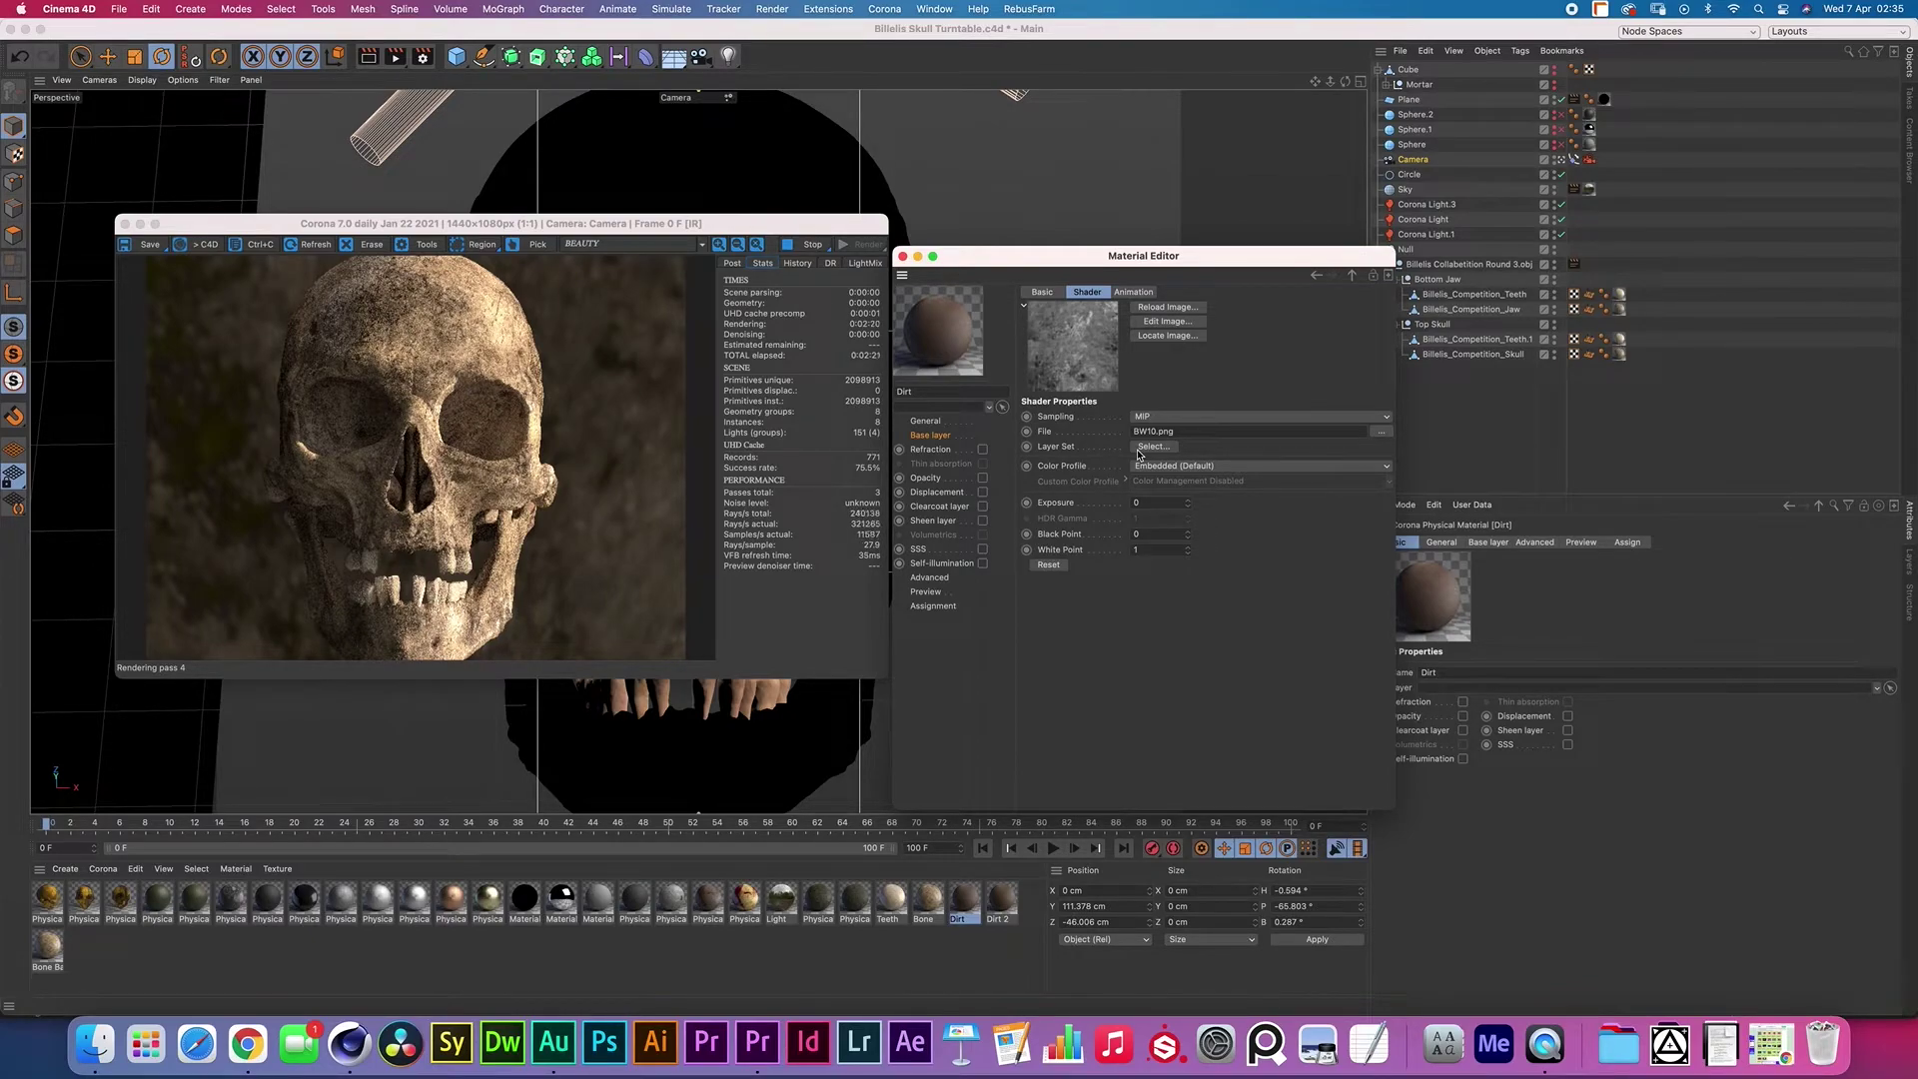
{"action": "left_click", "coordinate": [1353, 275]}
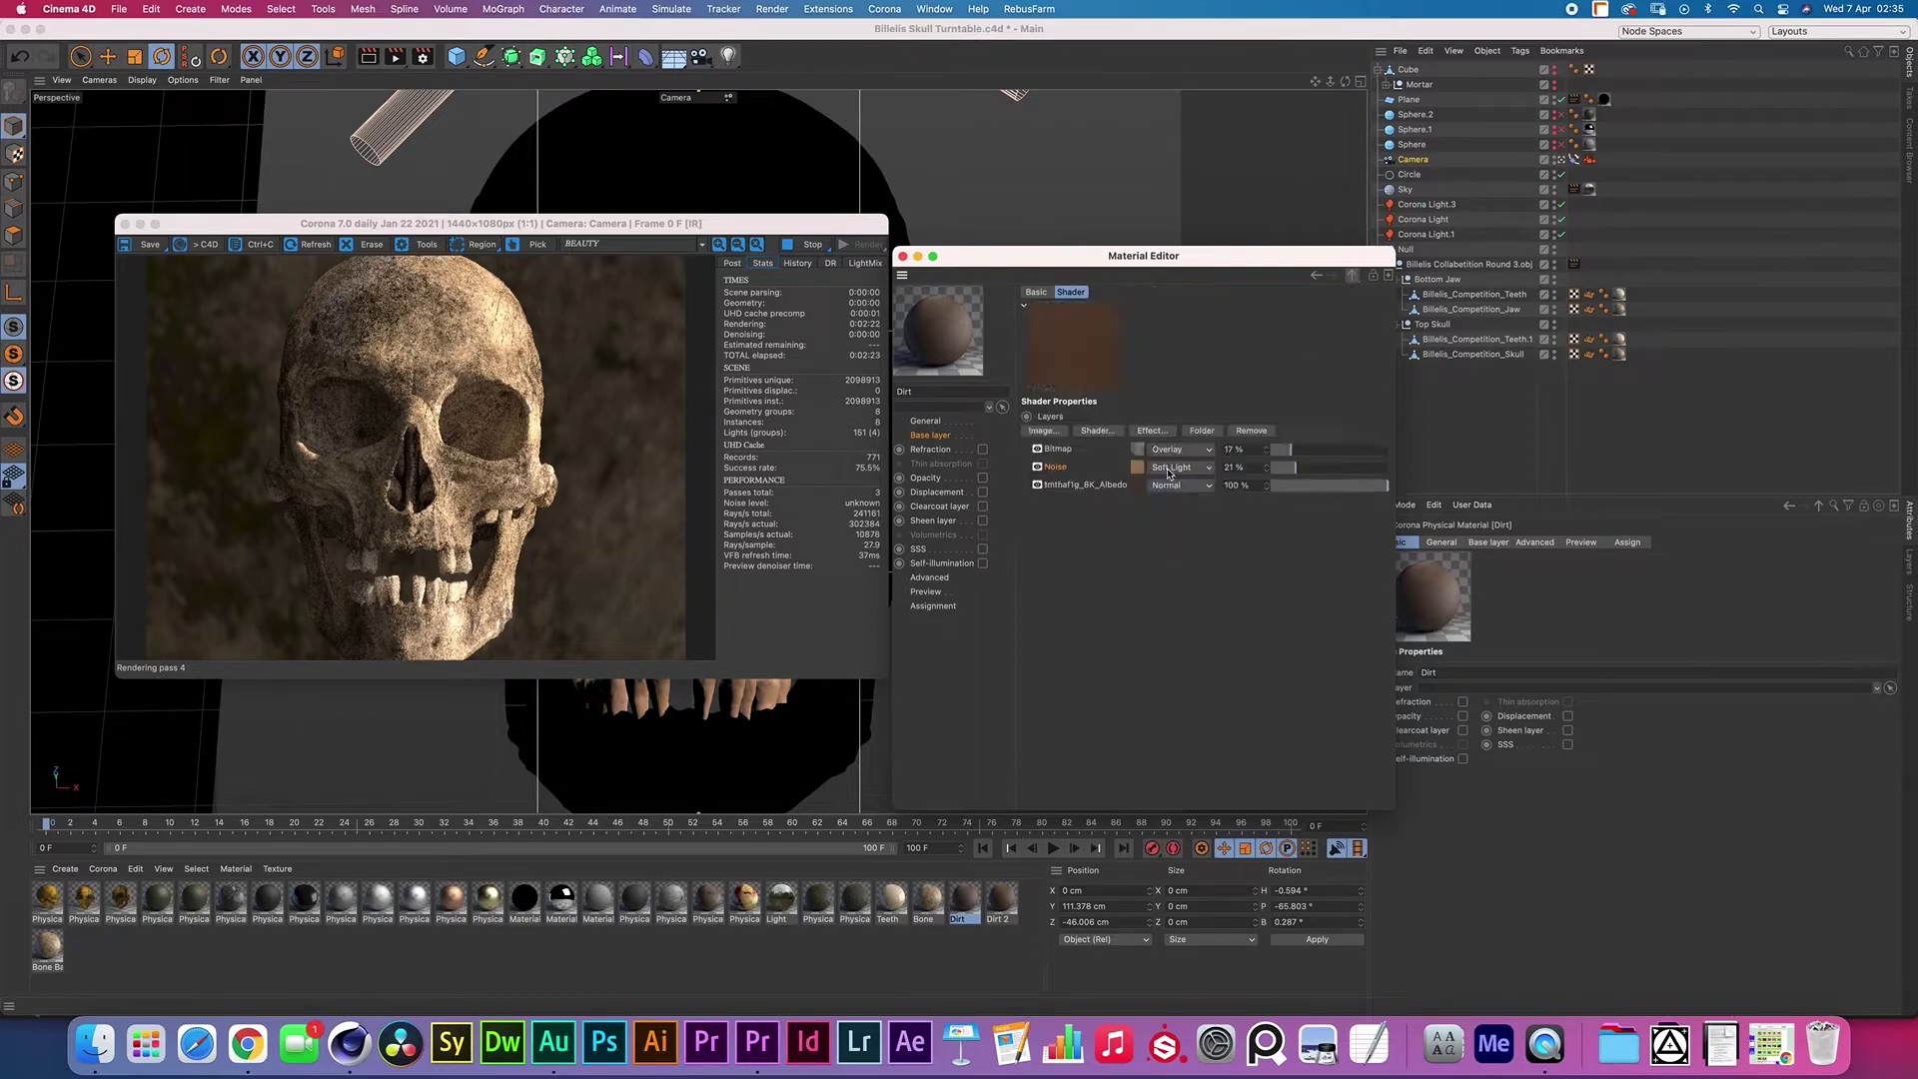
{"action": "left_click", "coordinate": [1037, 449]}
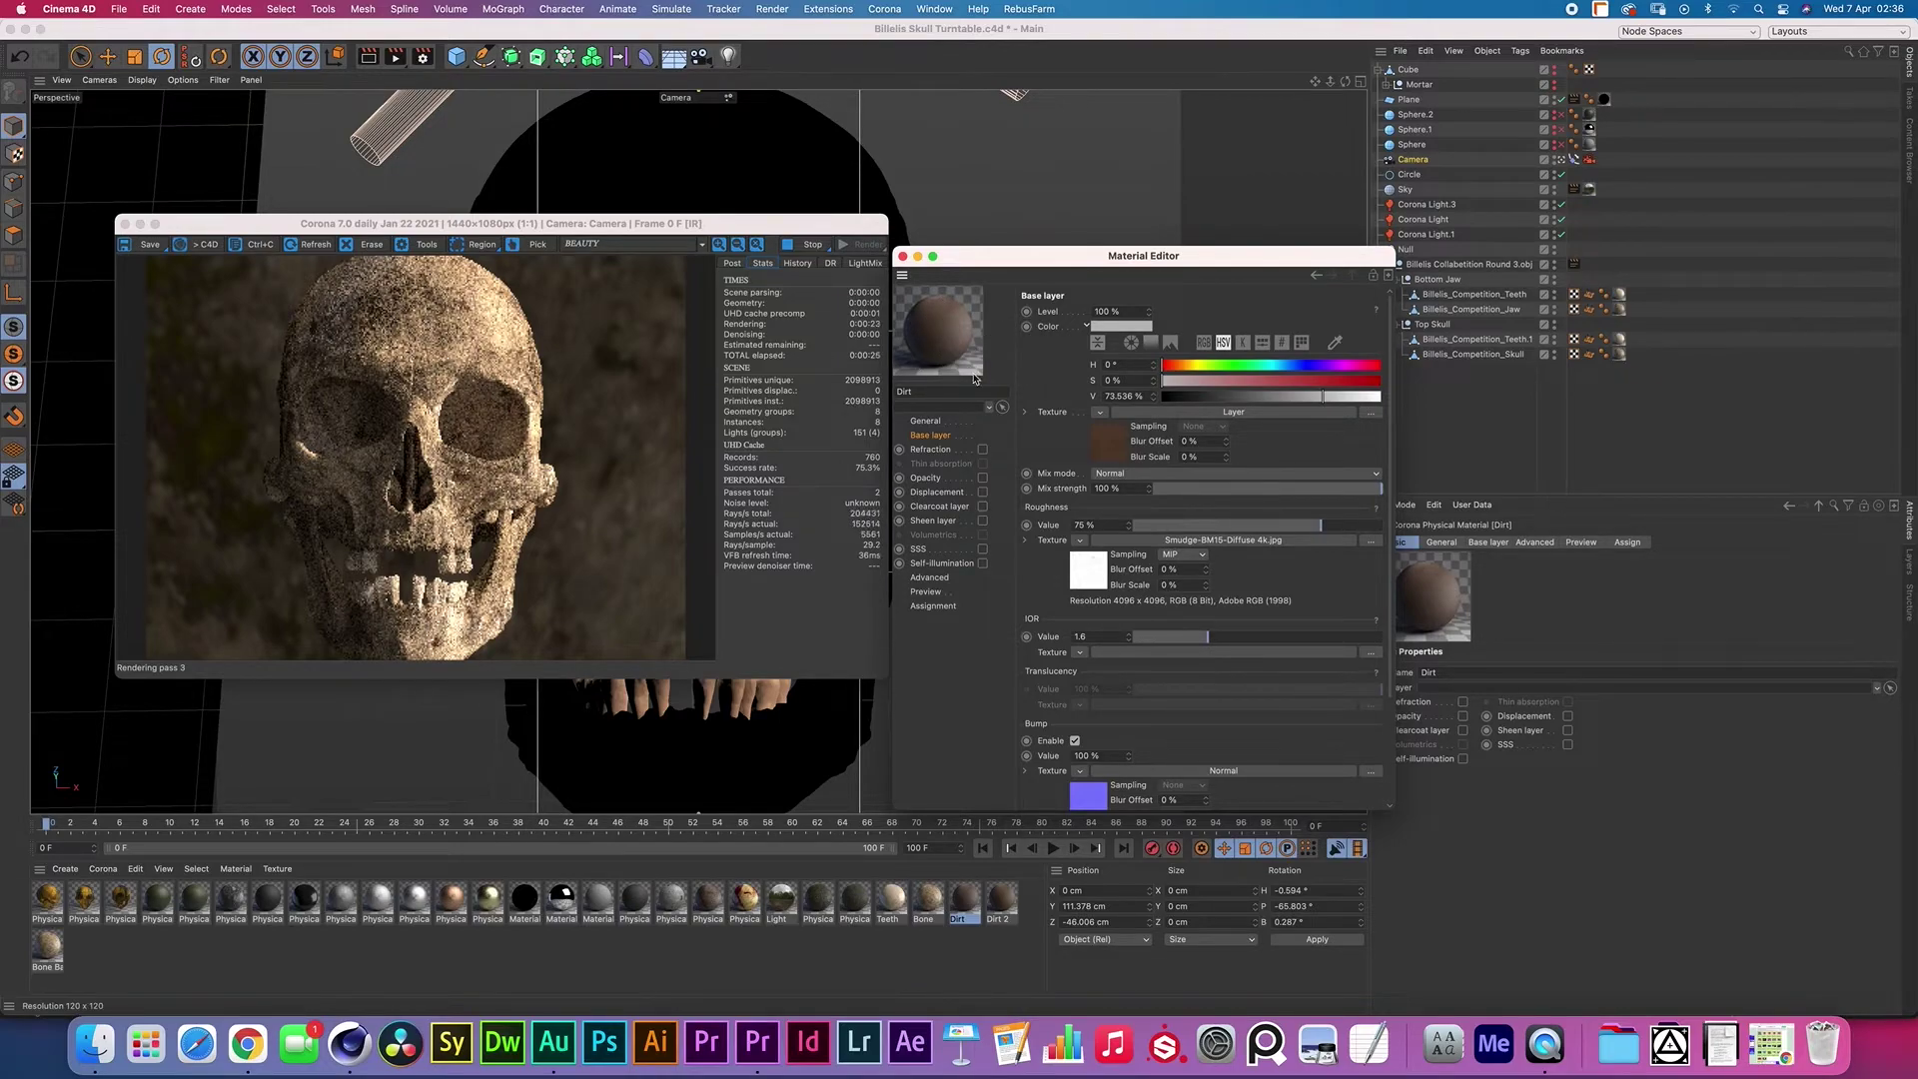
{"action": "scroll", "coordinate": [1046, 589], "scroll_direction": "down", "scroll_amount": 5}
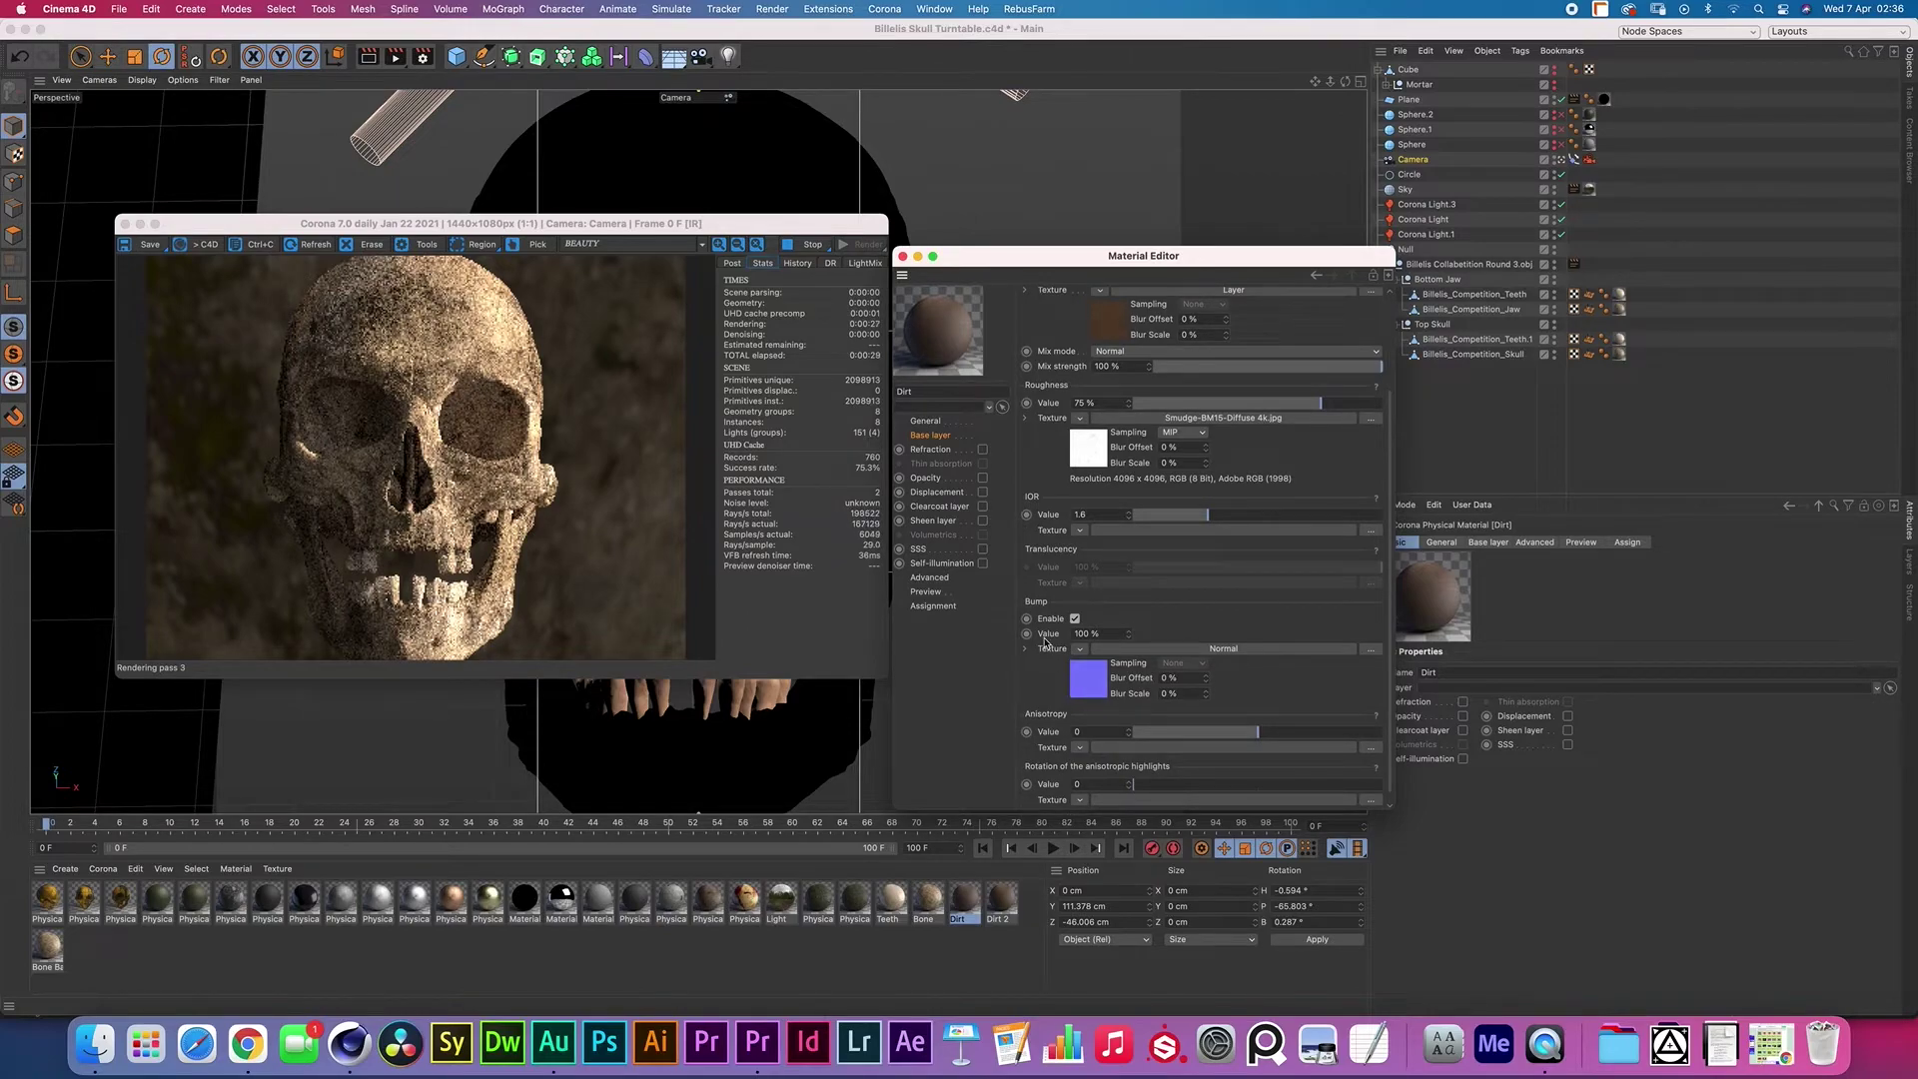
Switch to Dirt 2, inspect the Noise layer in its colour Layer shader, and return to Base layer
{"action": "left_click", "coordinate": [1000, 899]}
{"action": "scroll", "coordinate": [1046, 526], "scroll_direction": "up", "scroll_amount": 2}
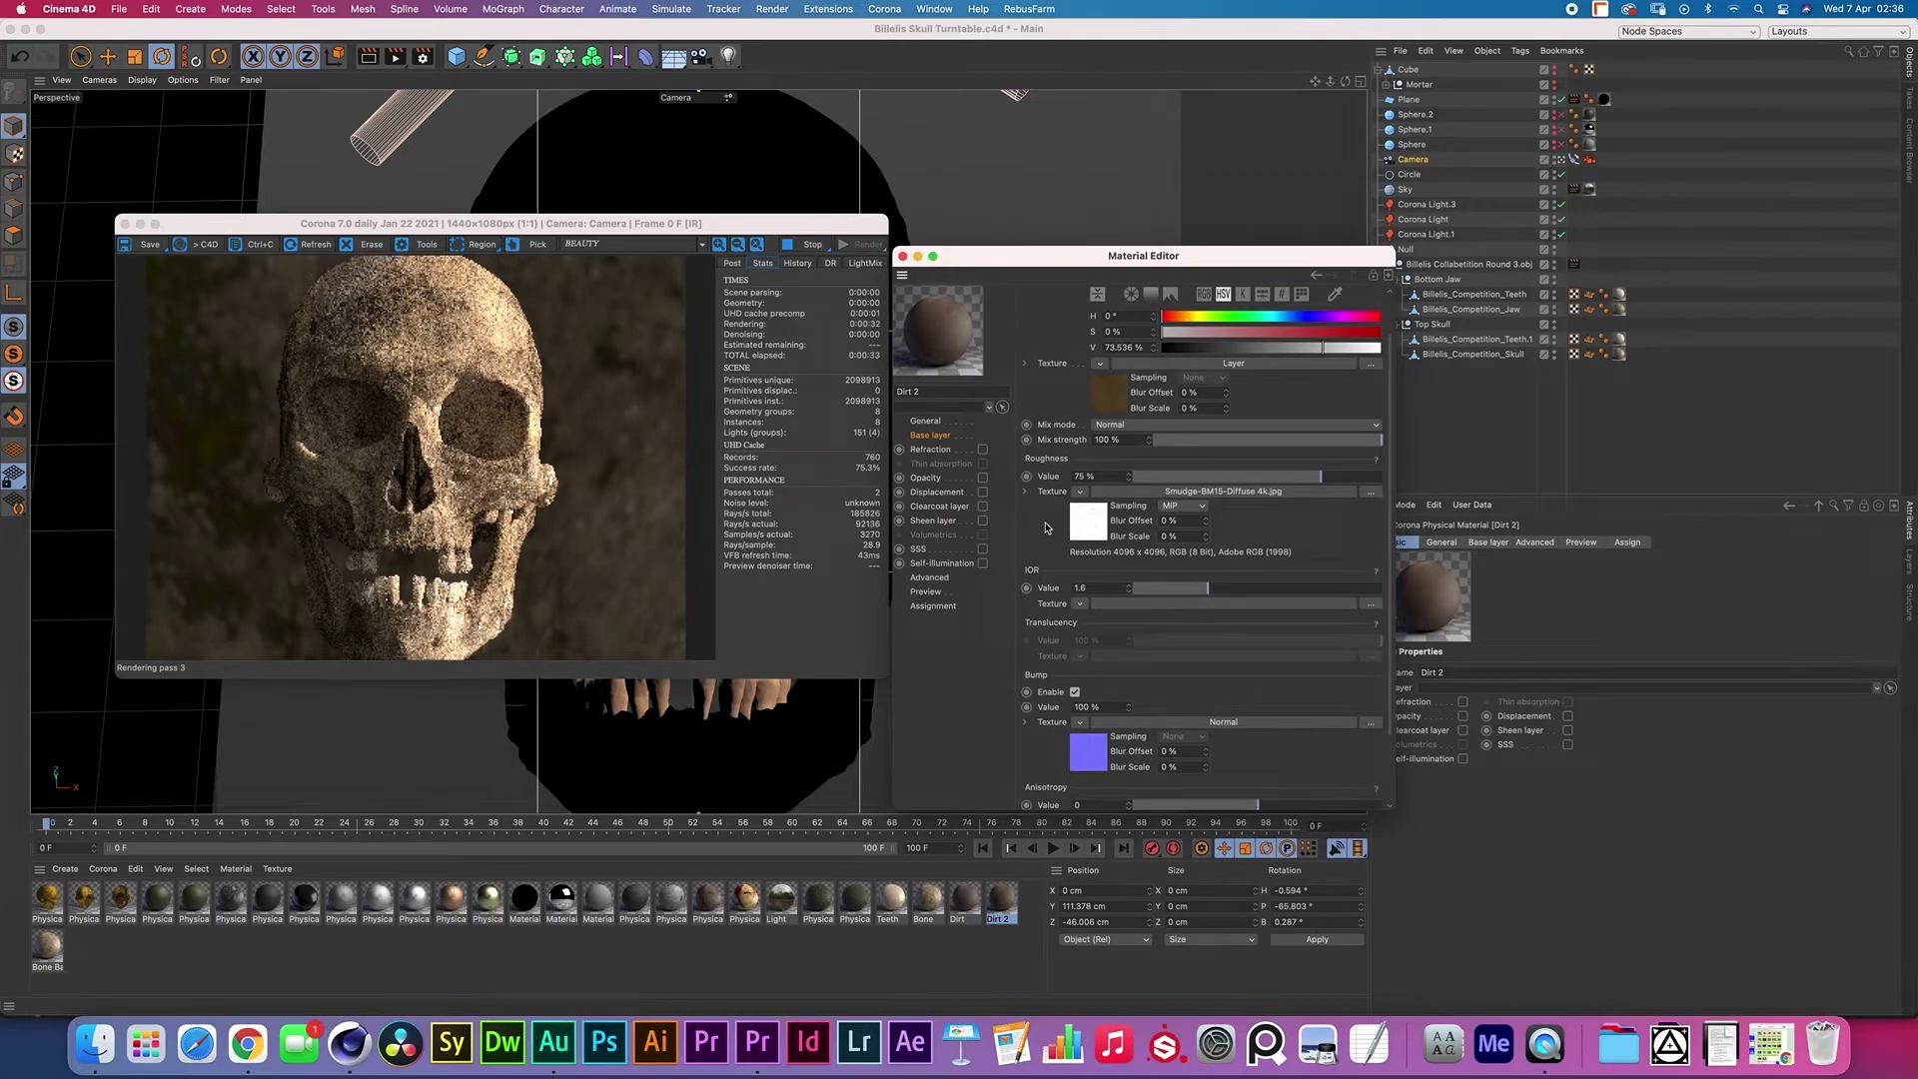
{"action": "left_click", "coordinate": [1104, 394]}
{"action": "left_click", "coordinate": [1084, 469]}
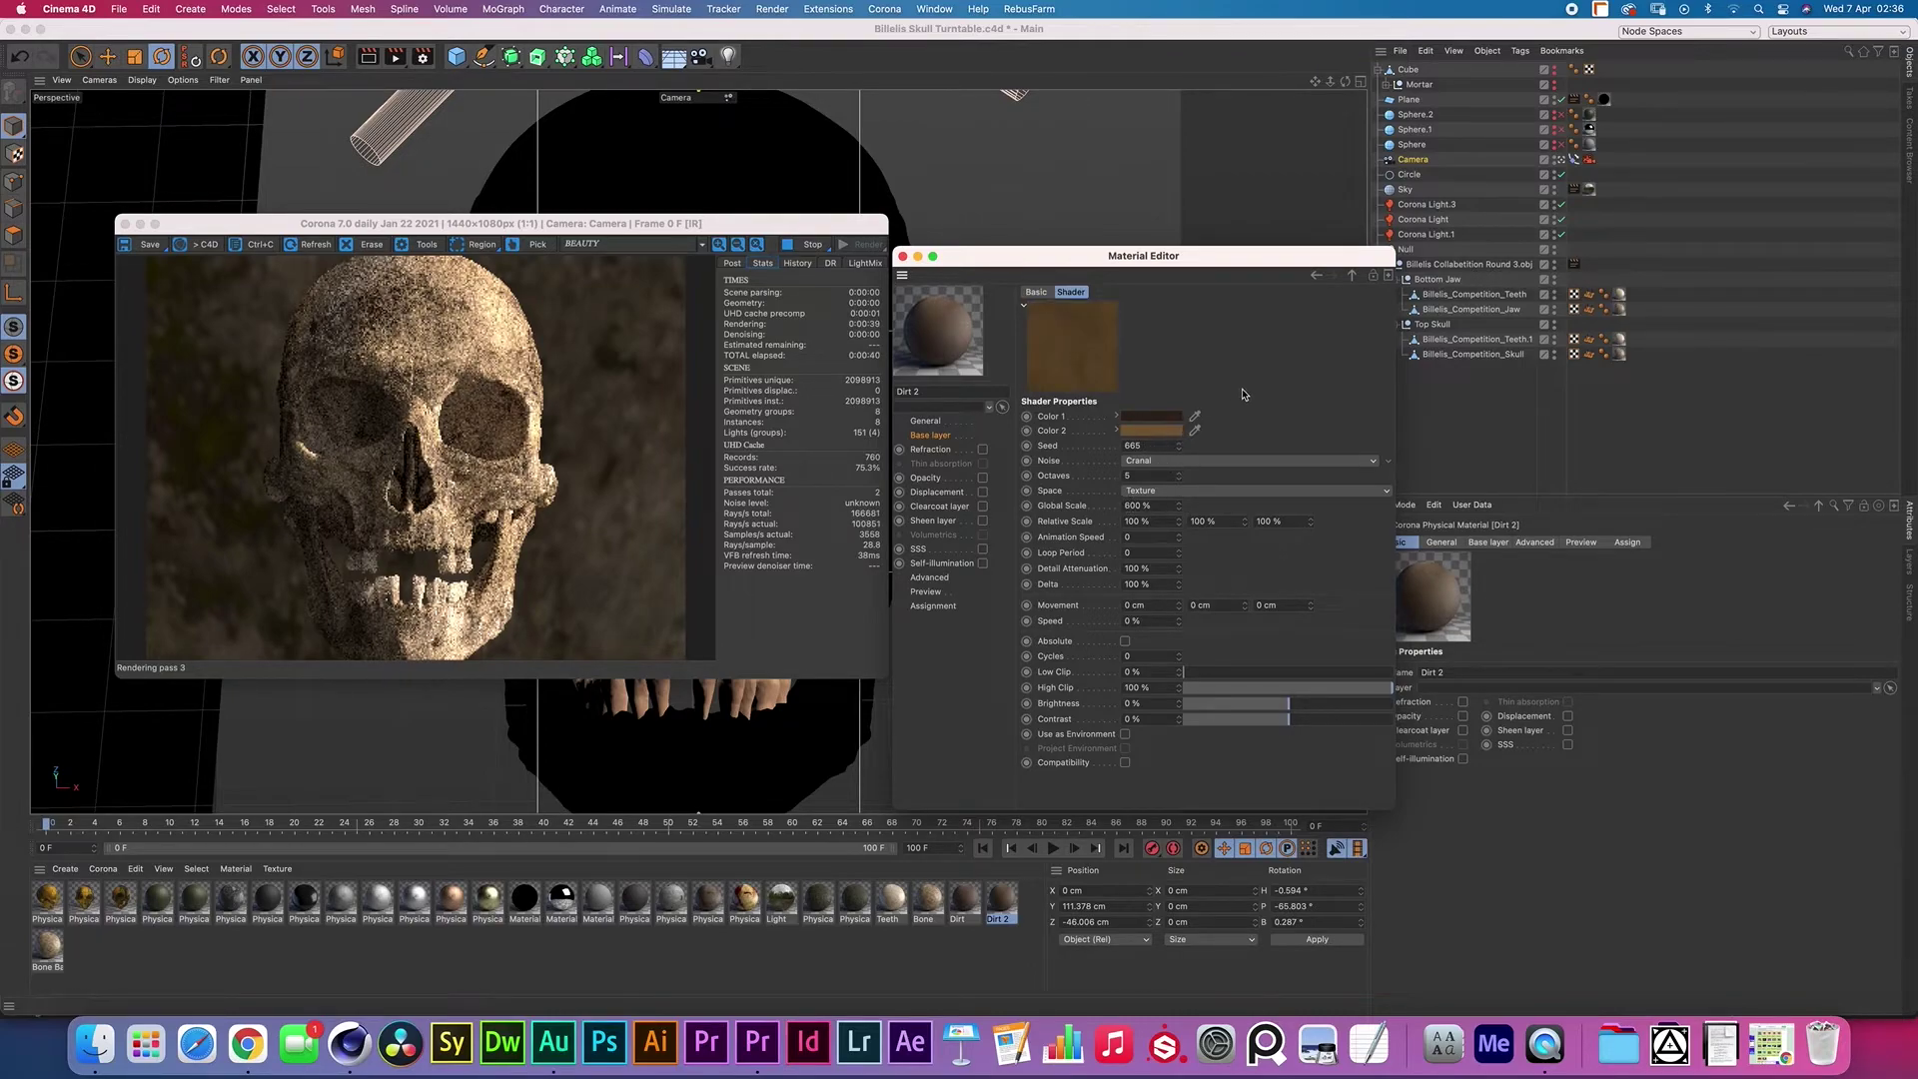
{"action": "left_click", "coordinate": [1351, 276]}
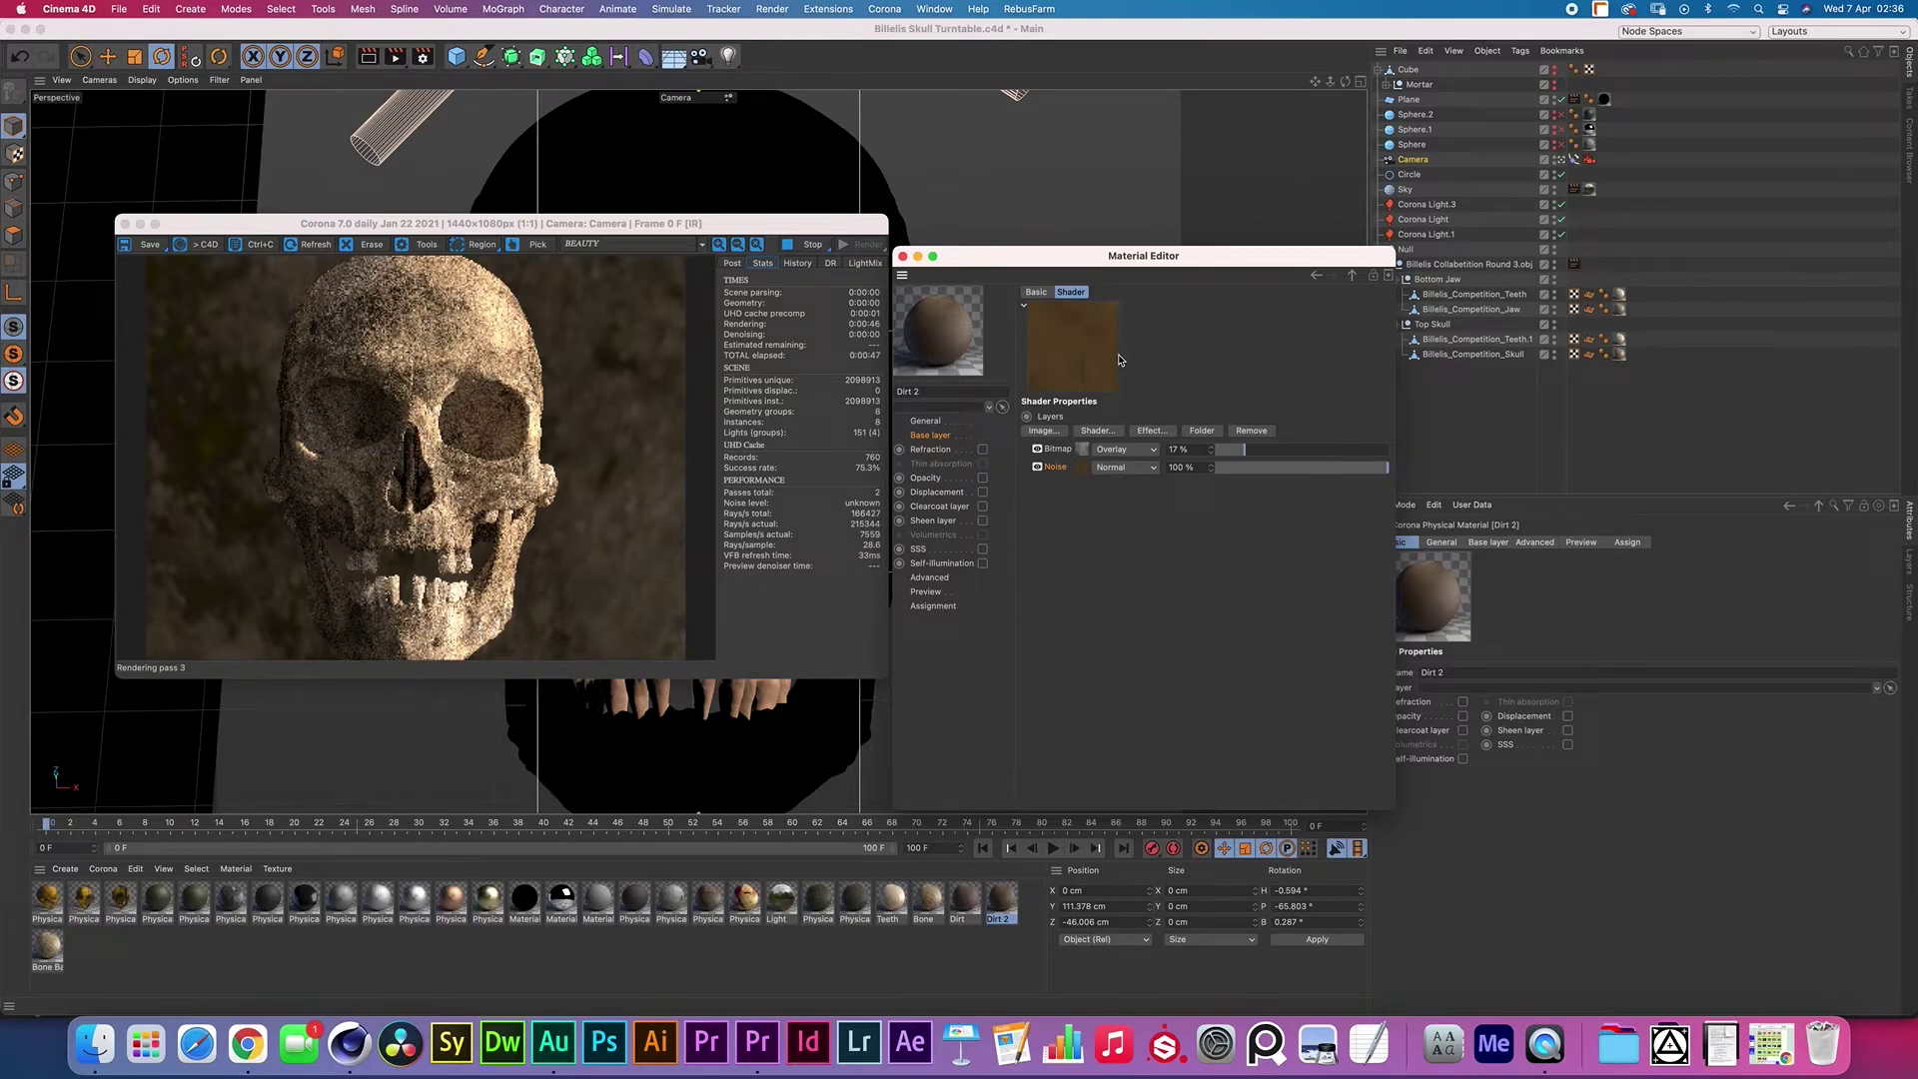
{"action": "left_click", "coordinate": [932, 437]}
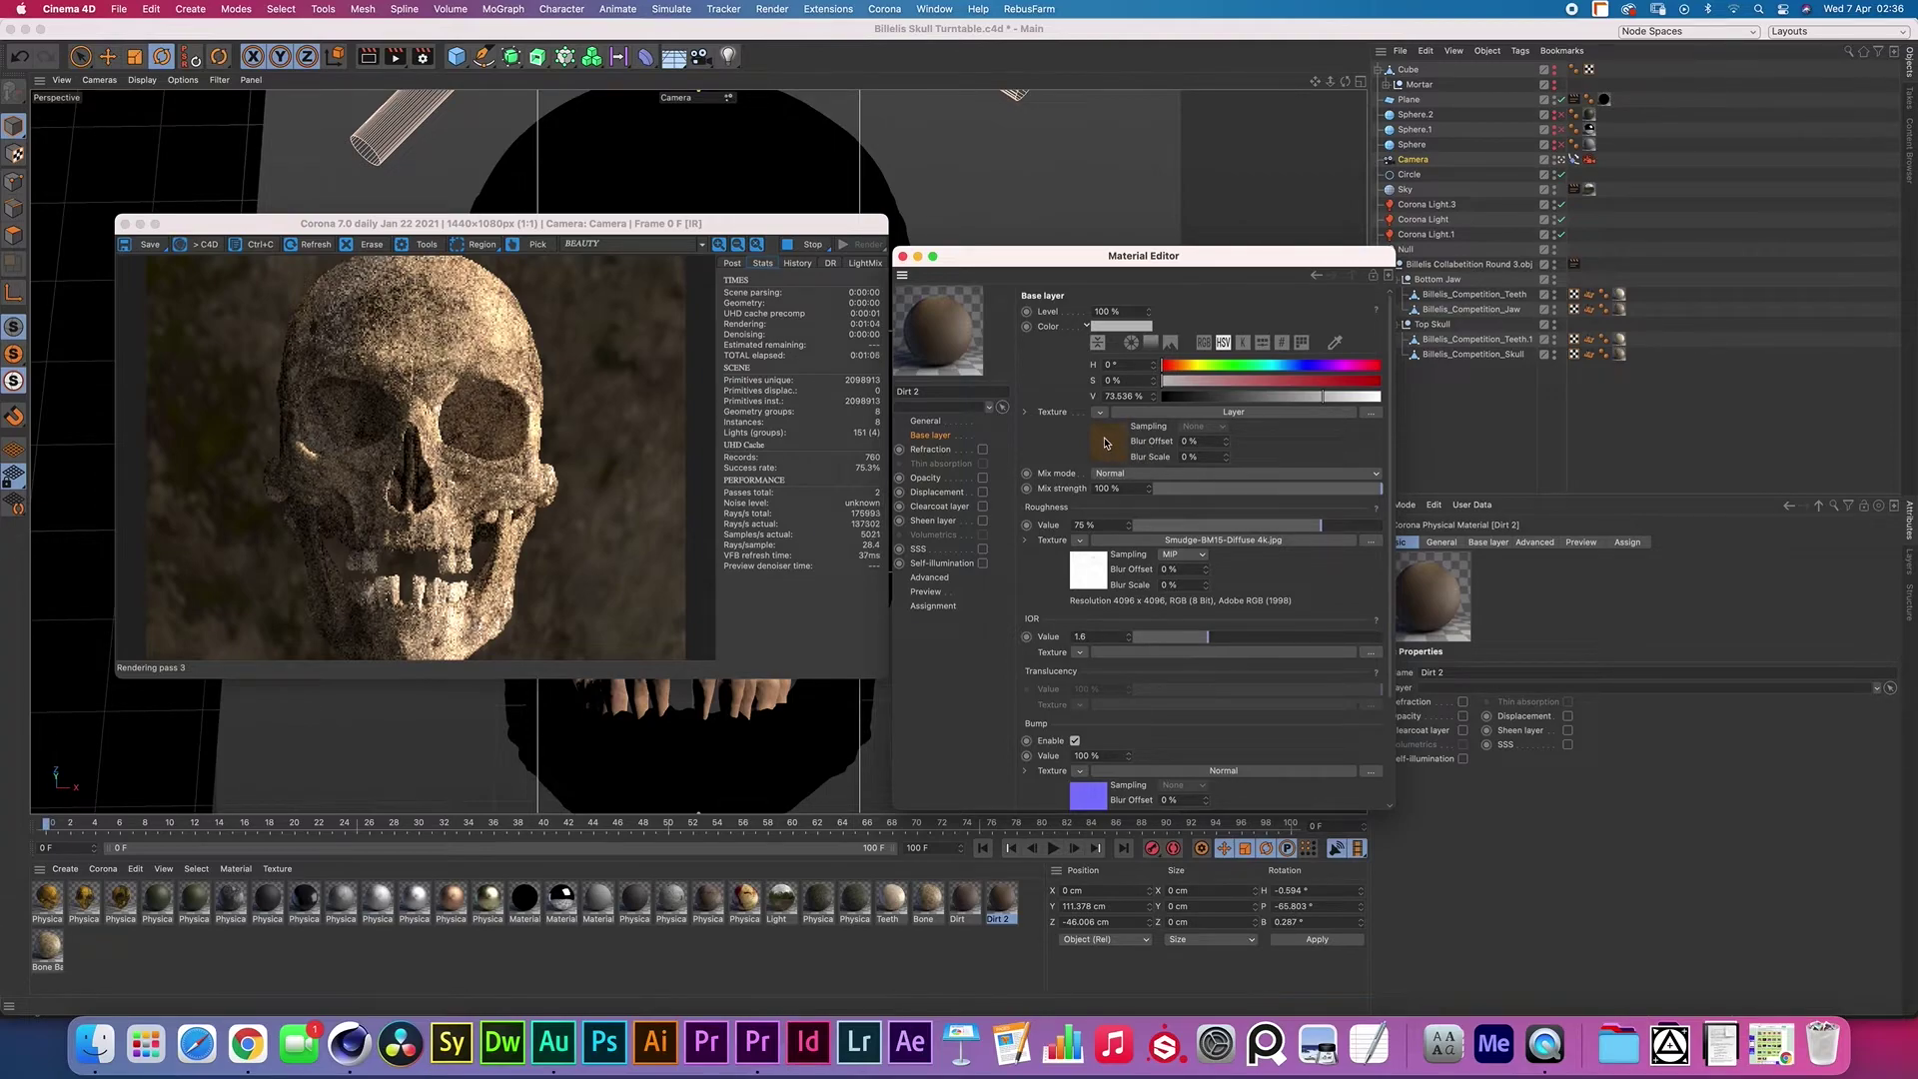
Open the Bone layered material and widen its editor to show the layer names
{"action": "left_click", "coordinate": [903, 256]}
{"action": "left_click", "coordinate": [929, 904]}
{"action": "double_click", "coordinate": [929, 904]}
{"action": "left_click_drag", "start_coordinate": [520, 103], "coordinate": [1227, 227]}
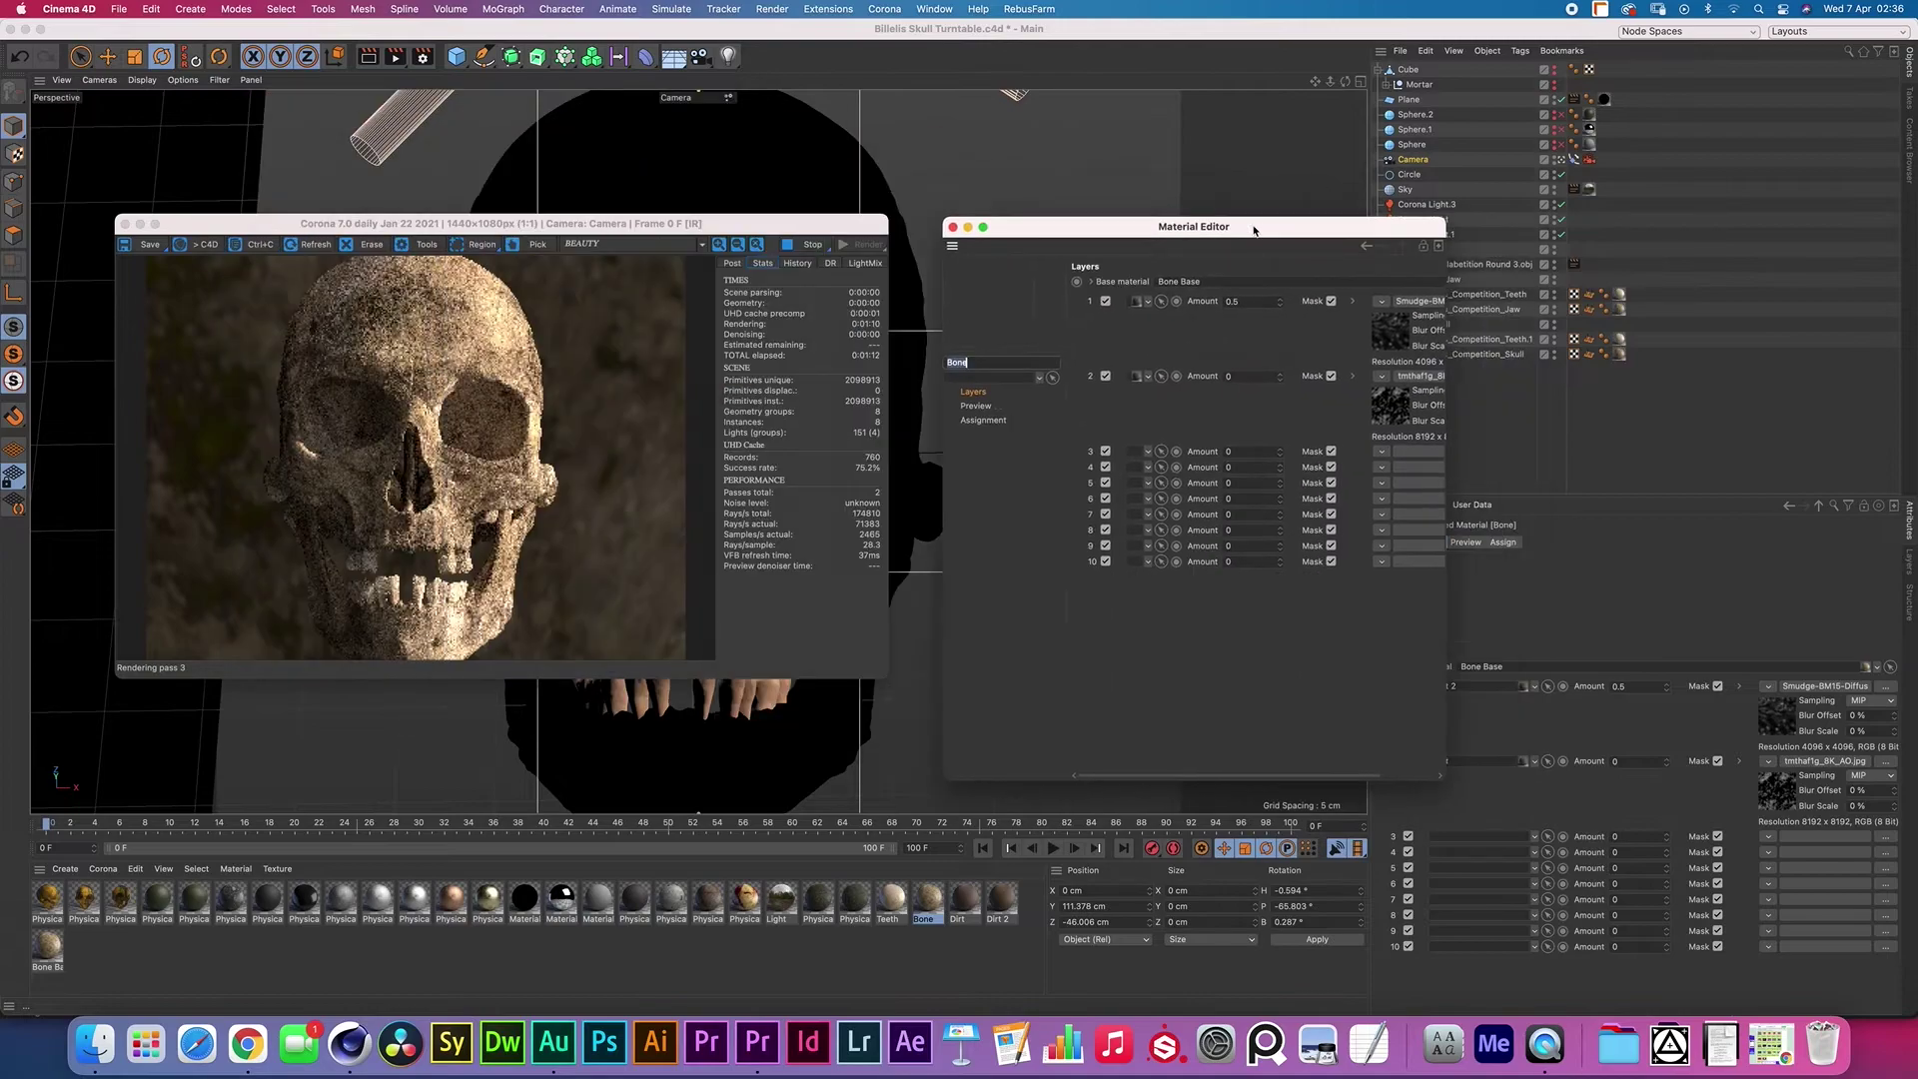
{"action": "left_click_drag", "start_coordinate": [1445, 754], "coordinate": [1582, 754]}
{"action": "left_click_drag", "start_coordinate": [1185, 230], "coordinate": [1132, 228]}
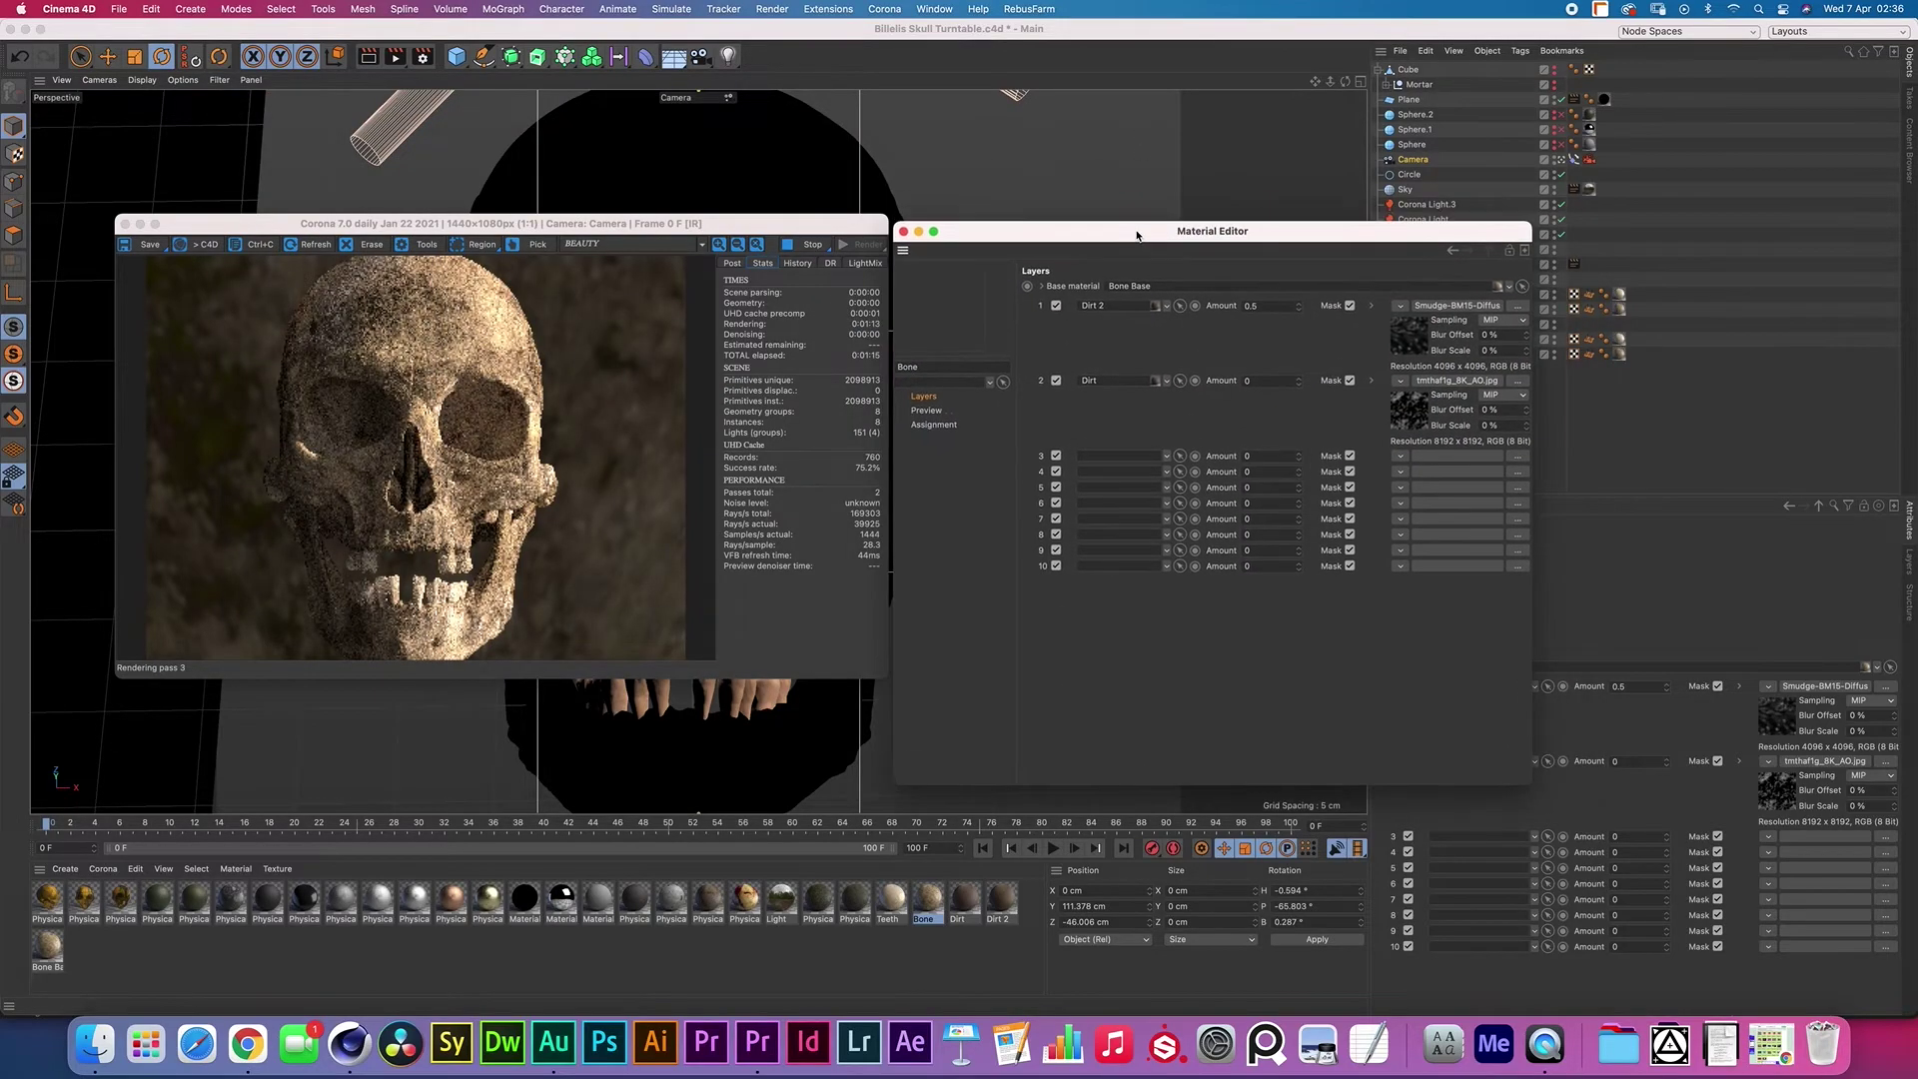
Set the Dirt 2 layer Amount to 1 and raise the Smudge texture's Exposure to 0.88
{"action": "left_click", "coordinate": [1271, 298]}
{"action": "type", "text": "1"}
{"action": "key", "text": "Tab"}
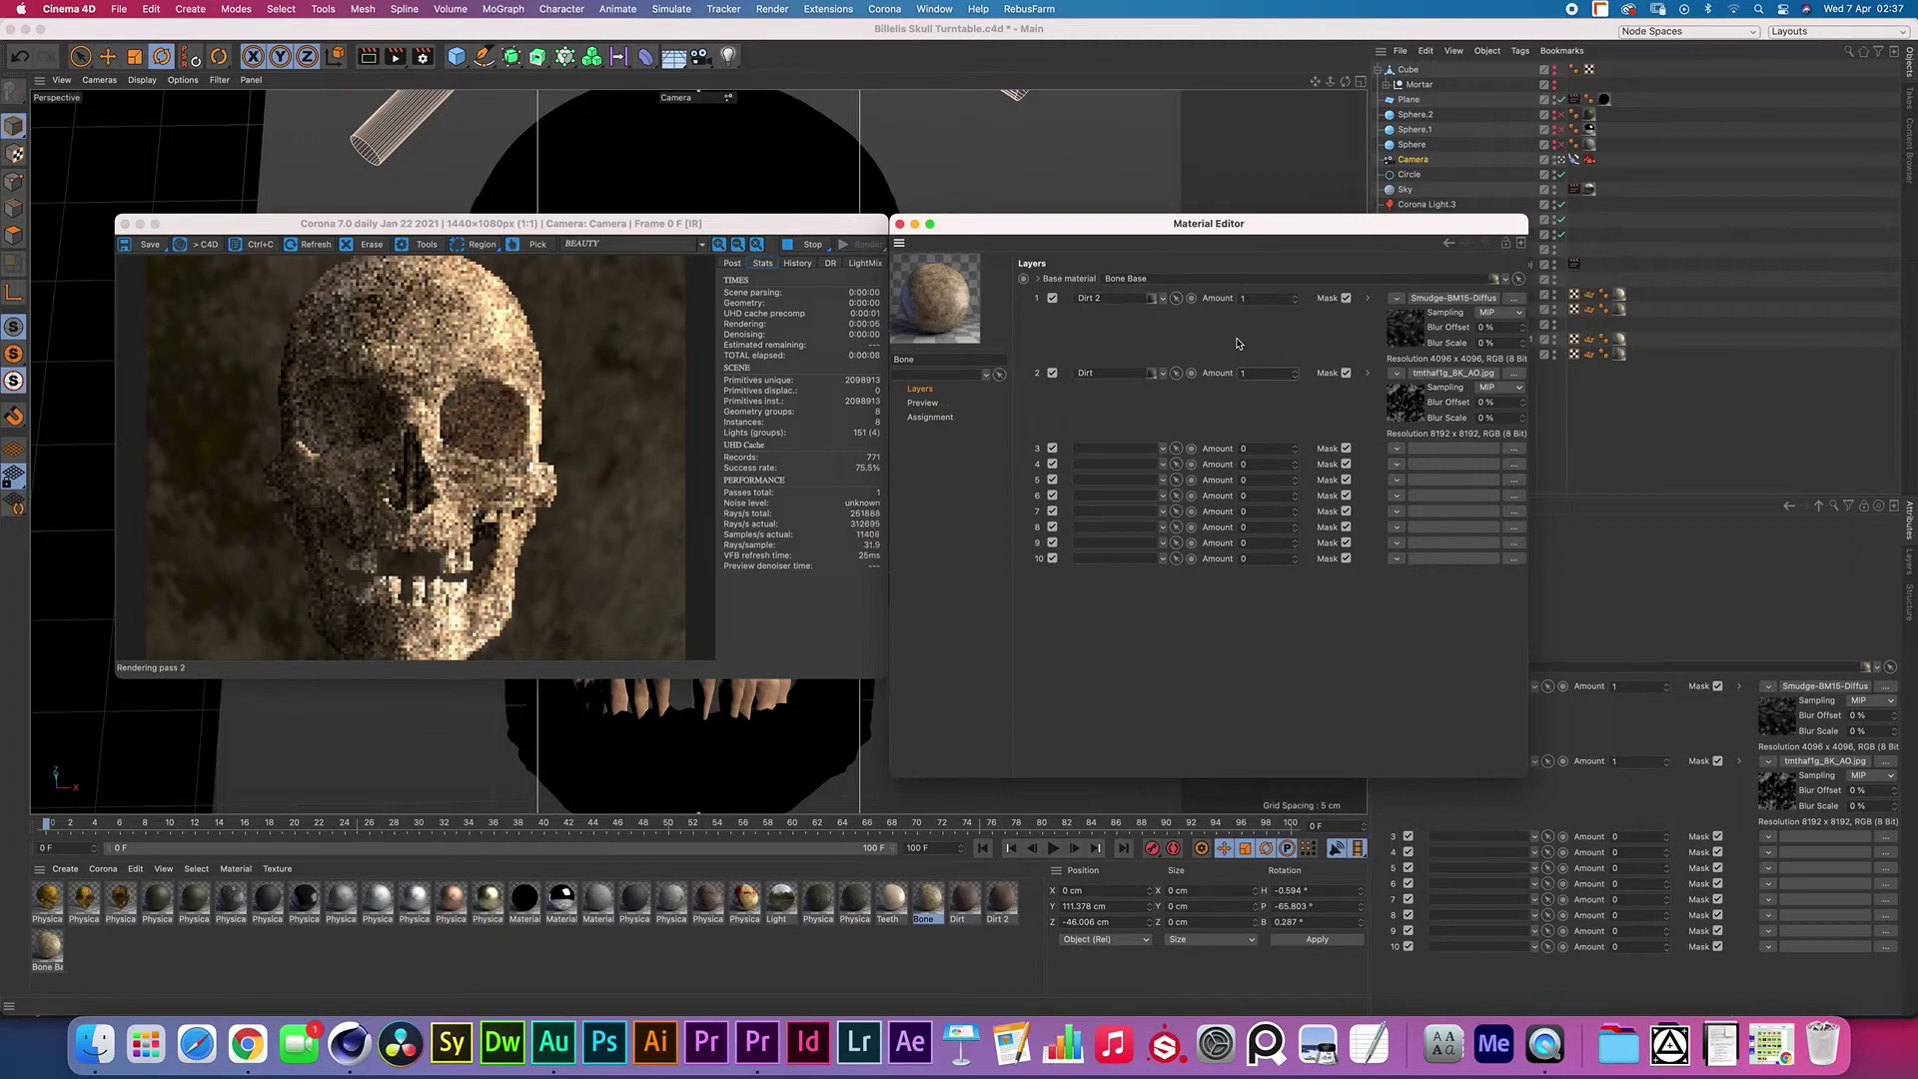
{"action": "left_click", "coordinate": [1404, 331]}
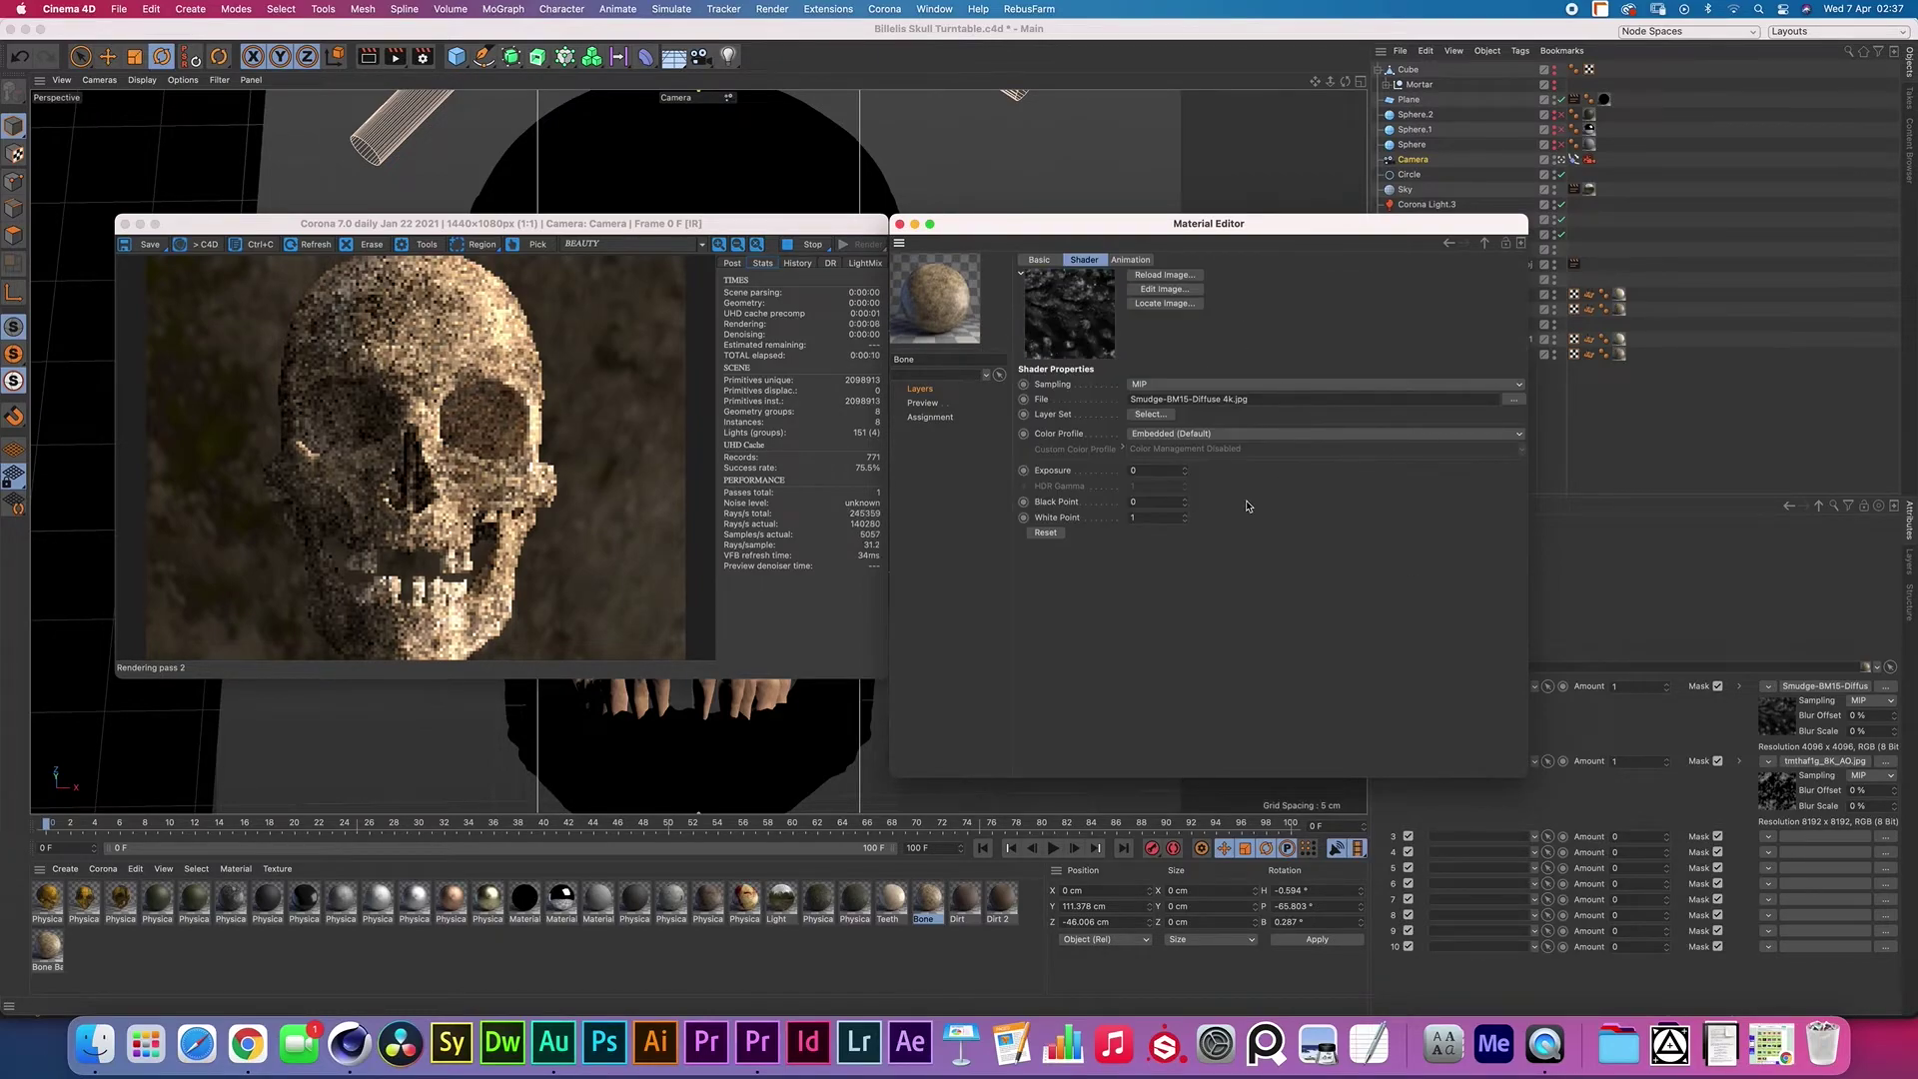
{"action": "left_click_drag", "start_coordinate": [1187, 476], "coordinate": [1187, 474]}
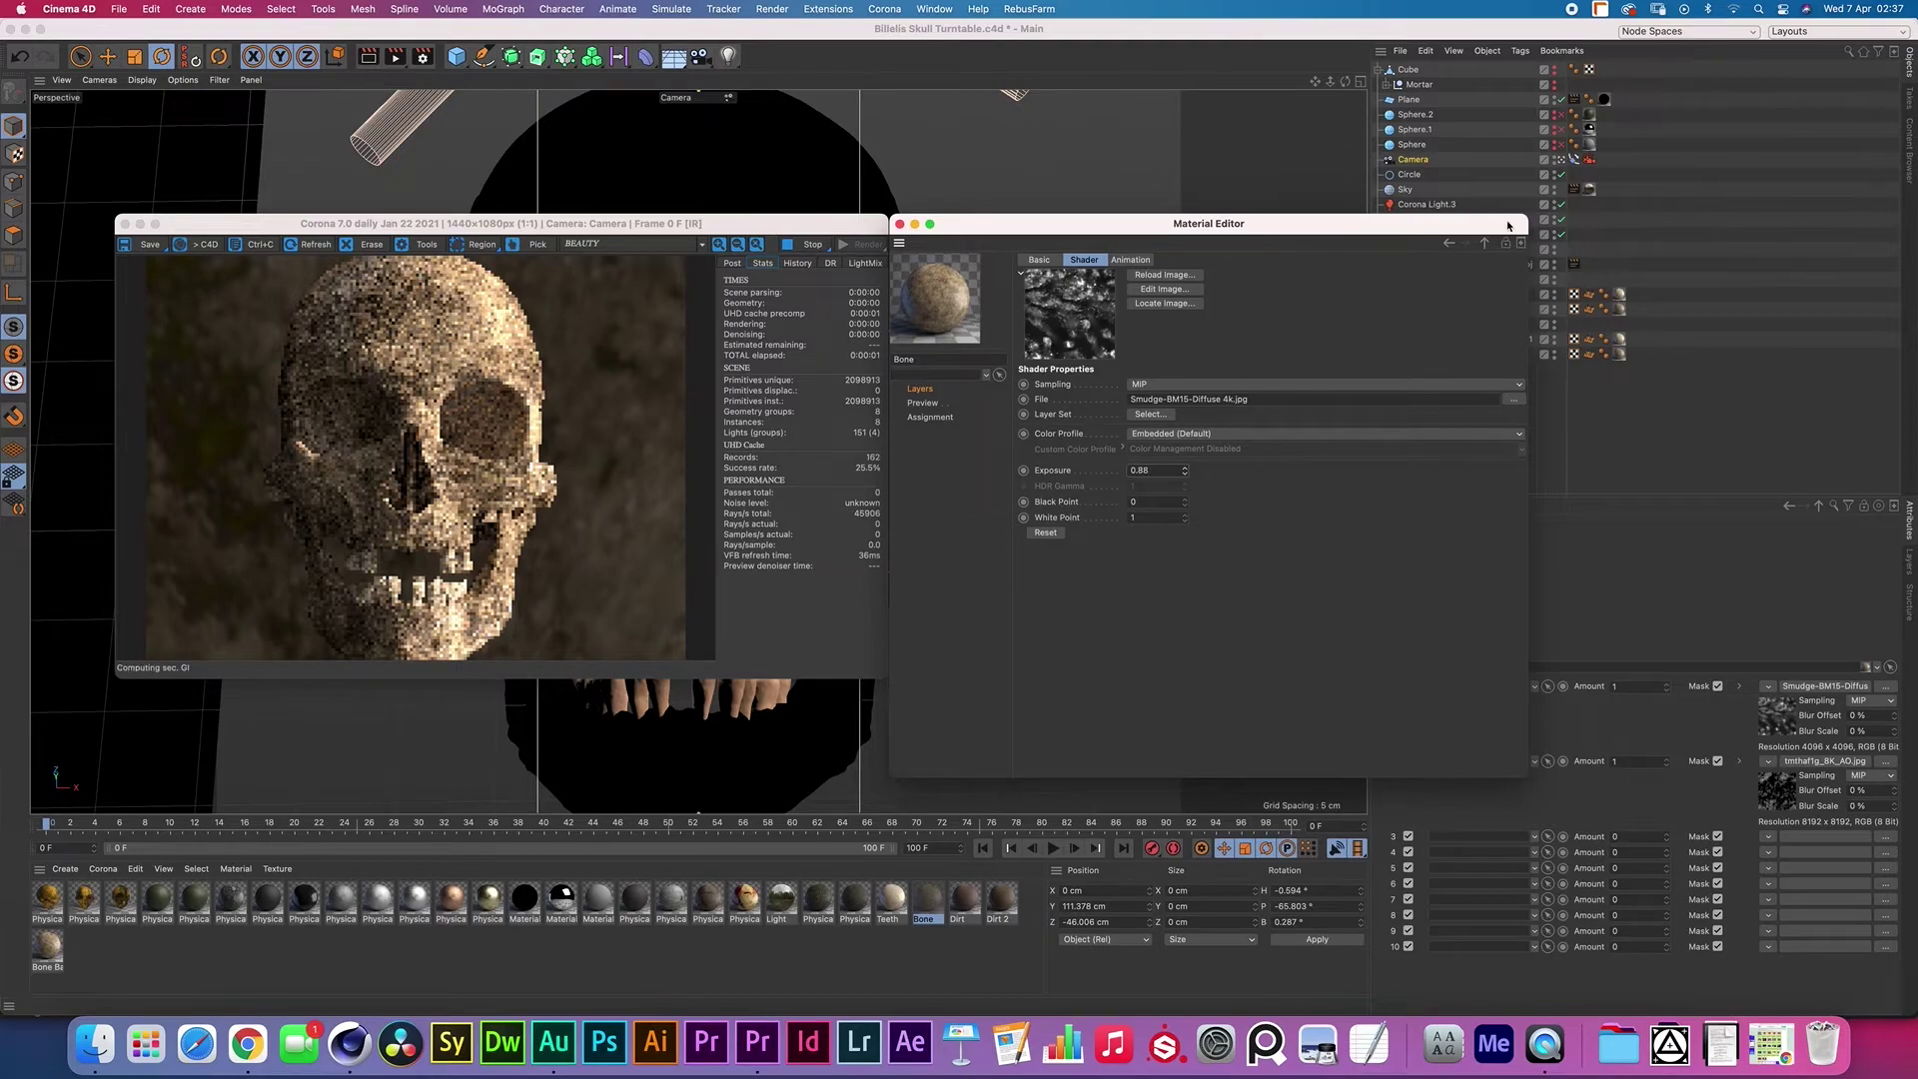
{"action": "left_click", "coordinate": [1485, 242]}
{"action": "left_click", "coordinate": [1408, 406]}
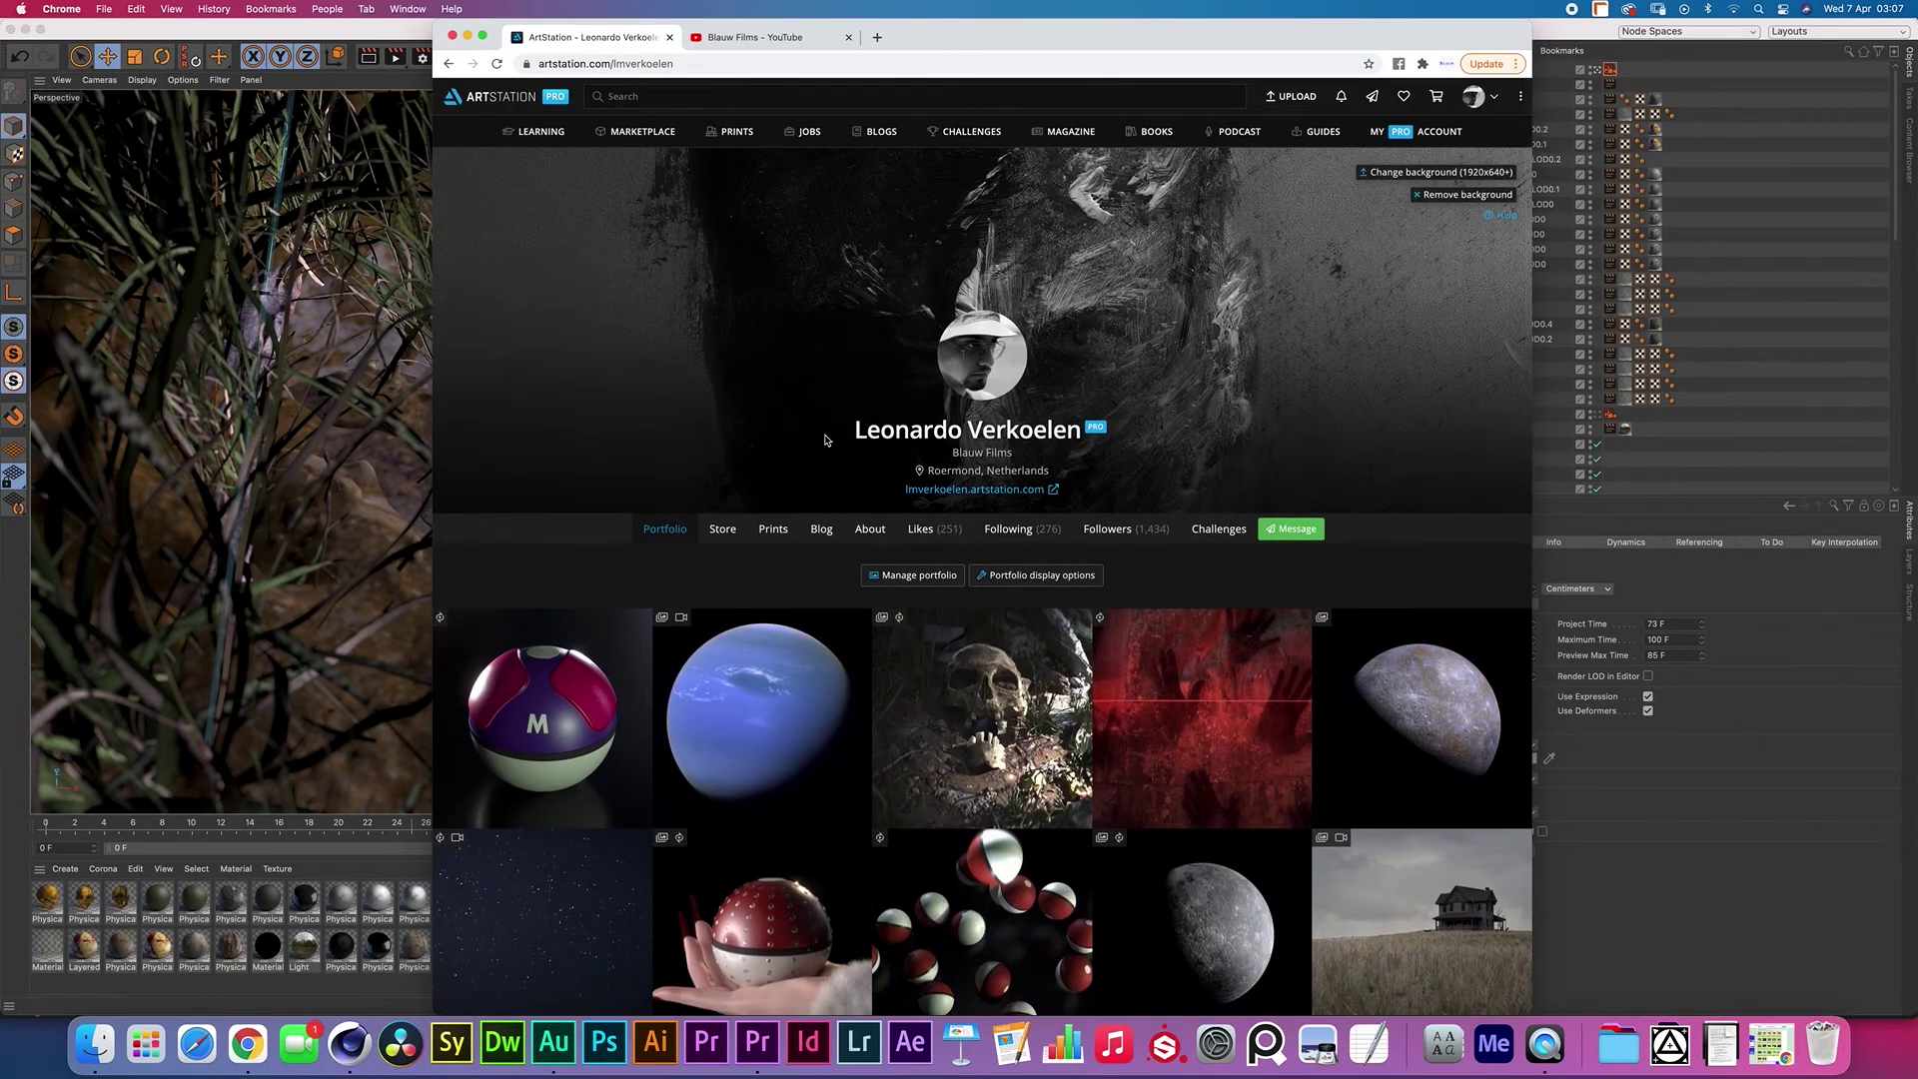
Browse the ArtStation portfolio, then open the Store and look over packs like Neptune Texture Maps and RAW cloud packs
{"action": "scroll", "coordinate": [825, 440], "scroll_direction": "down", "scroll_amount": 3}
{"action": "scroll", "coordinate": [999, 350], "scroll_direction": "down", "scroll_amount": 5}
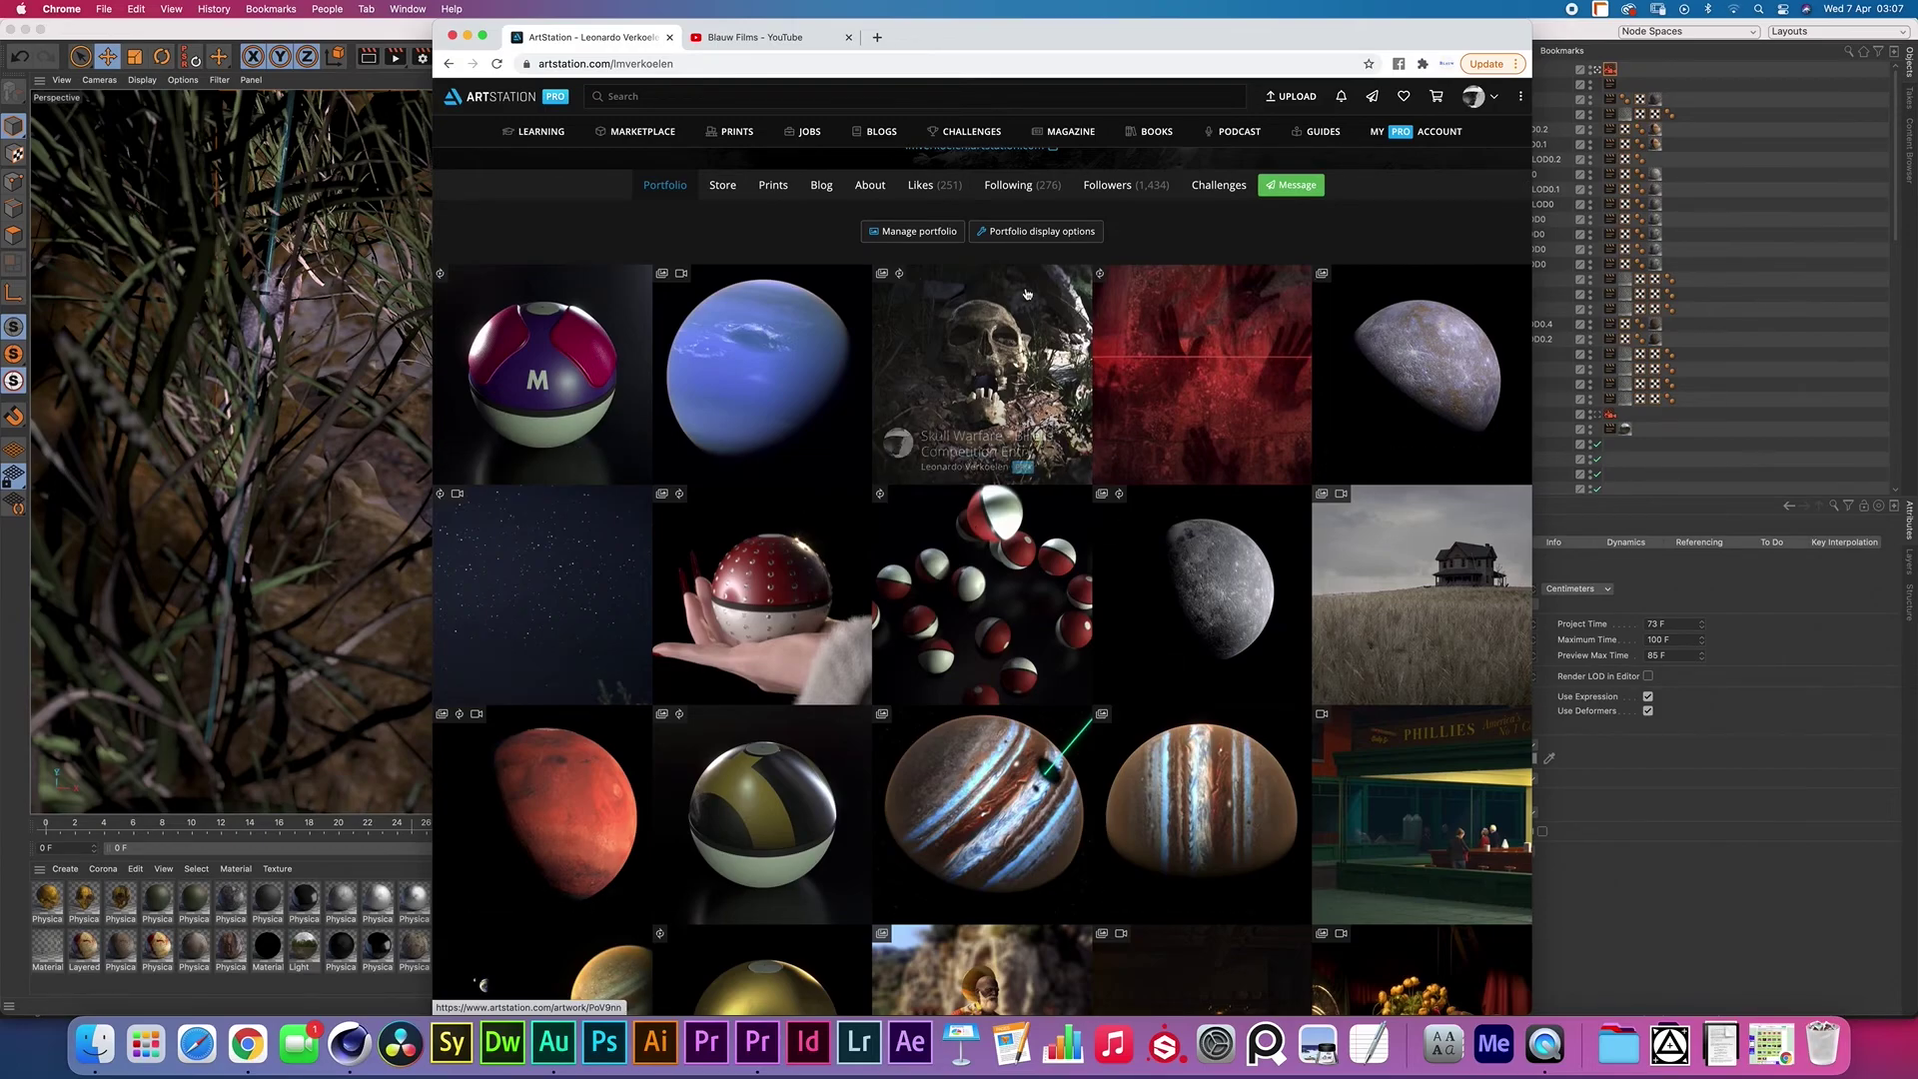
{"action": "scroll", "coordinate": [1029, 295], "scroll_direction": "up", "scroll_amount": 8}
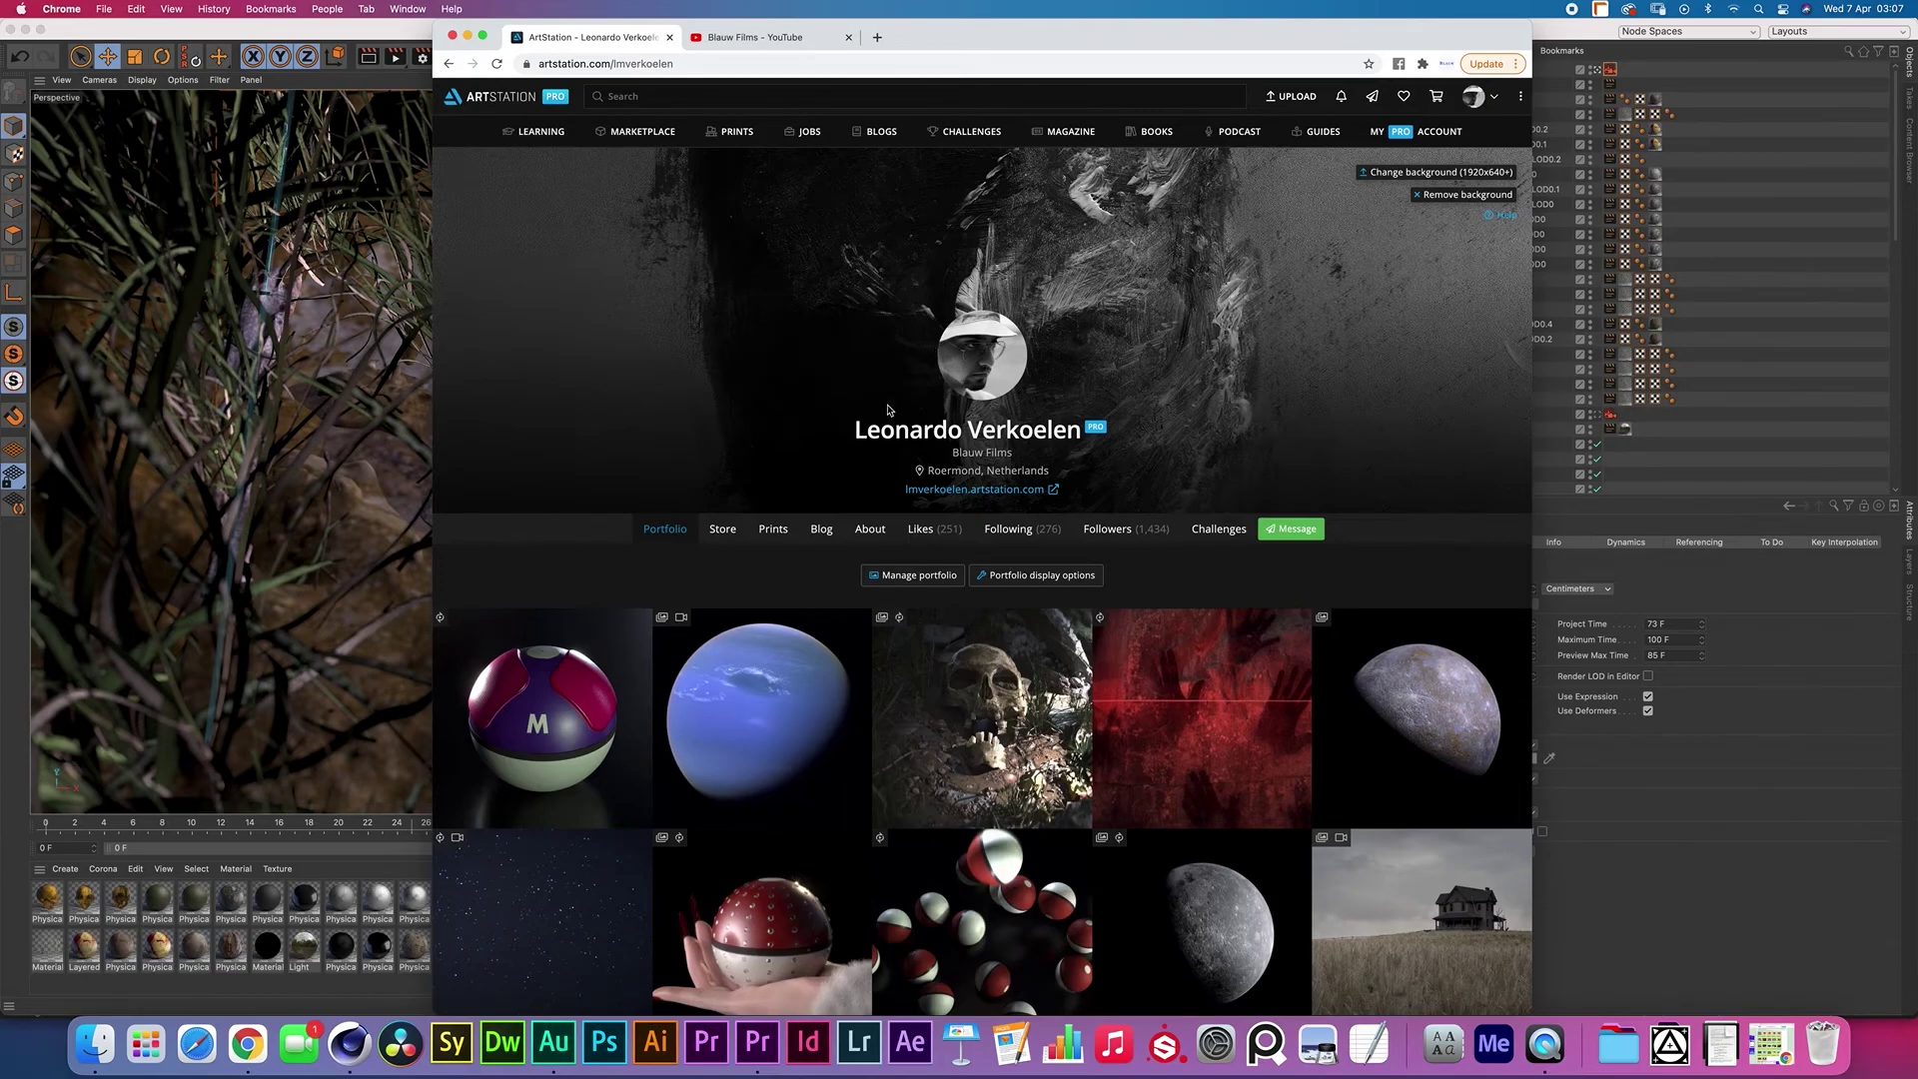
{"action": "left_click", "coordinate": [722, 529]}
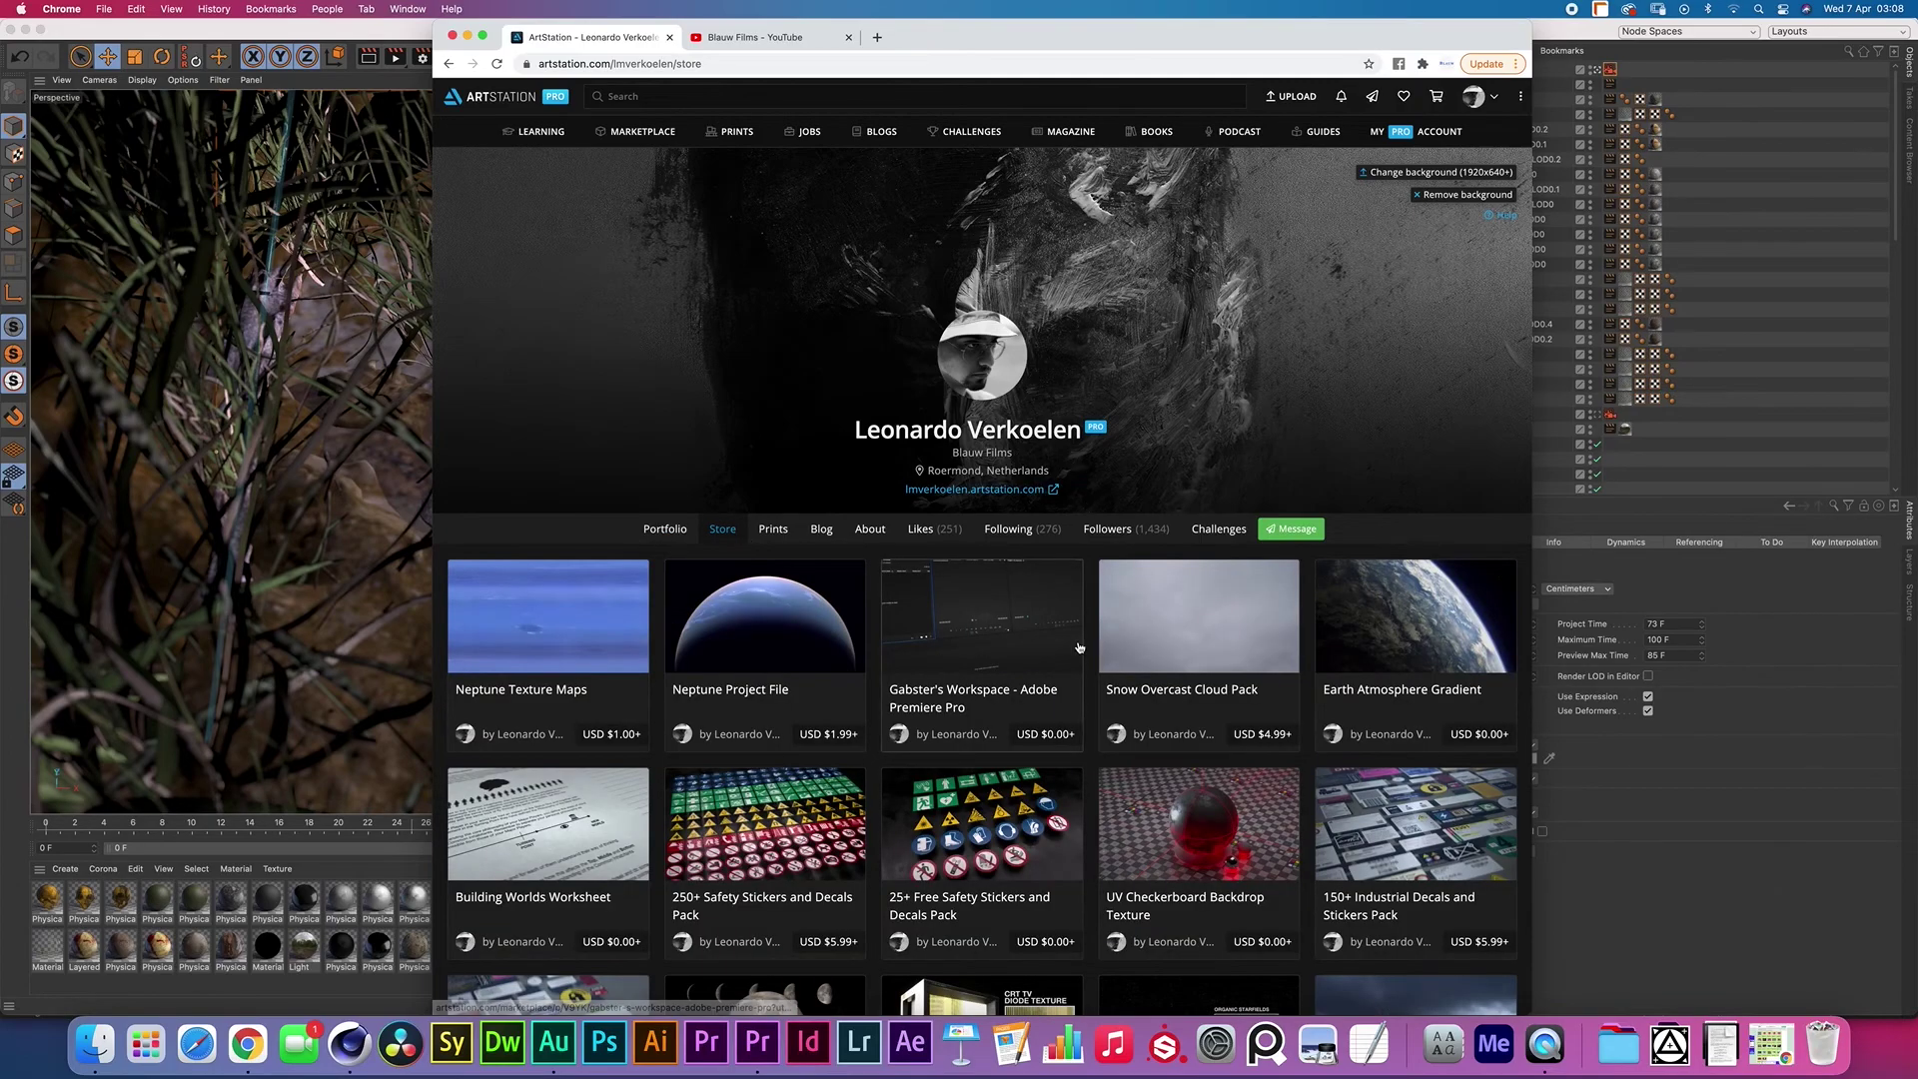
{"action": "scroll", "coordinate": [1034, 499], "scroll_direction": "down", "scroll_amount": 5}
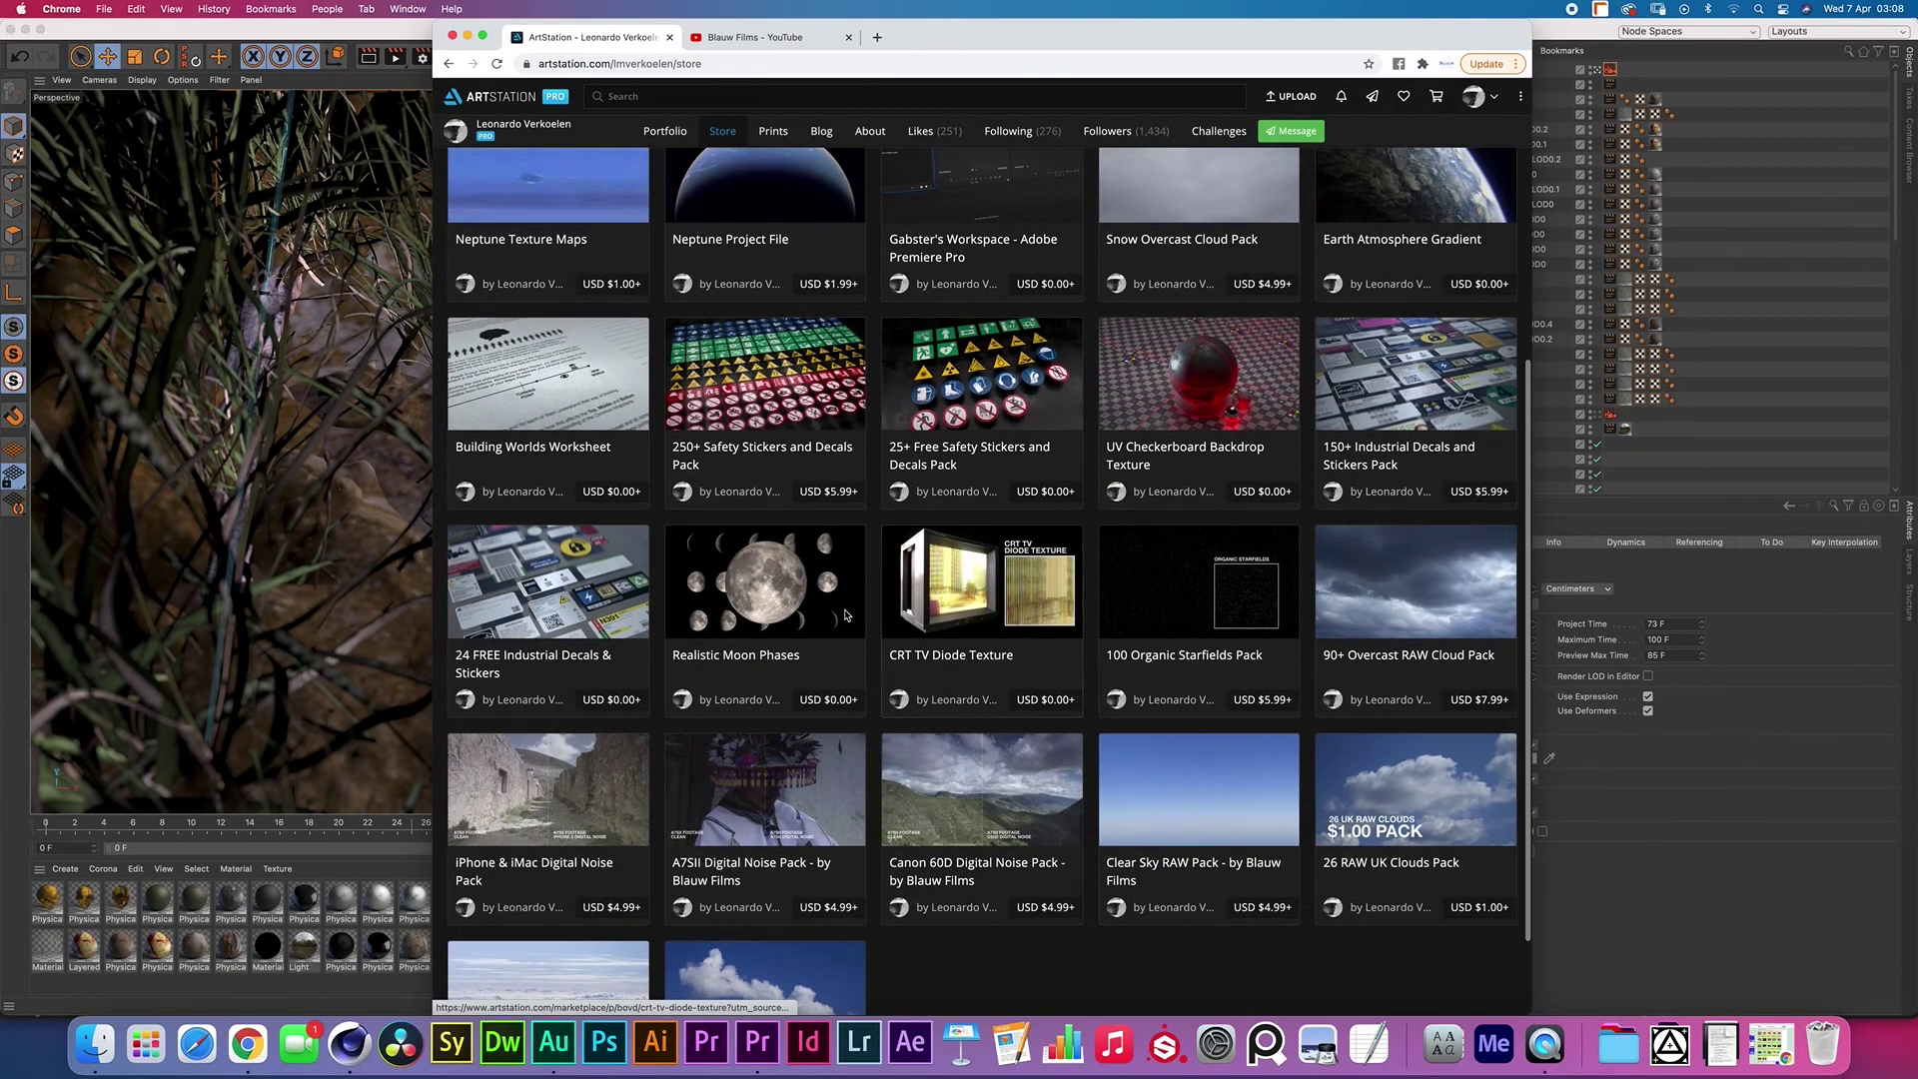
{"action": "scroll", "coordinate": [1029, 500], "scroll_direction": "up", "scroll_amount": 3}
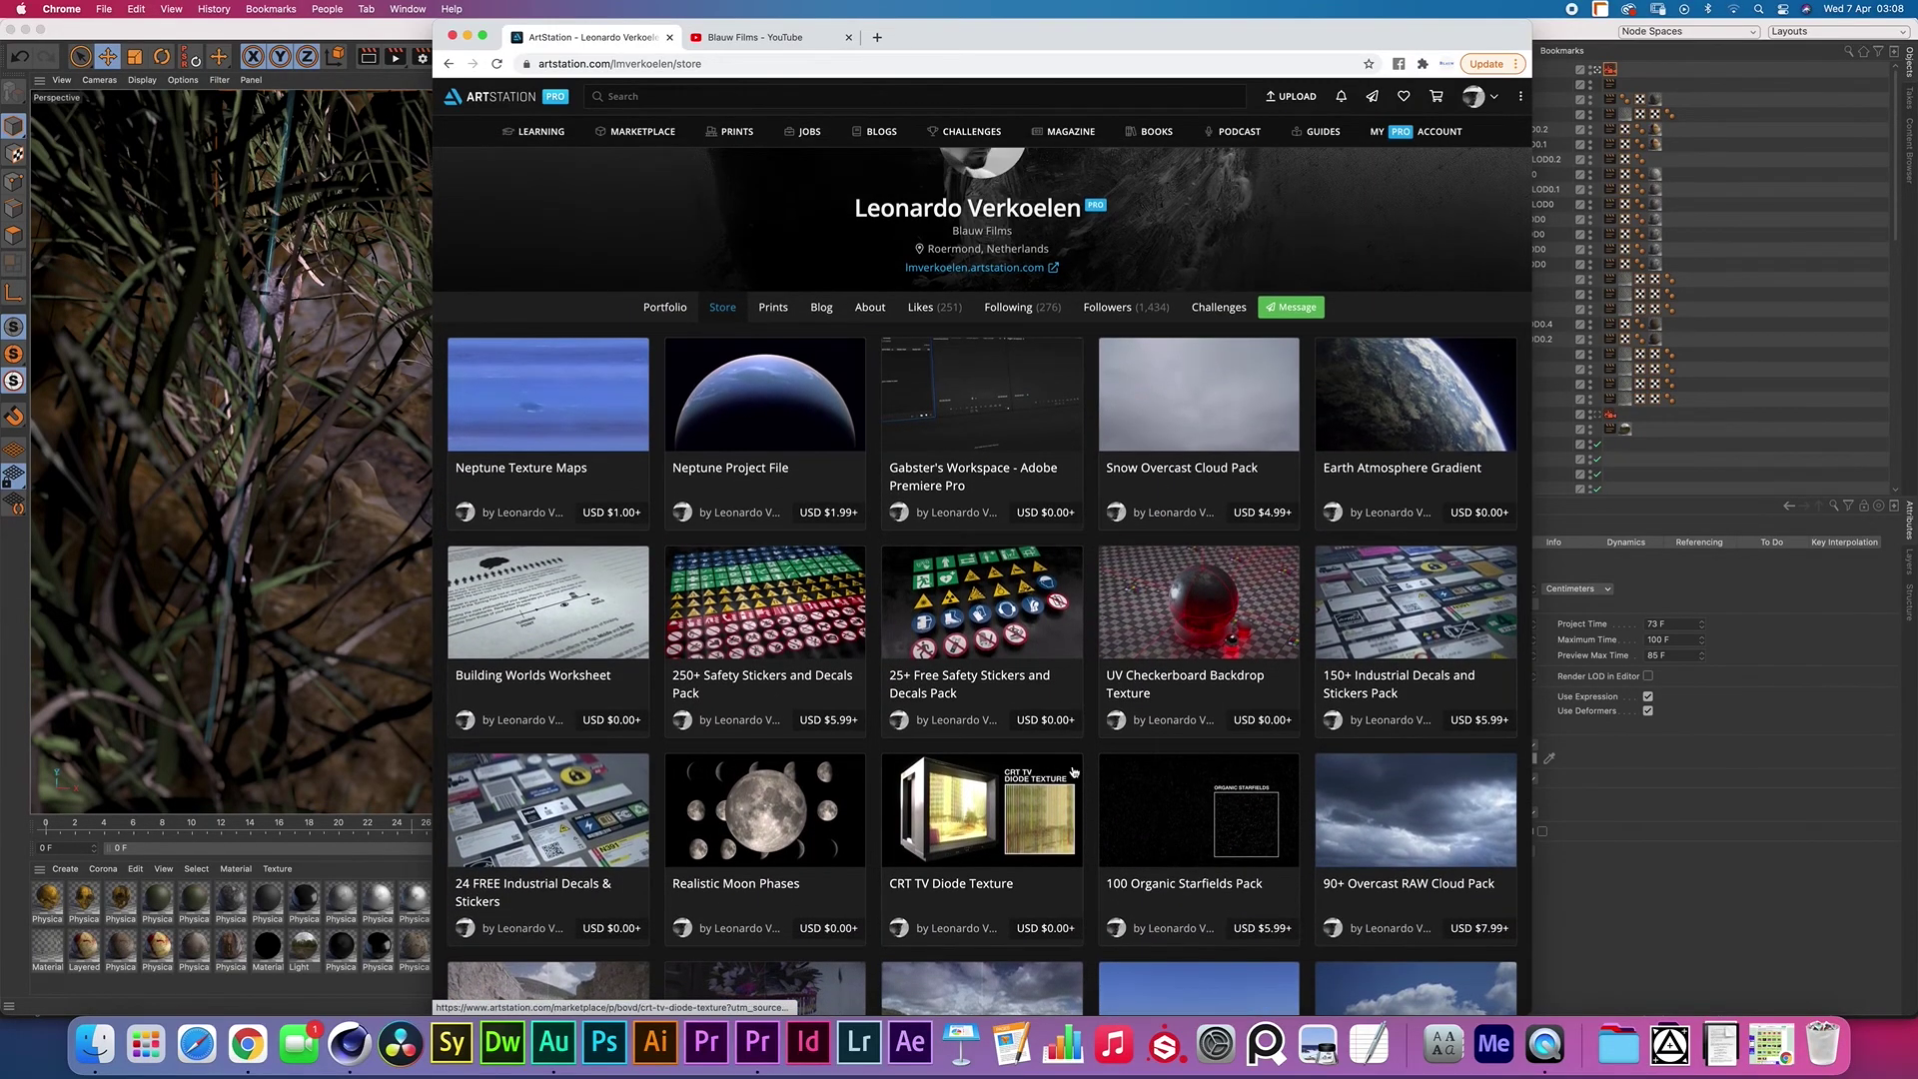
{"action": "scroll", "coordinate": [927, 852], "scroll_direction": "up", "scroll_amount": 1}
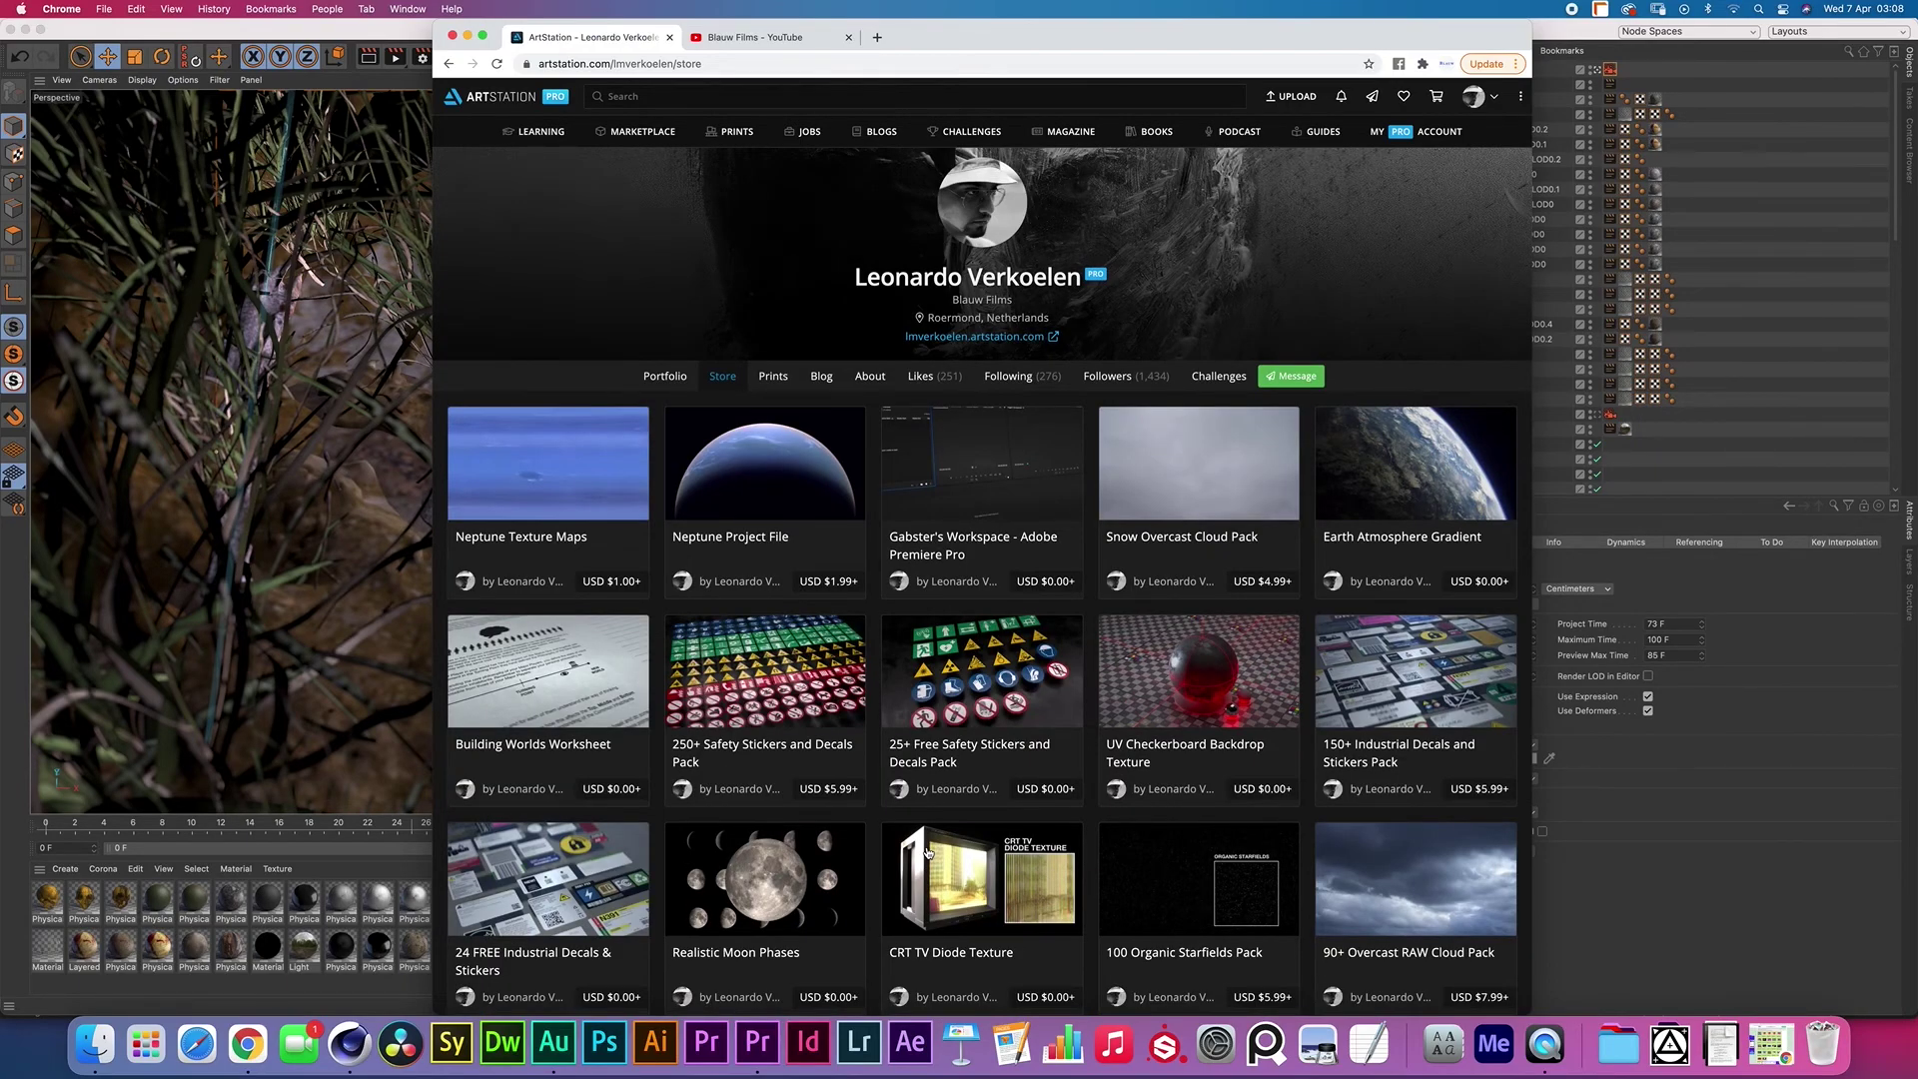
{"action": "scroll", "coordinate": [1079, 569], "scroll_direction": "down", "scroll_amount": 3}
{"action": "scroll", "coordinate": [1087, 582], "scroll_direction": "down", "scroll_amount": 2}
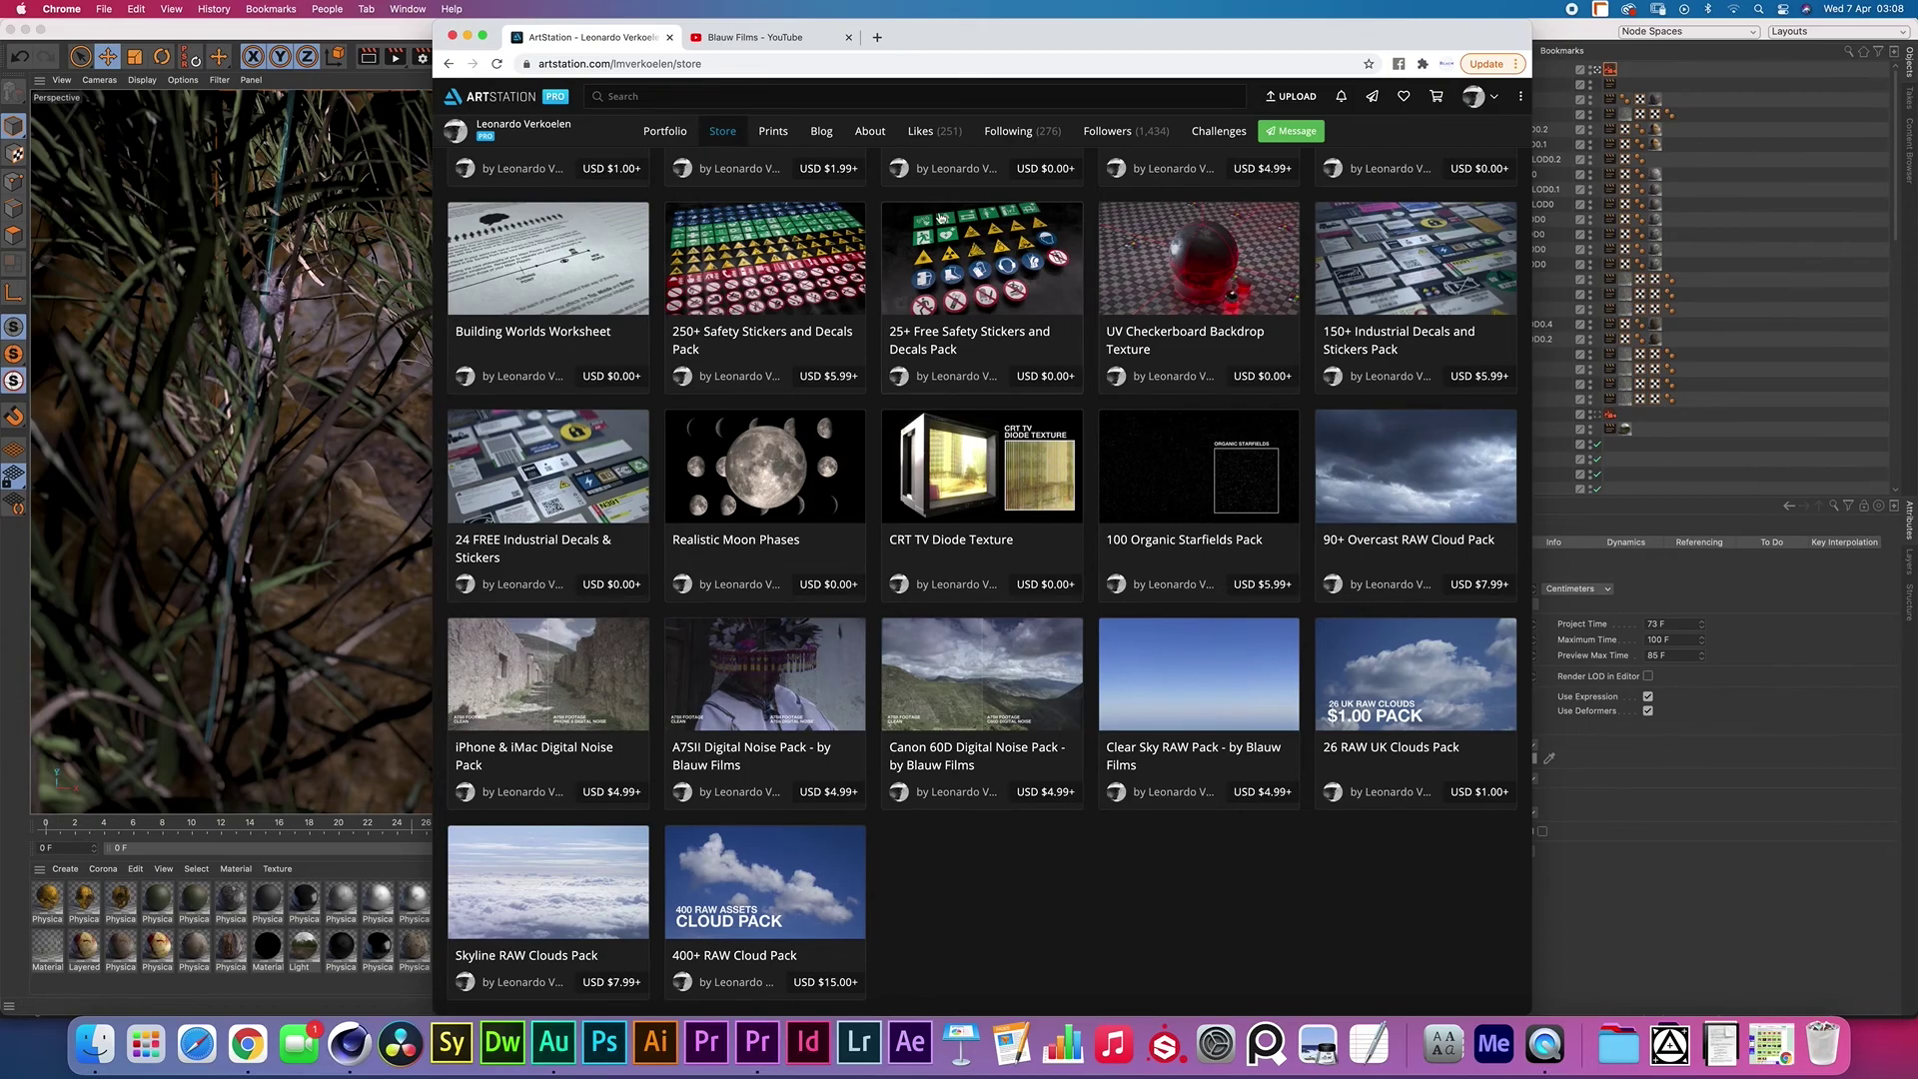
{"action": "scroll", "coordinate": [849, 310], "scroll_direction": "up", "scroll_amount": 5}
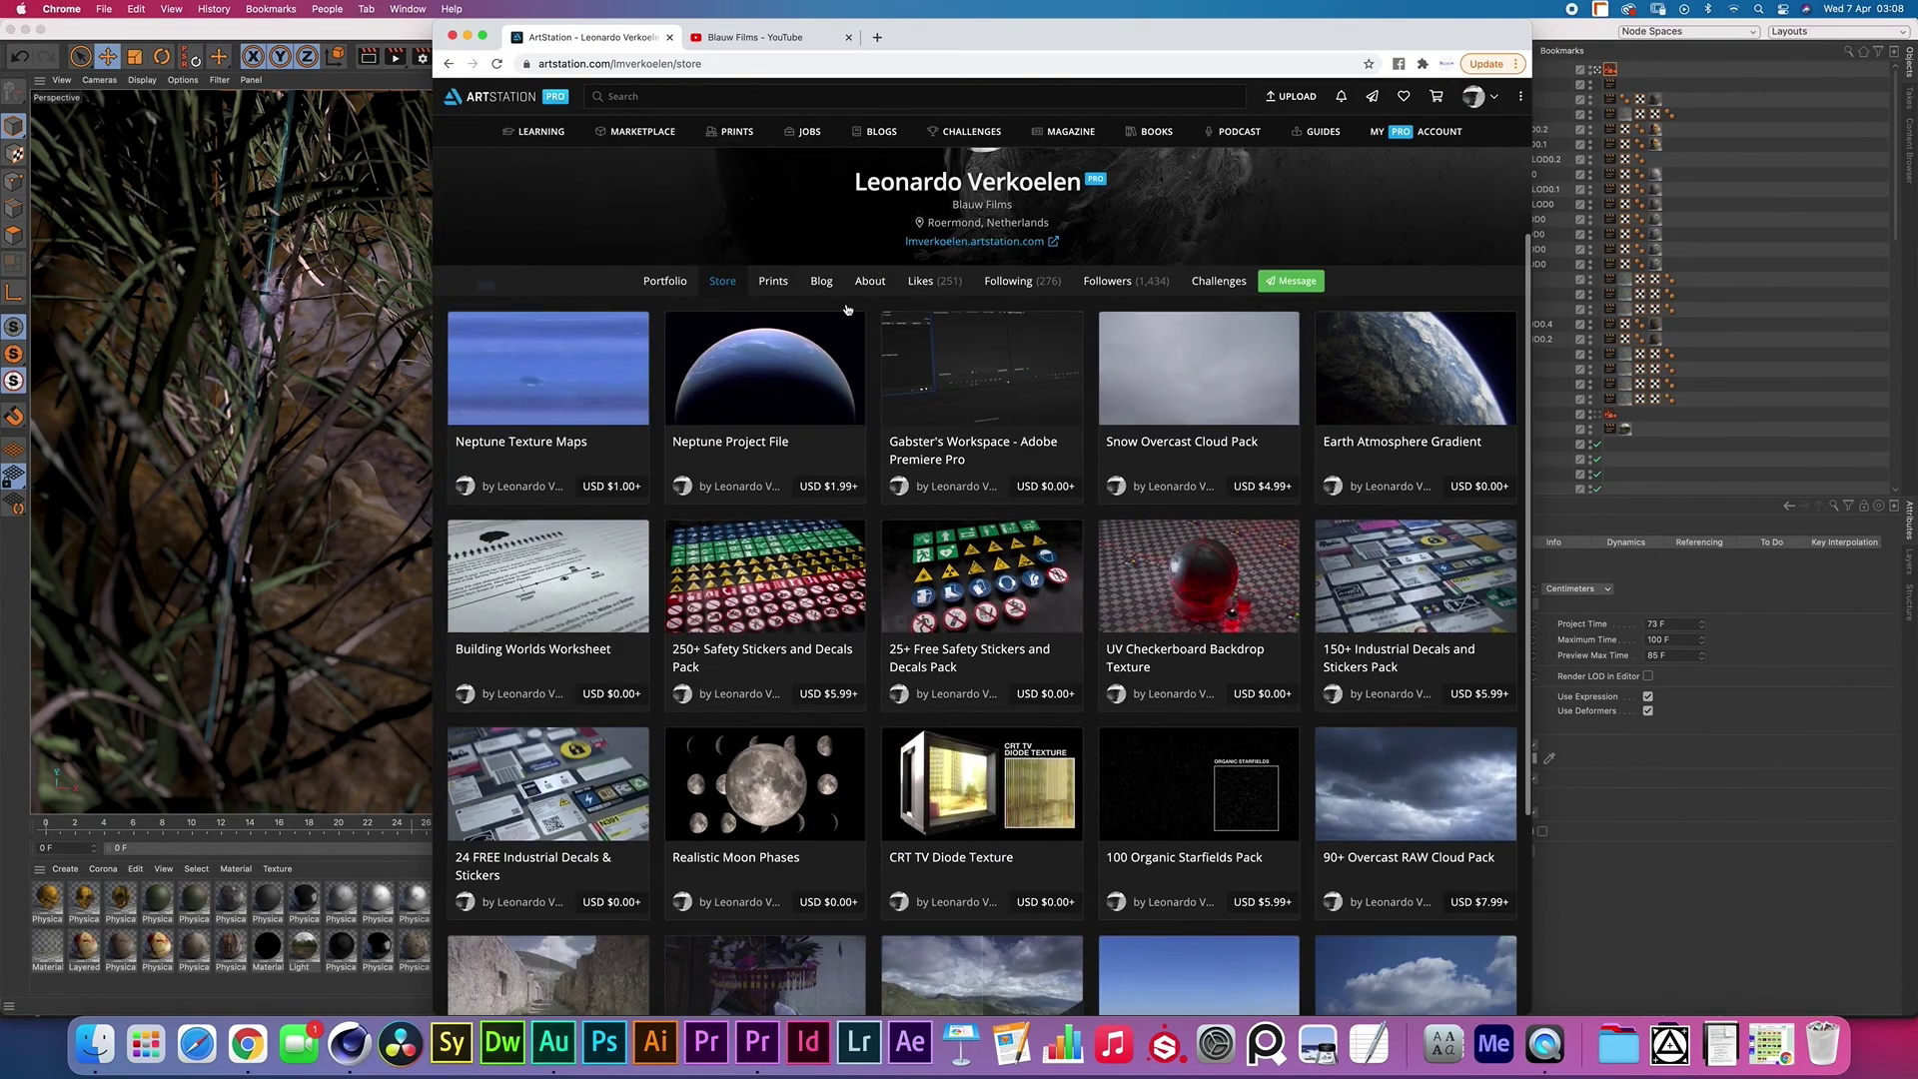
Switch to the Blauw Films YouTube channel home page with its Cinema 4D tutorial uploads
{"action": "left_click", "coordinate": [790, 37]}
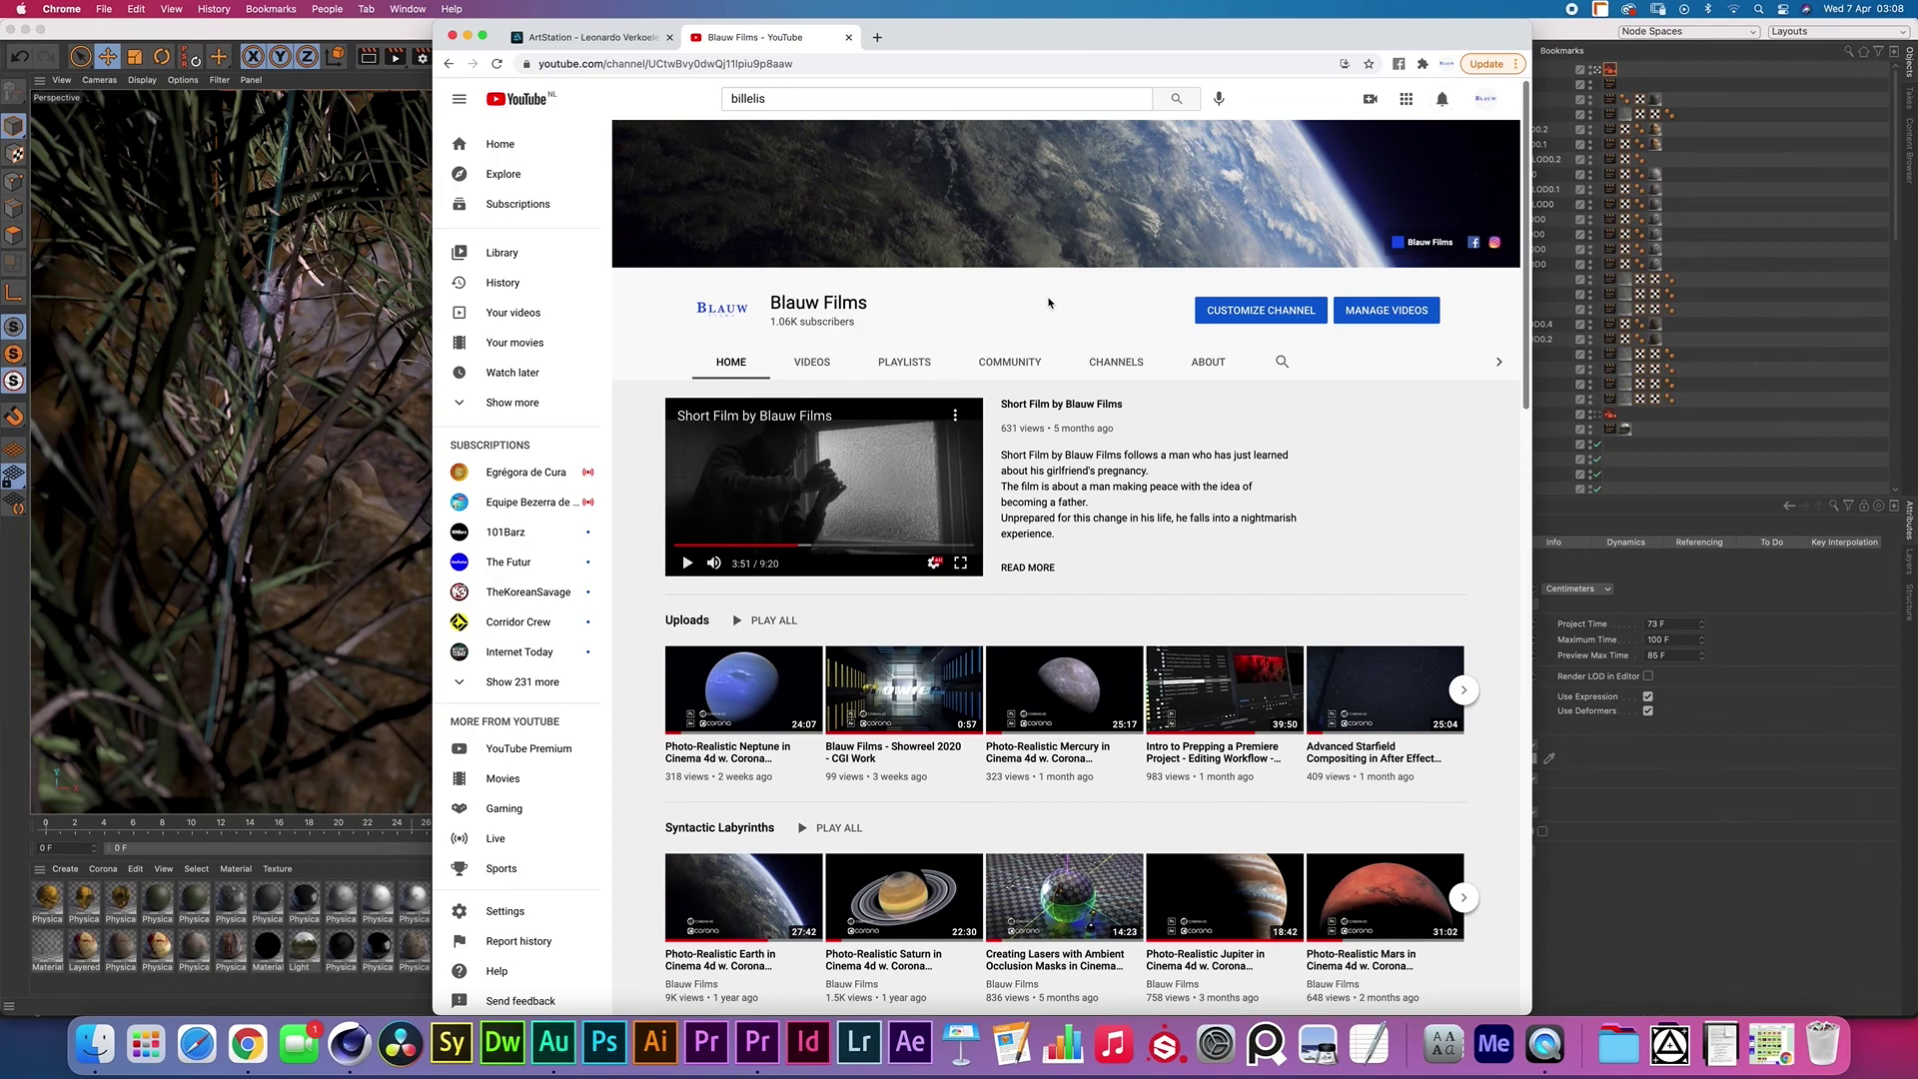